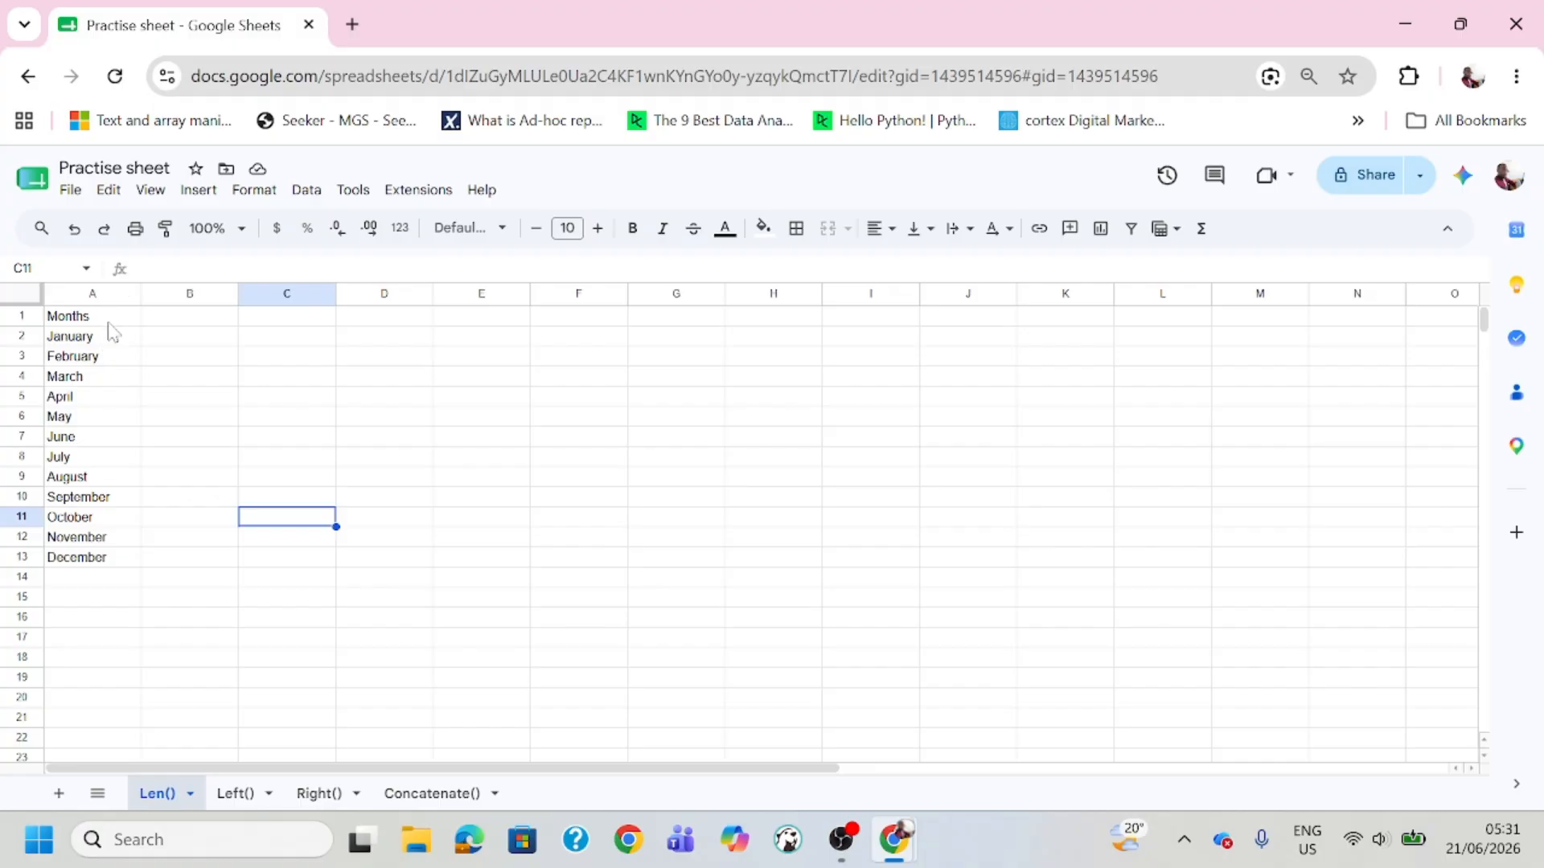
left_click_drag(111, 341, 103, 557)
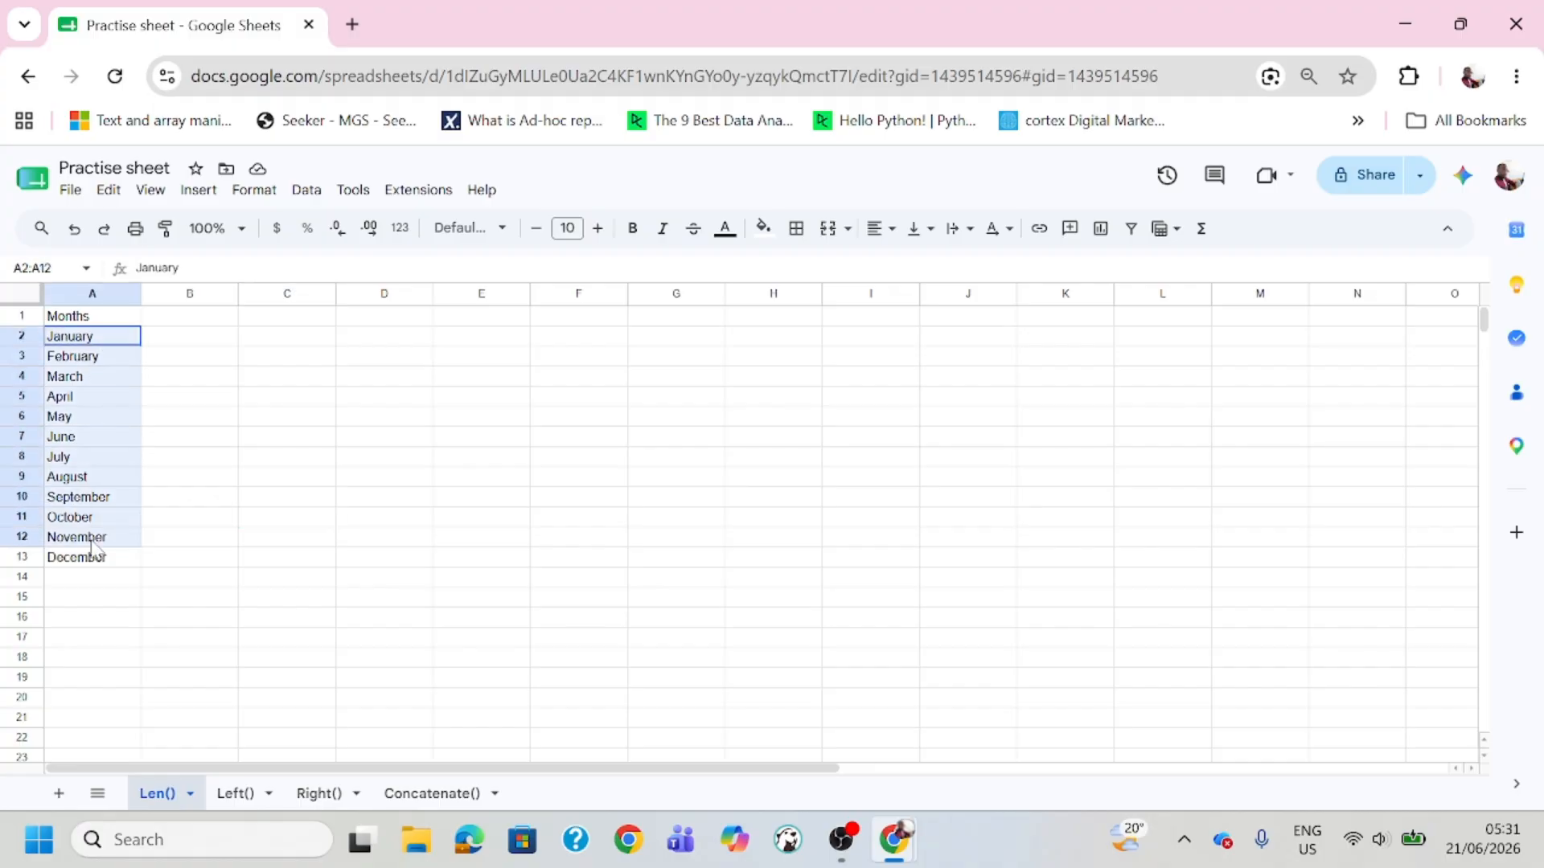
left_click(312, 555)
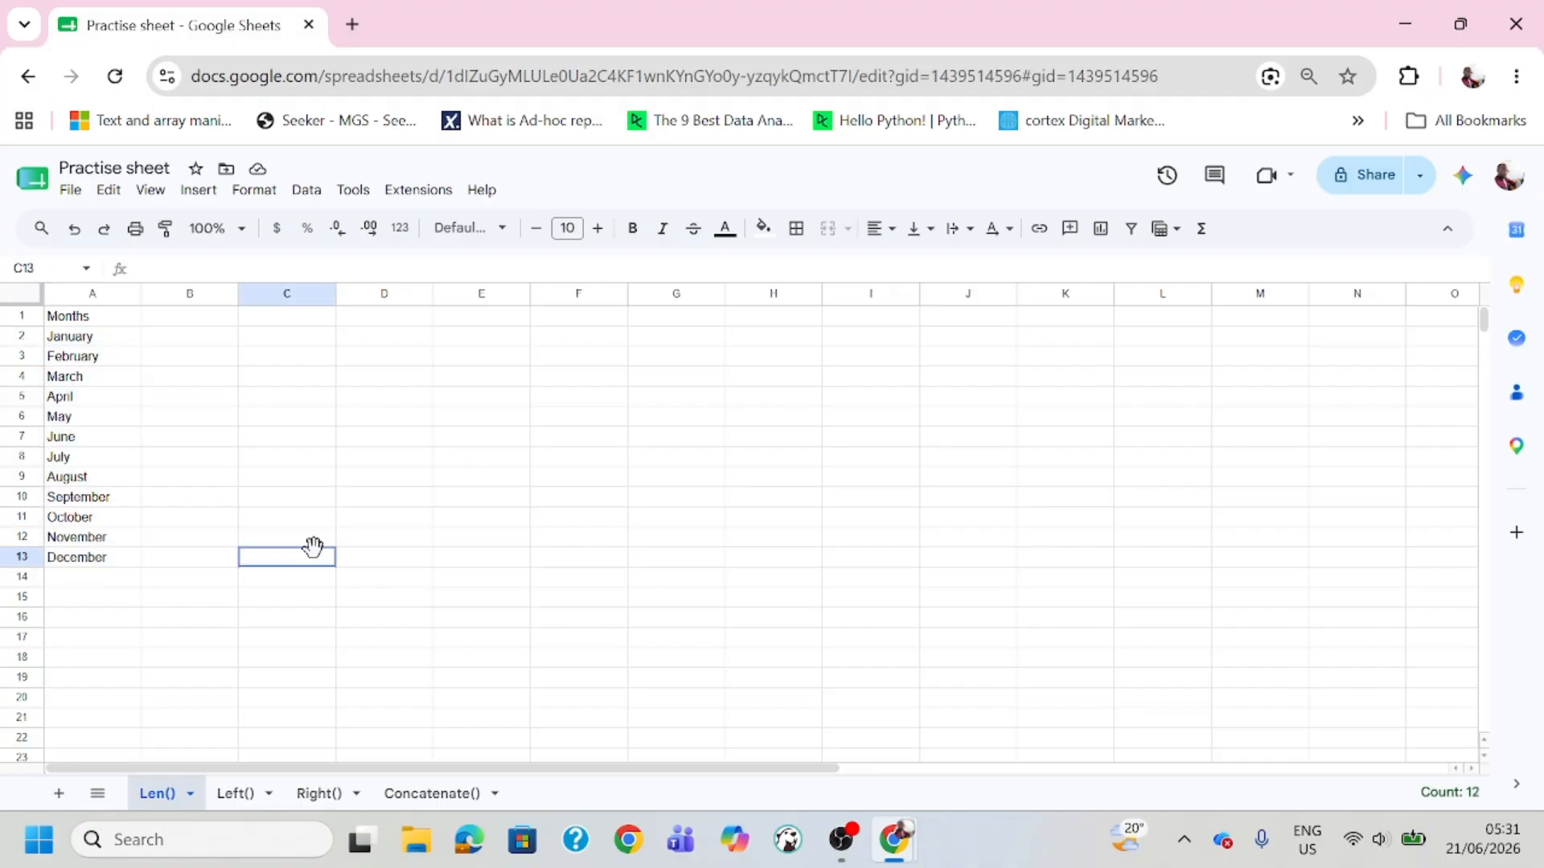
left_click(119, 339)
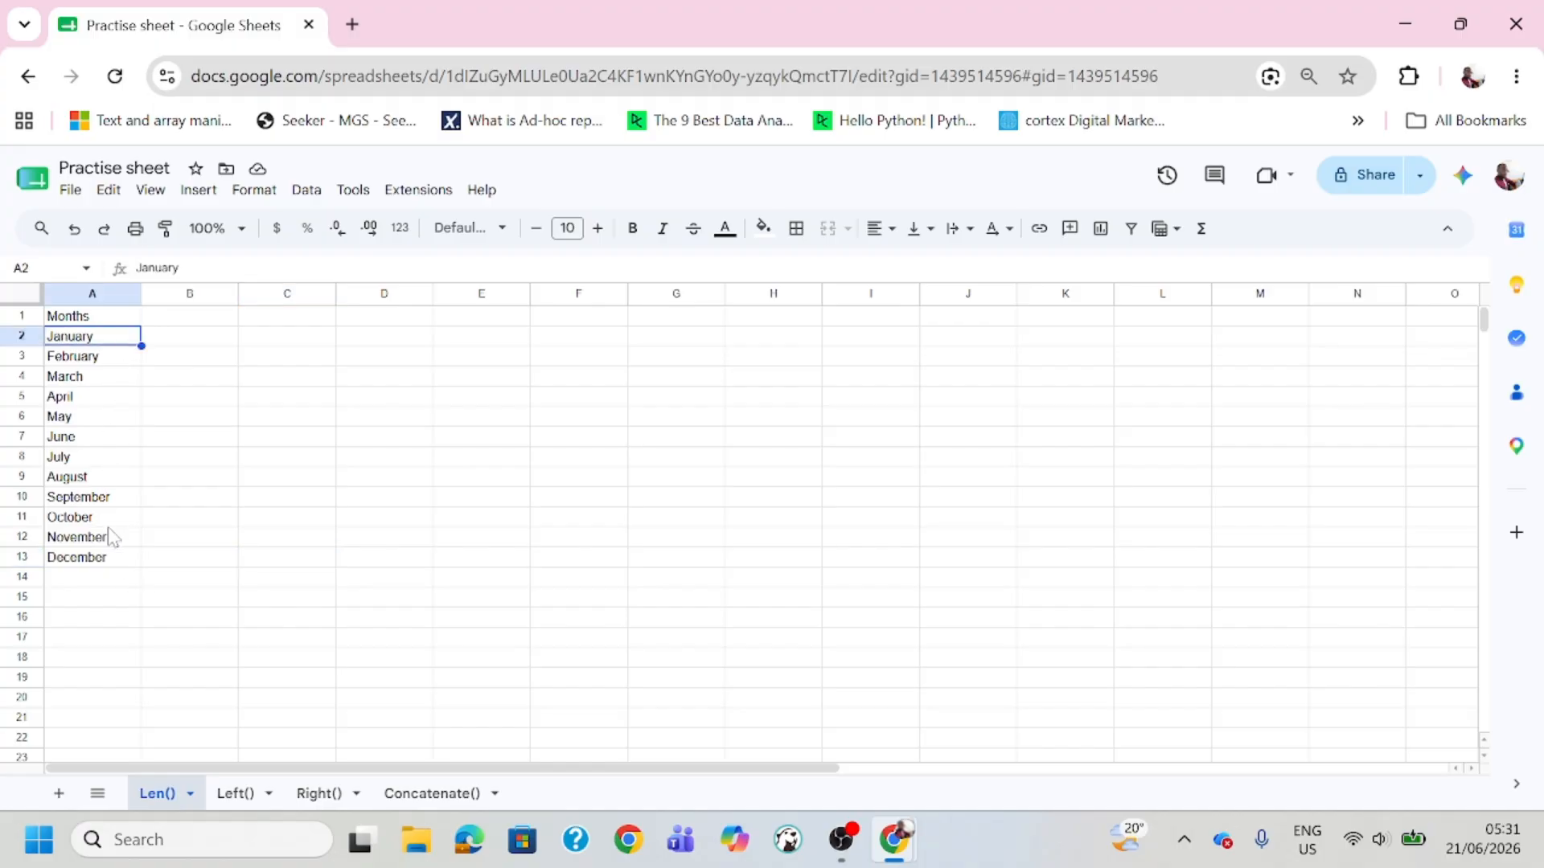
left_click(121, 564)
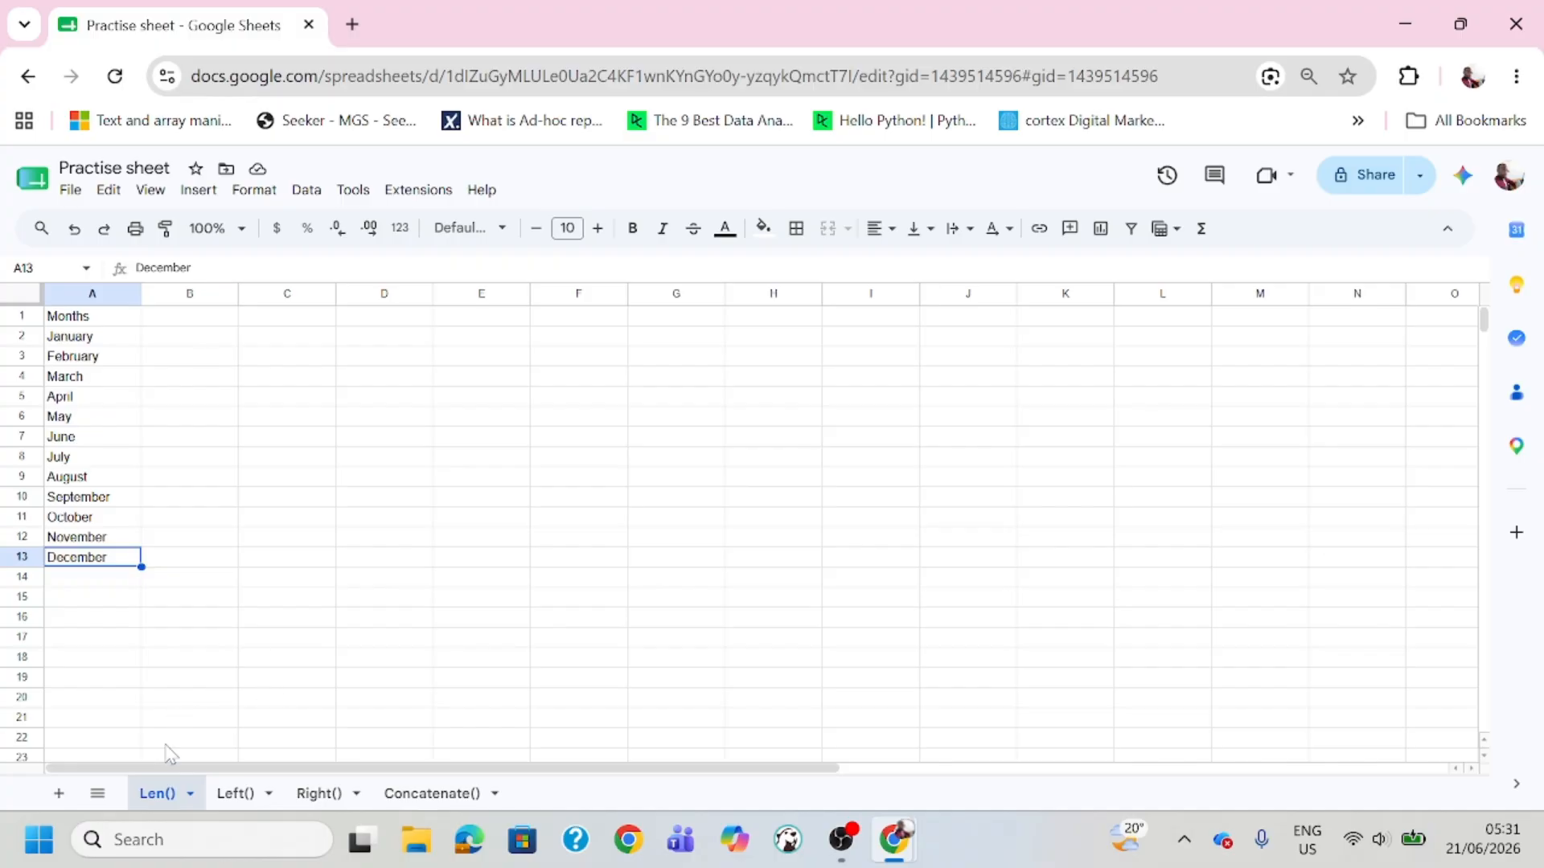
left_click(313, 442)
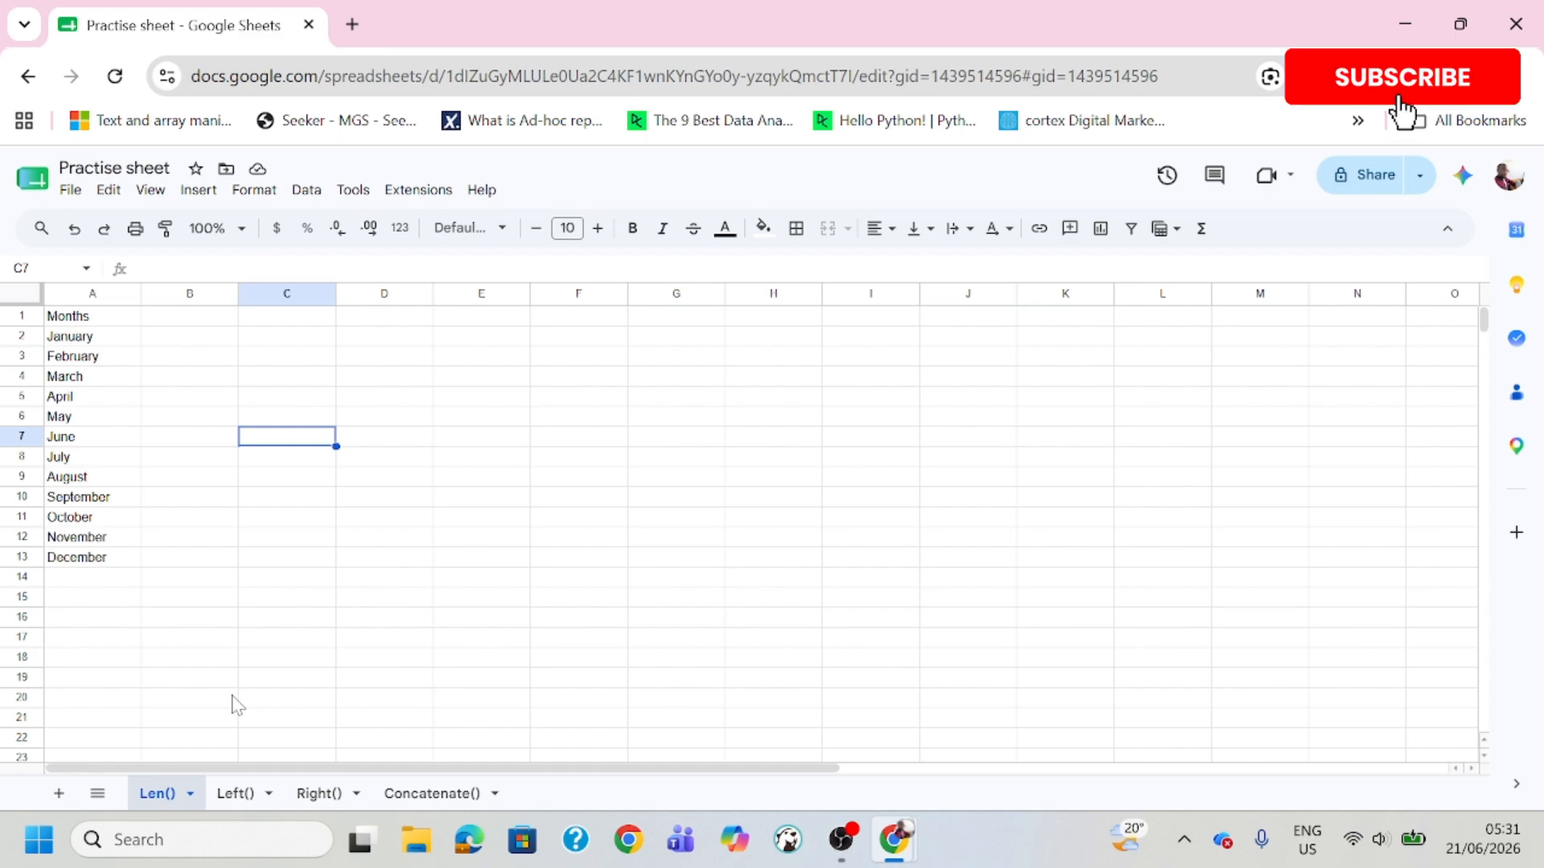
Step: Enter the formula =len(A2) in B2 to count January's characters and accept the suggested autofill down to B13
left_click(201, 347)
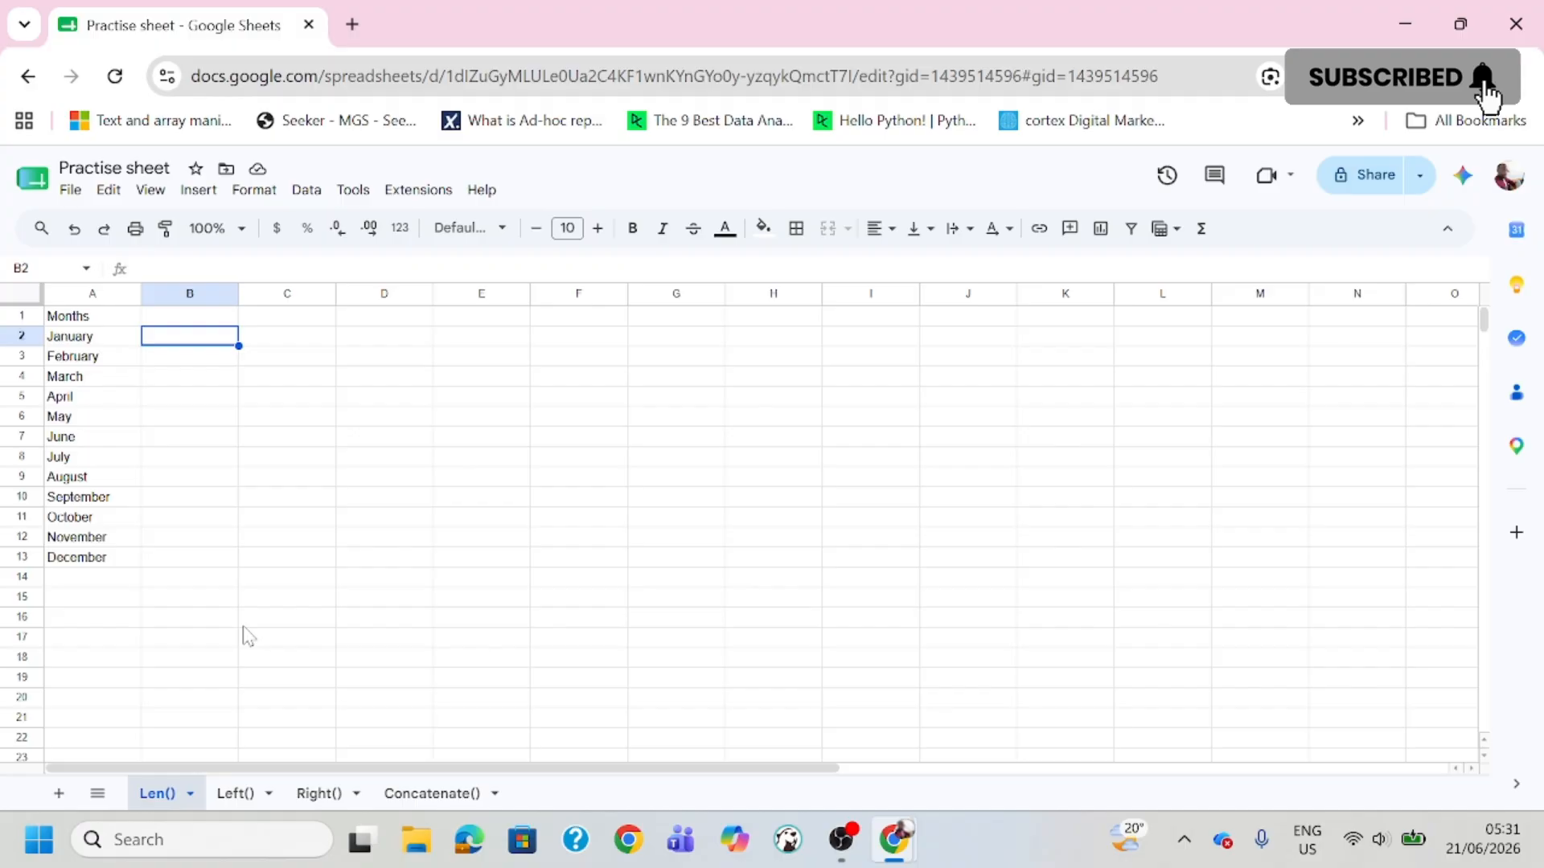
type("=")
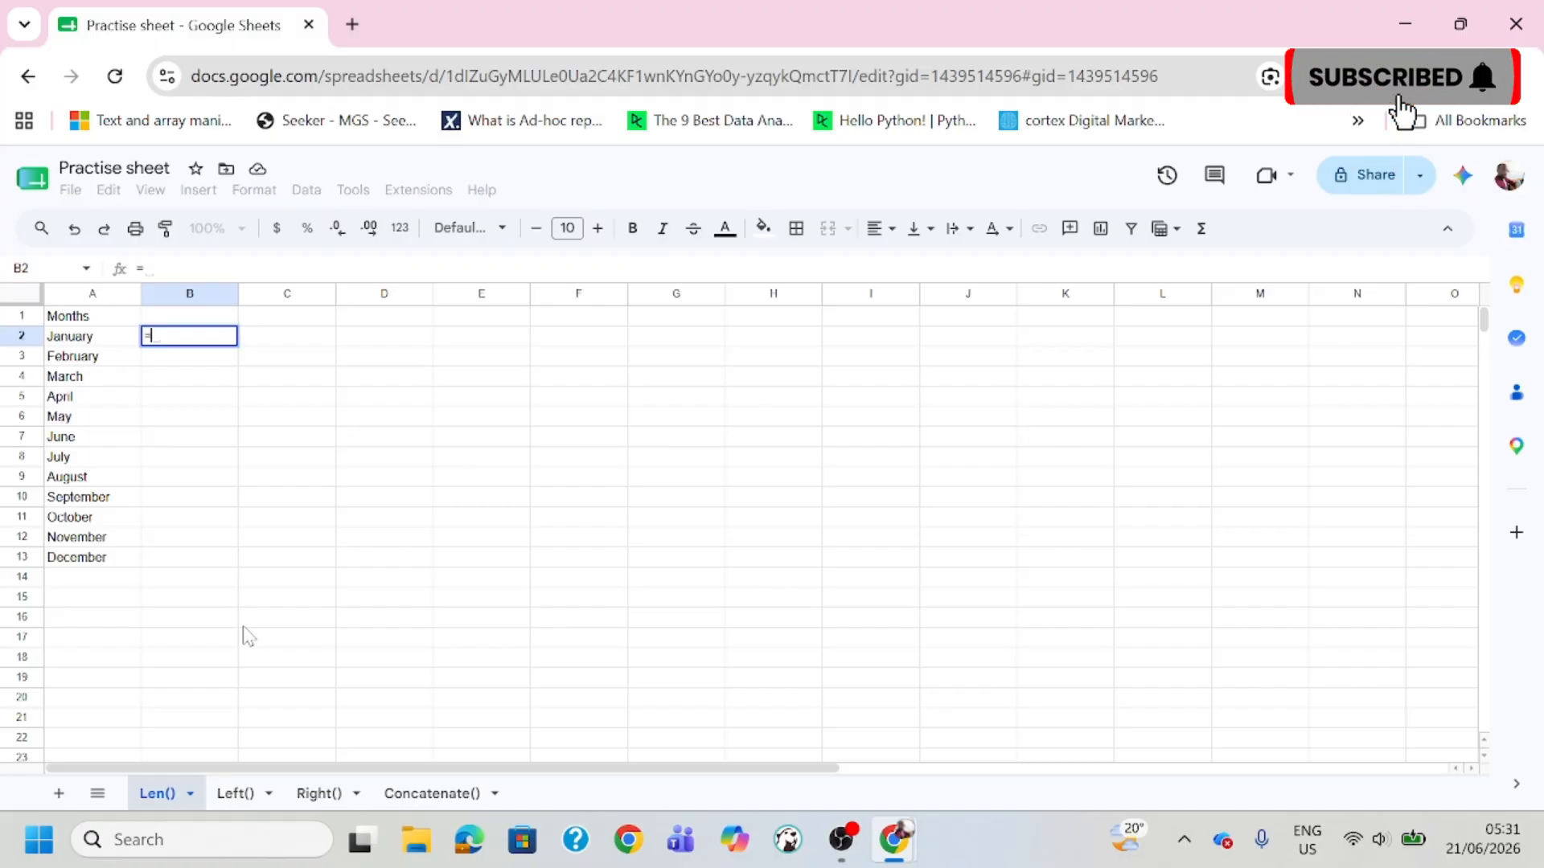
type("len")
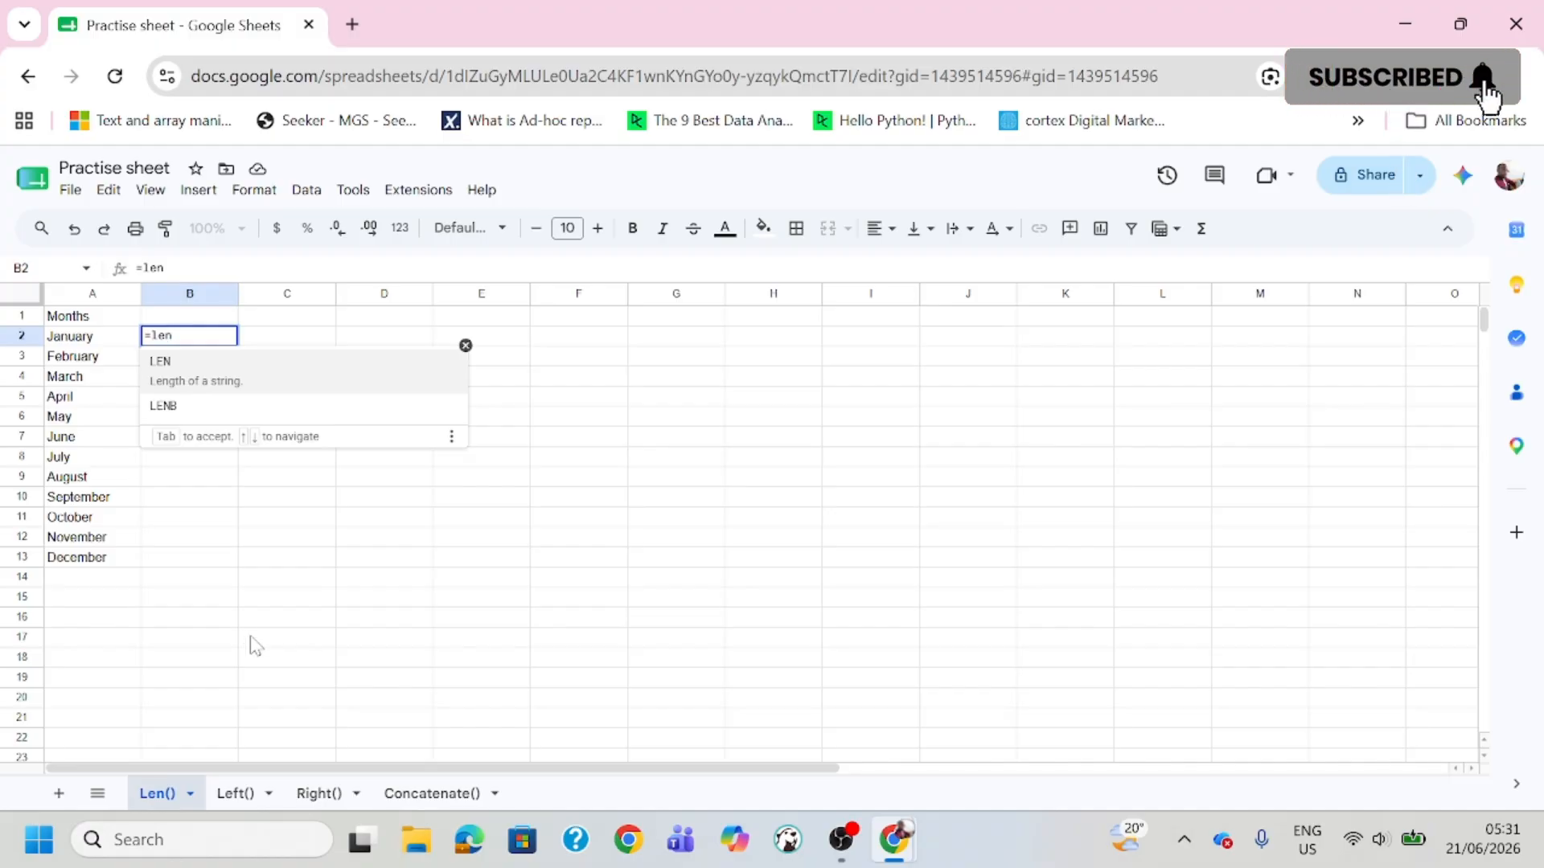
type("(")
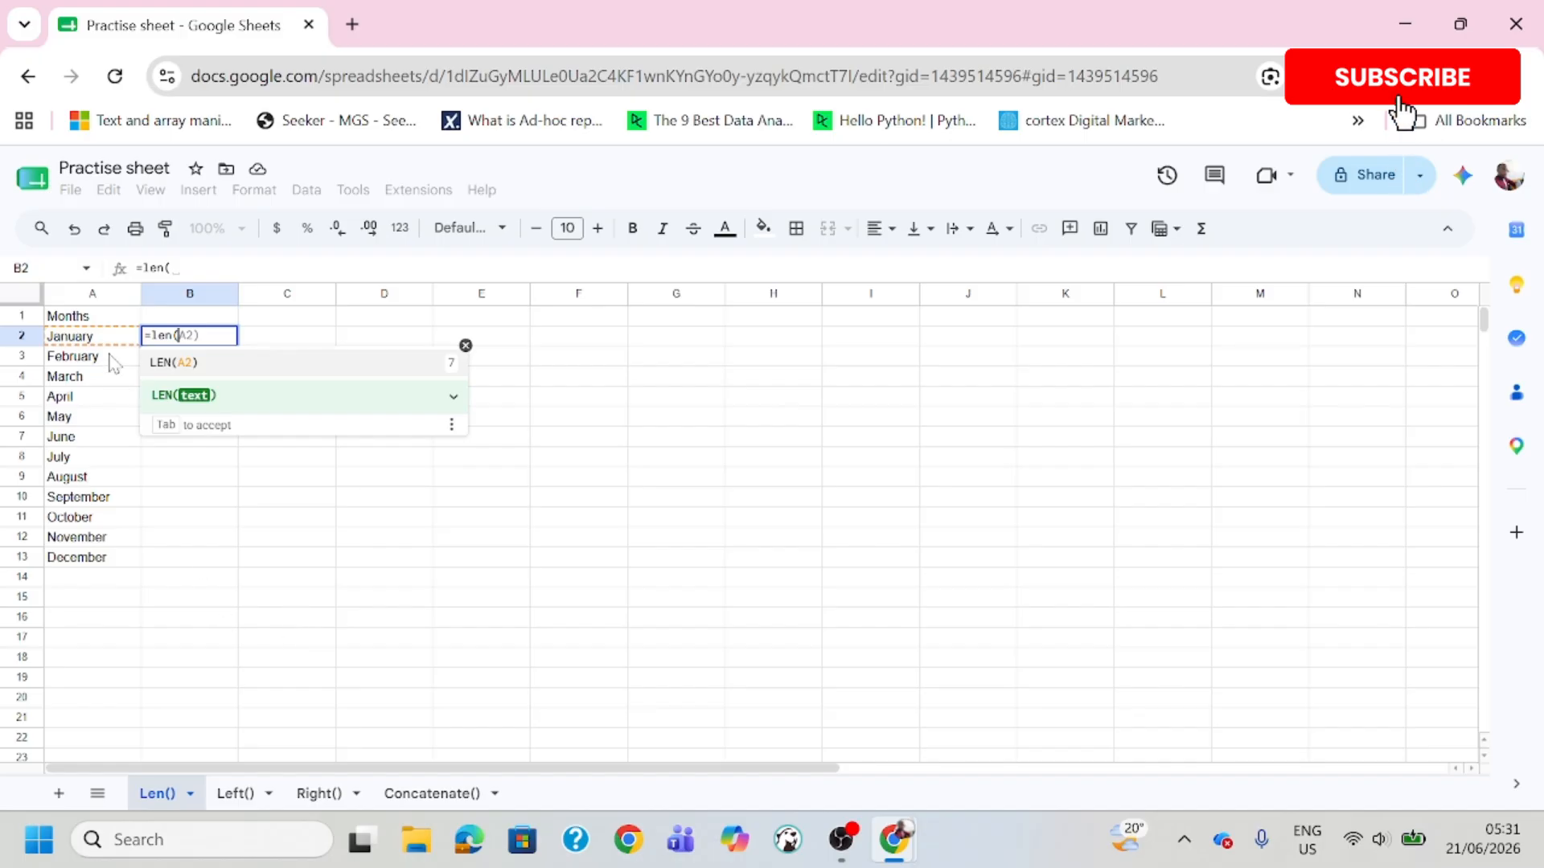
left_click(94, 341)
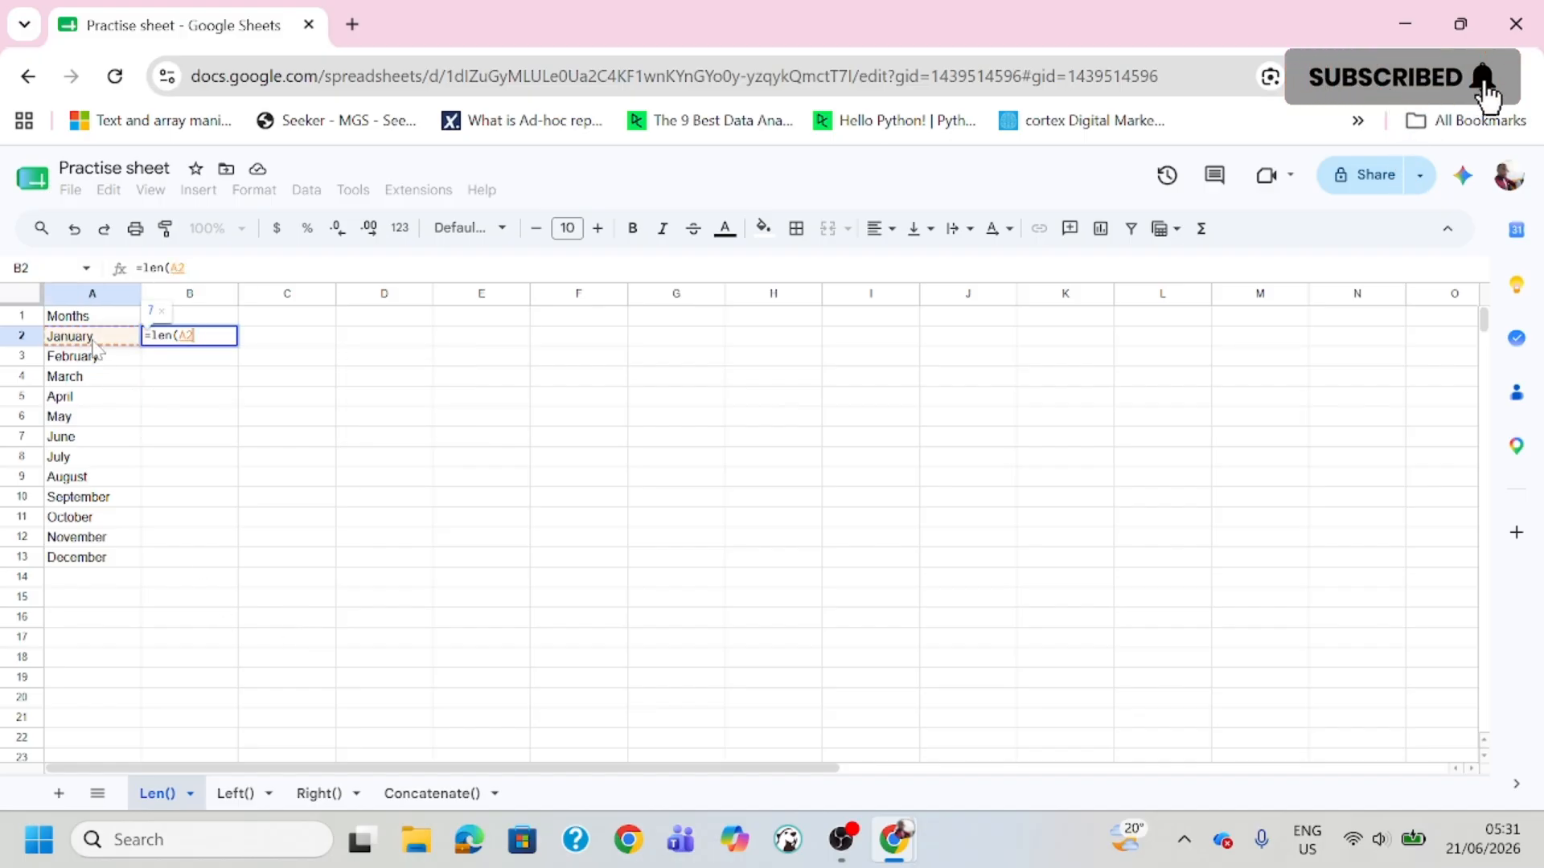
type(")")
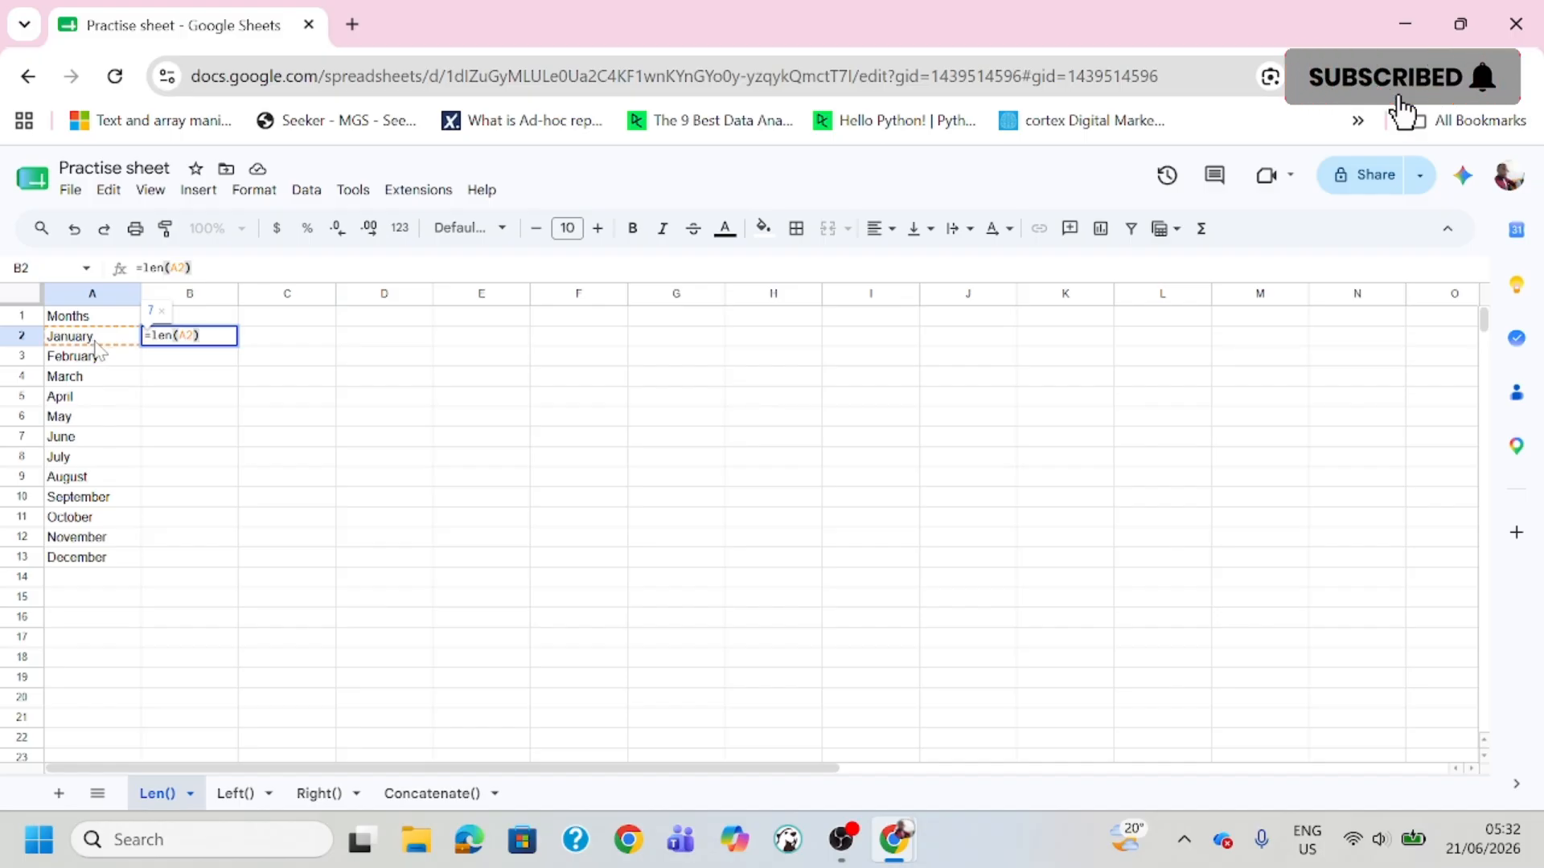
key("Return")
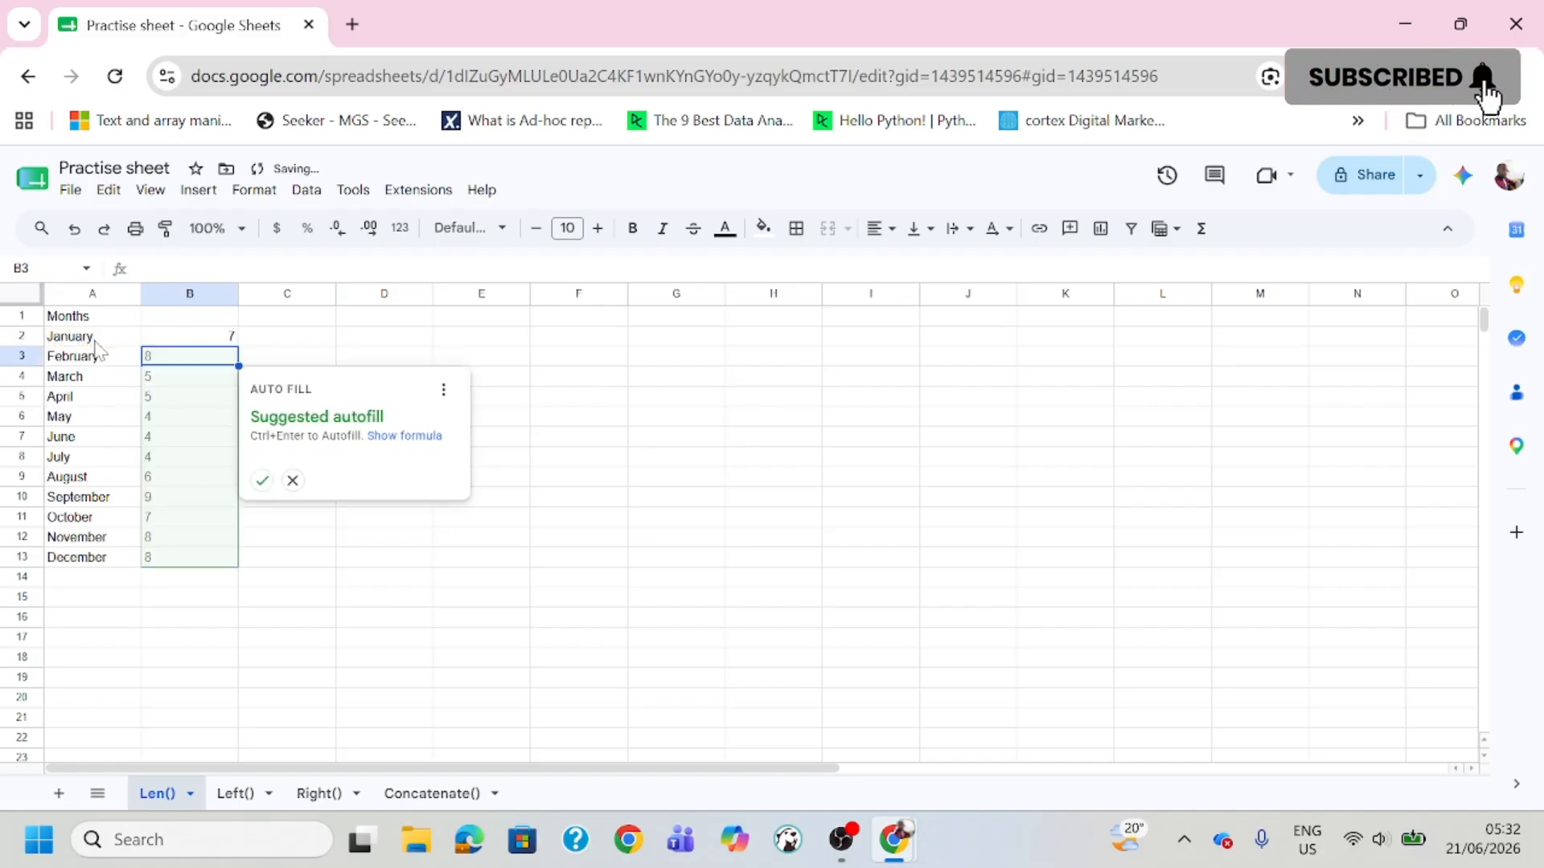
left_click(262, 481)
Step: Examine the LEN formulas and character counts in B2:B13 against the month names in column A
left_click(228, 337)
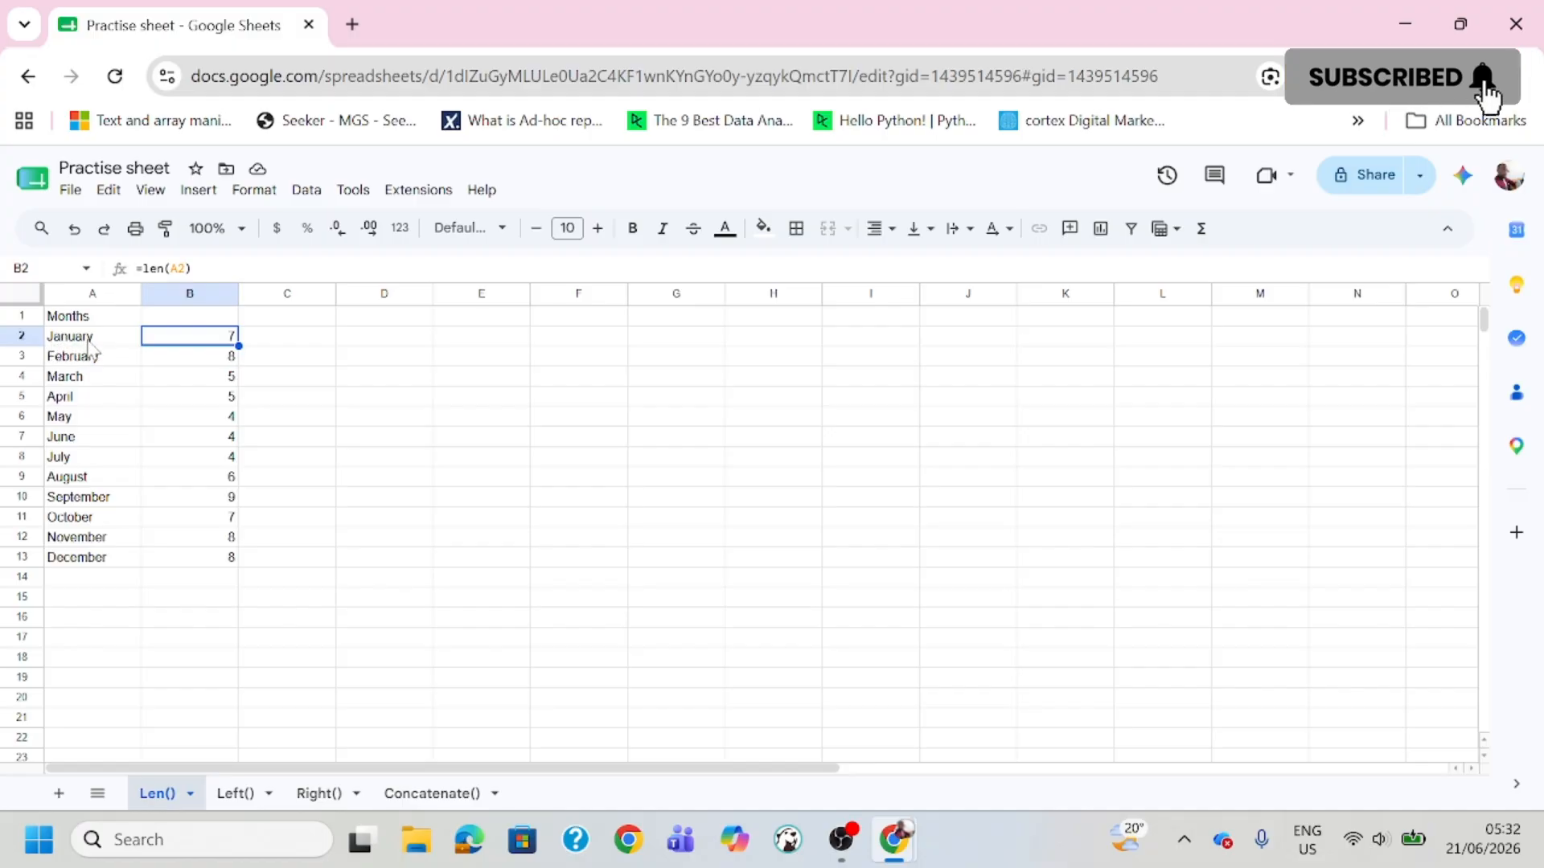
left_click(223, 360)
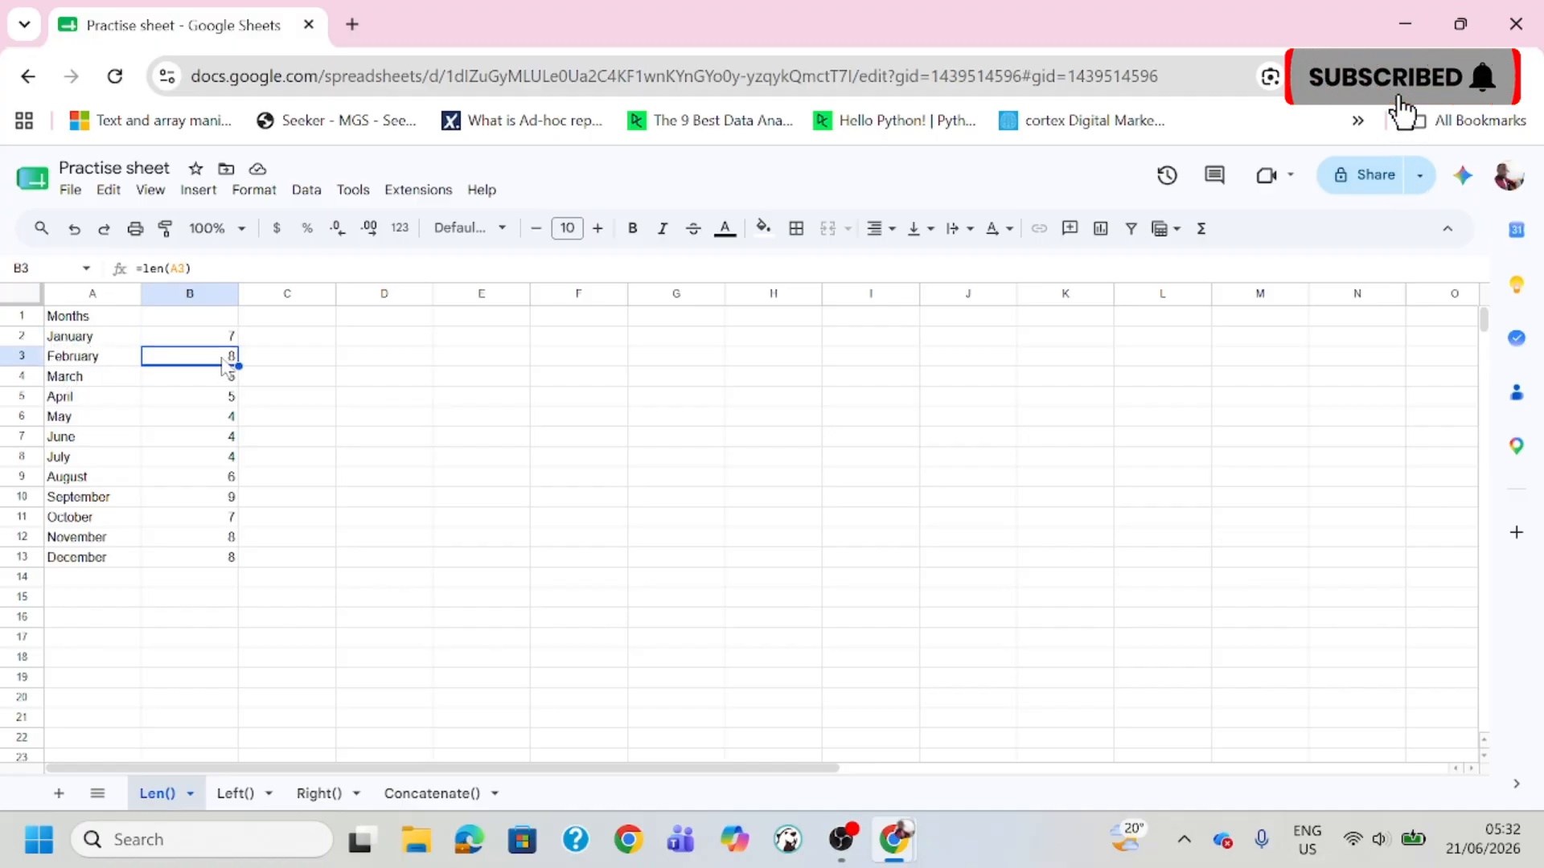
left_click(225, 382)
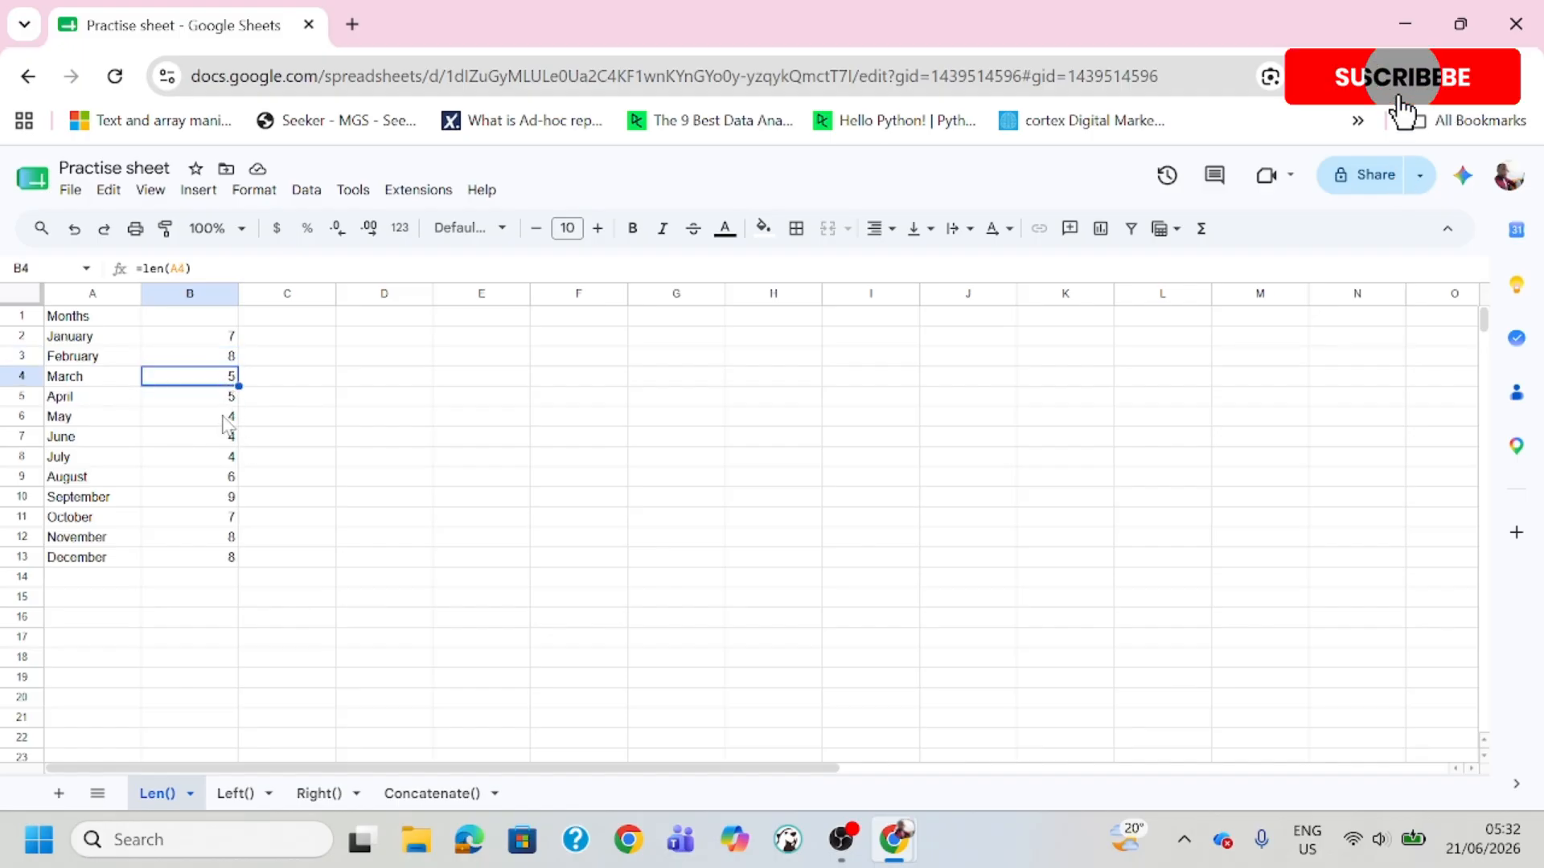
left_click(229, 417)
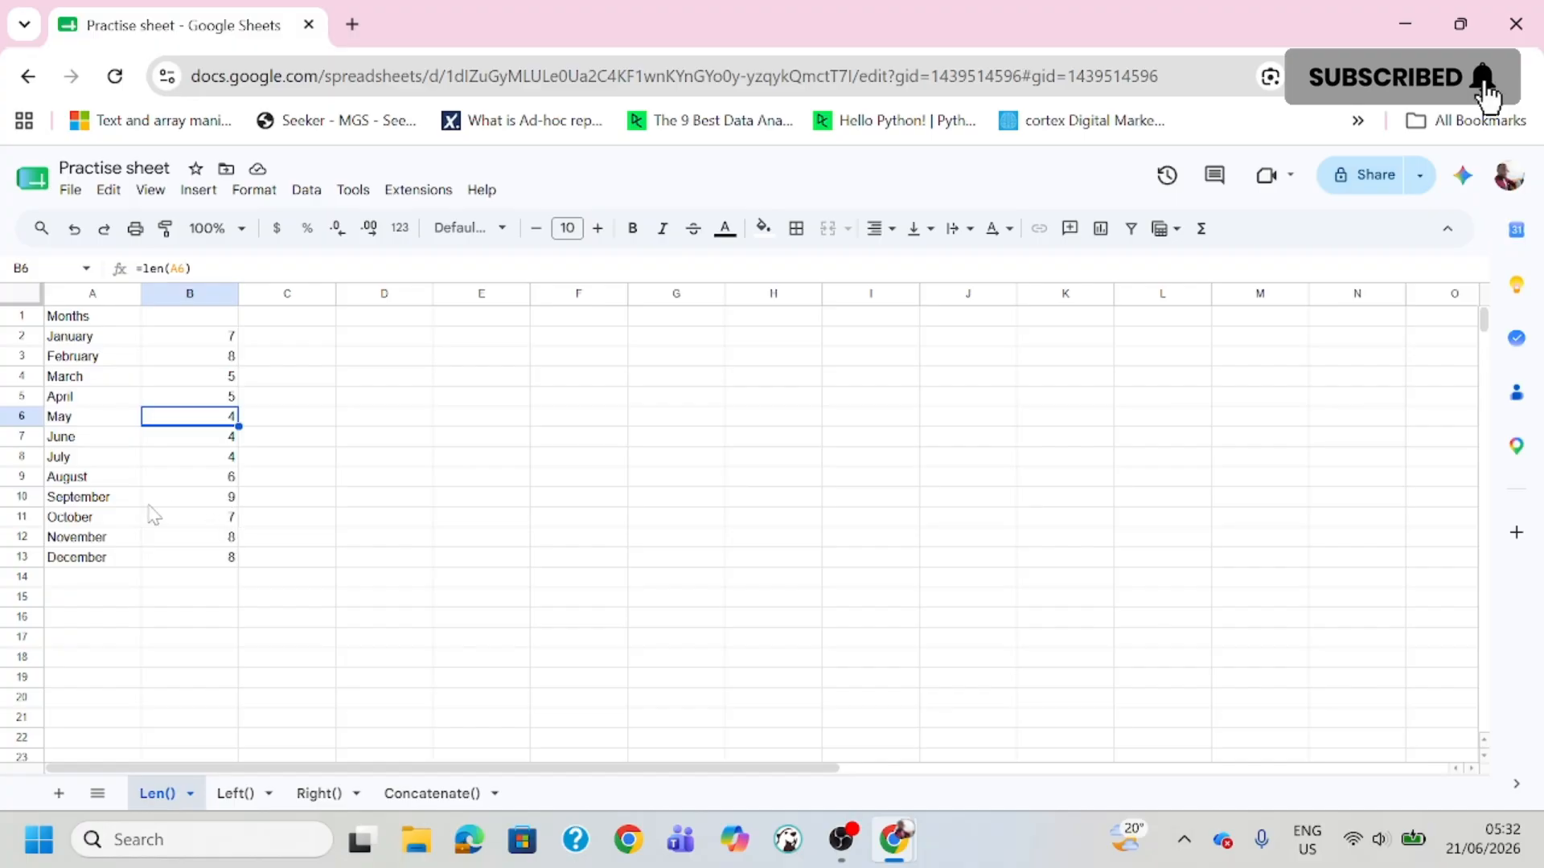
left_click(74, 500)
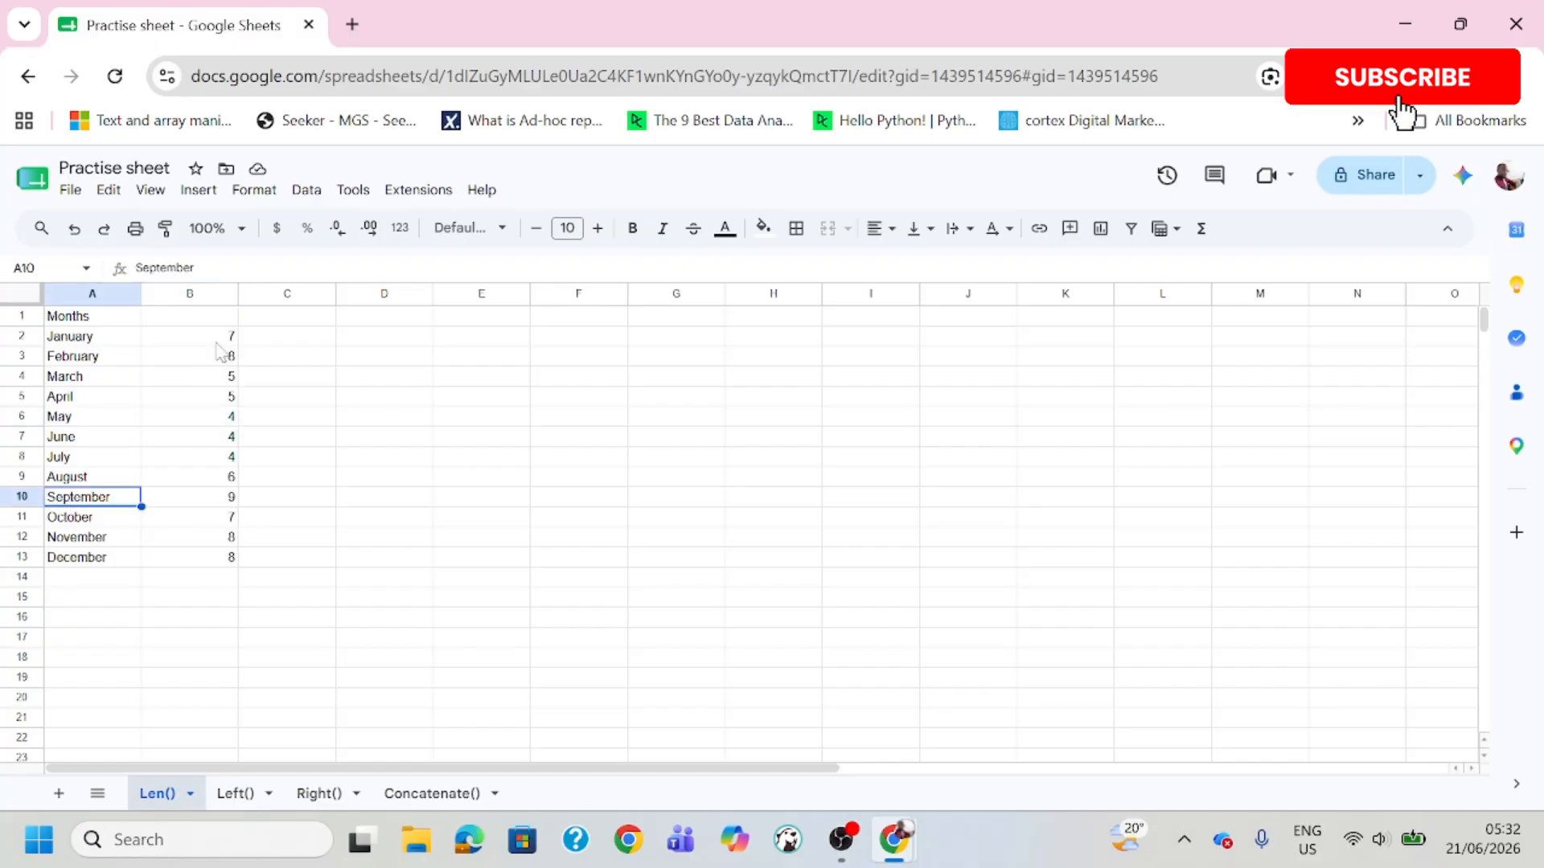
left_click_drag(227, 338, 208, 559)
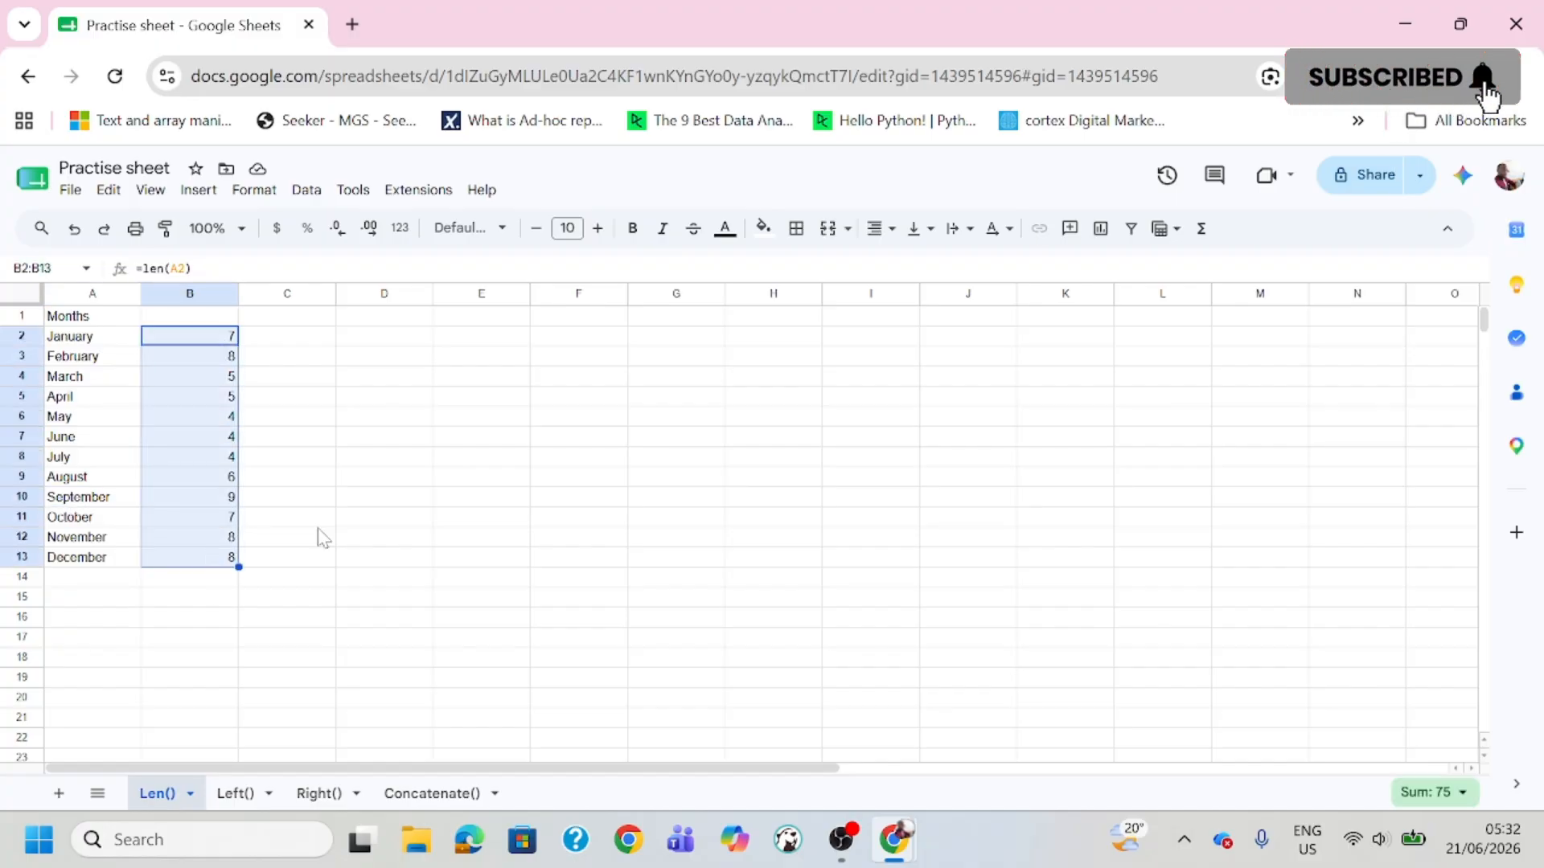
Step: Enter the text "This is a sample message that we want to find how many character it has." in cell A15
left_click(119, 599)
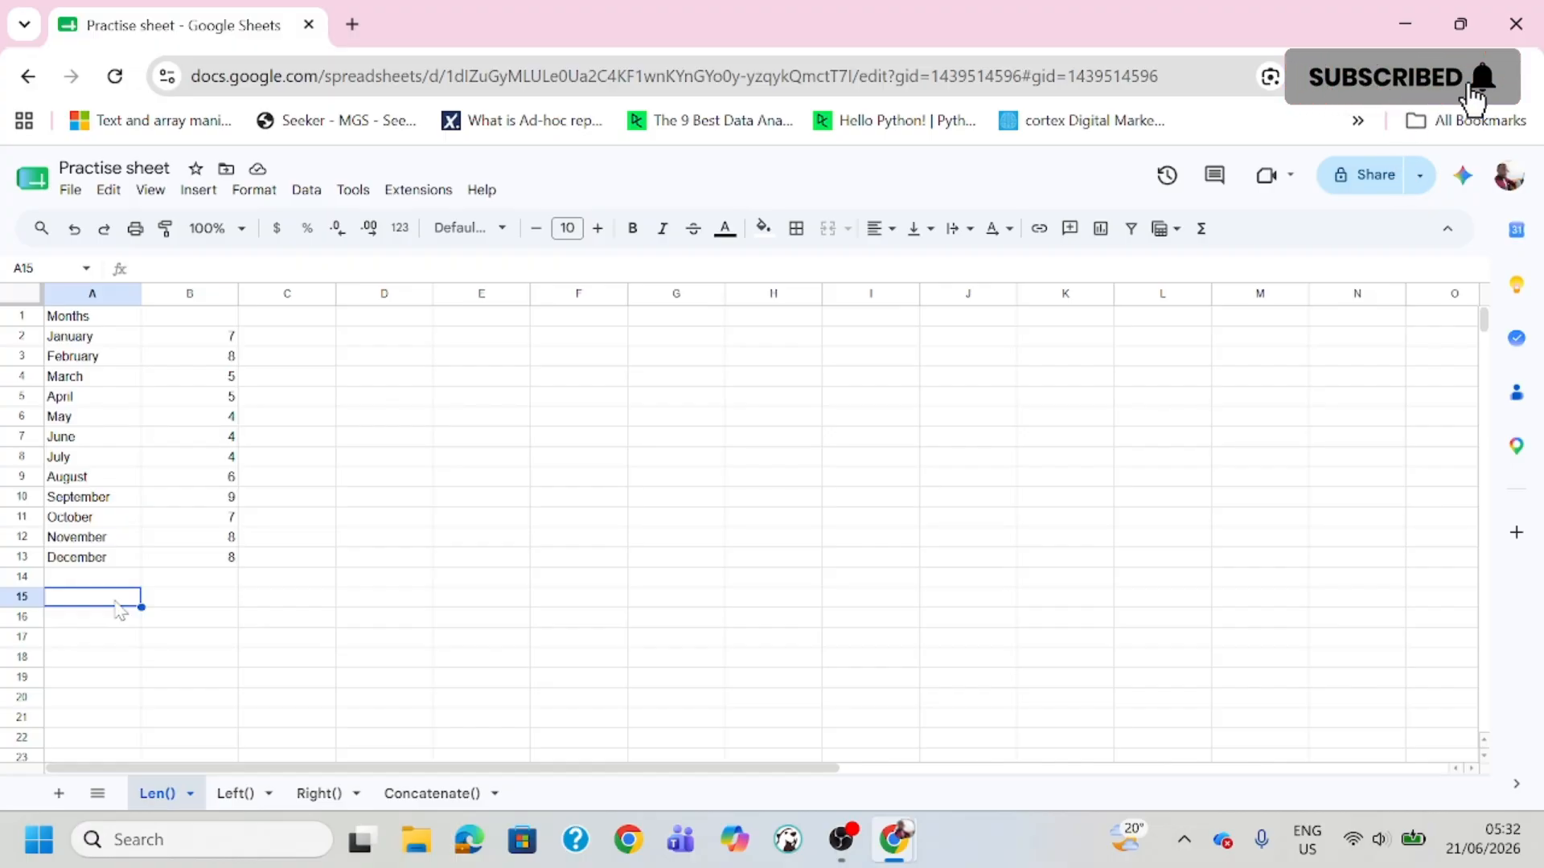
type("This is a ")
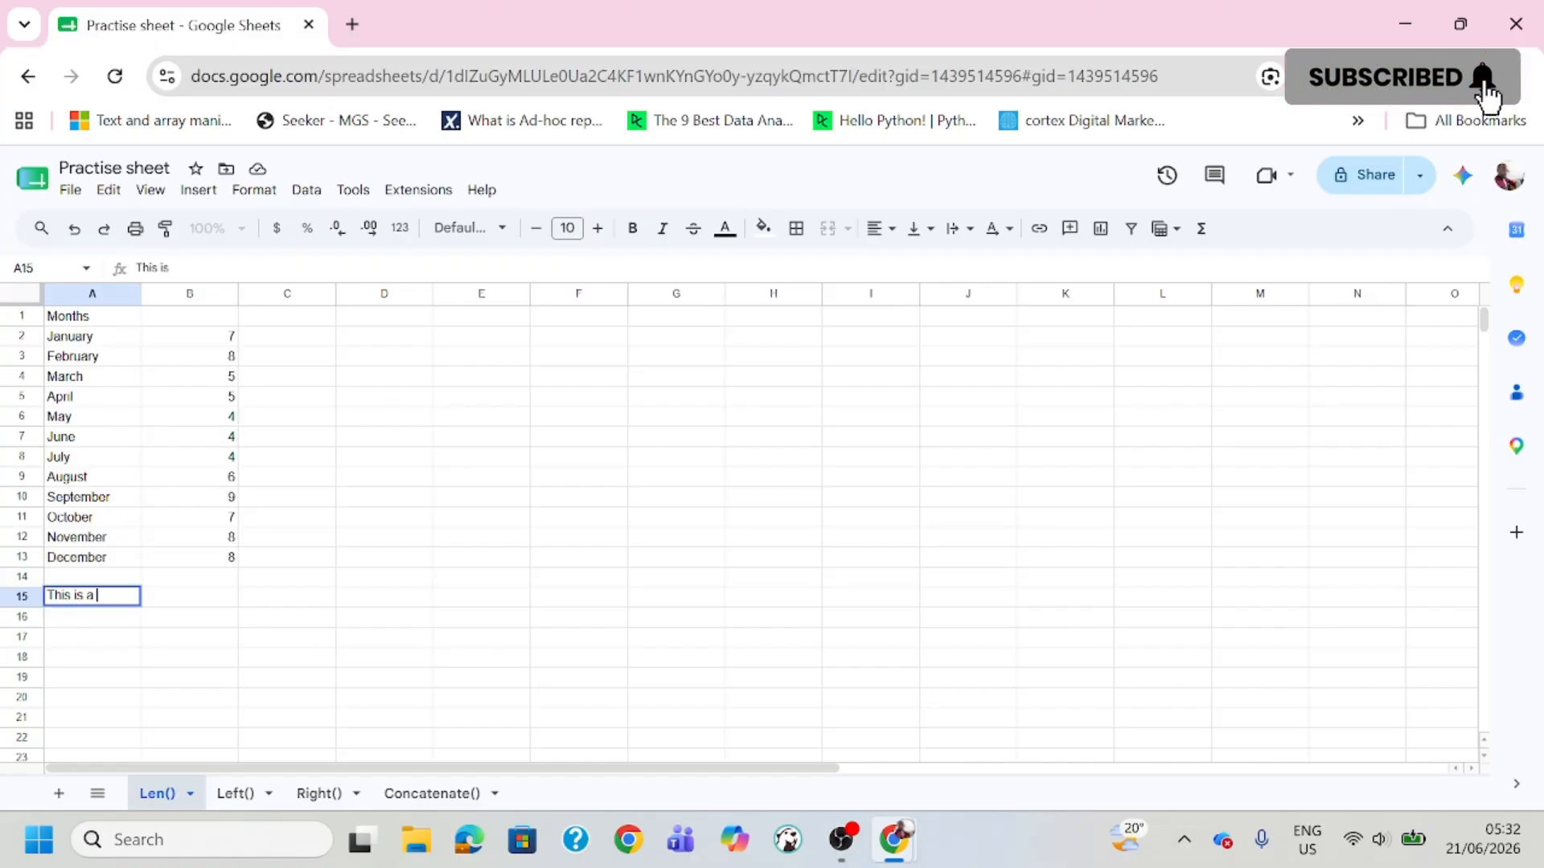
type("practi")
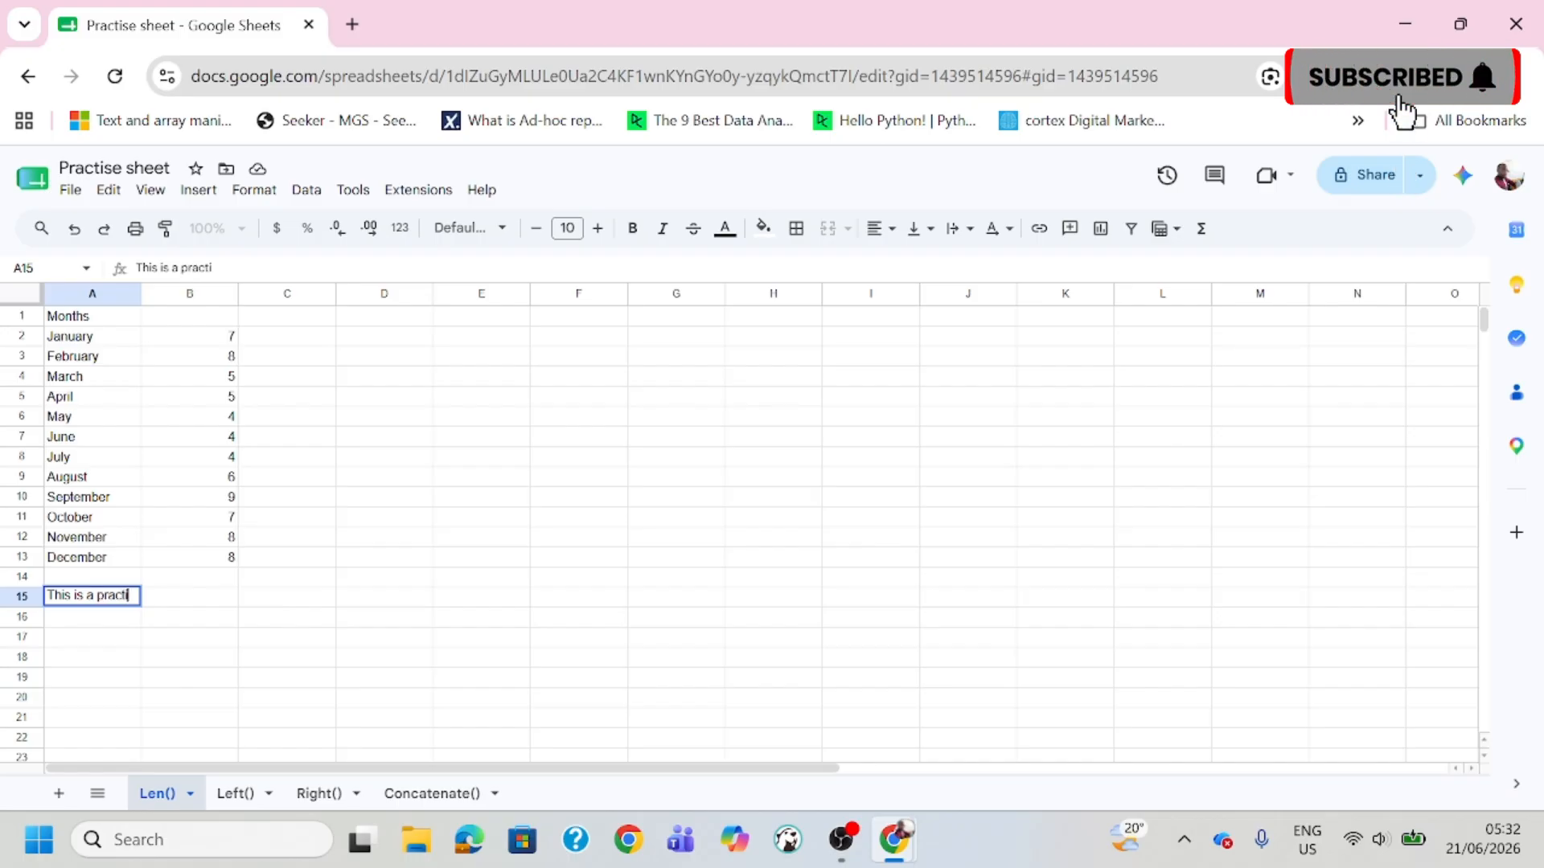
key("BackSpace")
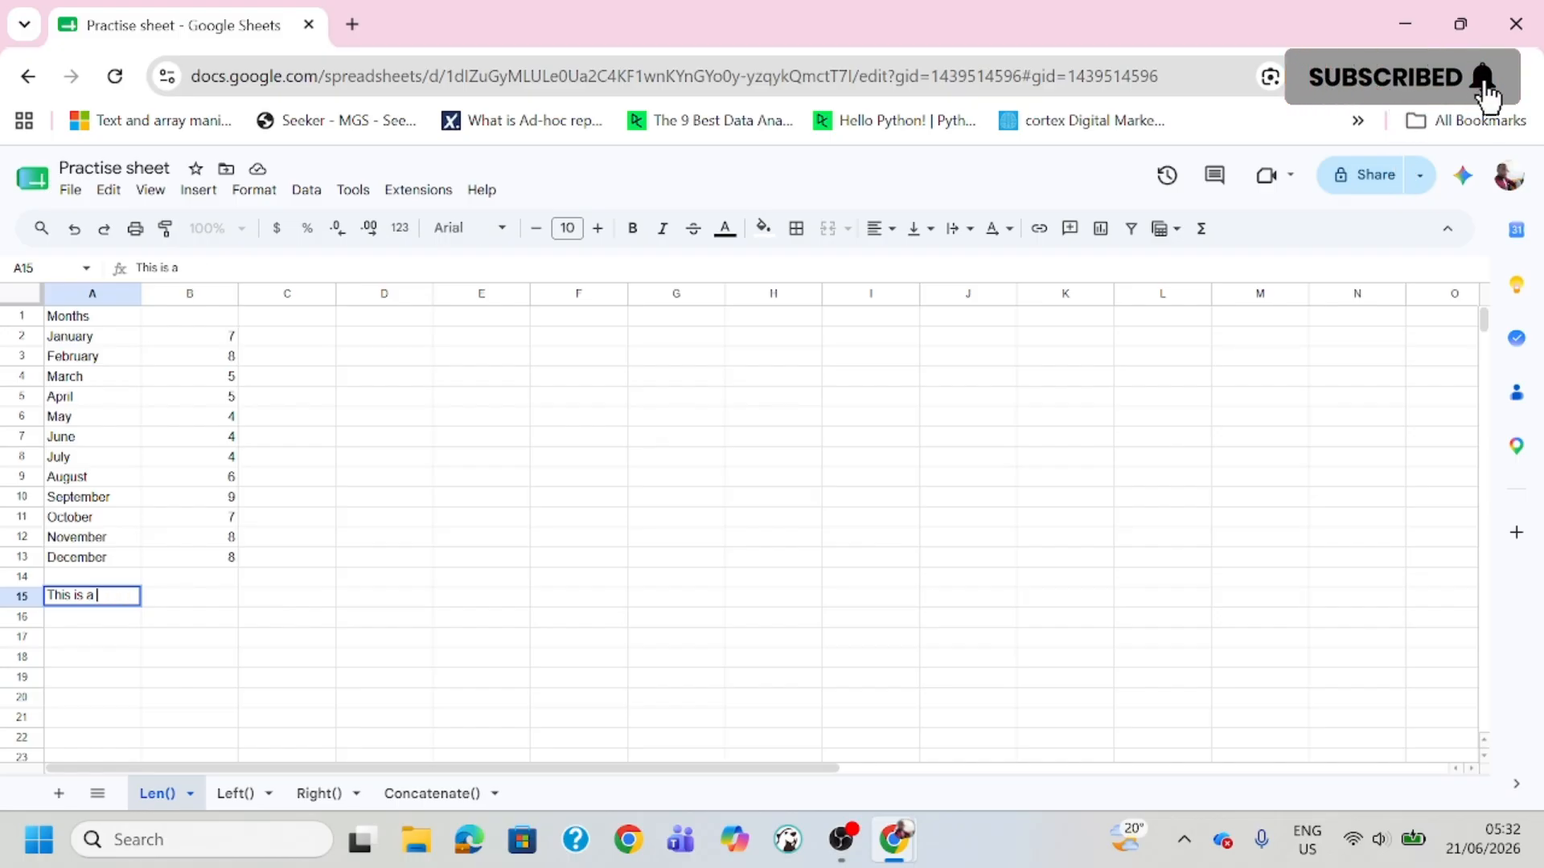
type("samp")
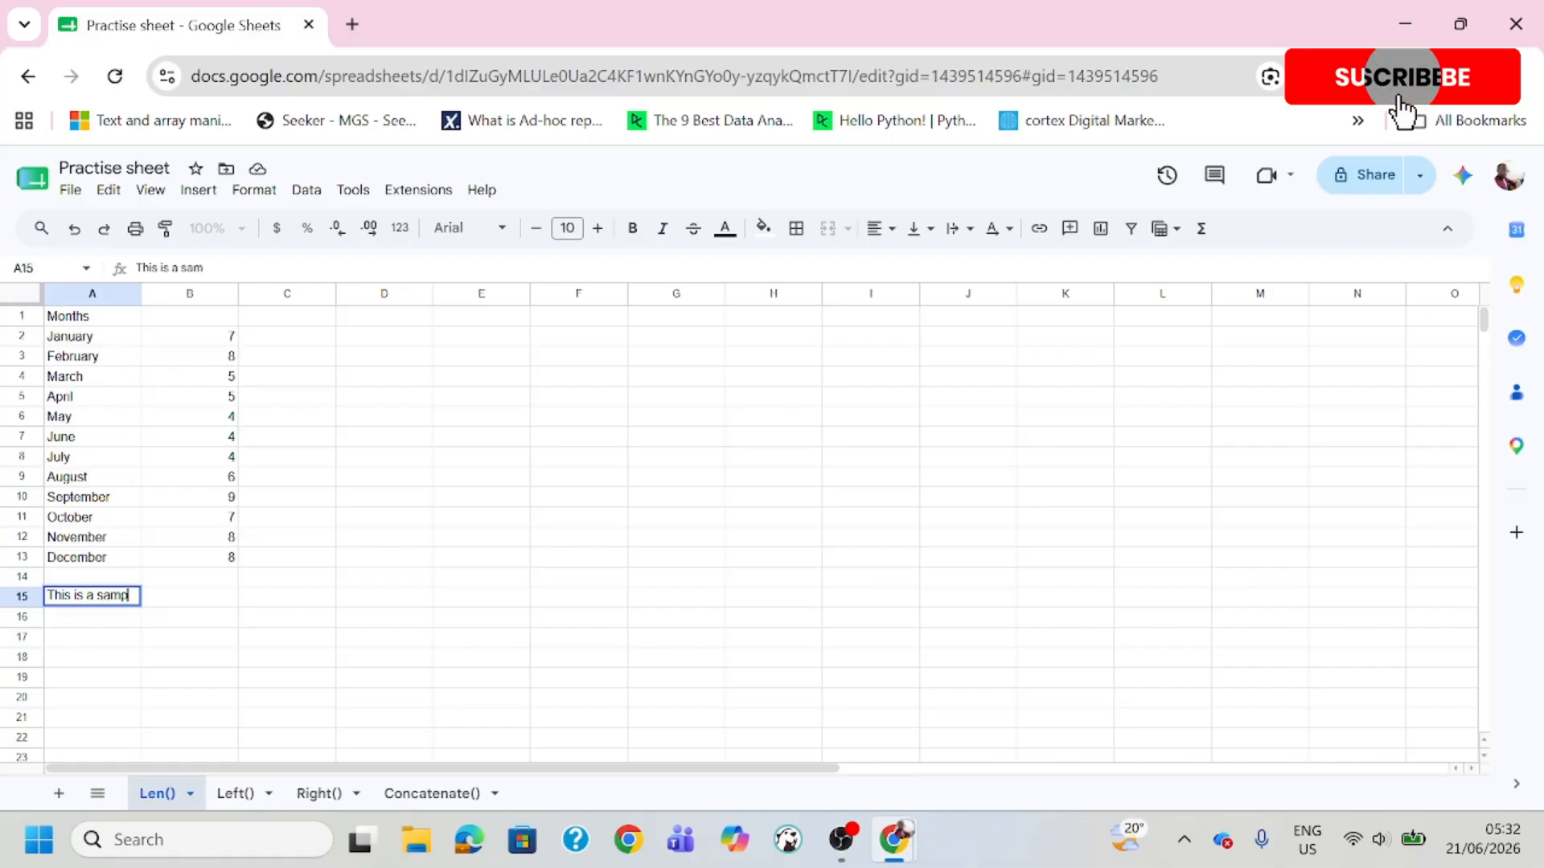
type("le message that")
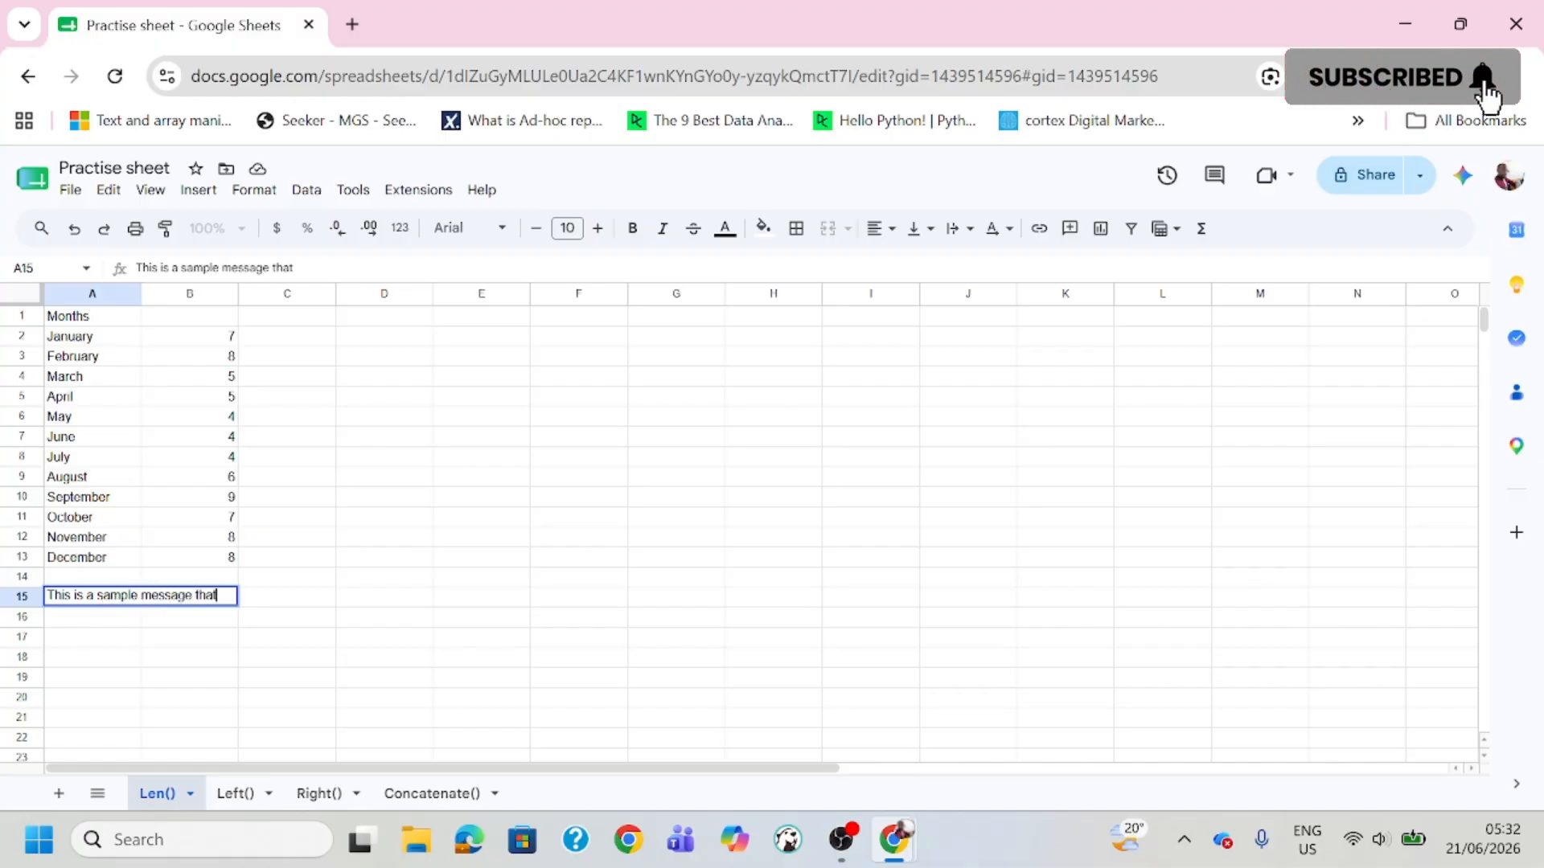
type(" we want to ")
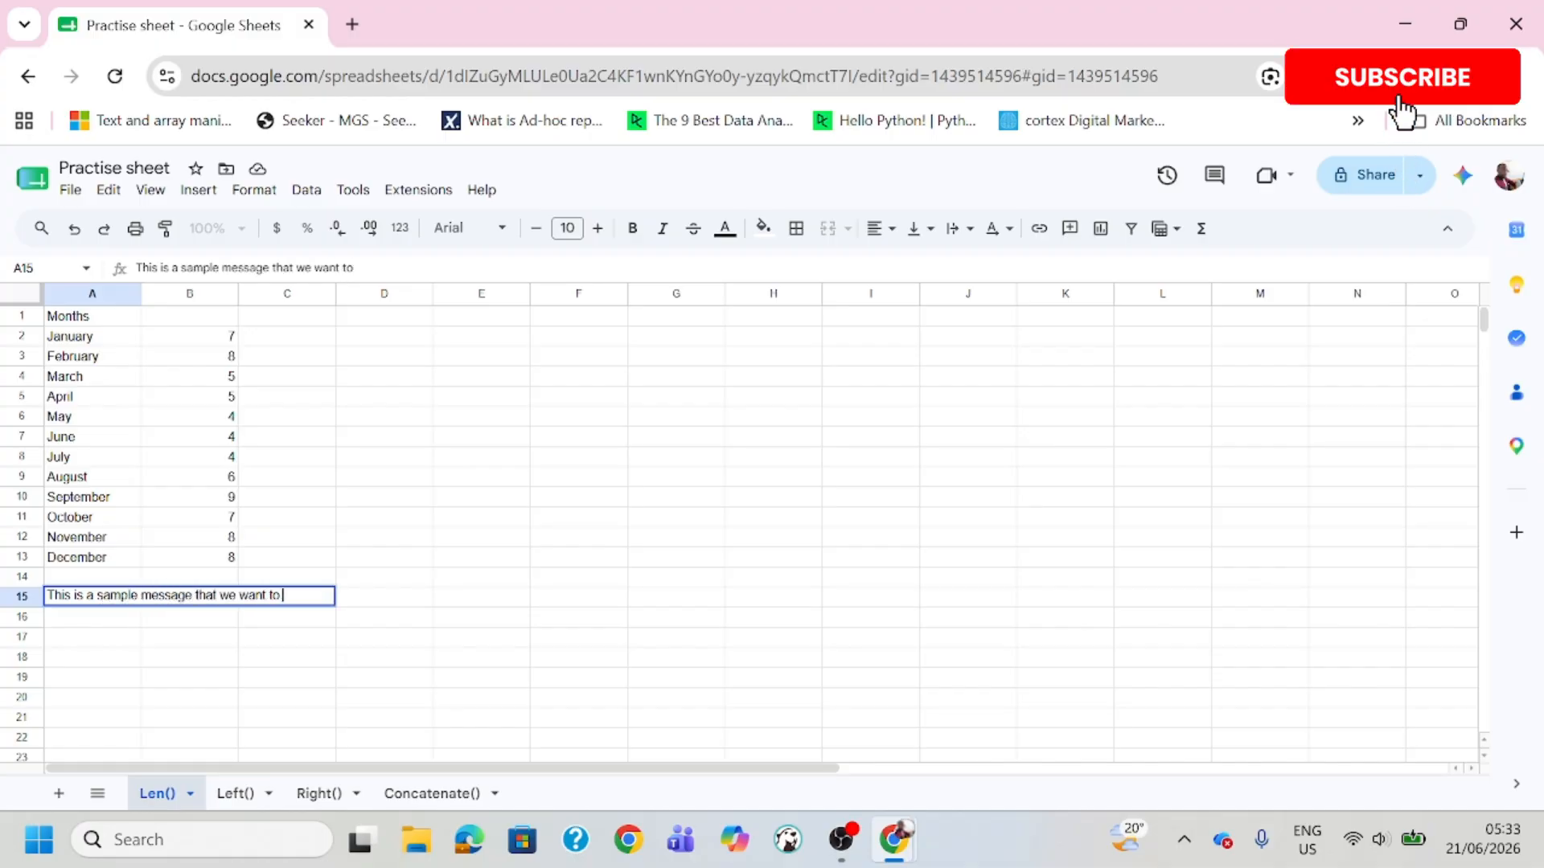
type("find how many")
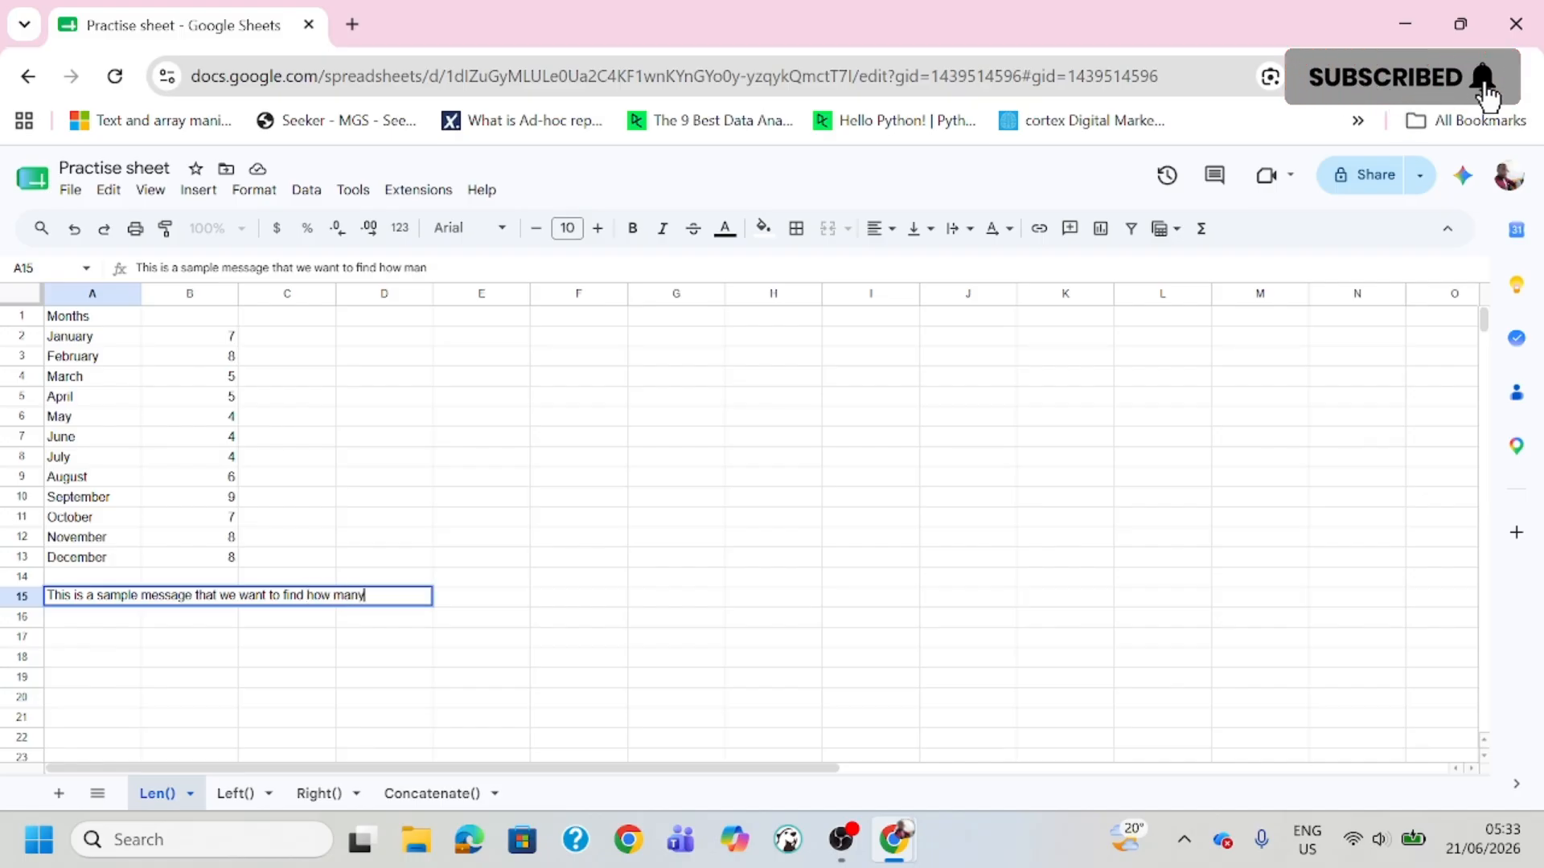
type(" character ")
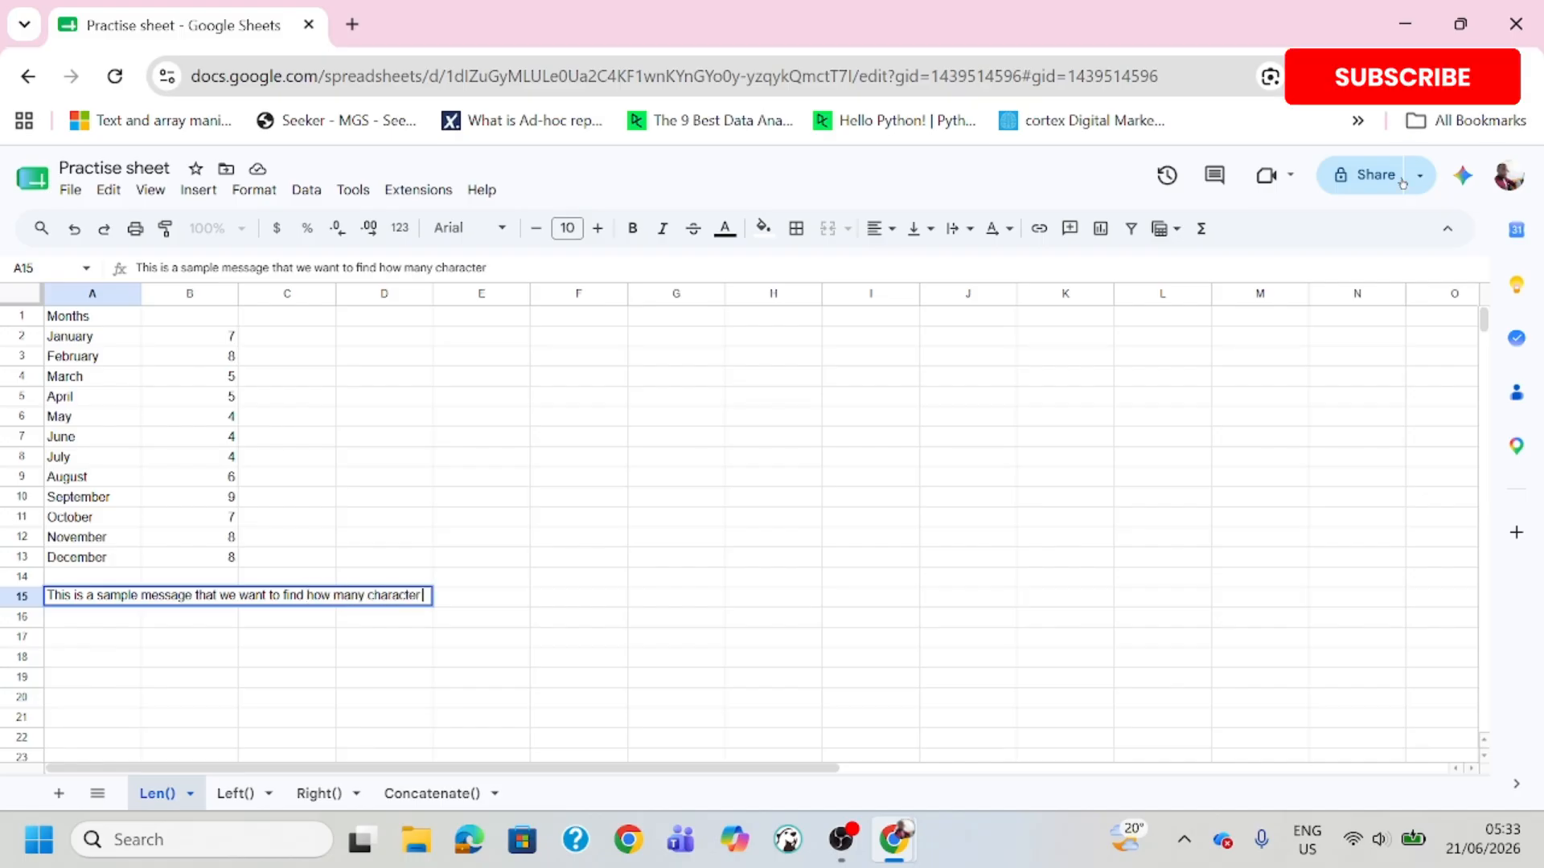
type("it has")
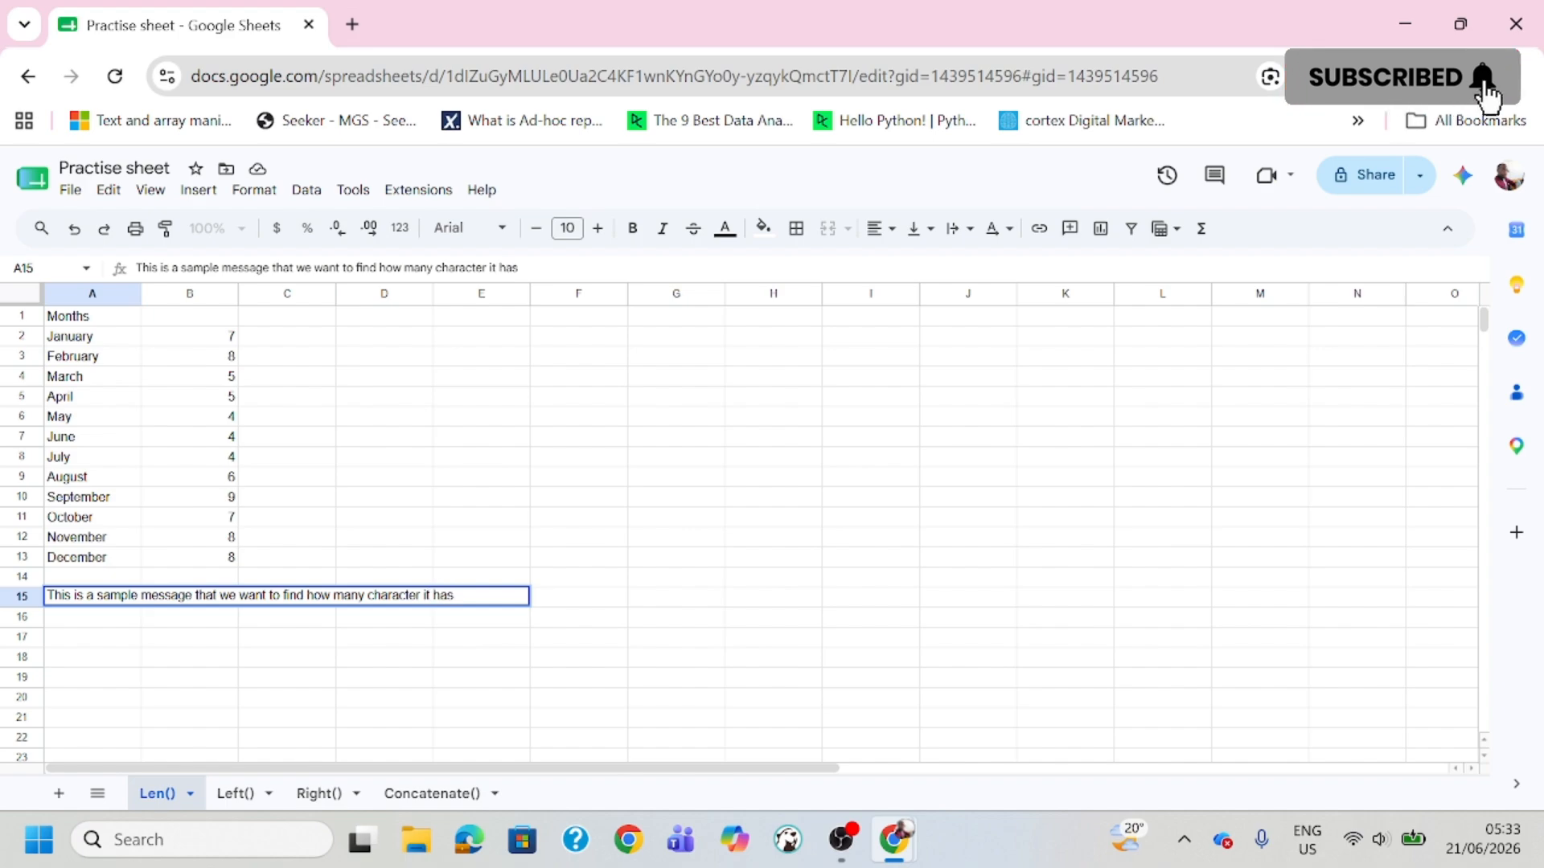
key("Return")
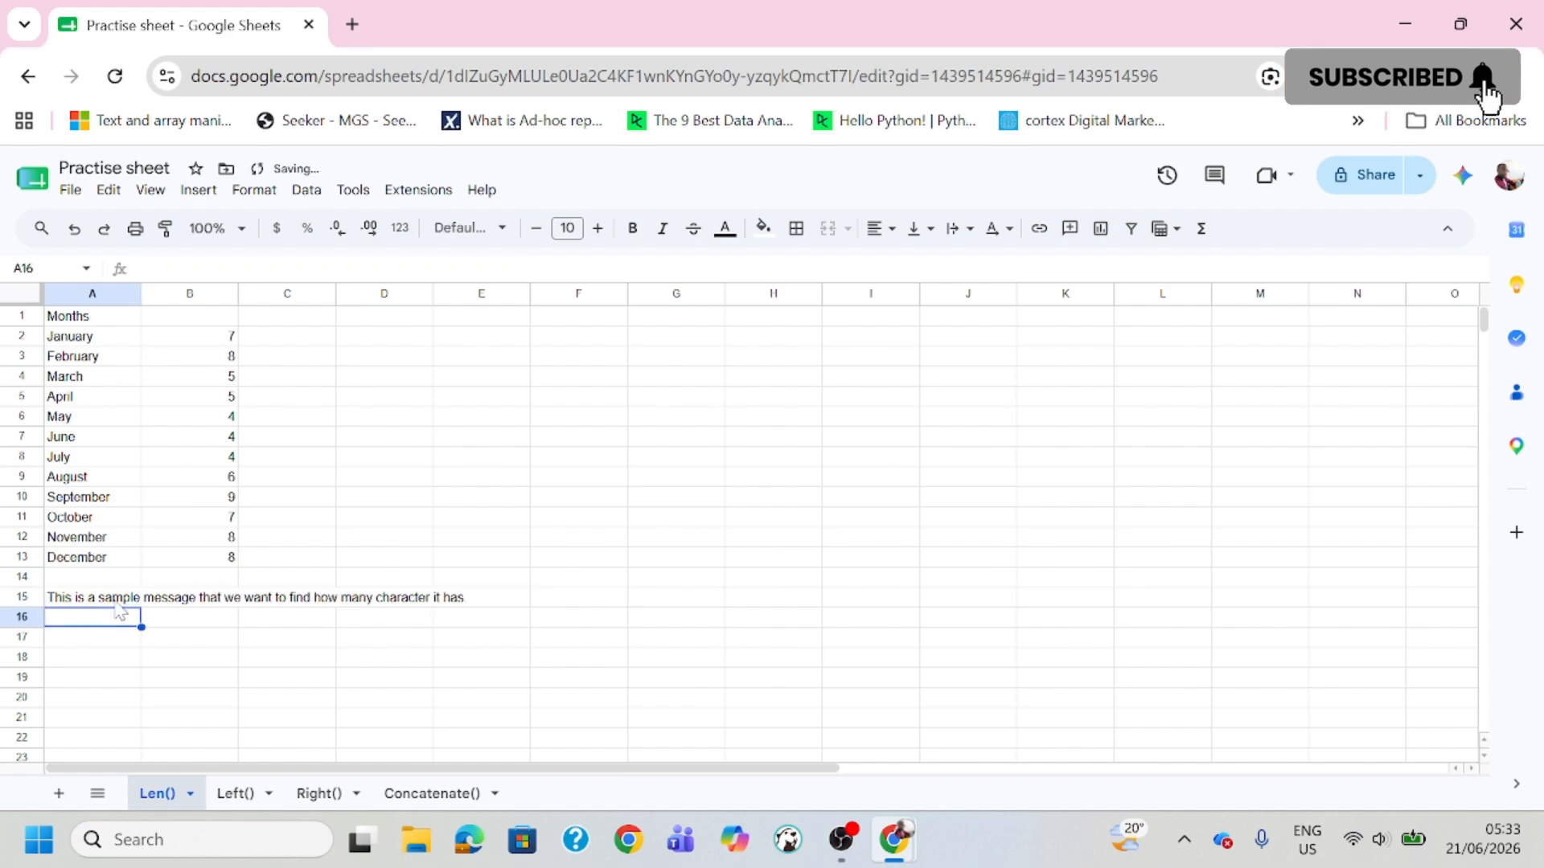
Step: Count the characters of the sample message by entering the formula =len(A15) in cell A16
left_click(125, 601)
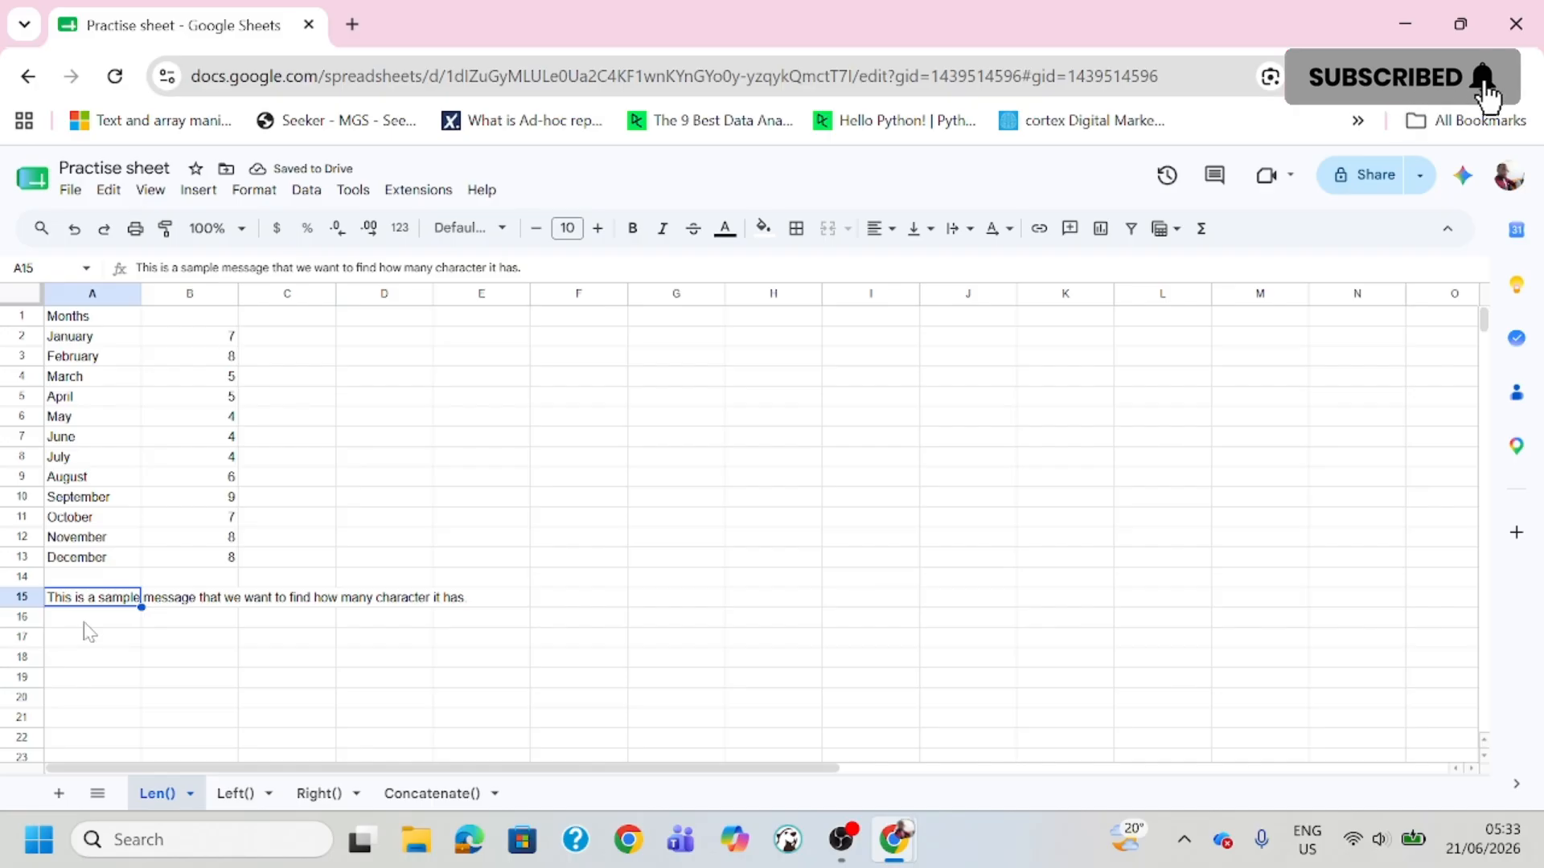
left_click(85, 624)
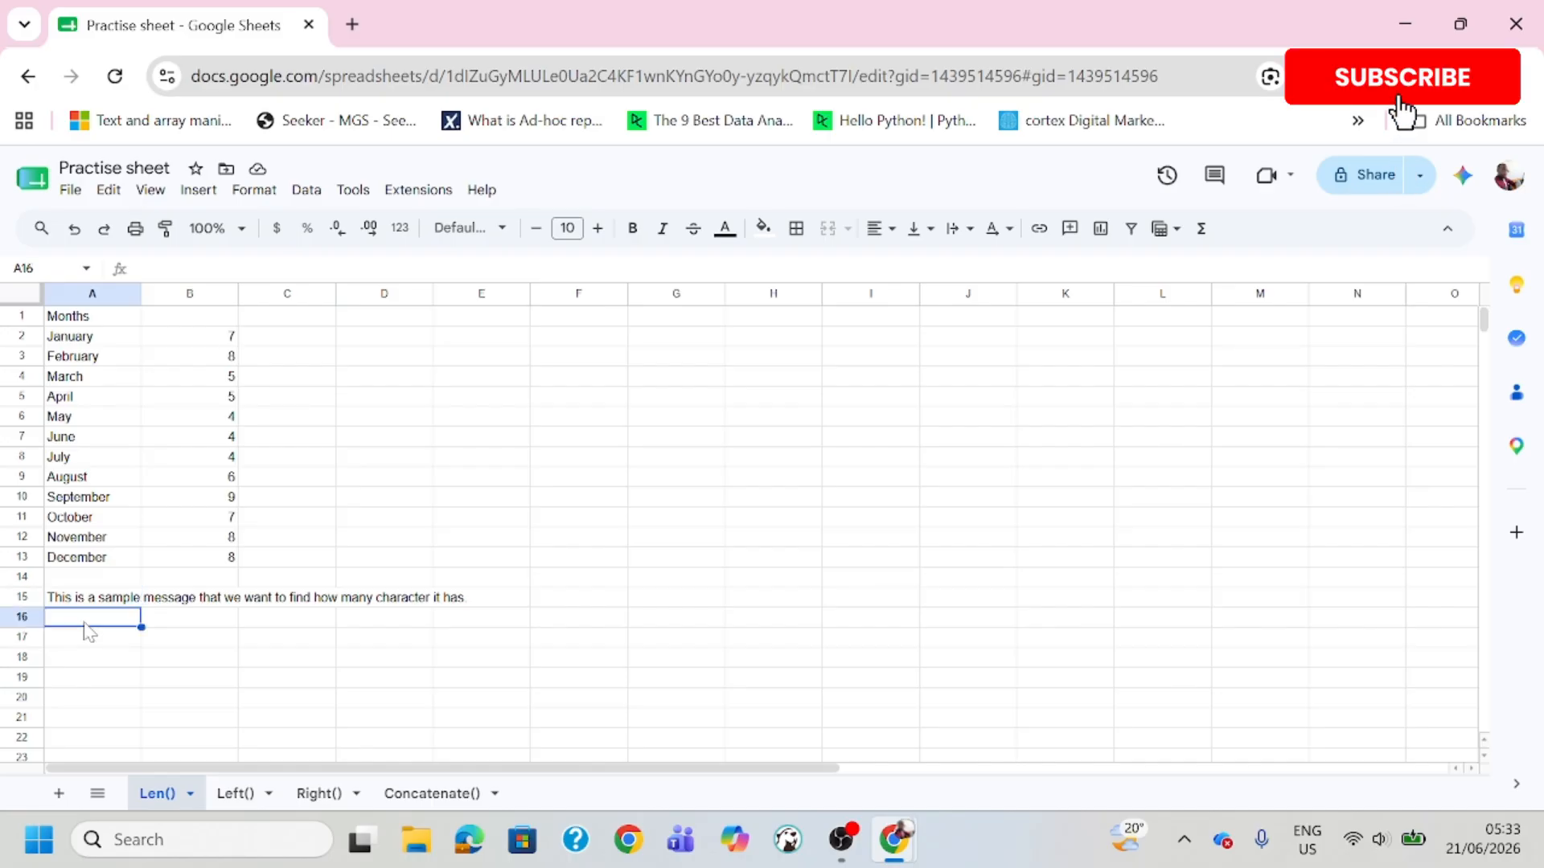
type("=")
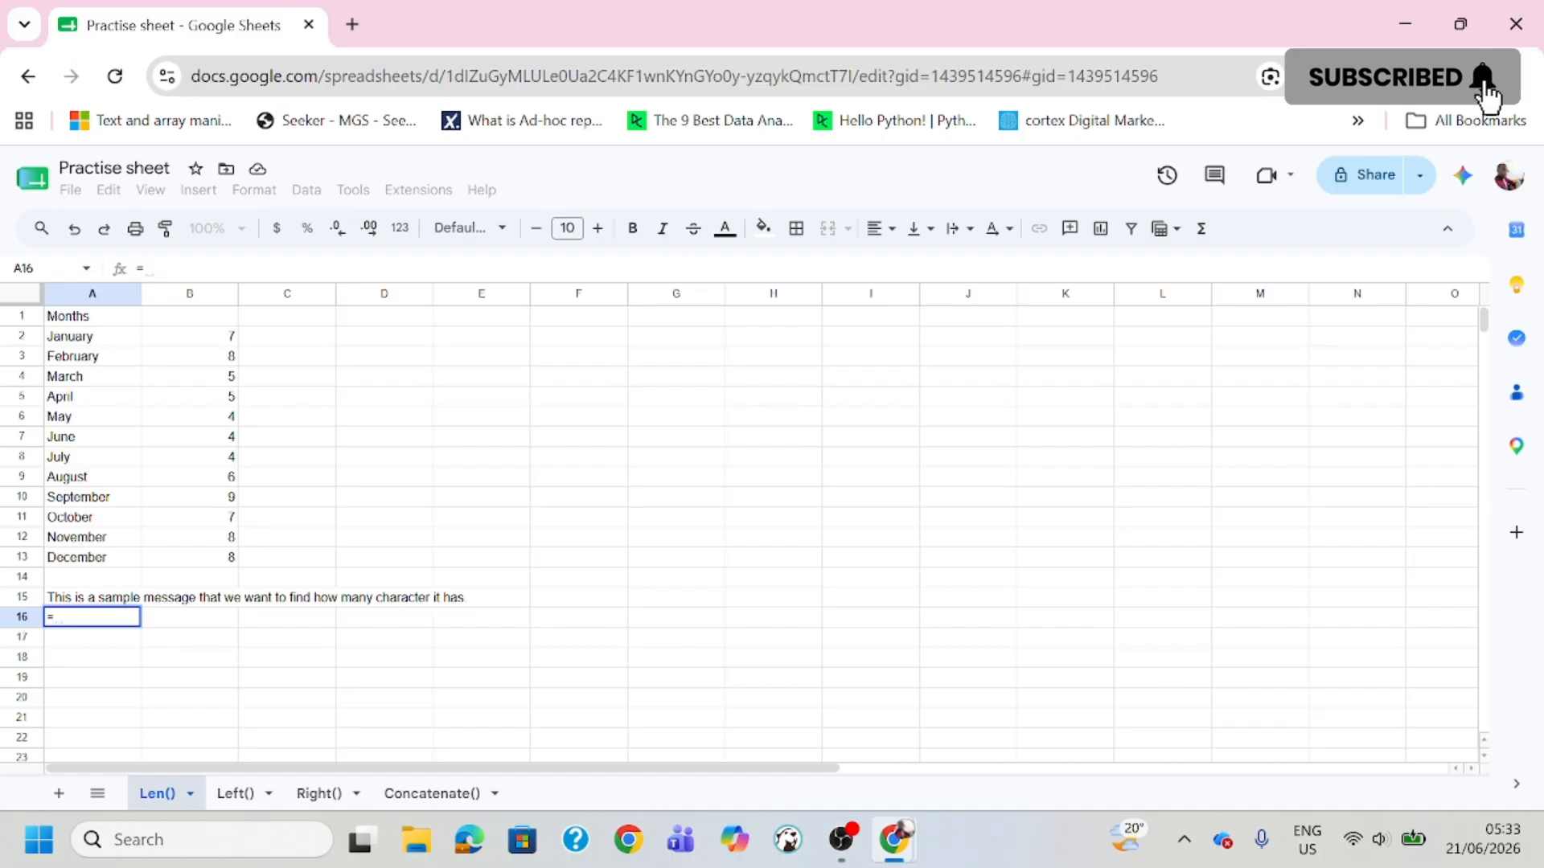
type("len")
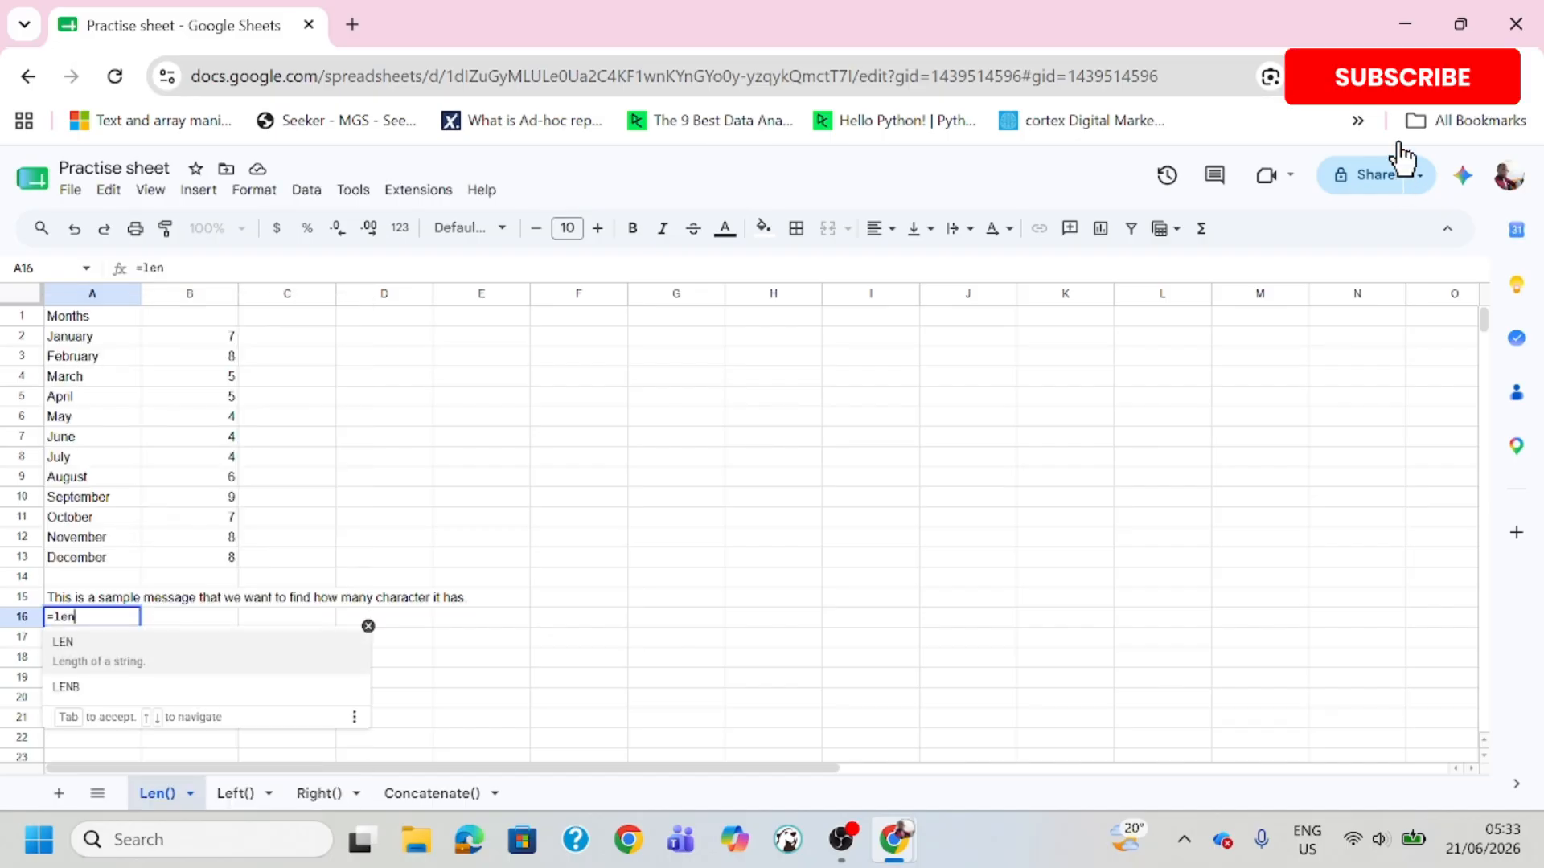
type("(")
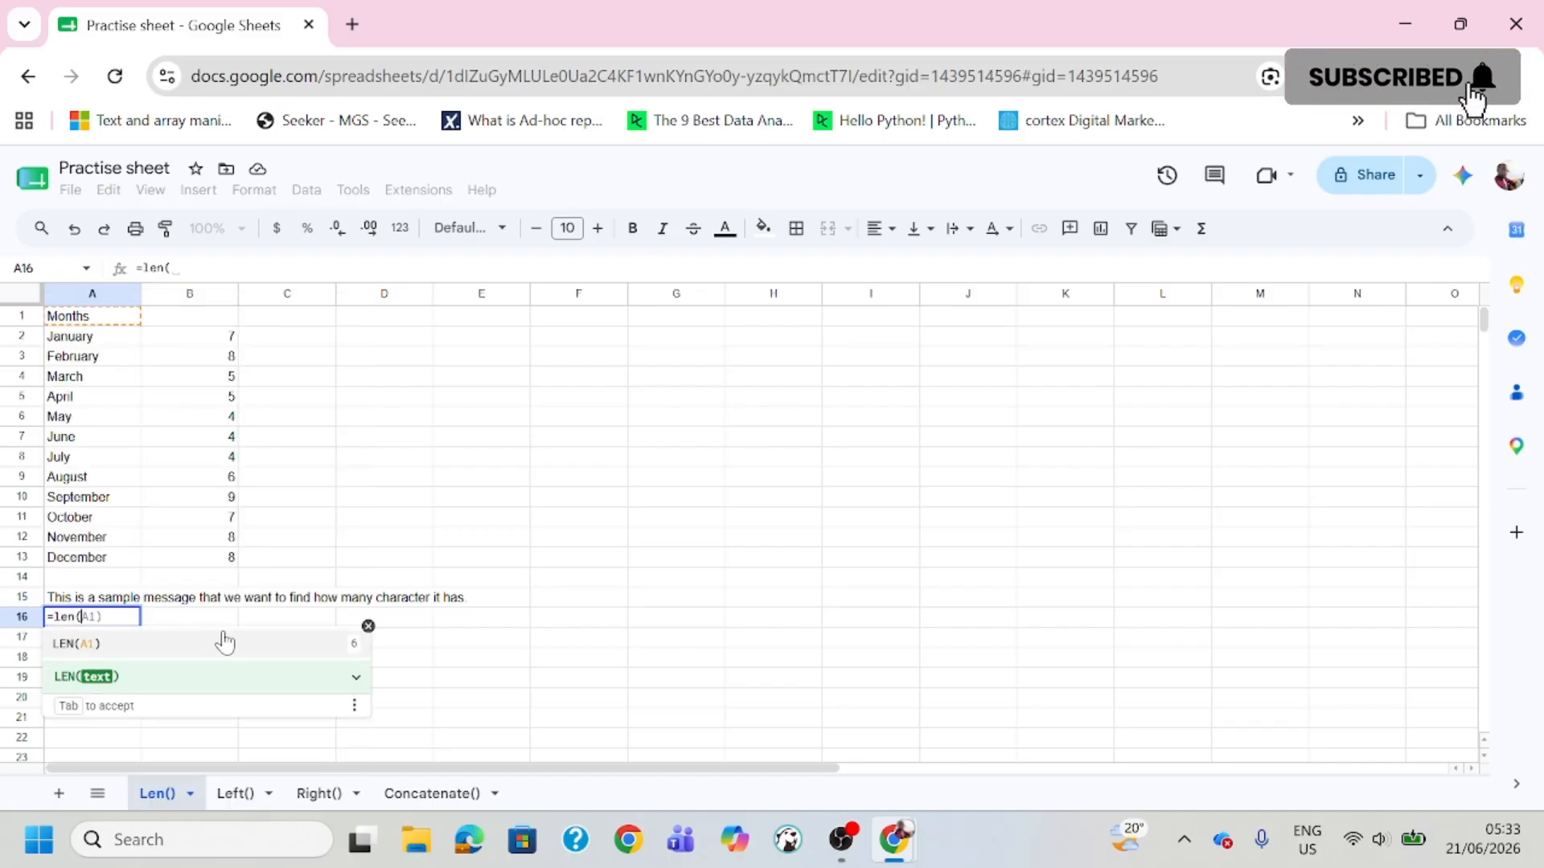
left_click(94, 603)
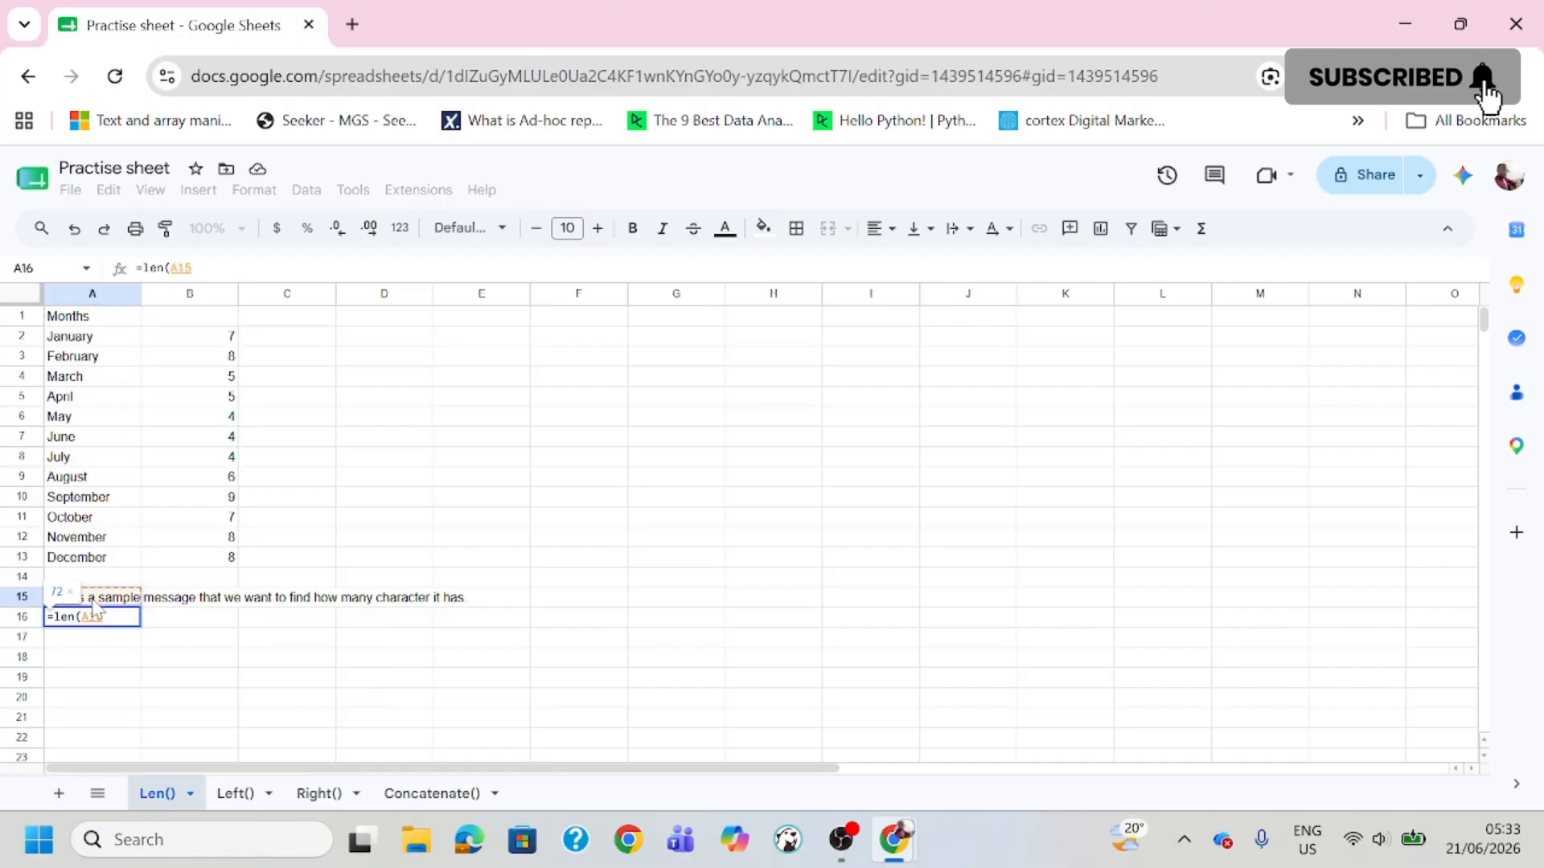
key("Return")
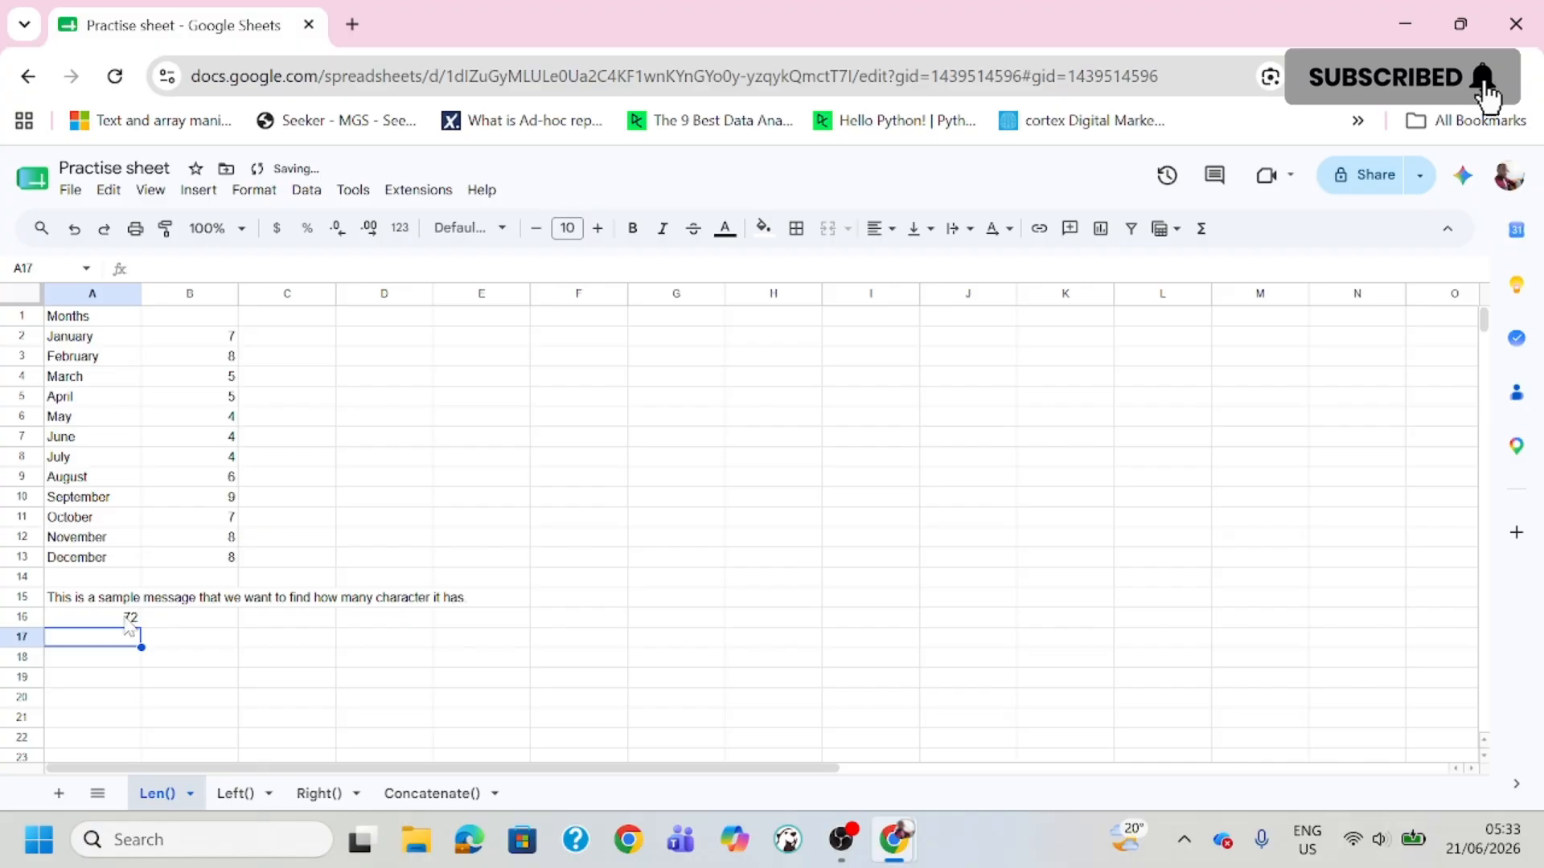
left_click(126, 619)
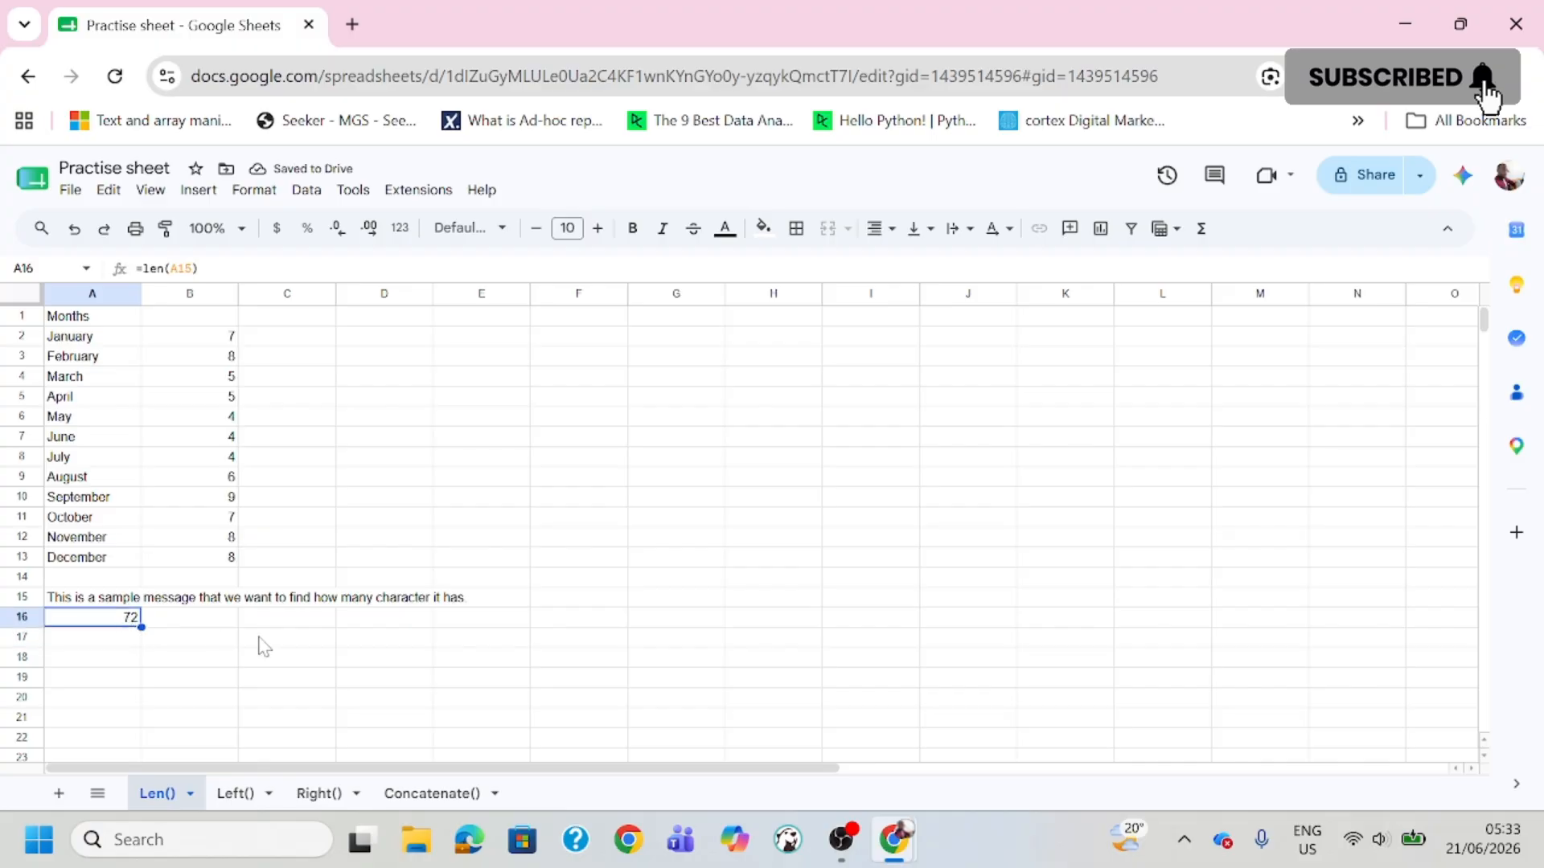
Step: Examine the month names in column A and the LEN formulas beside them in column B
left_click(163, 642)
left_click_drag(77, 317, 170, 787)
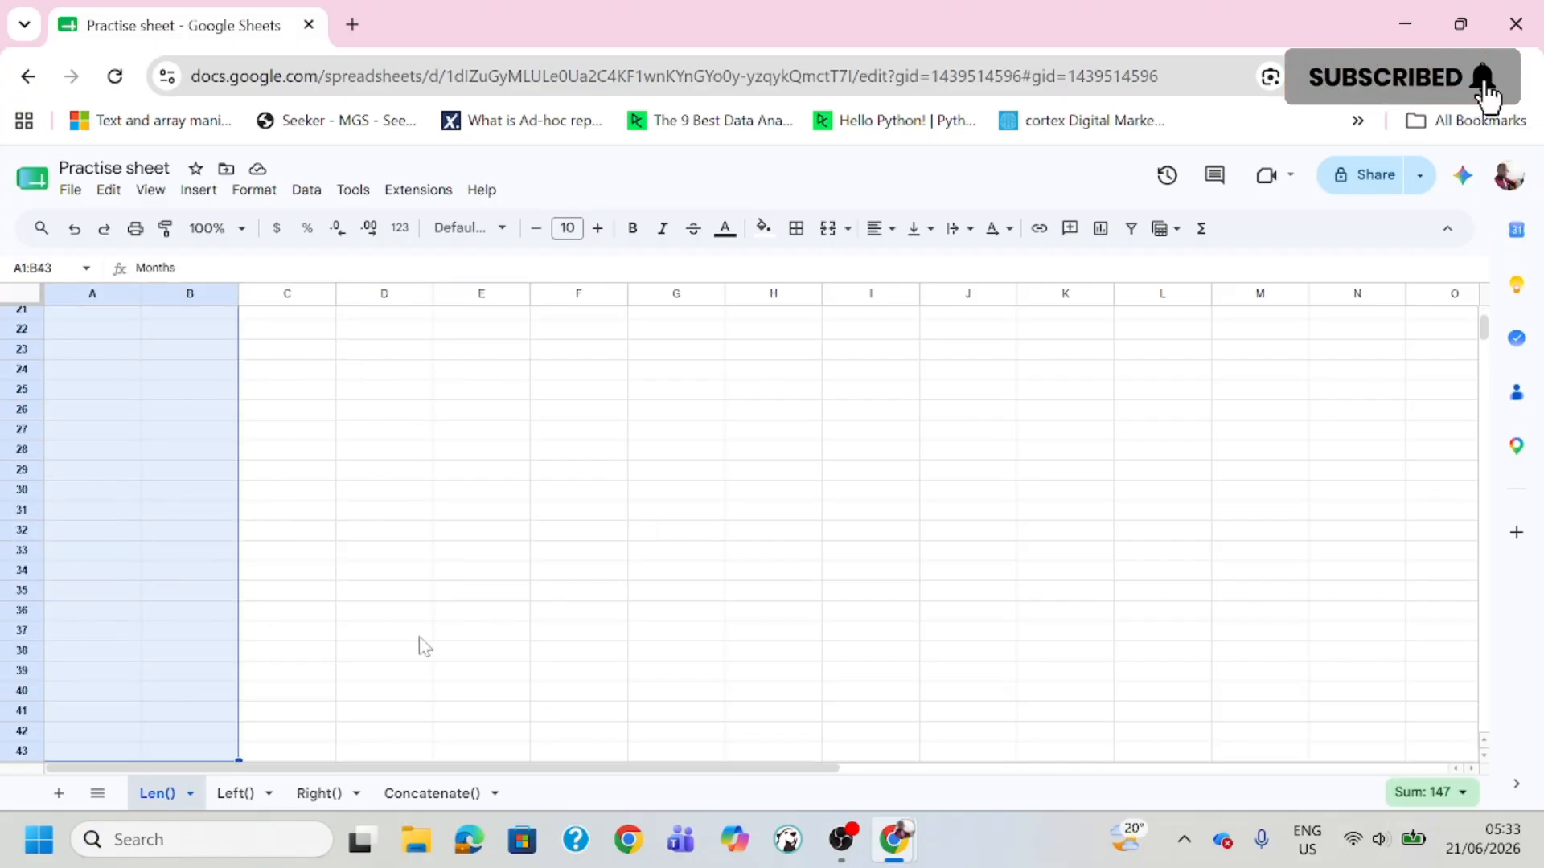
left_click(419, 636)
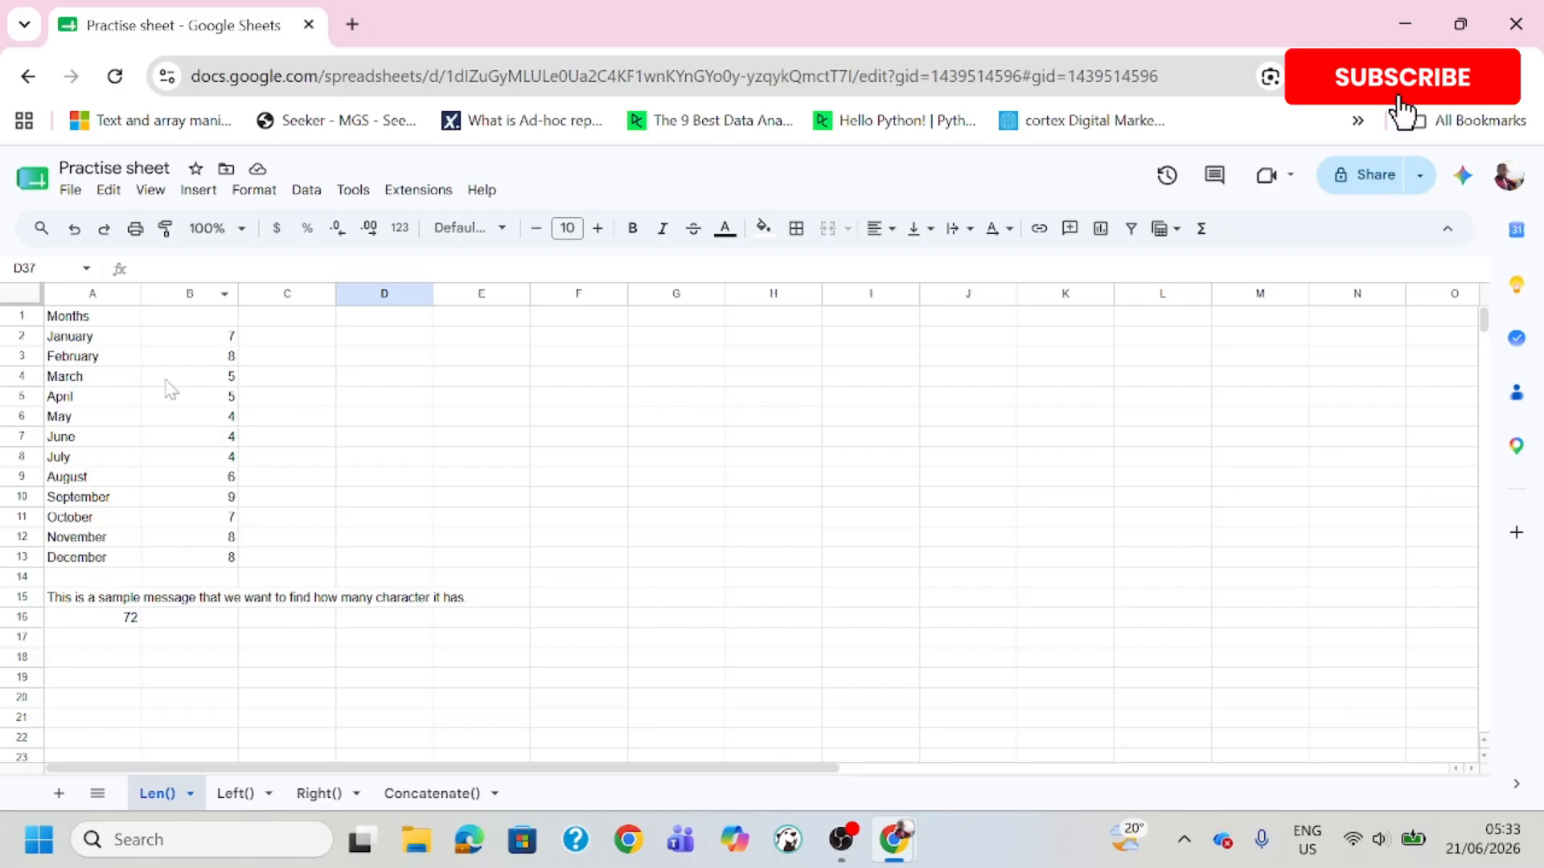
left_click(95, 344)
key("Right")
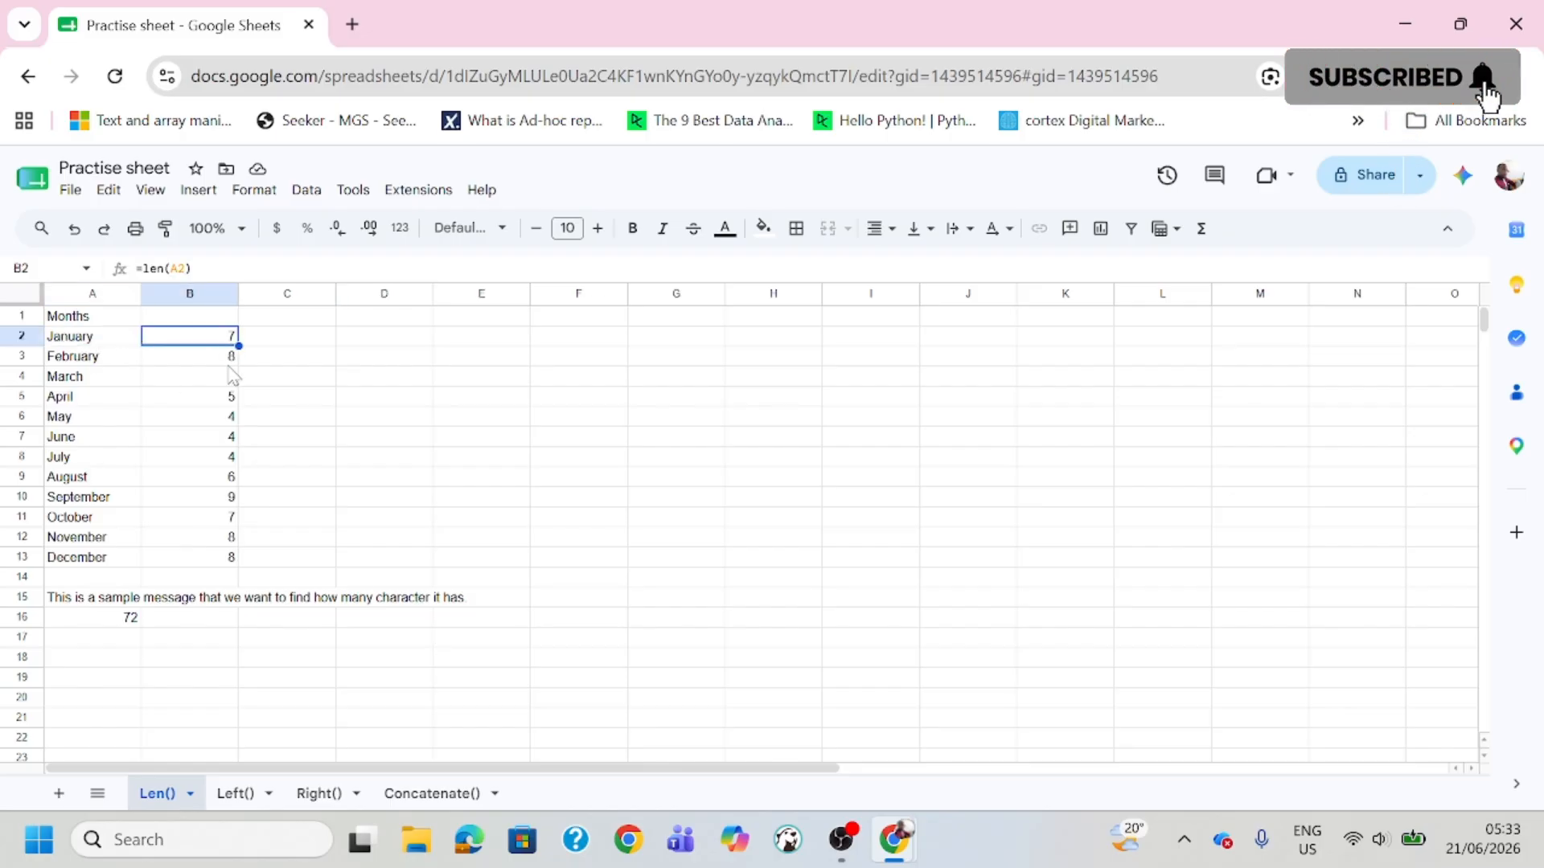
key("Down")
key("Down")
key("Down")
key("Down")
key("Down")
key("Down")
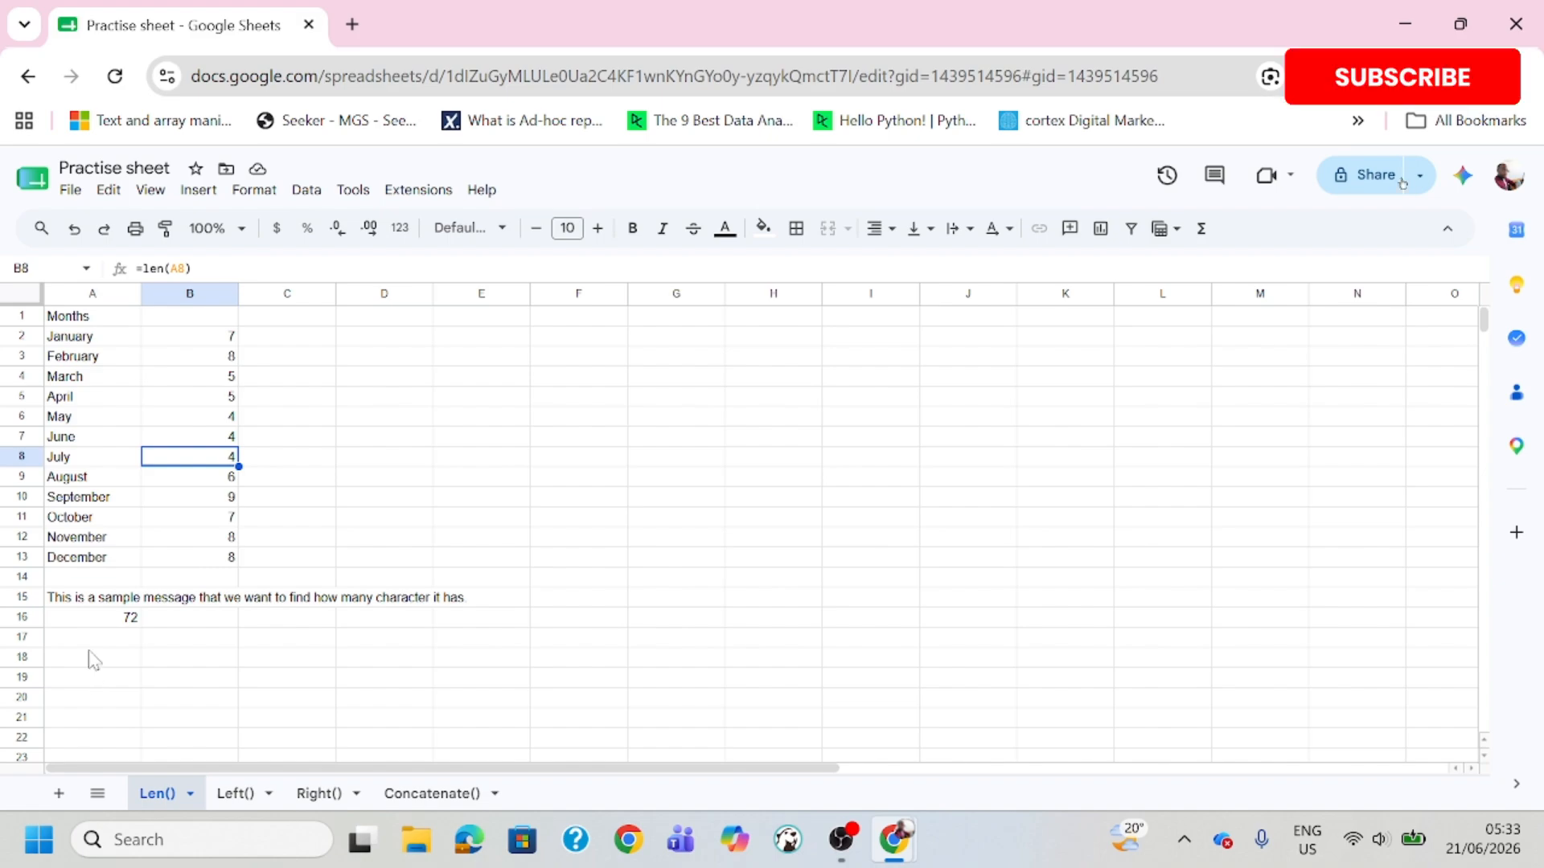
Step: Enter a person's first name in A18 and count its characters with the formula =len(A18) in B18
left_click(89, 660)
type("Denis")
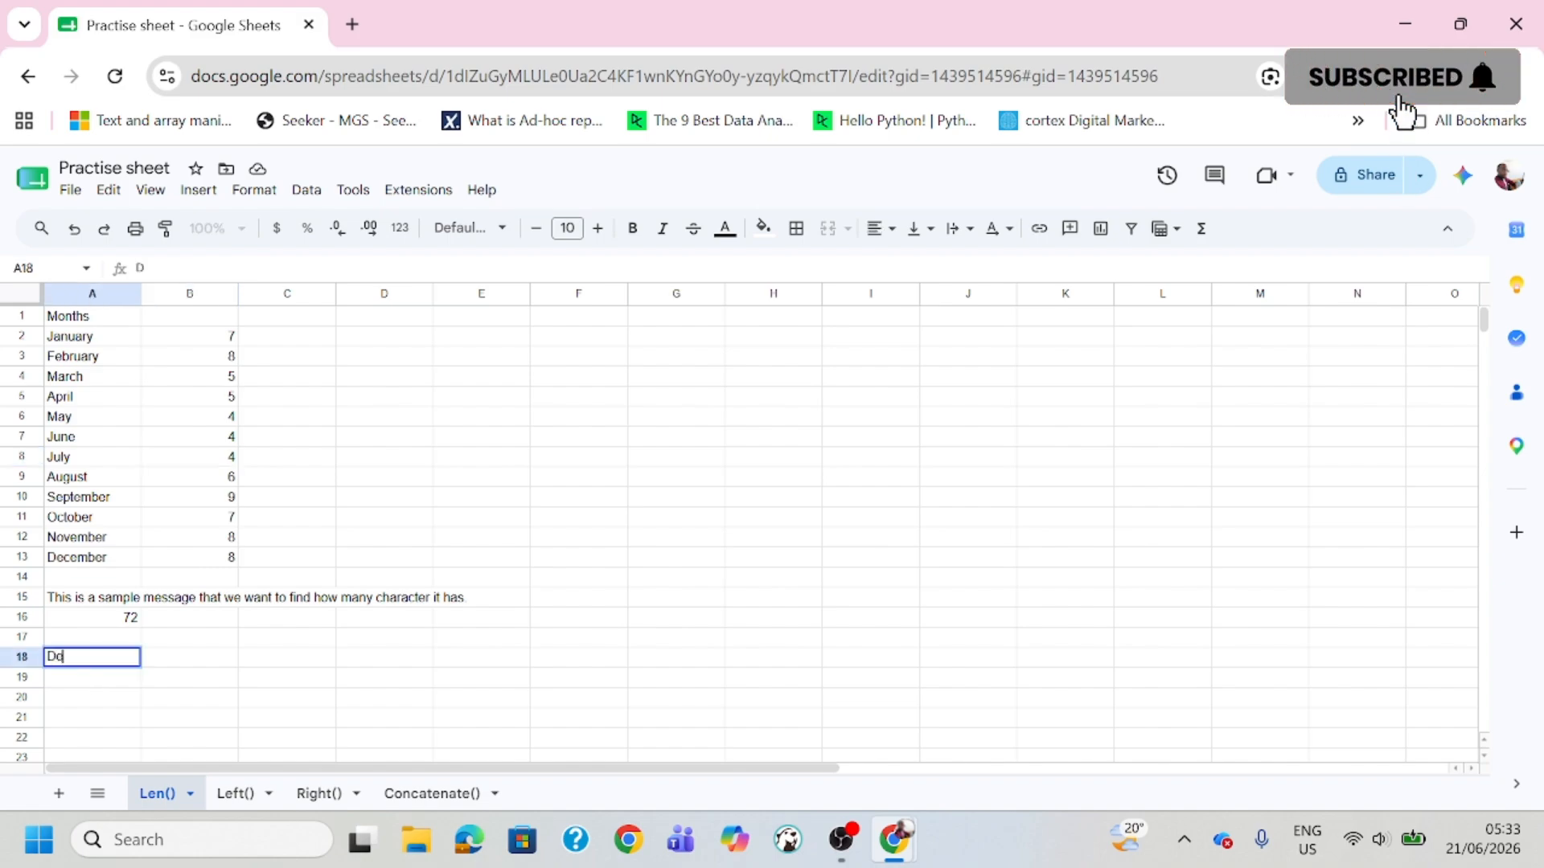
left_click(161, 664)
type("=")
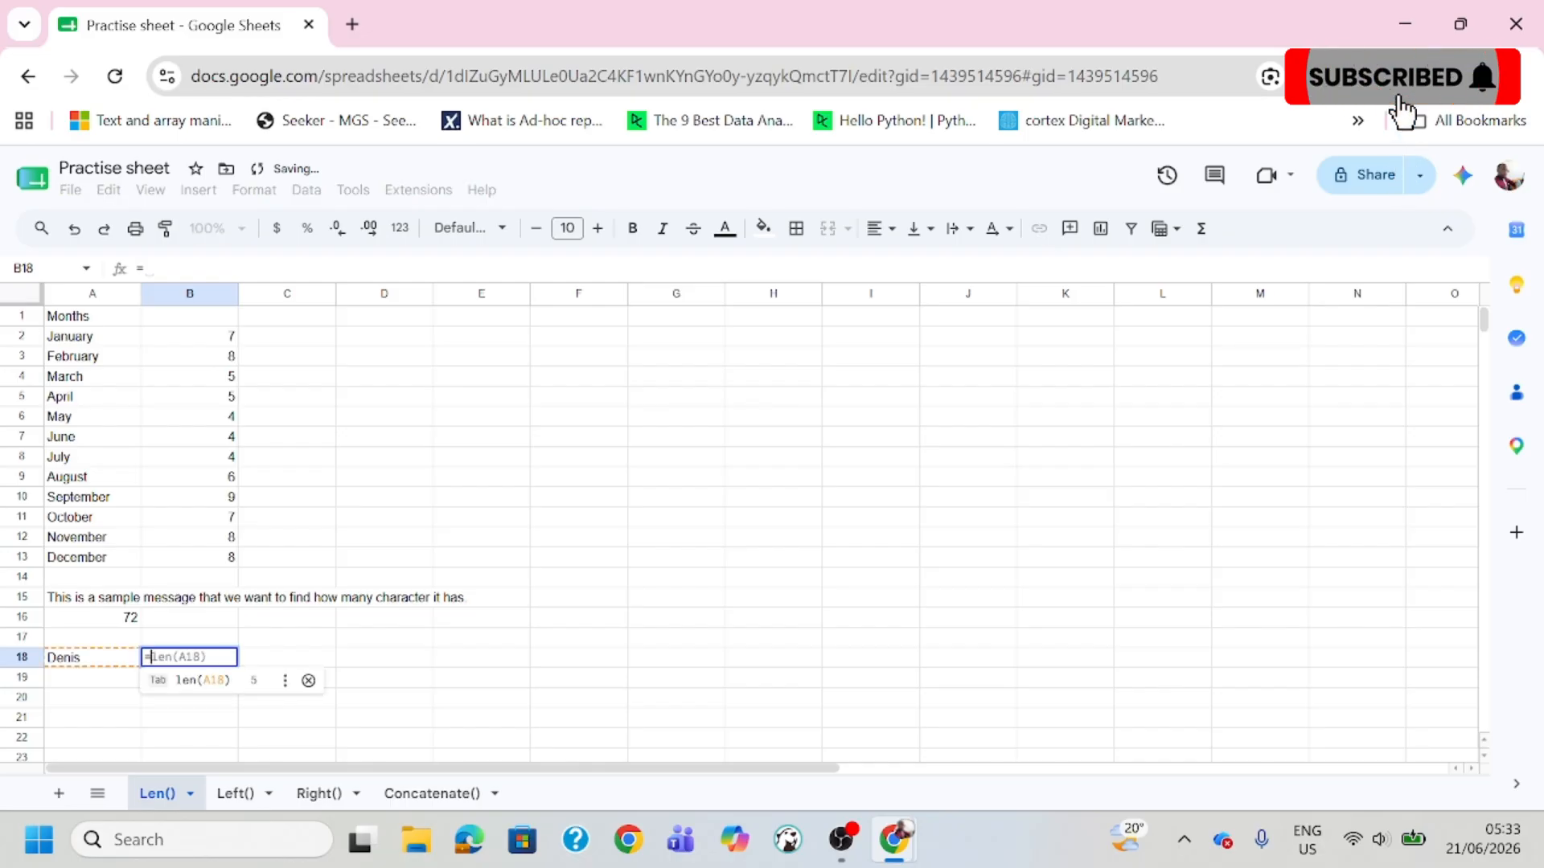
type("len")
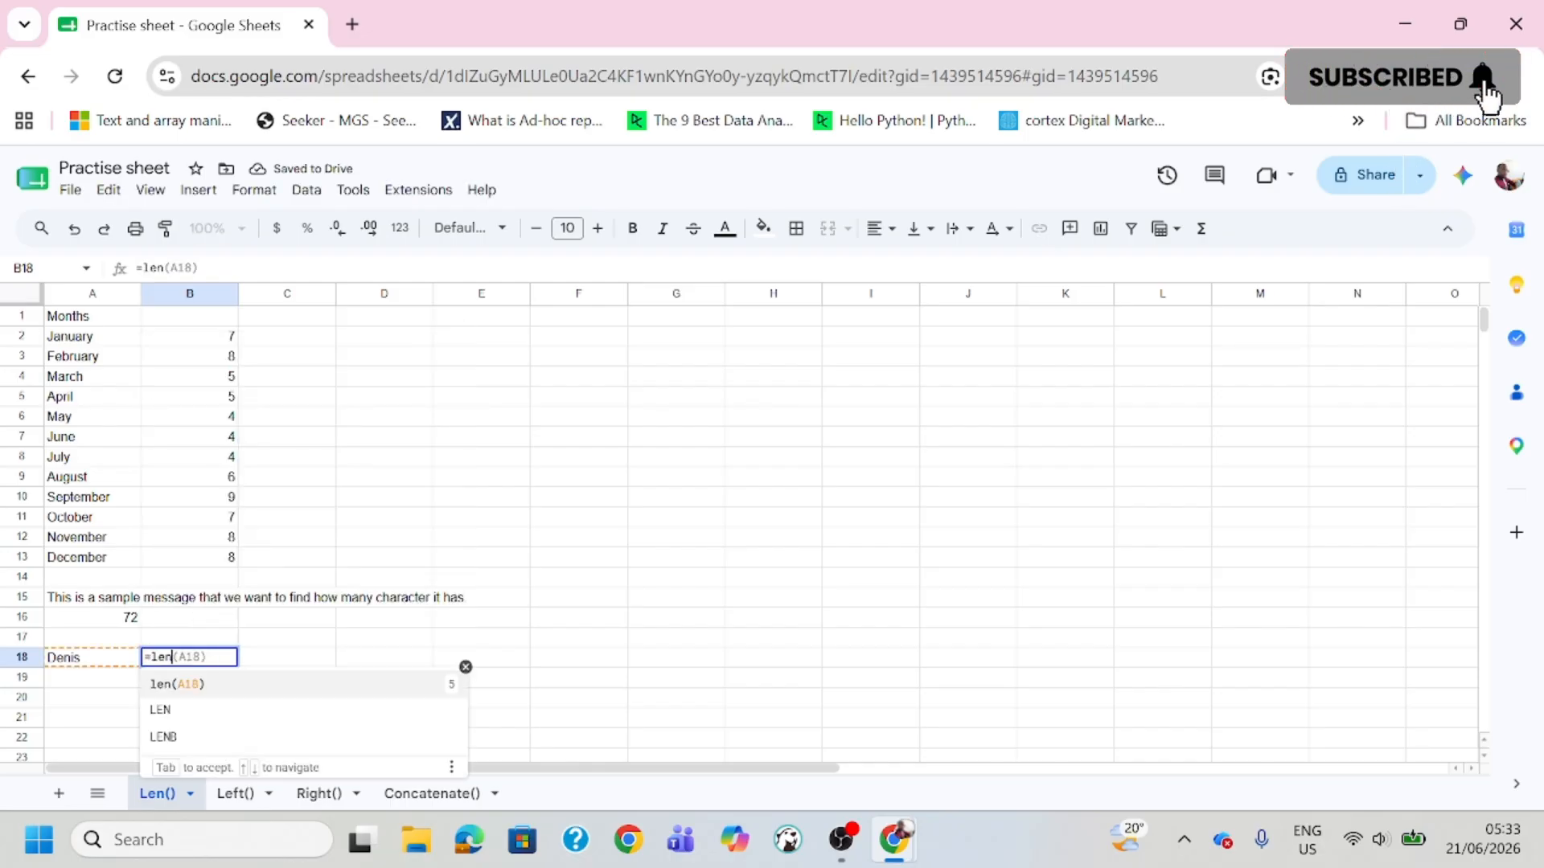
type("(")
left_click(98, 659)
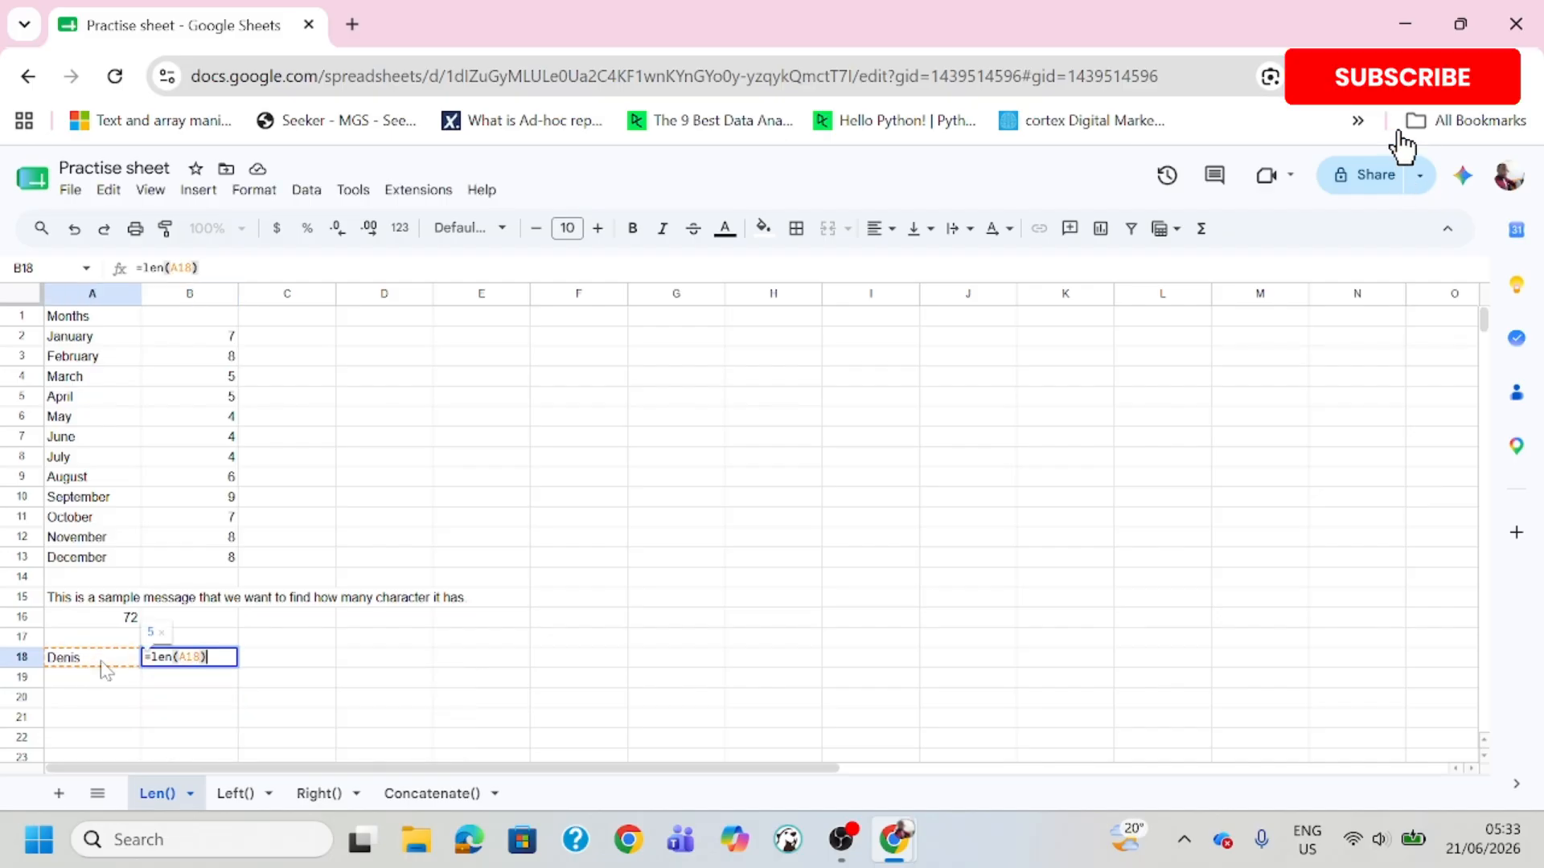
key("Return")
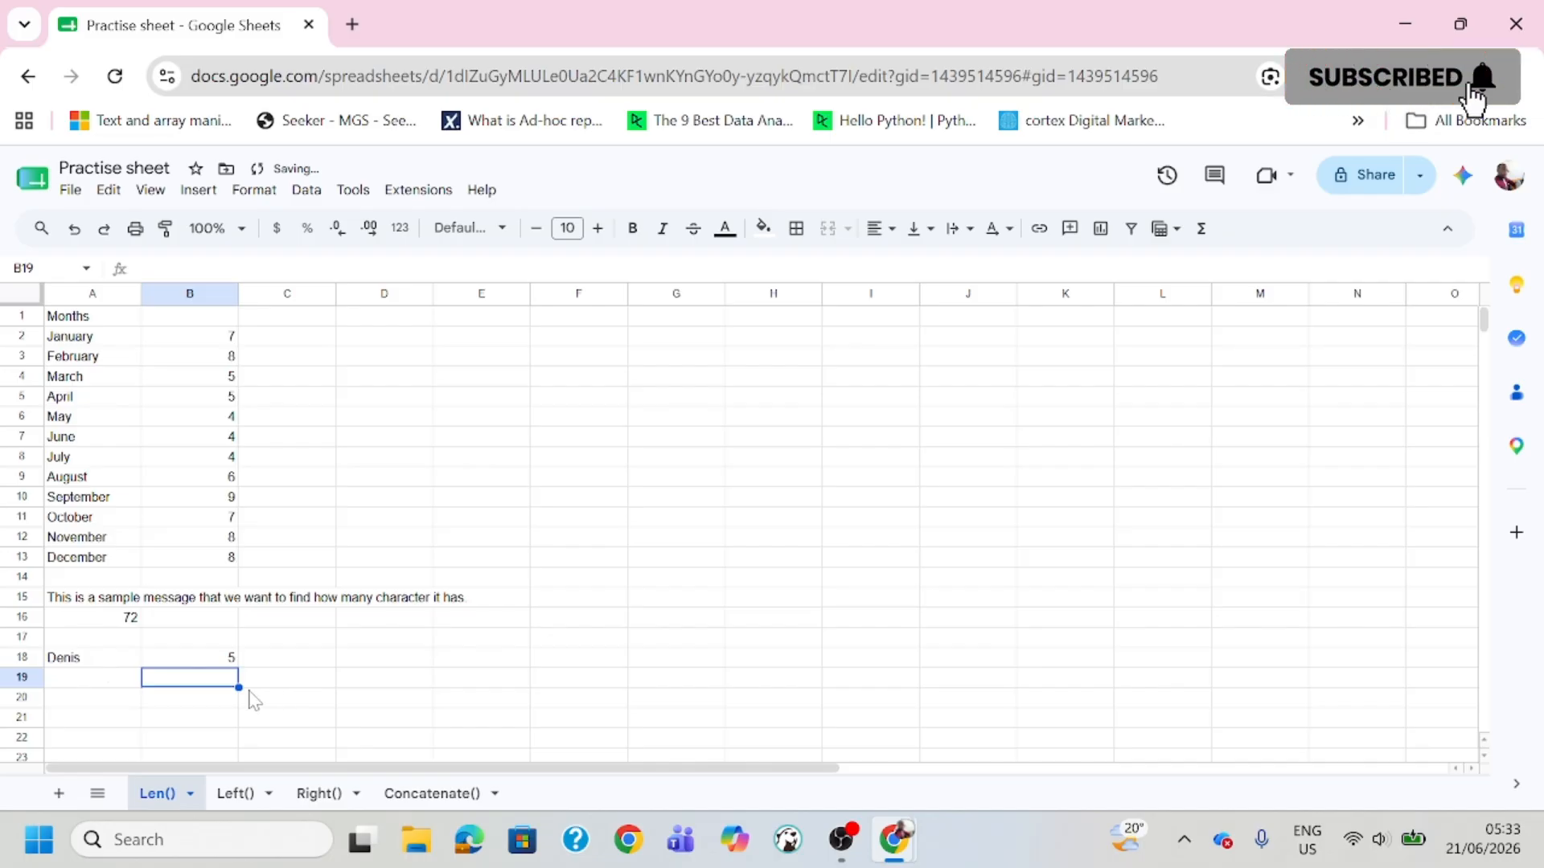
left_click(232, 660)
left_click(341, 678)
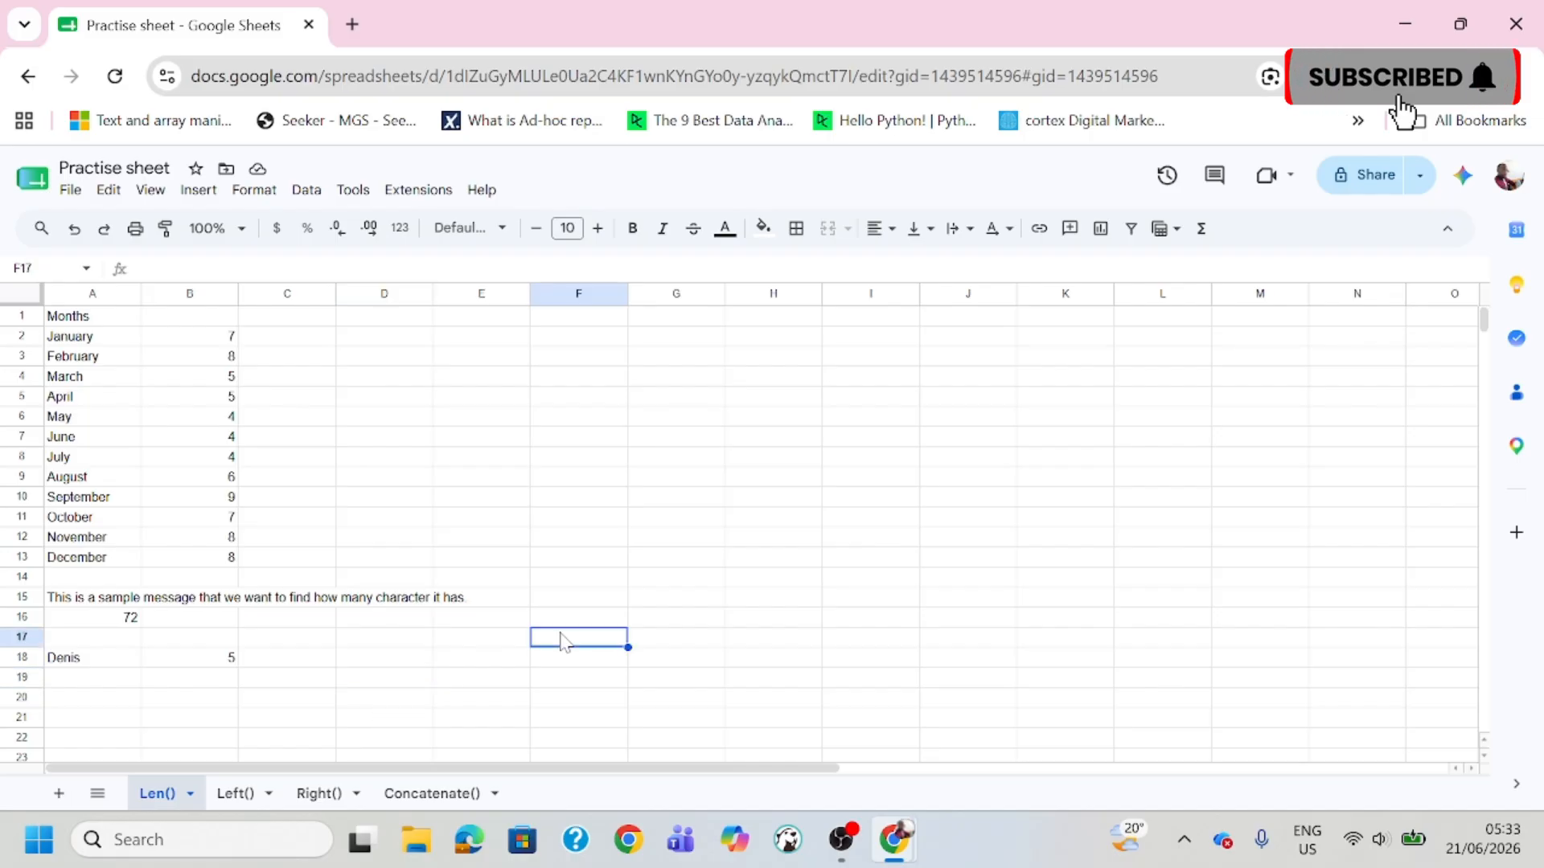
Step: Switch to the Left() sheet
left_click(235, 796)
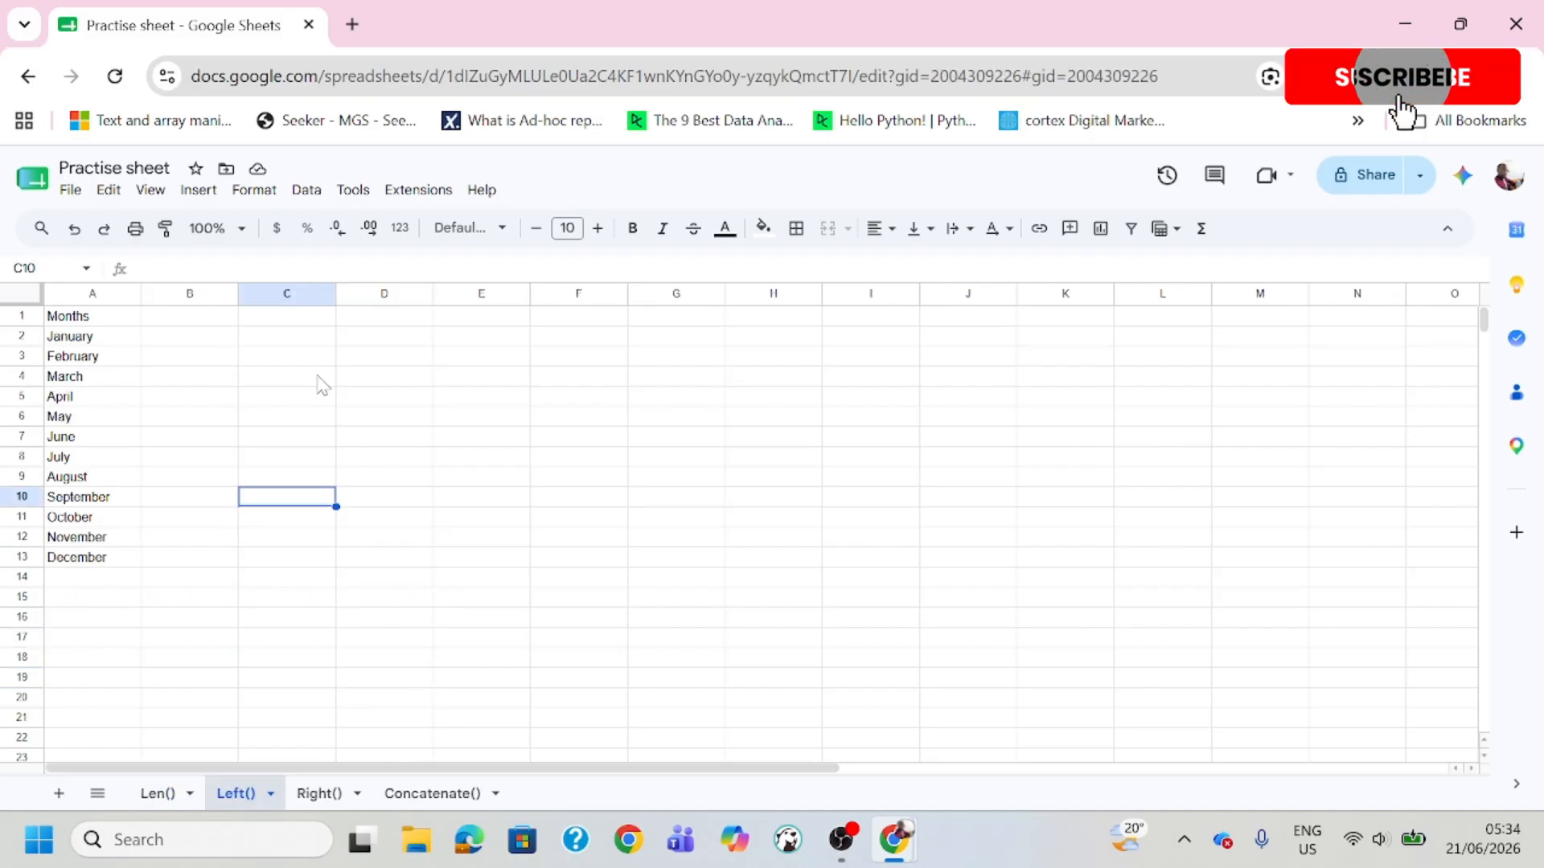
left_click(318, 794)
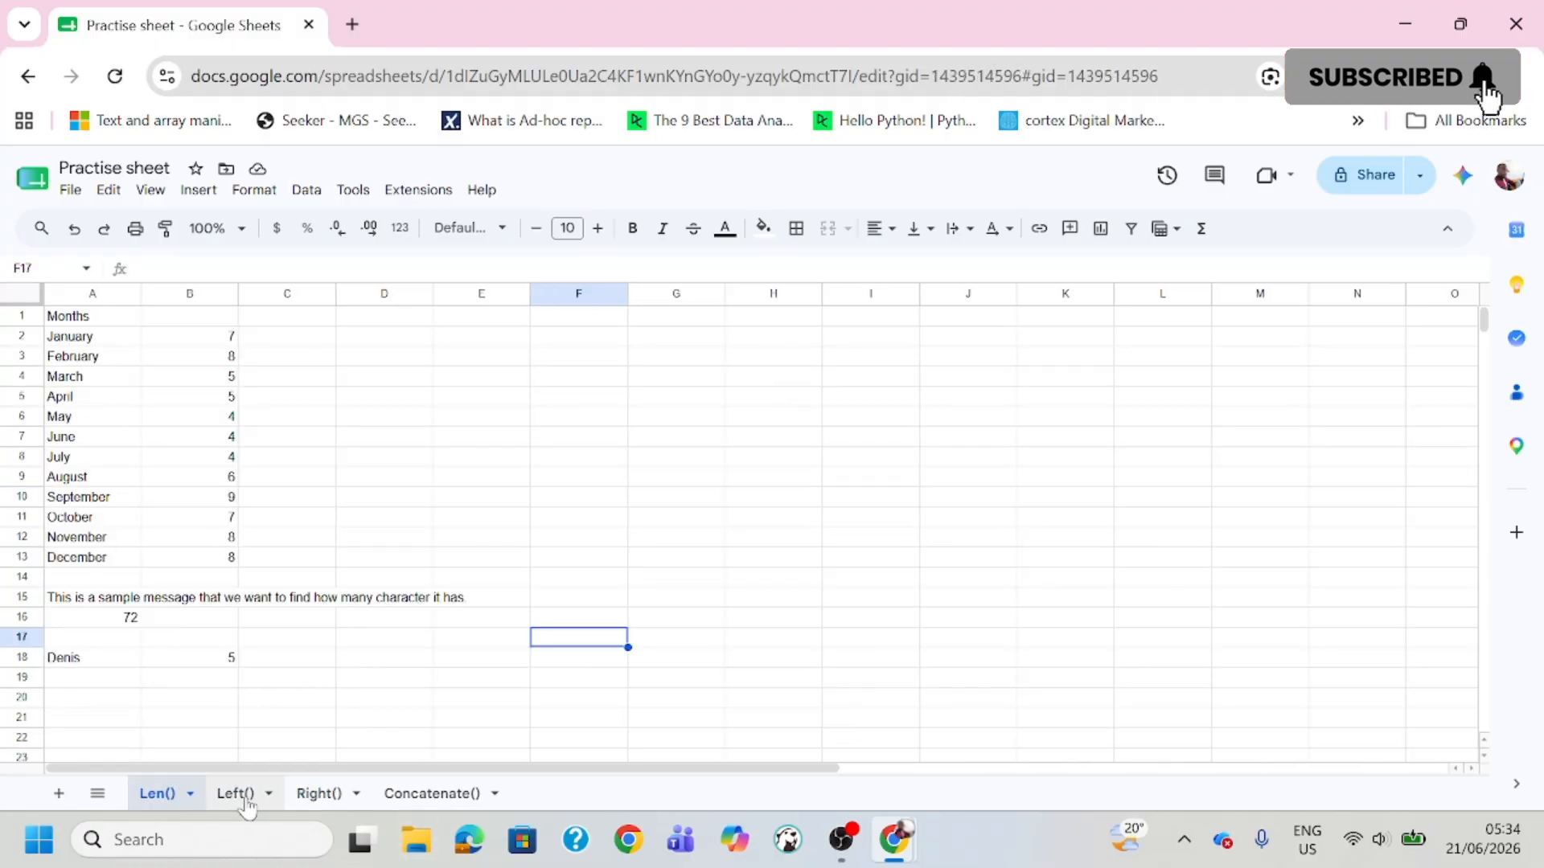
left_click(237, 796)
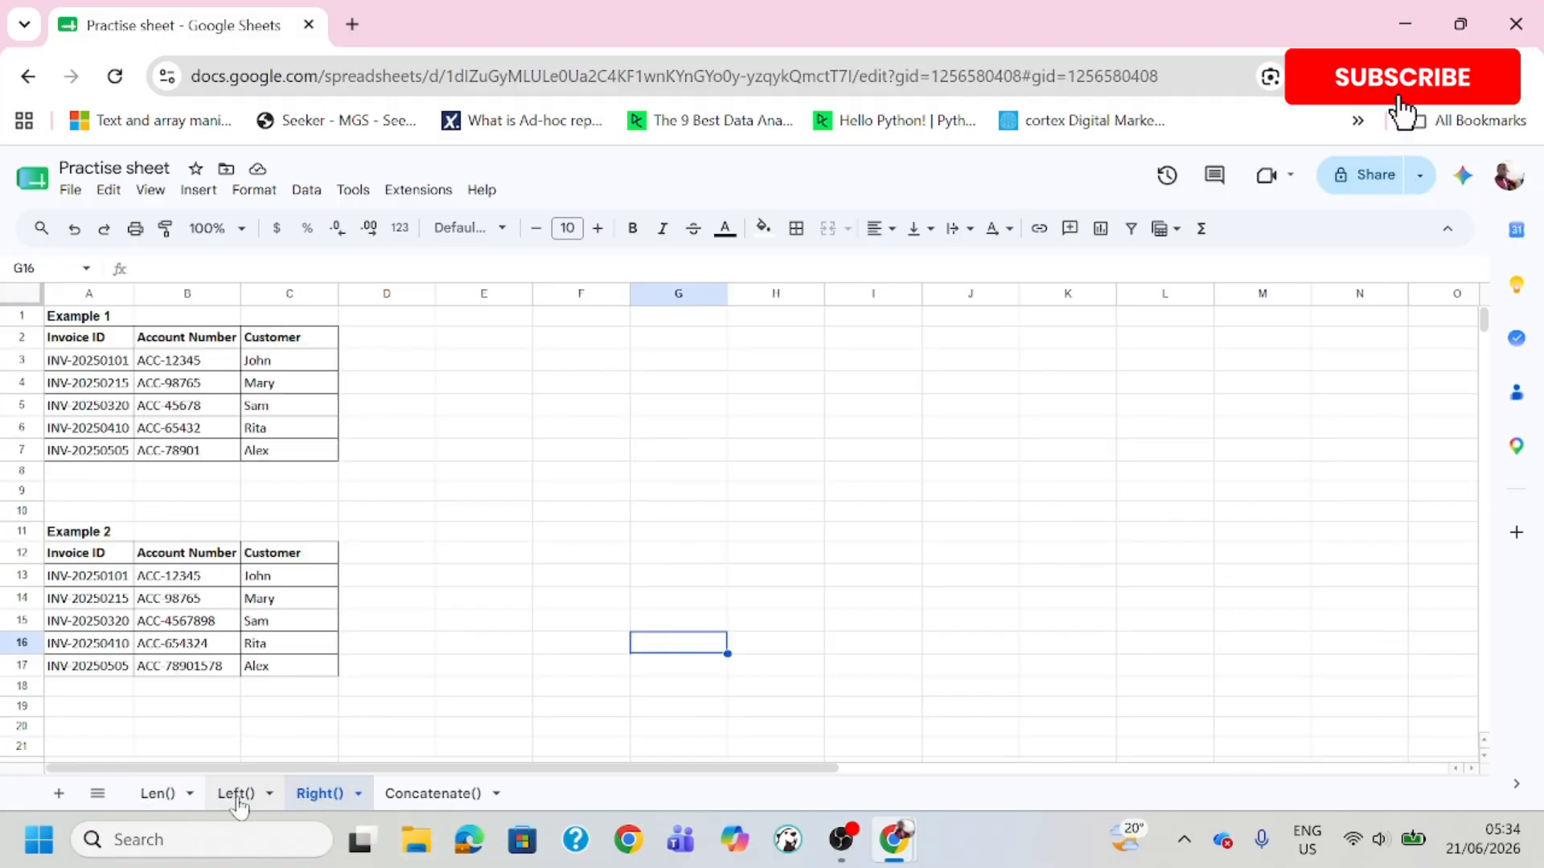
left_click(237, 796)
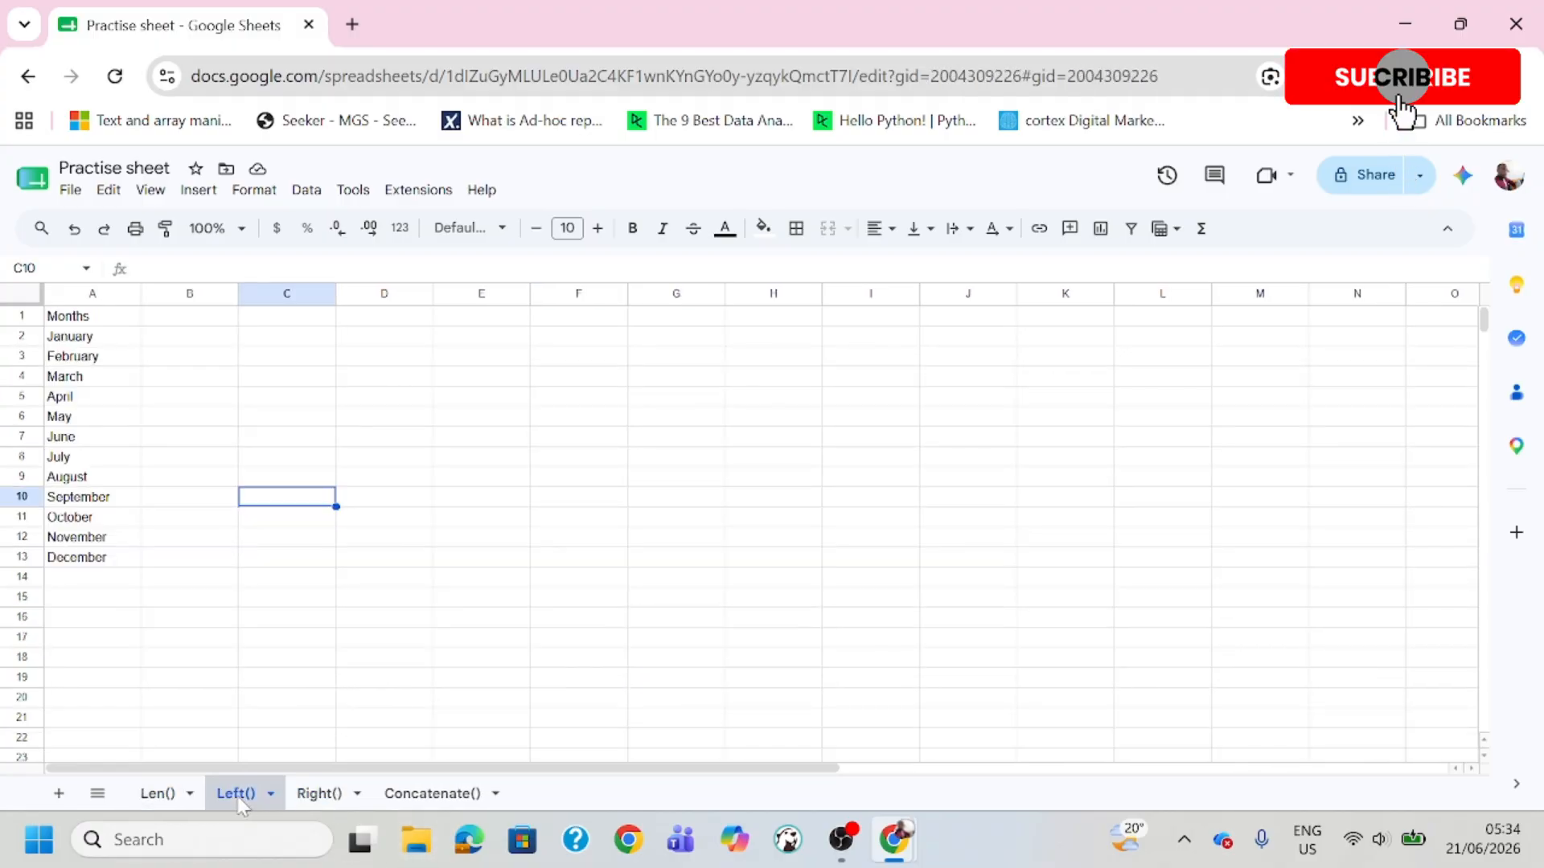
Step: Begin a formula with =left( in cell B2, beside January
left_click(223, 344)
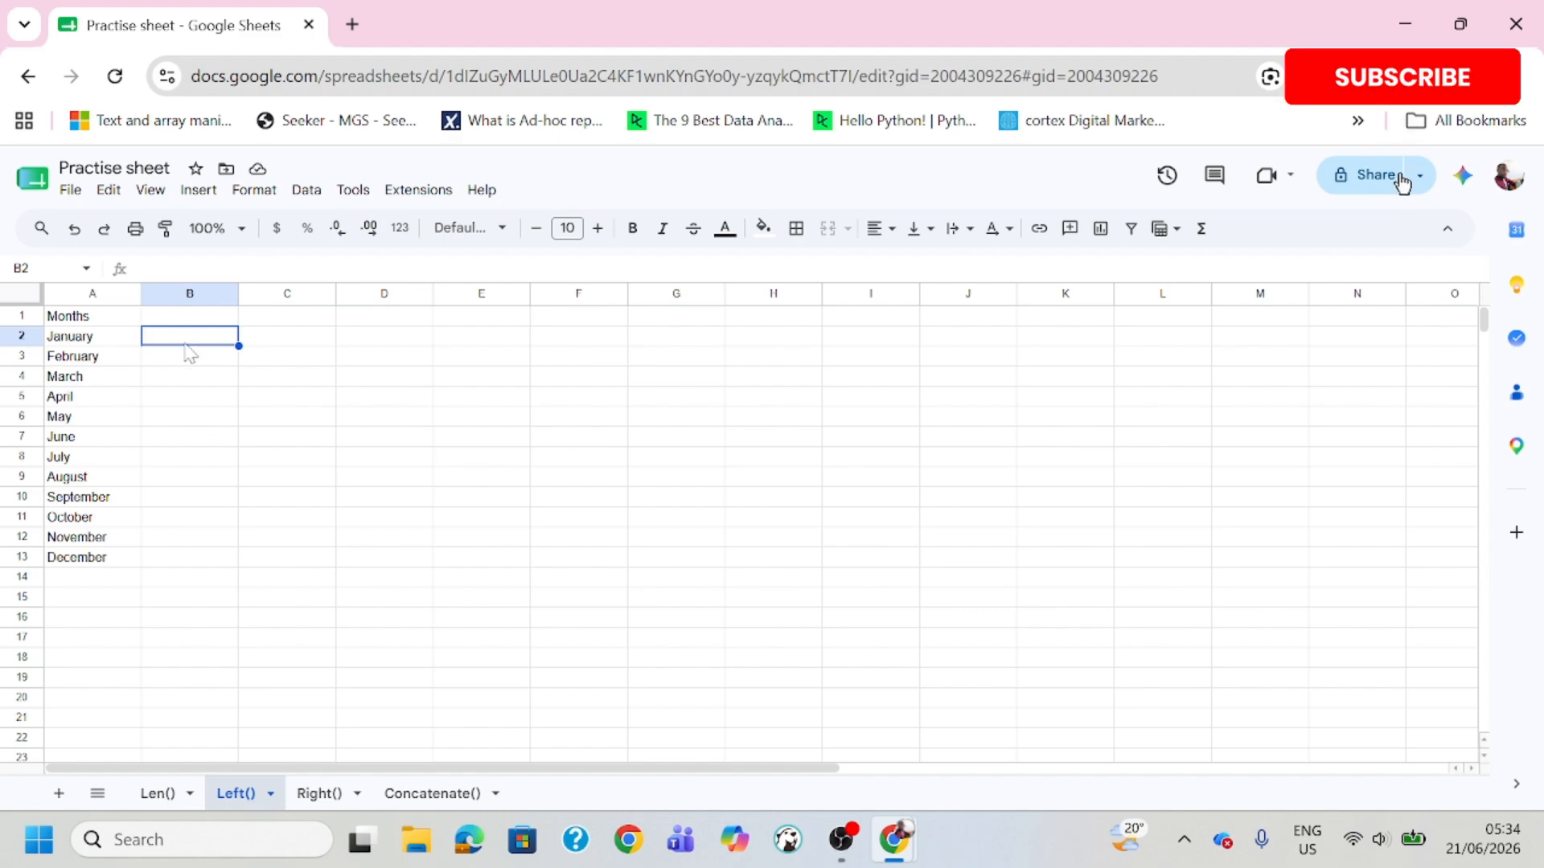
left_click(59, 344)
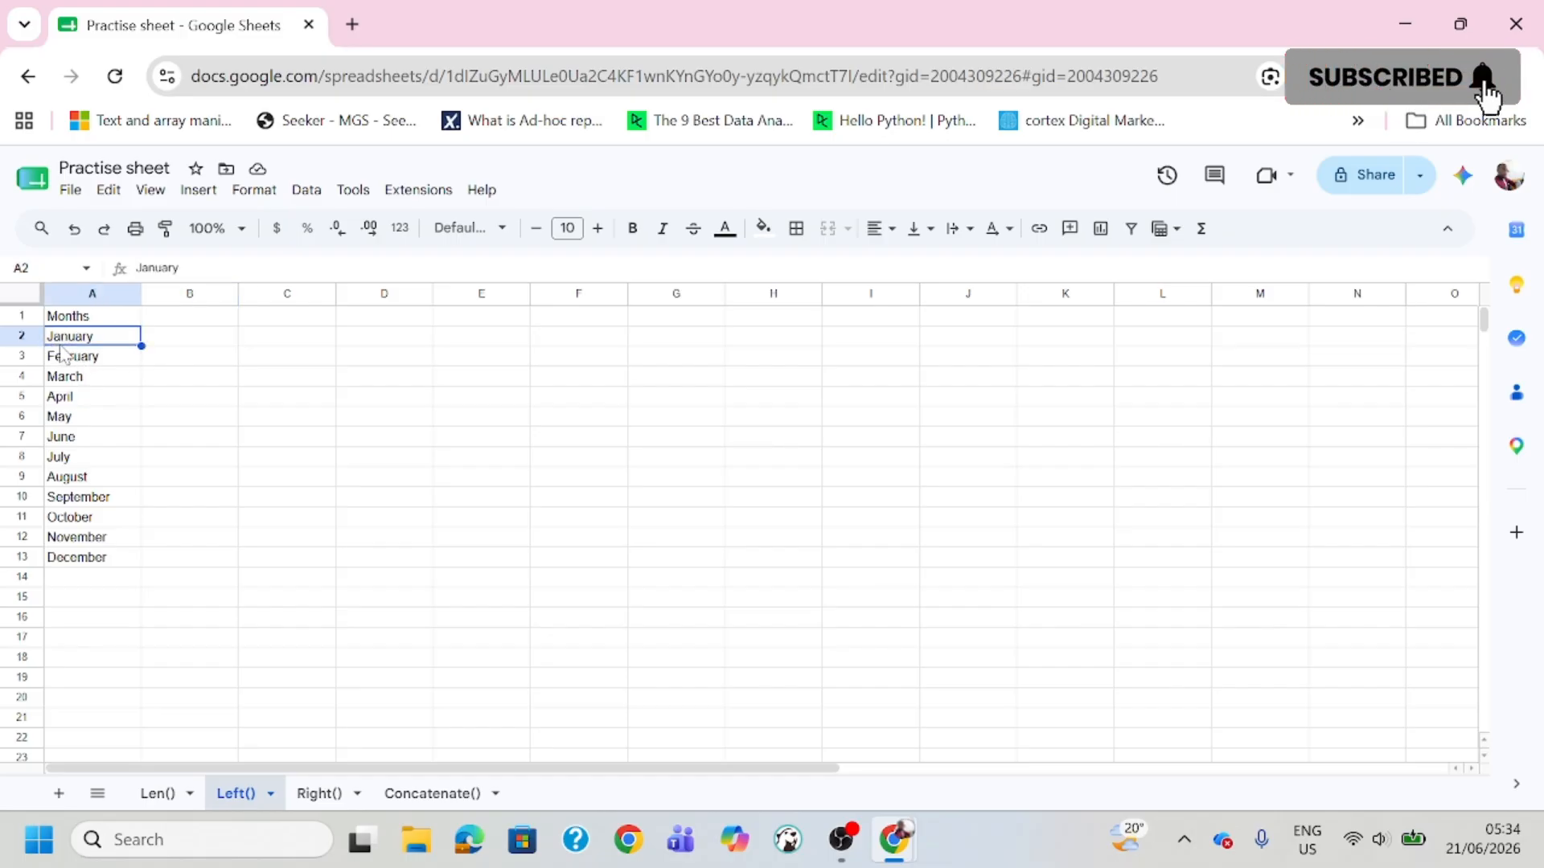
left_click(187, 343)
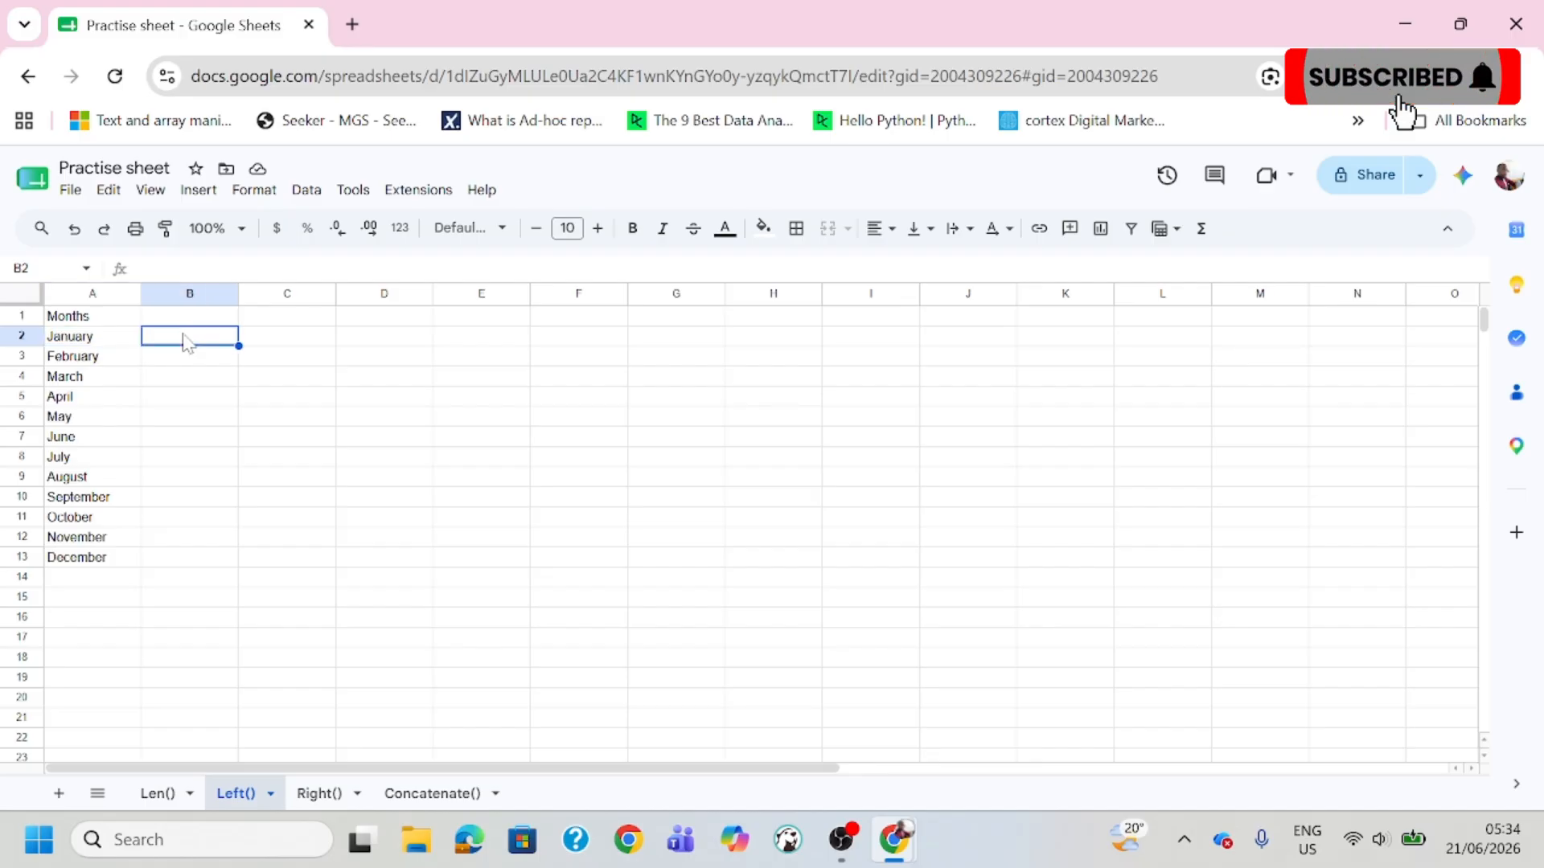
type("=")
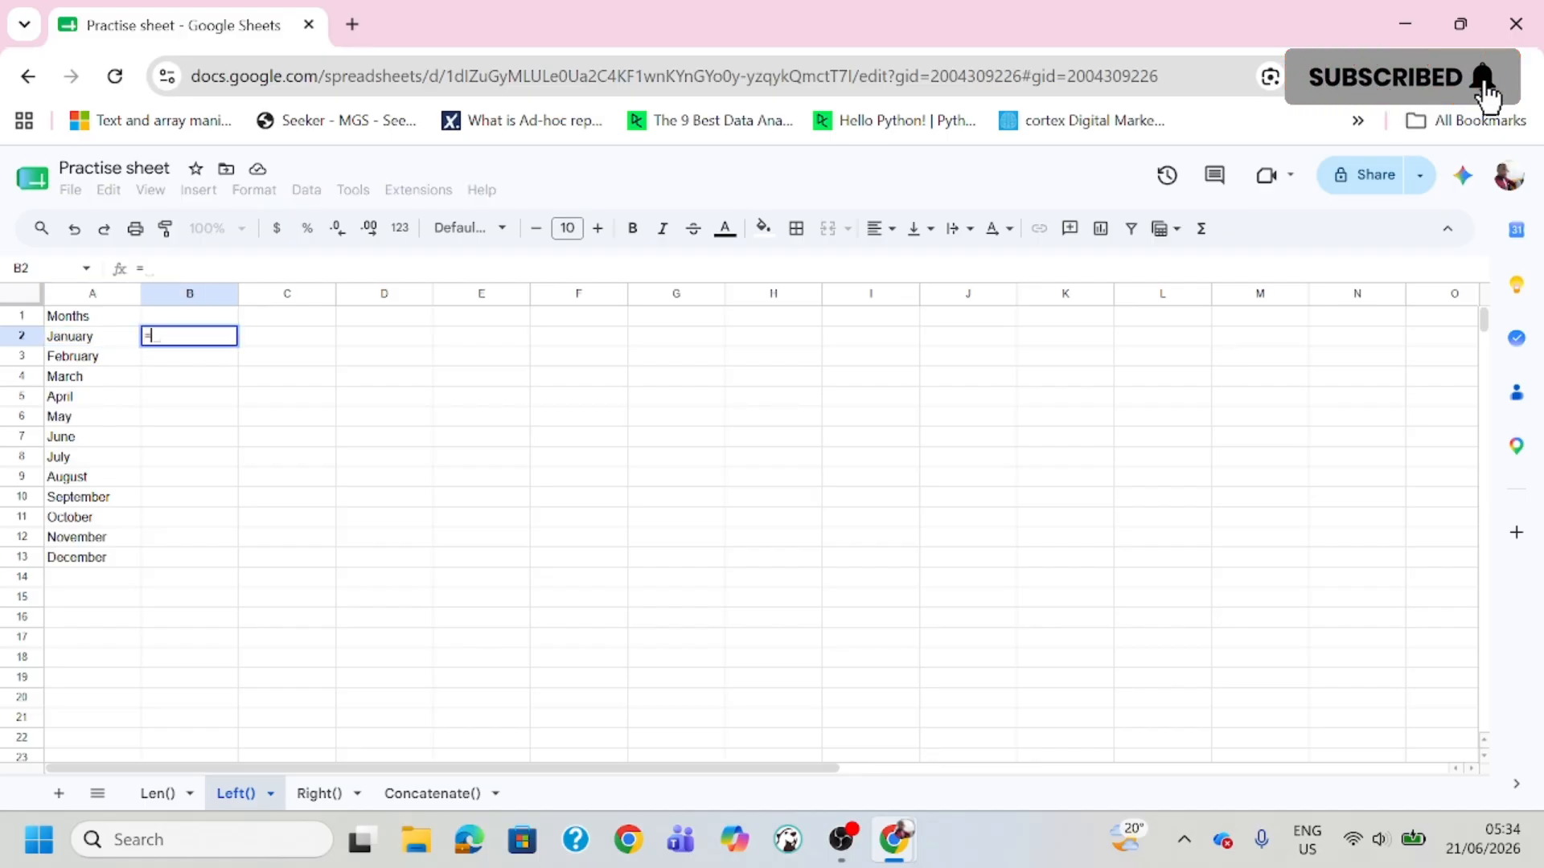
type("lef")
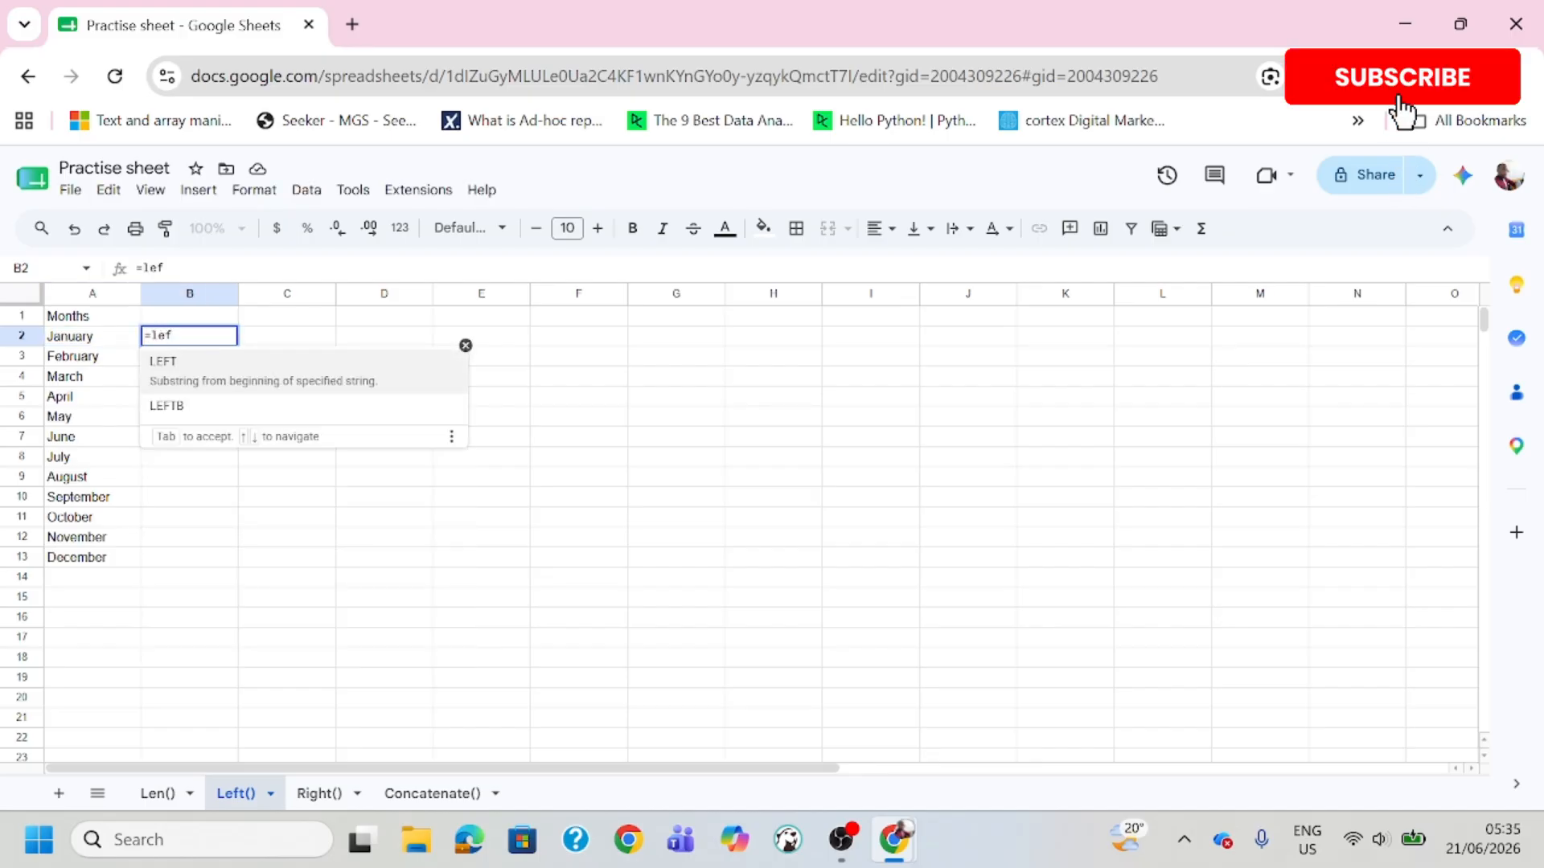
type("t(")
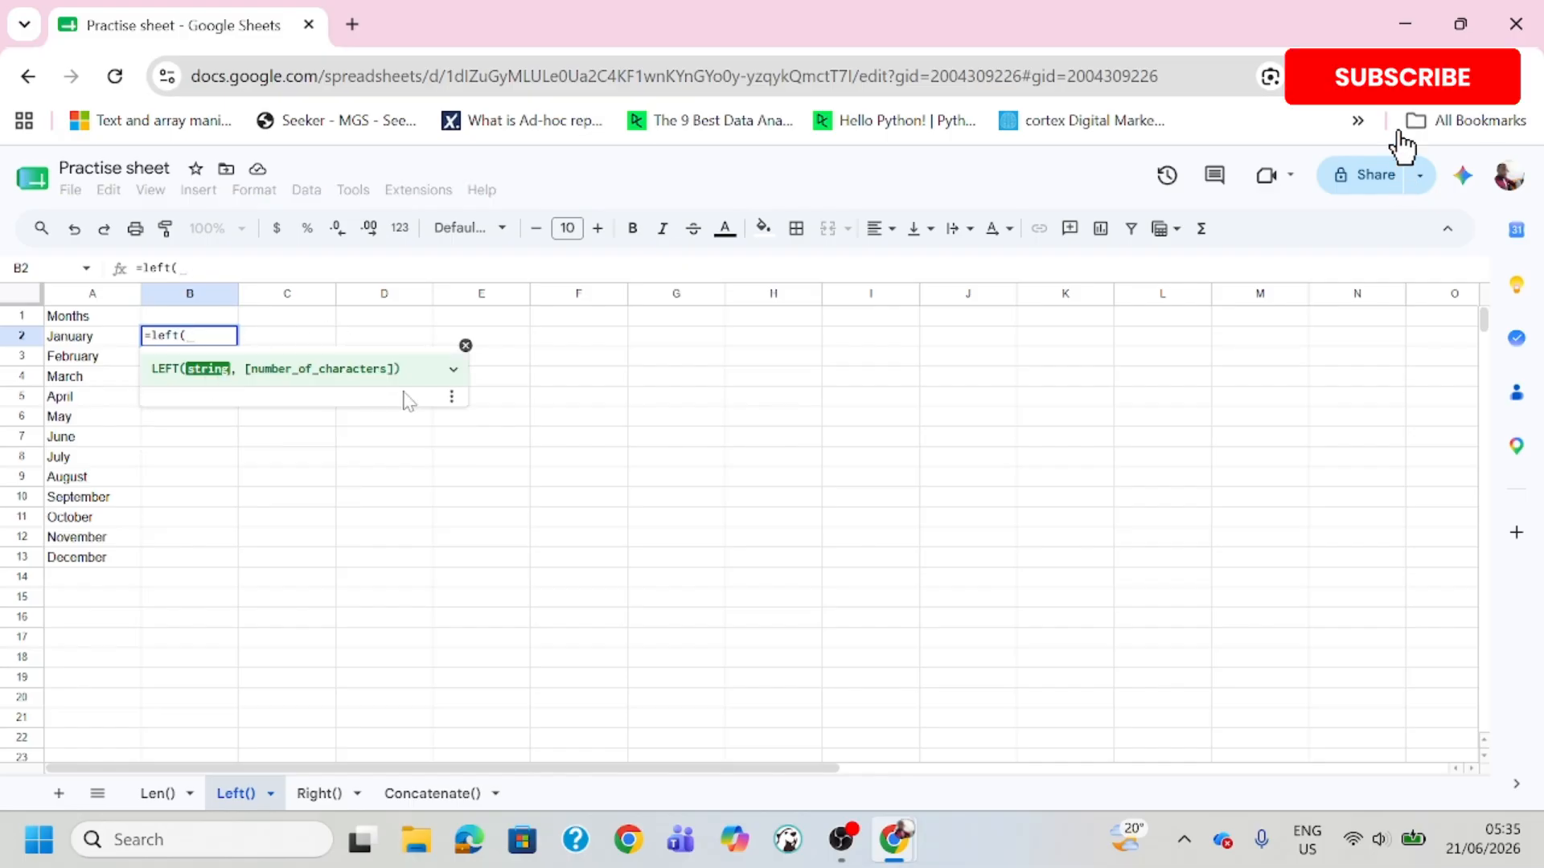
Step: Review the LEFT function's syntax, example and argument descriptions in the formula help, and close the help
left_click_drag(151, 368, 423, 410)
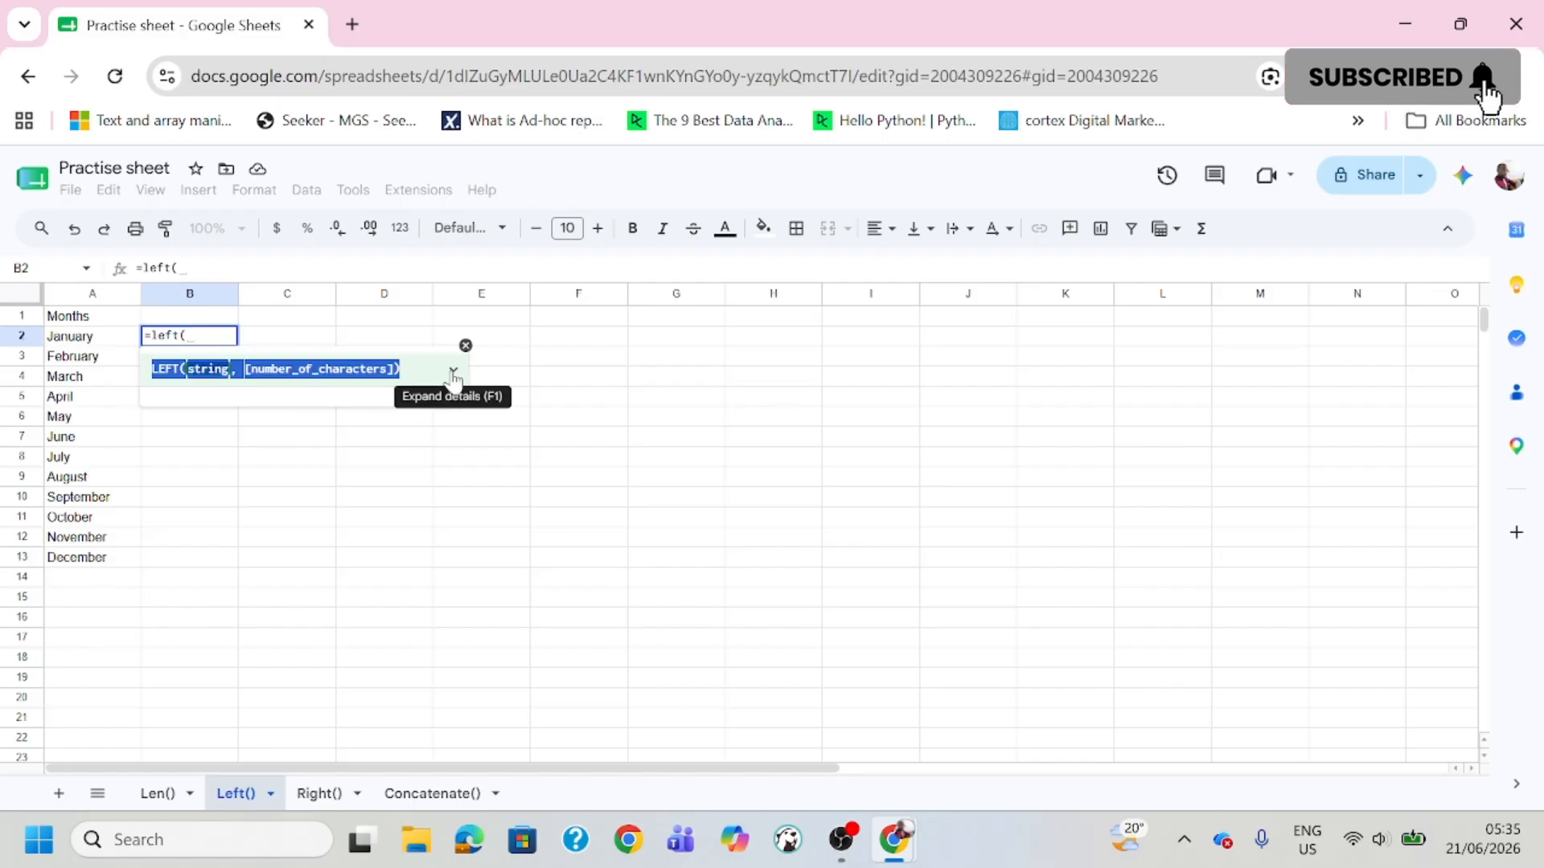
left_click(454, 372)
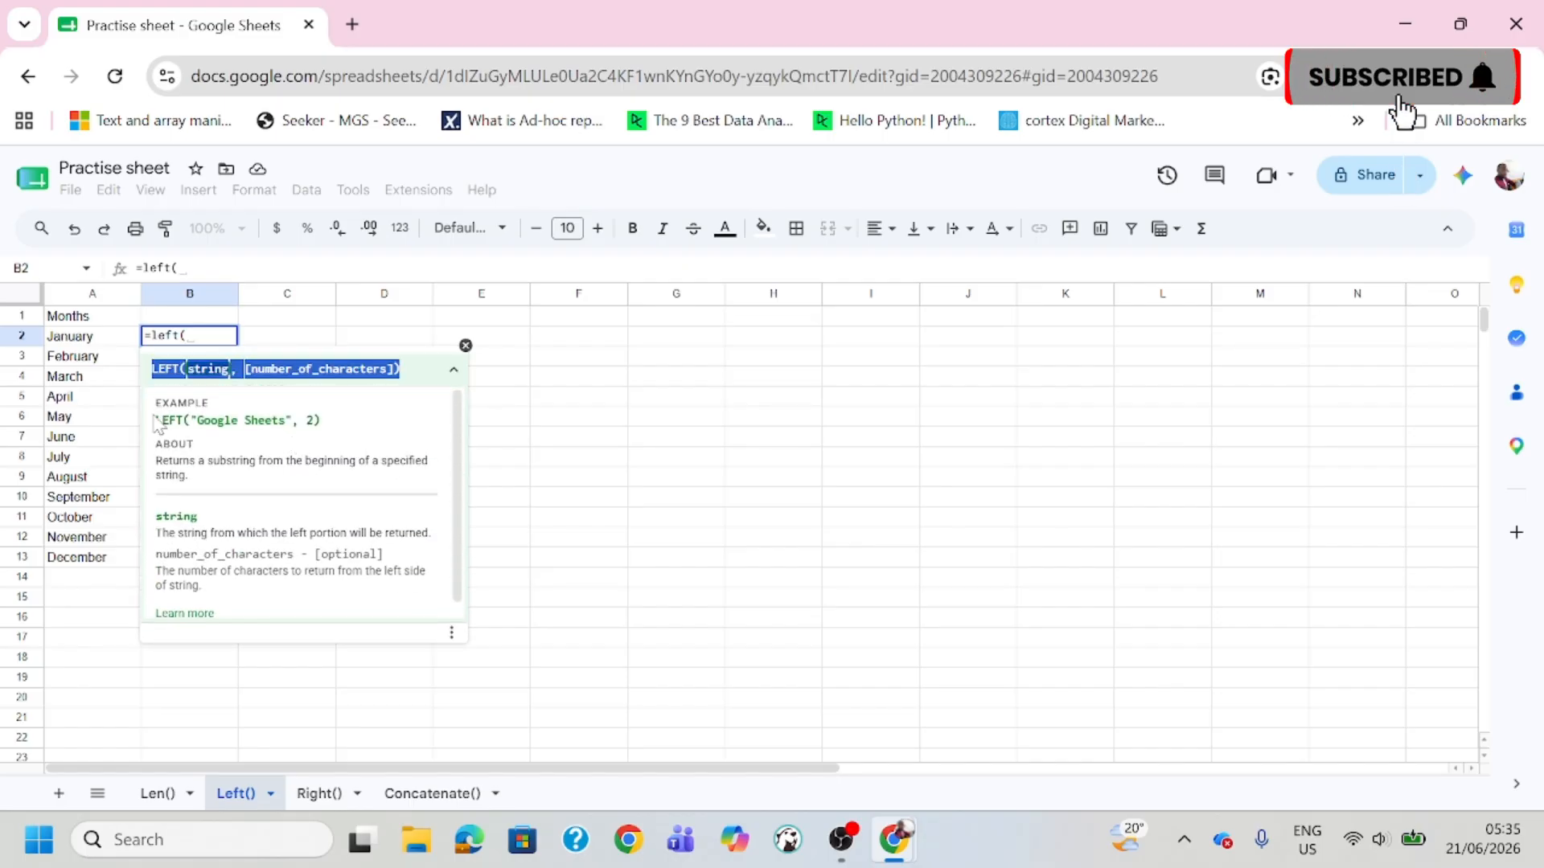
left_click_drag(320, 422, 190, 420)
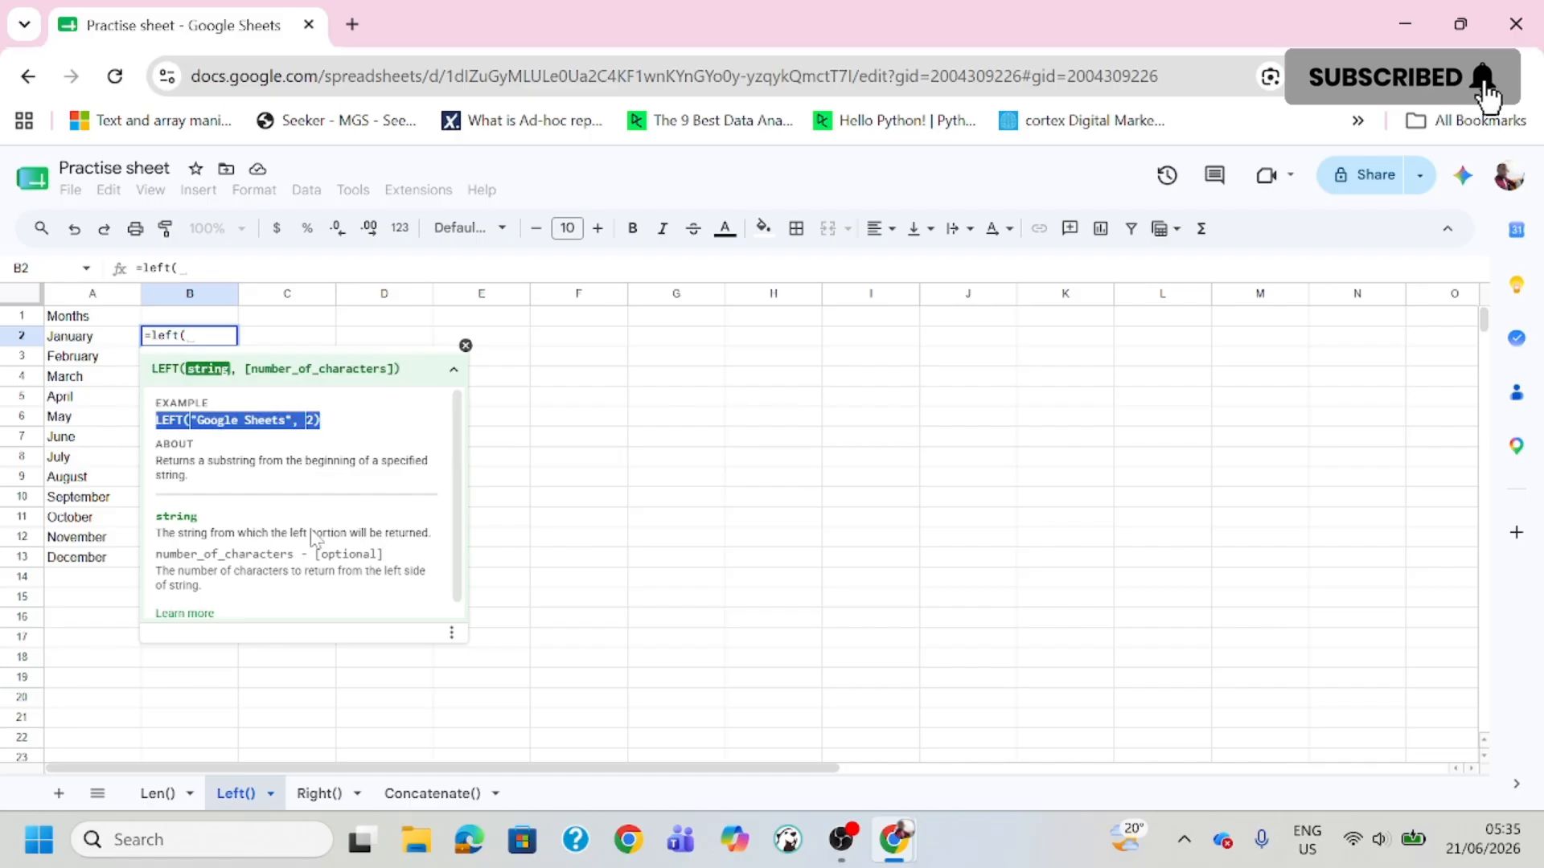
left_click_drag(384, 554, 355, 427)
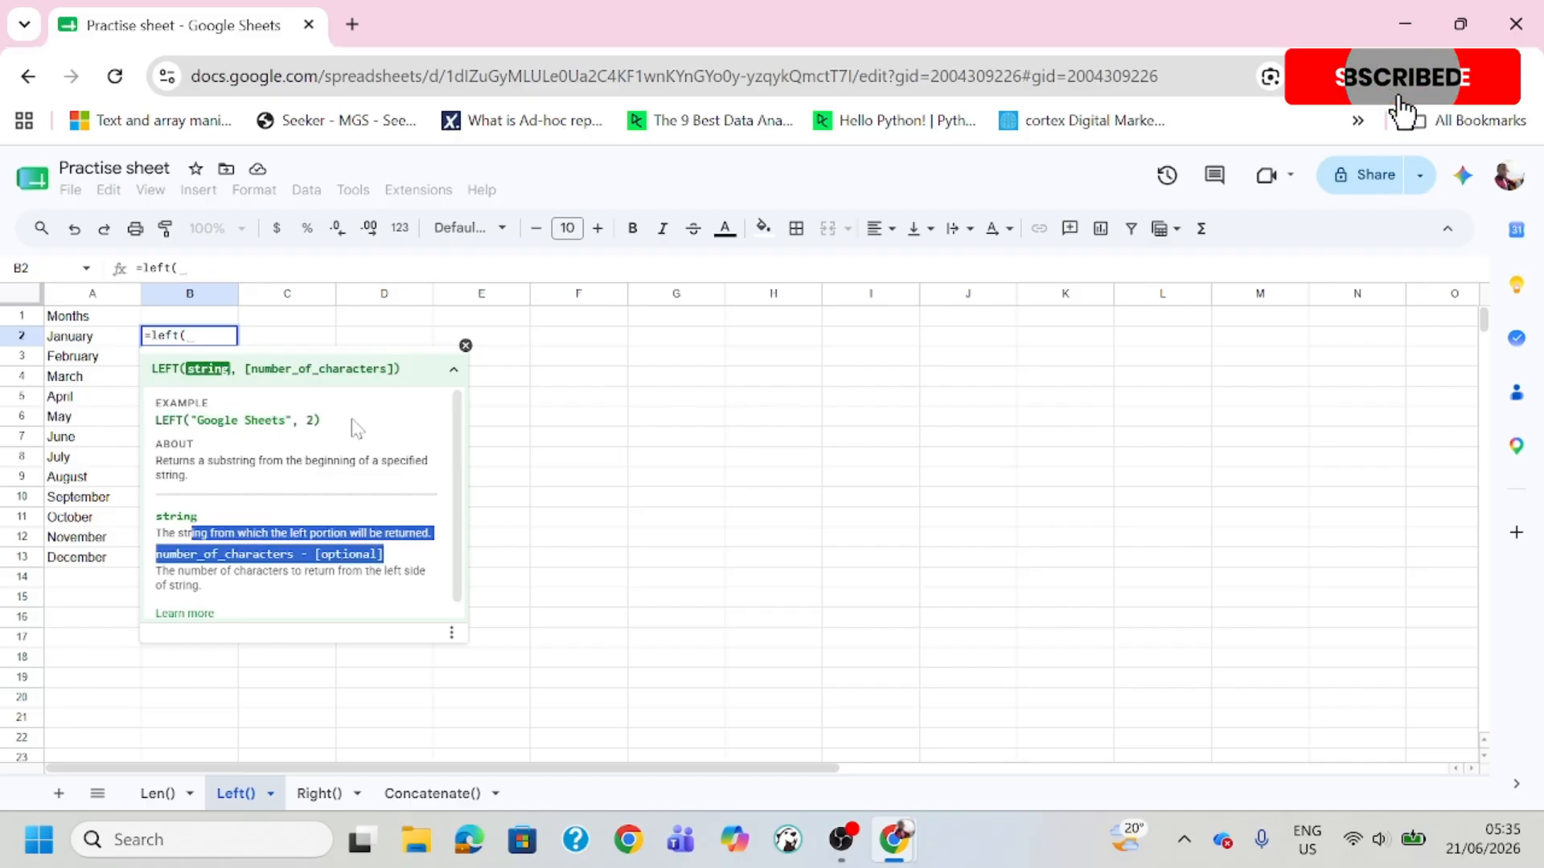
left_click(465, 346)
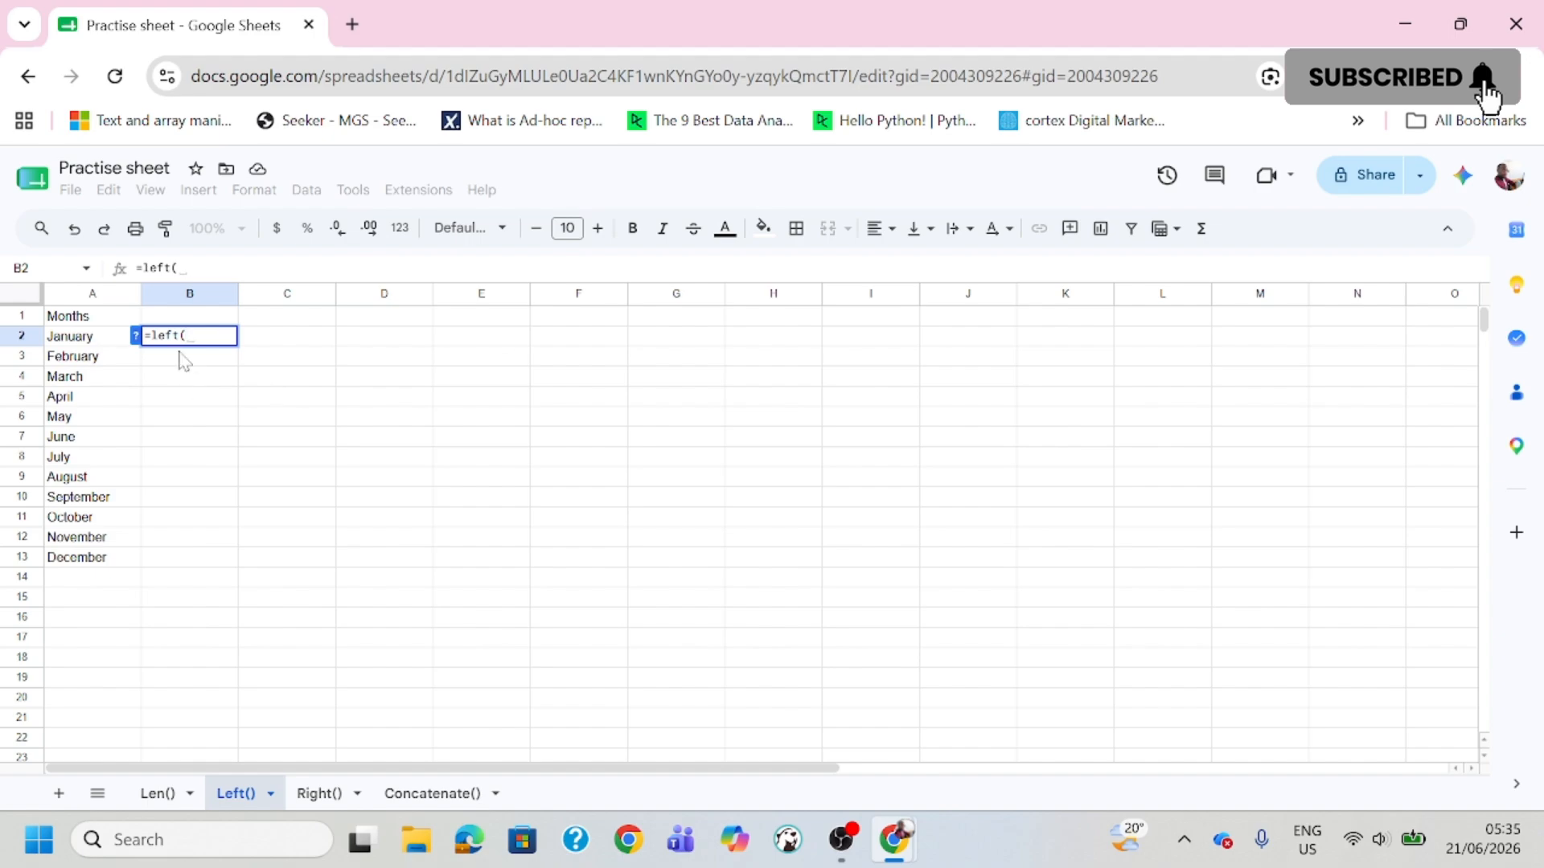
Step: Complete the formula in B2 as =left(A2,3) to extract the first three characters of January
left_click(73, 340)
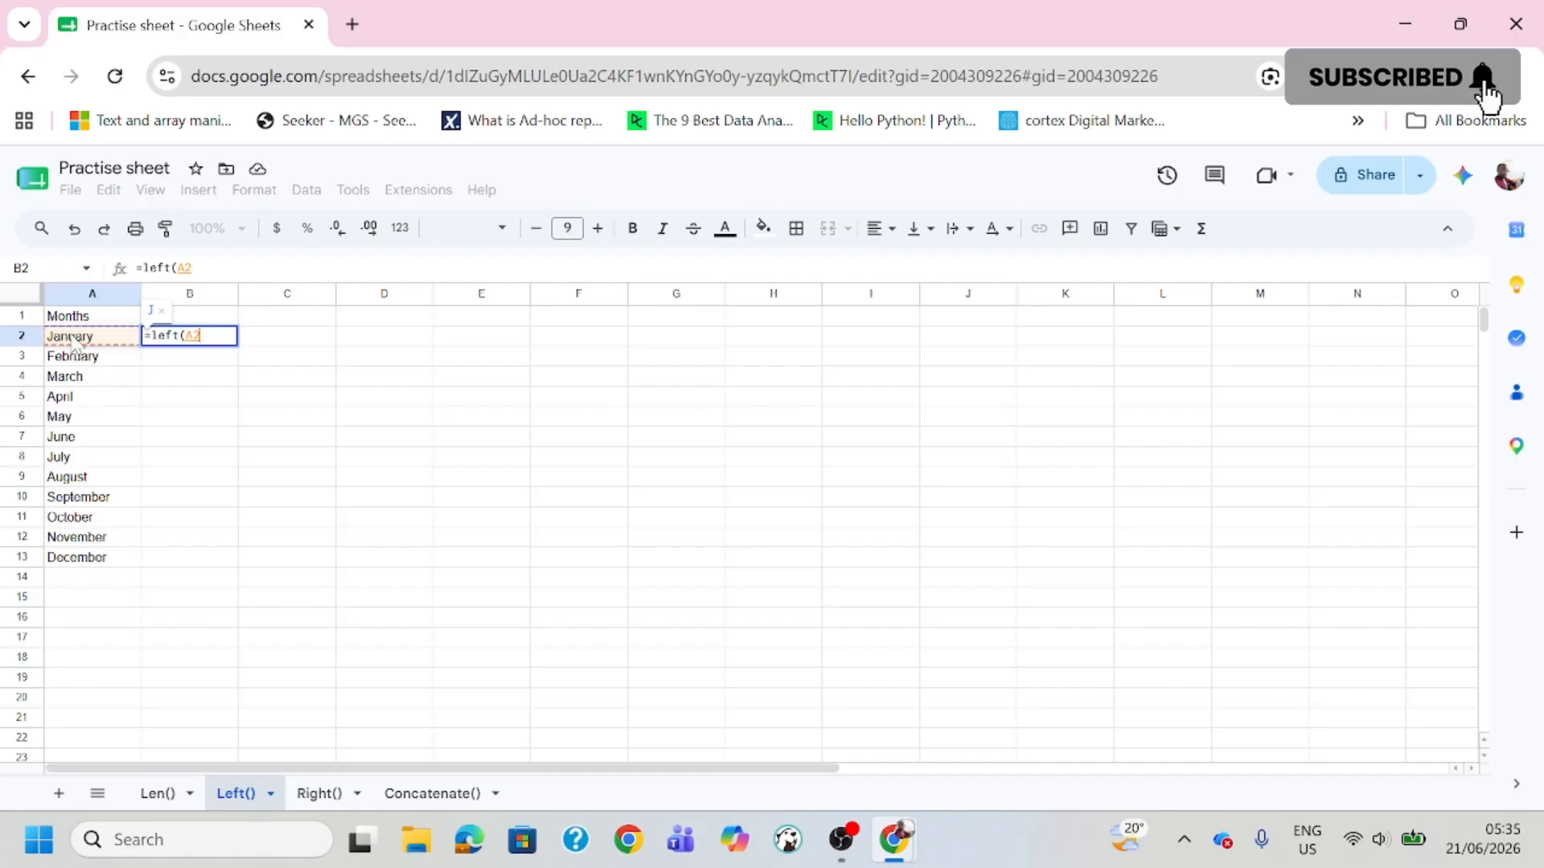
type(",")
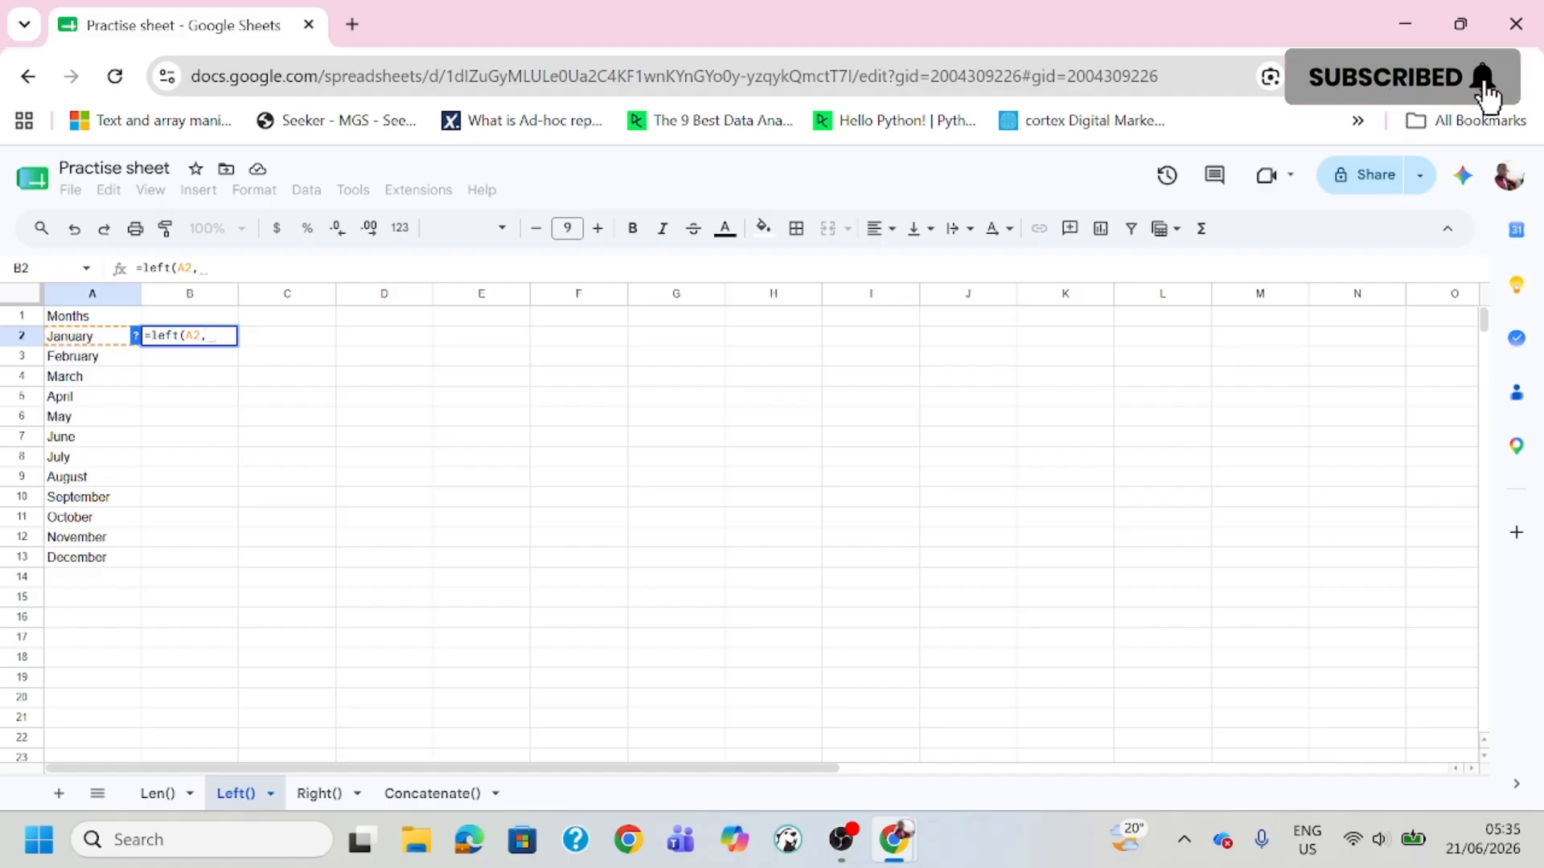
type("3")
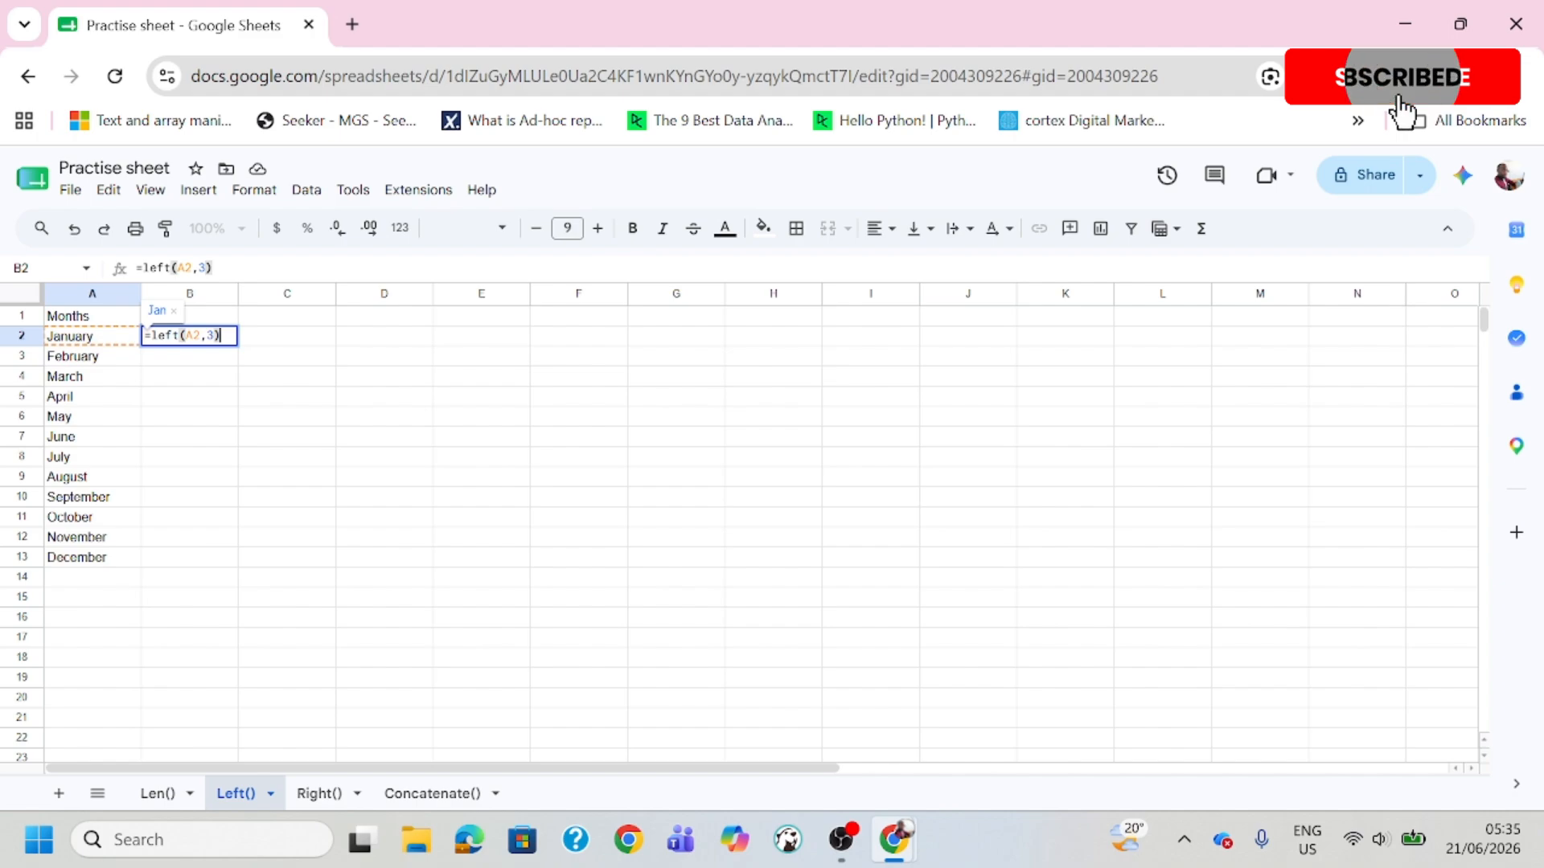
key("Return")
Step: Fill the LEFT formula from B2 down to B13 so it covers every month through December
key("Page_Down")
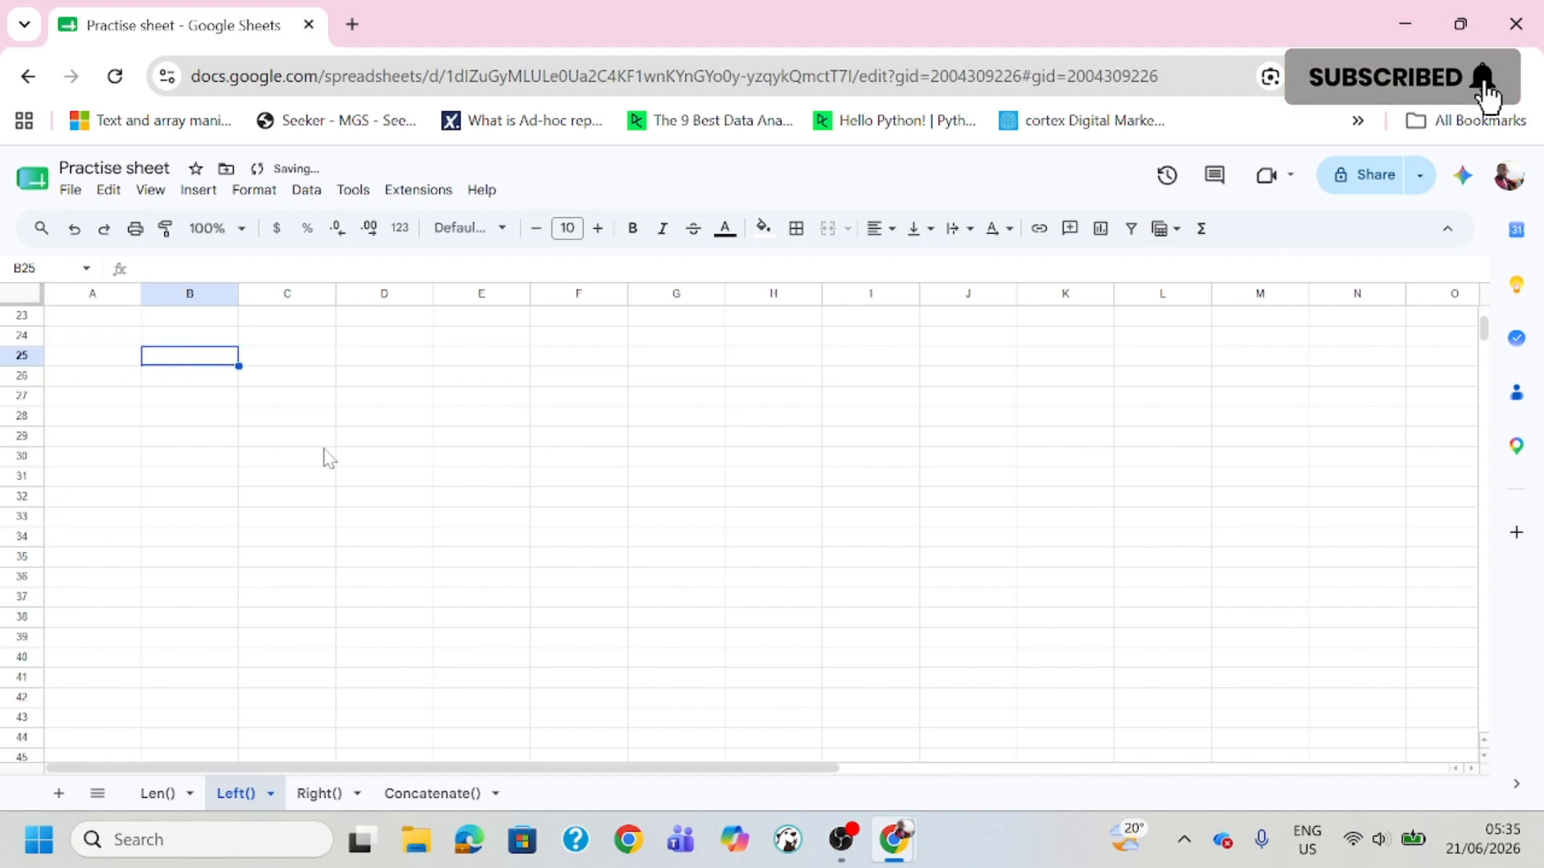
scroll(328, 458, "up", 5)
left_click(195, 343)
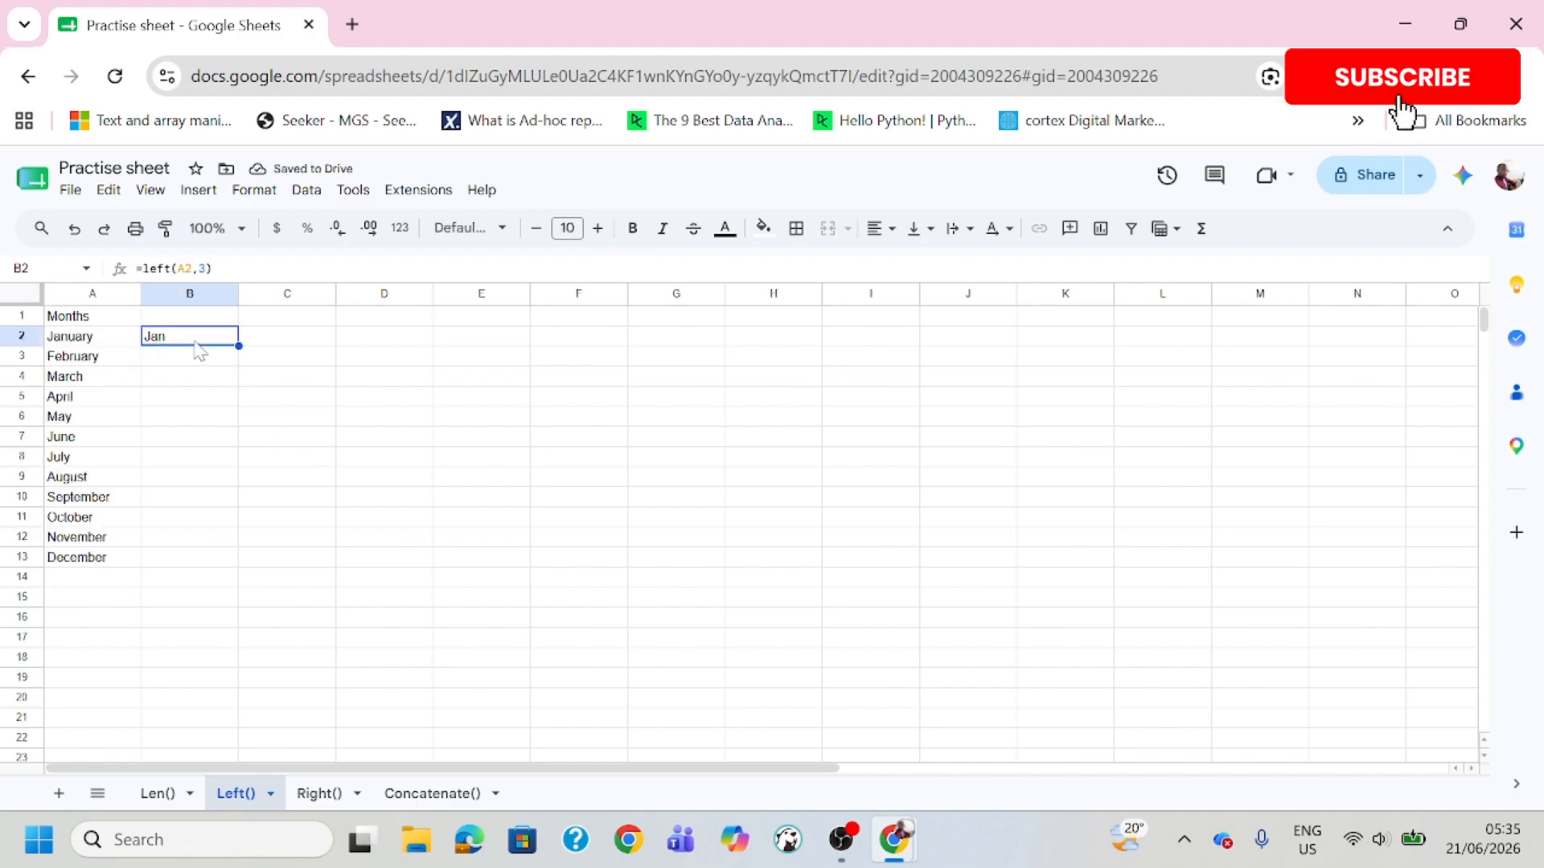
left_click_drag(240, 347, 224, 545)
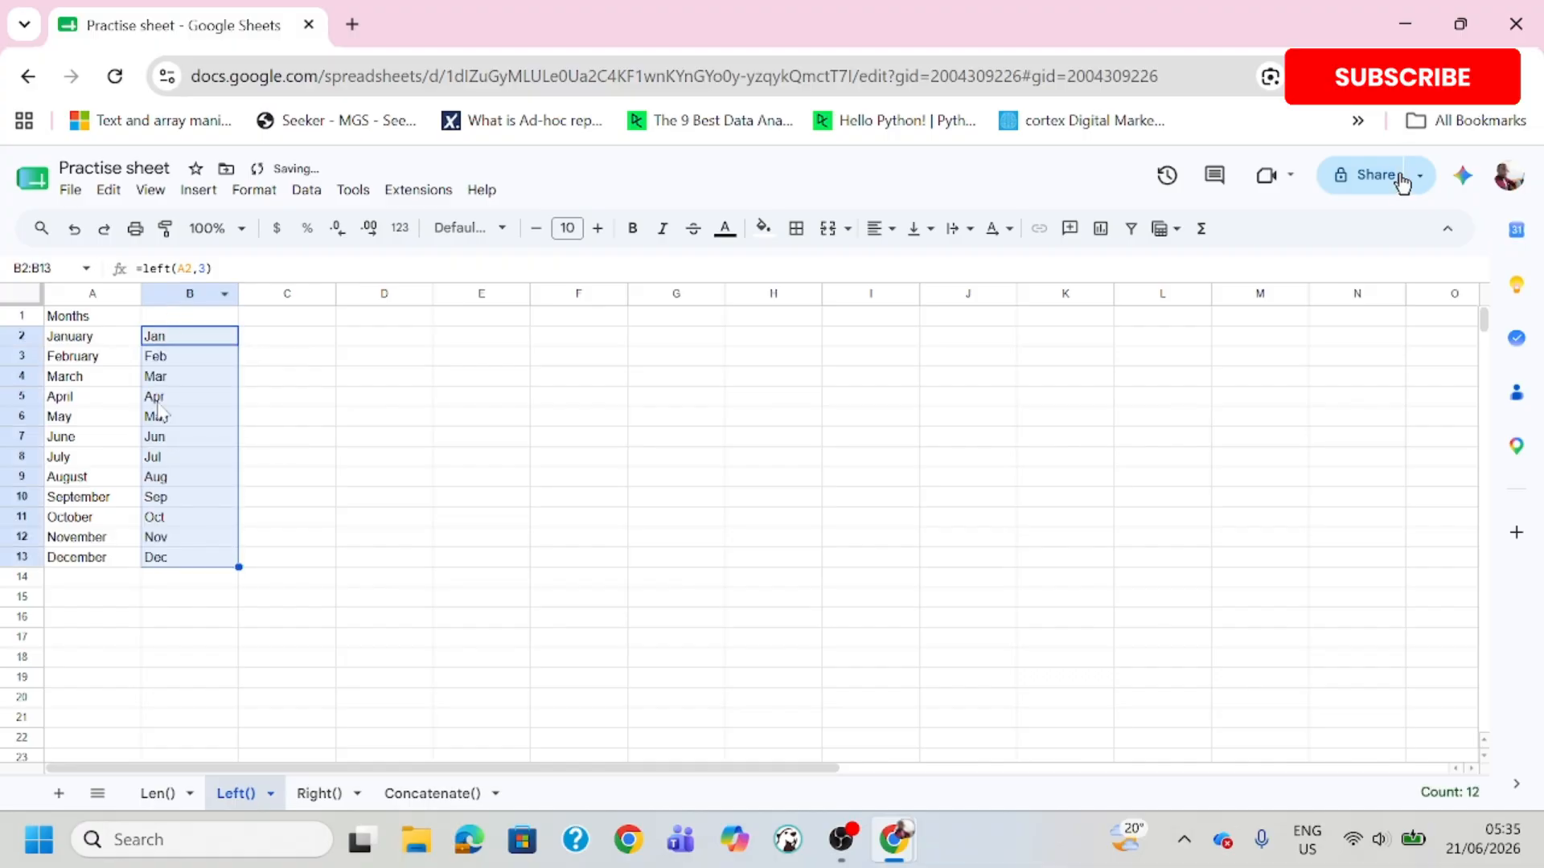
left_click(171, 380)
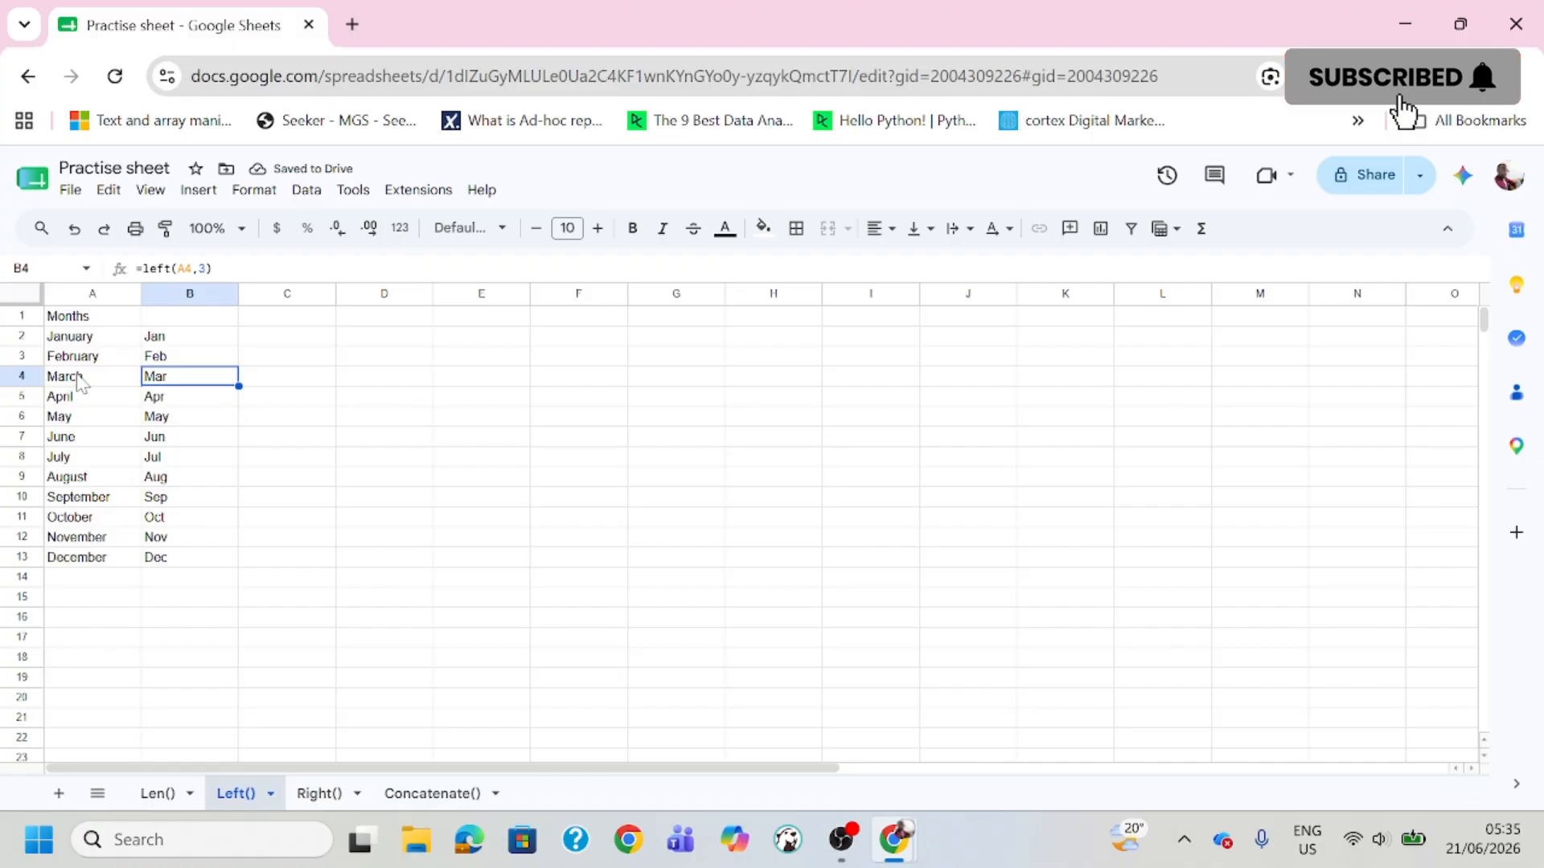
key("Left")
key("Right")
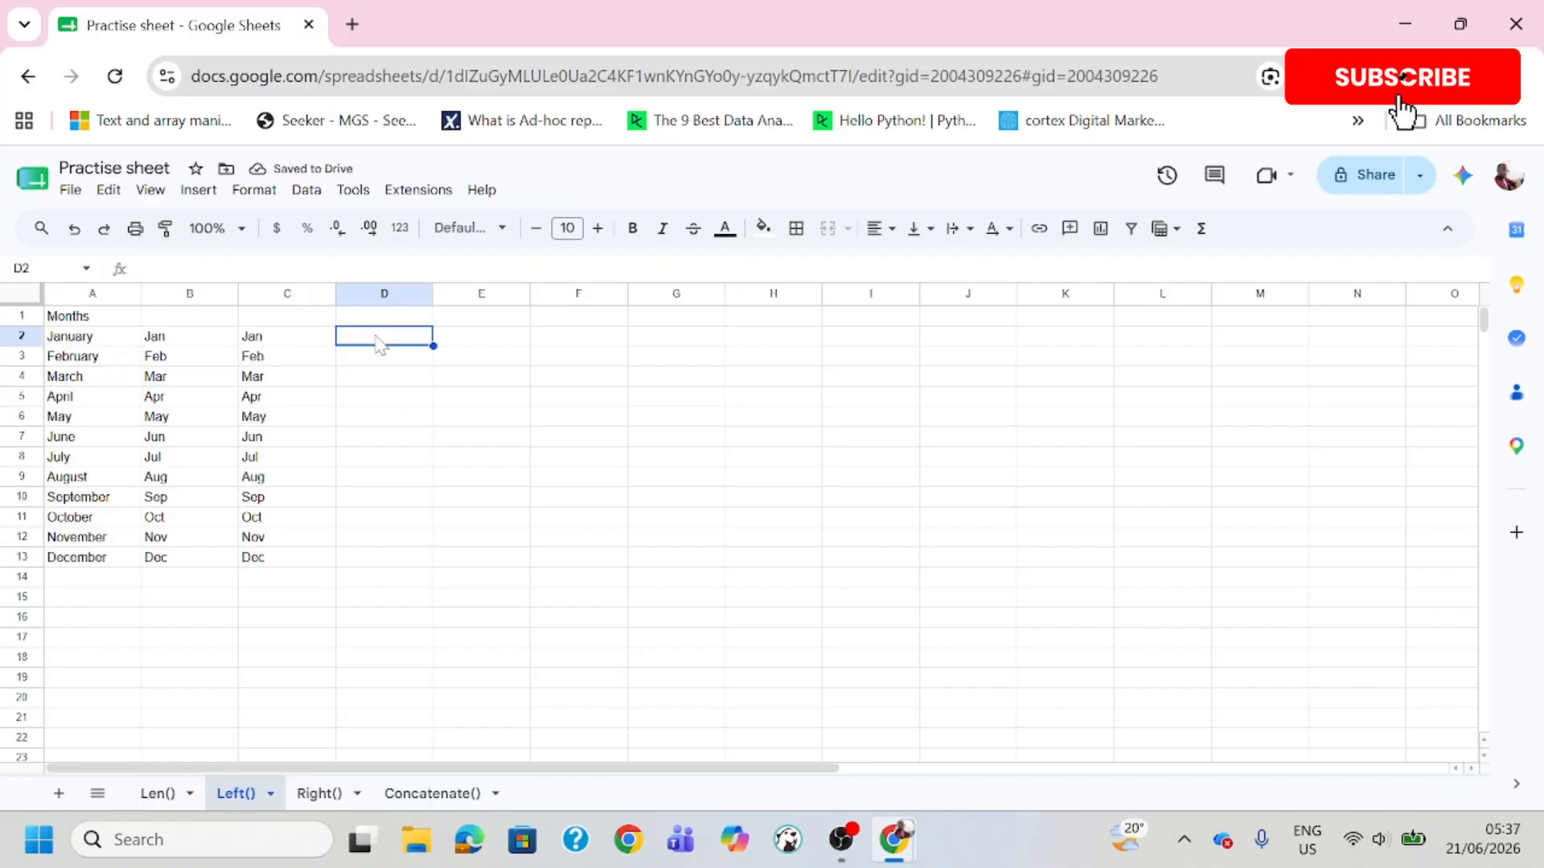
Step: Enter =left(A2) in D2 without a character count and accept the suggested autofill for the remaining months down to D13
type("=")
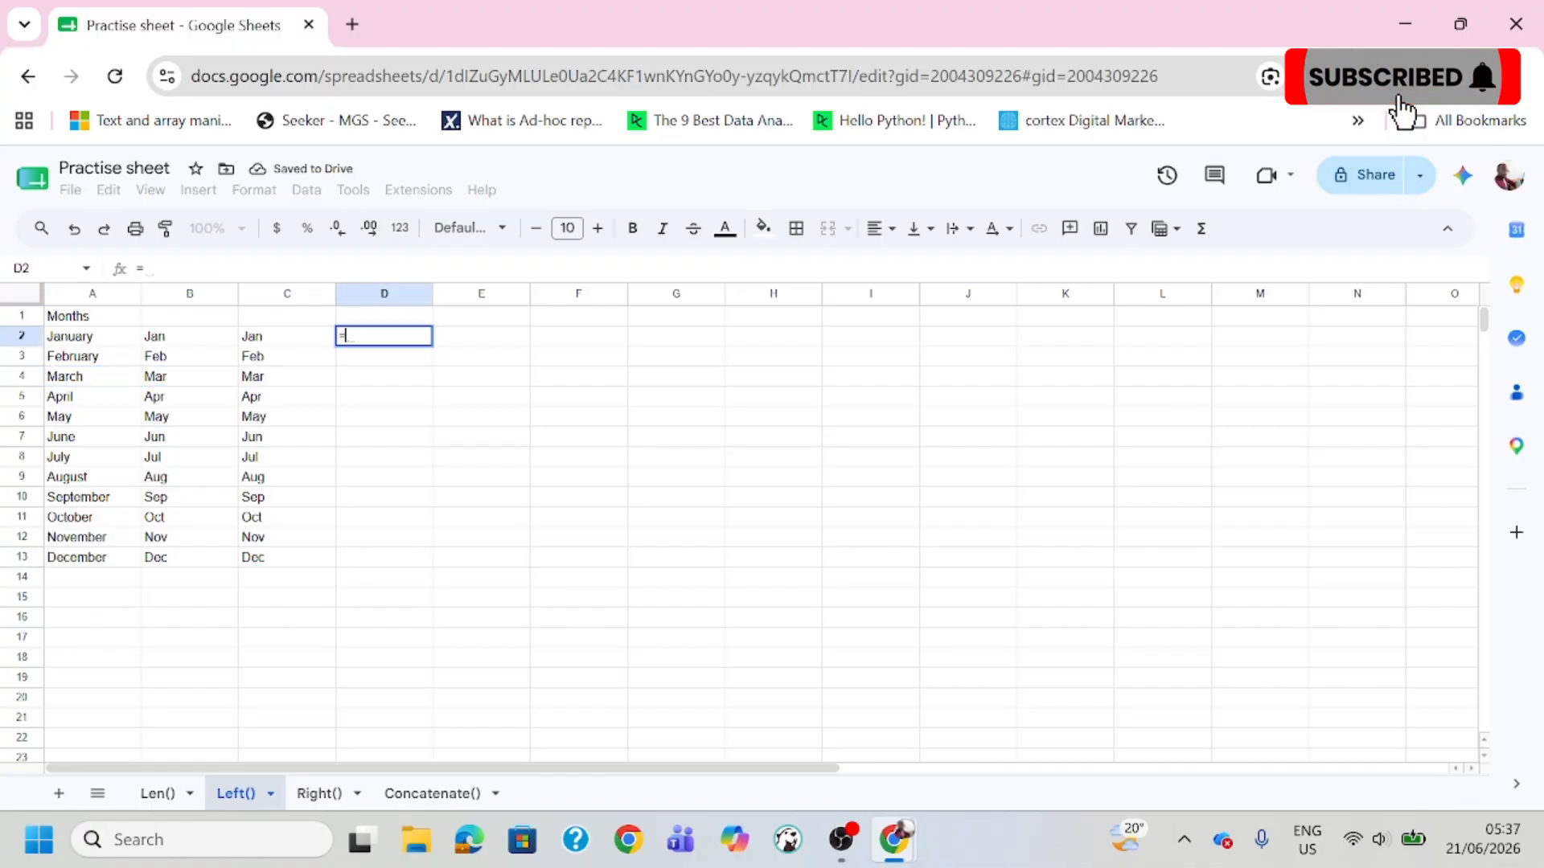
type("left")
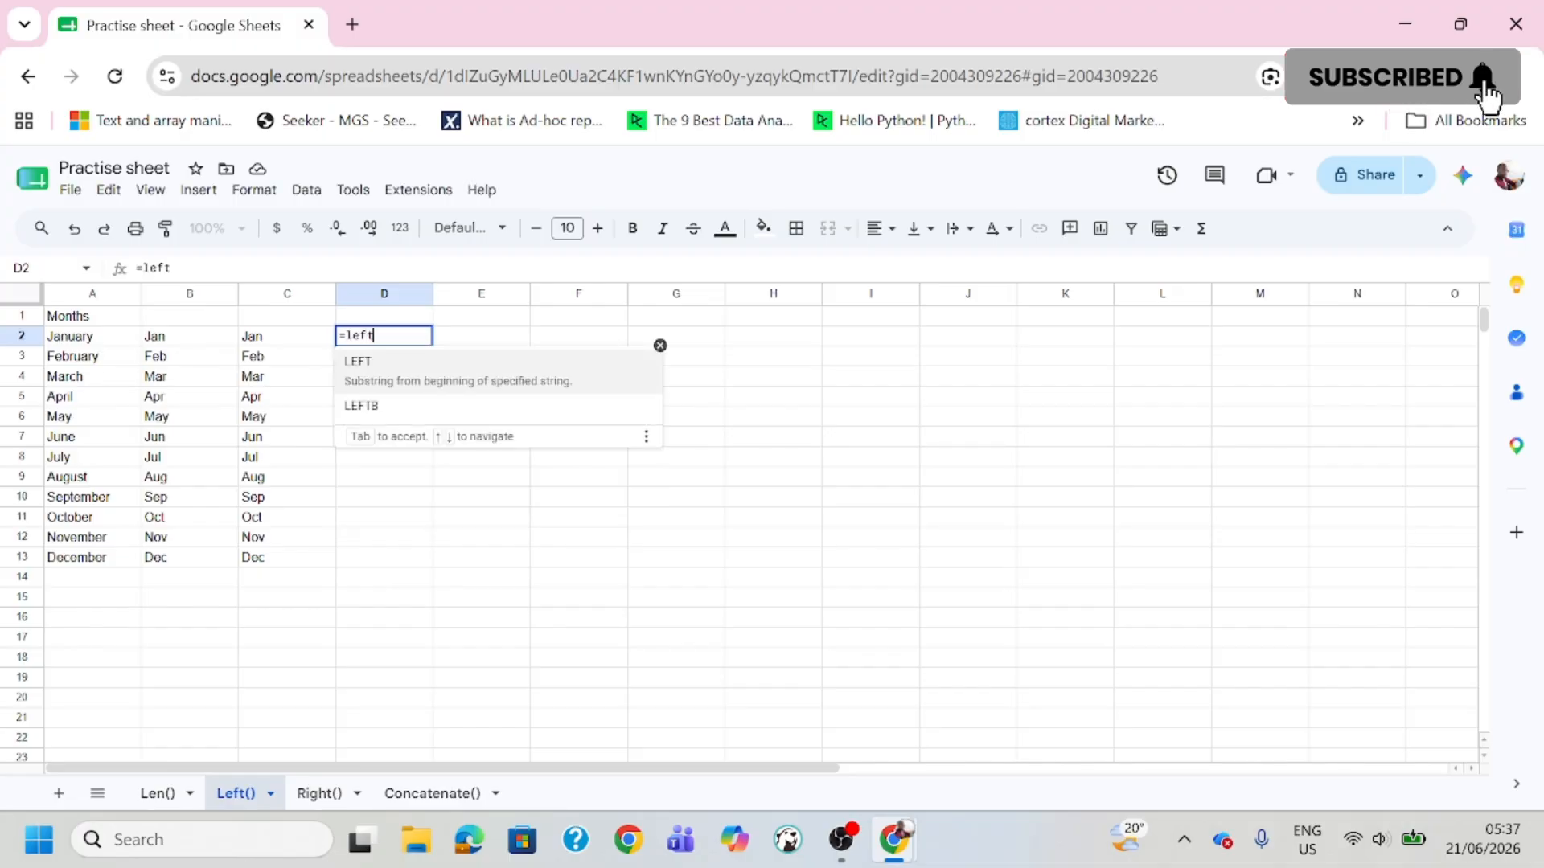
type("(")
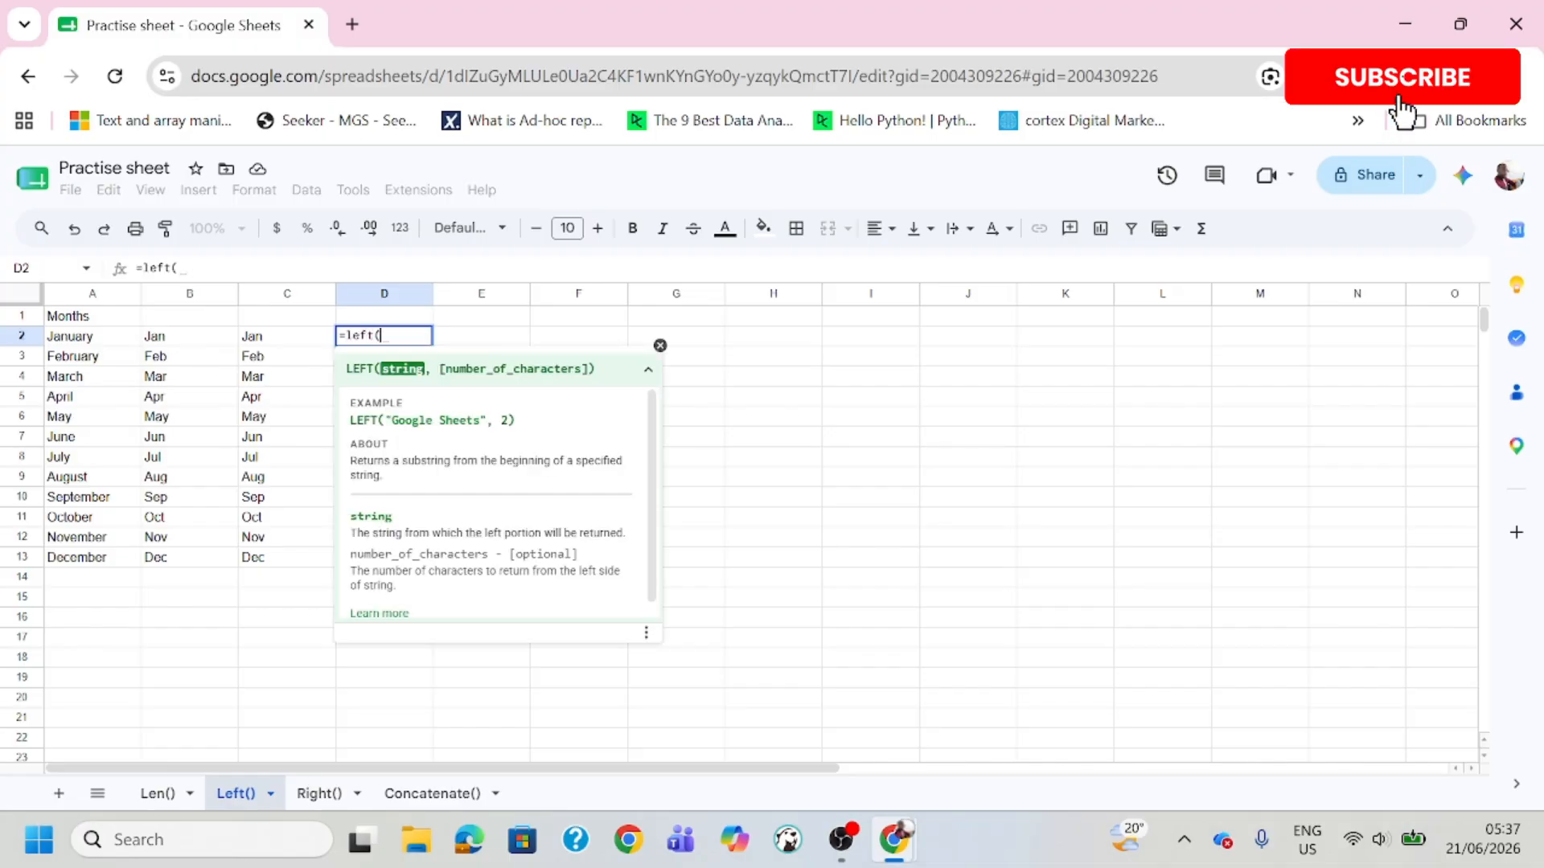
left_click(102, 339)
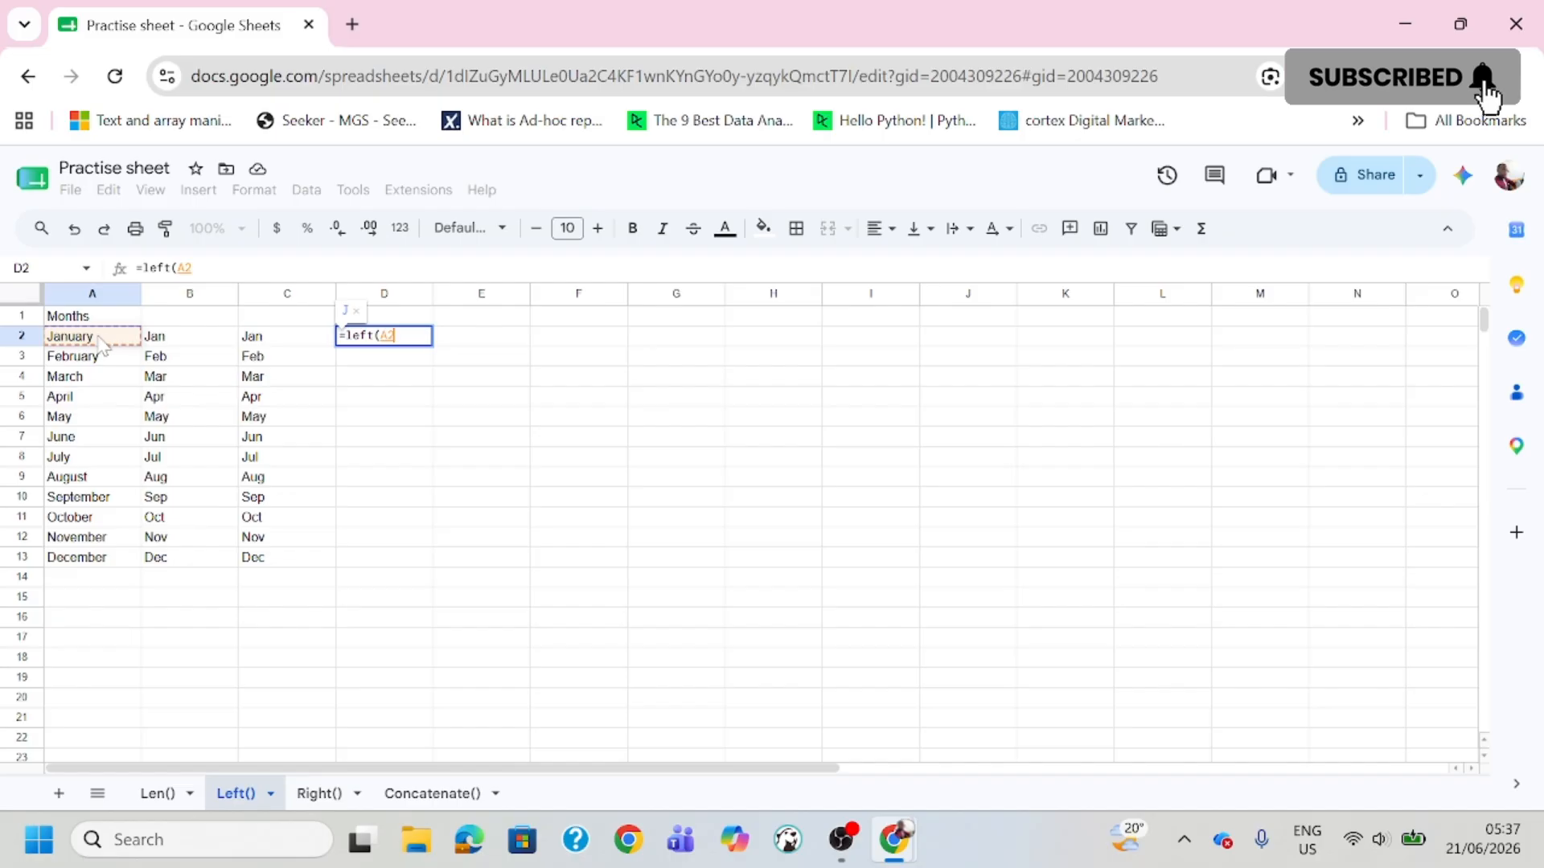
type(",1)")
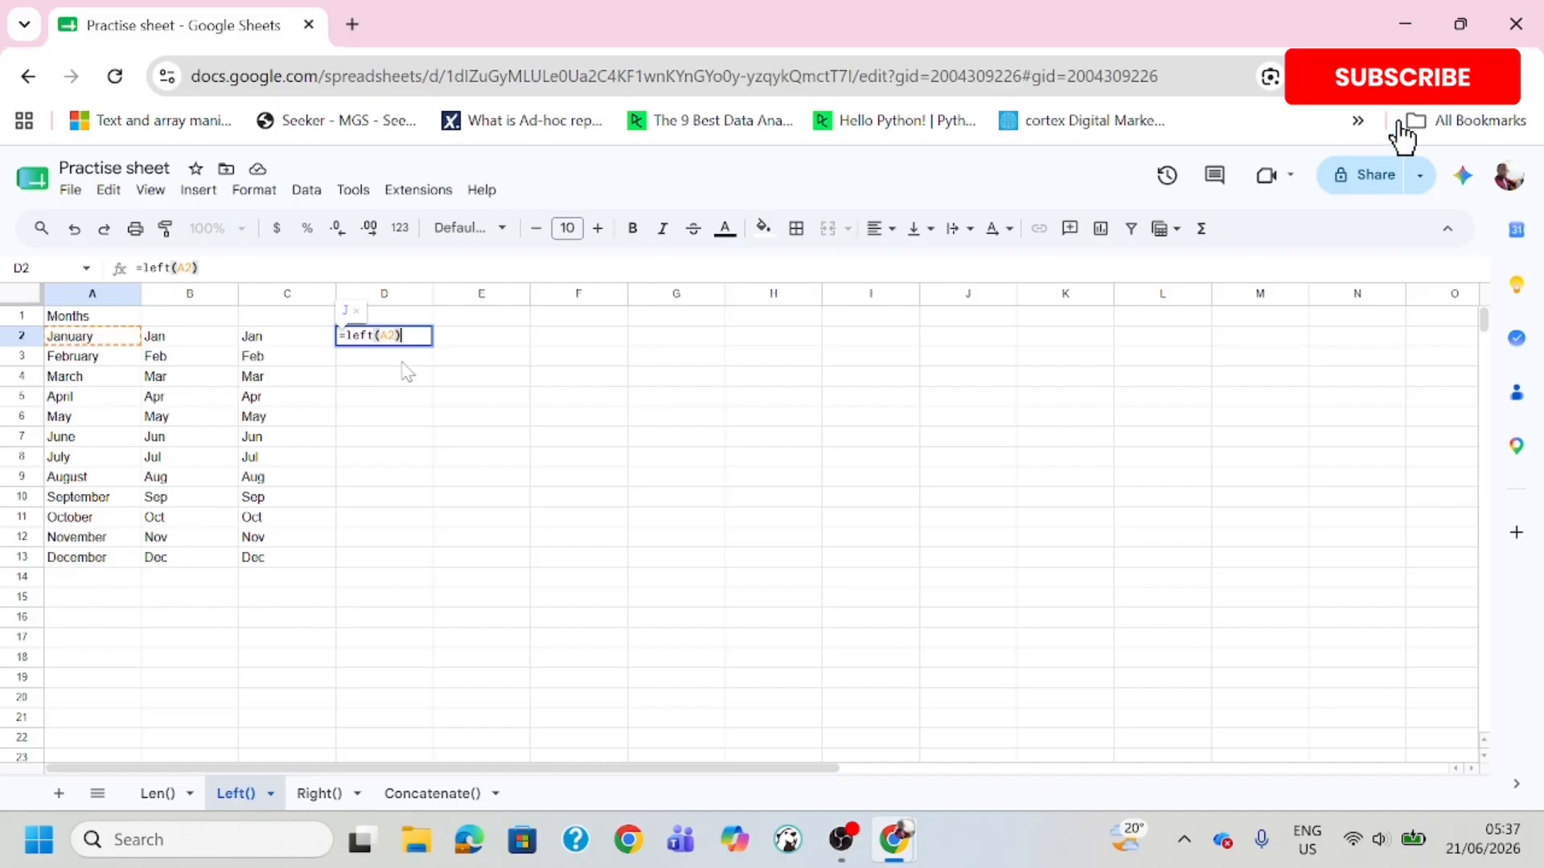
key("Return")
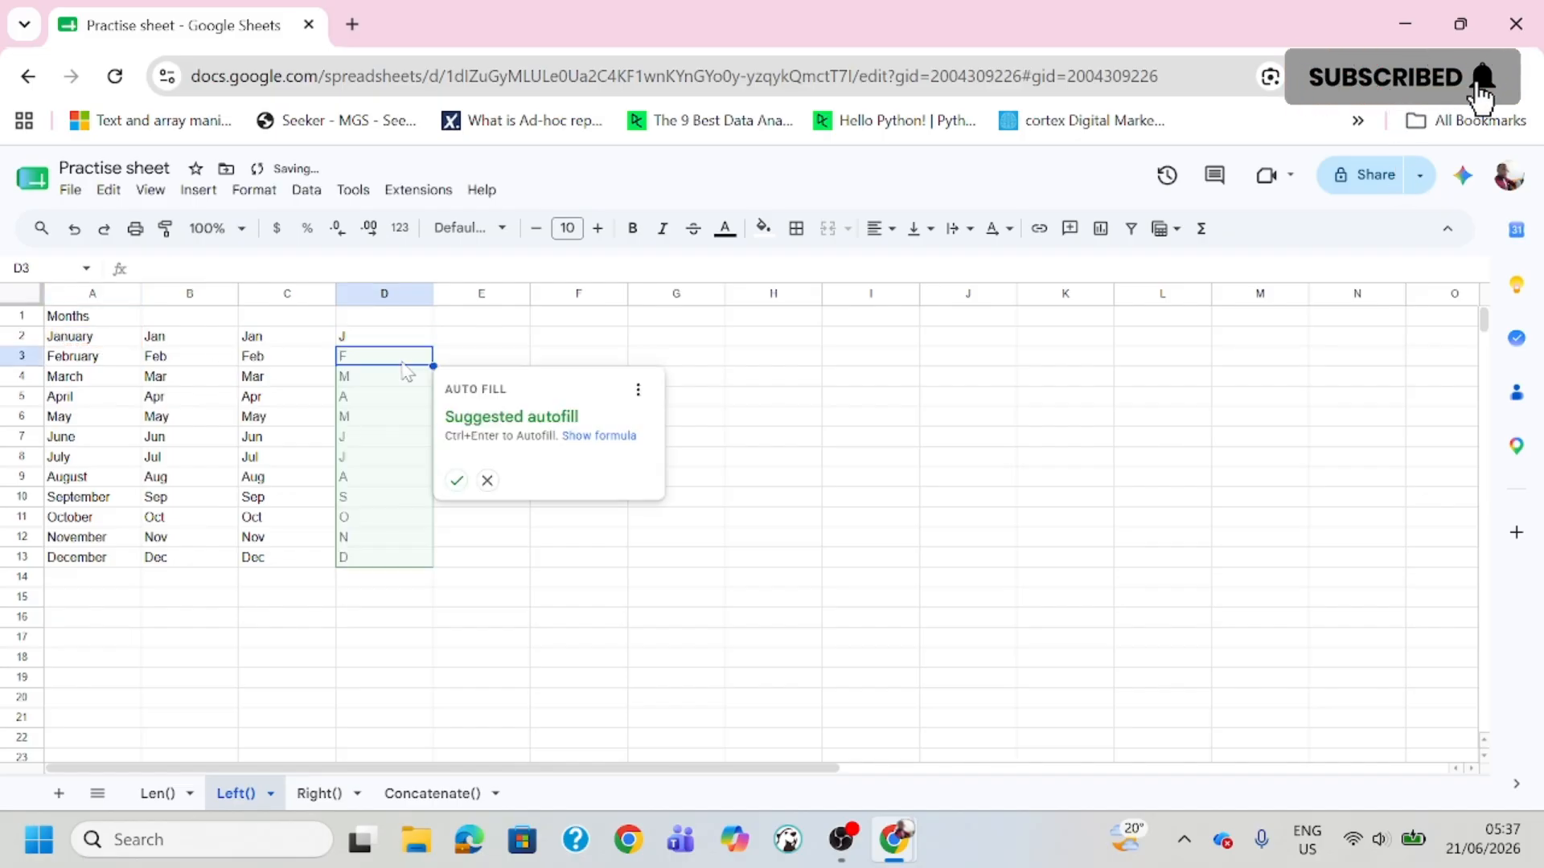
left_click(456, 482)
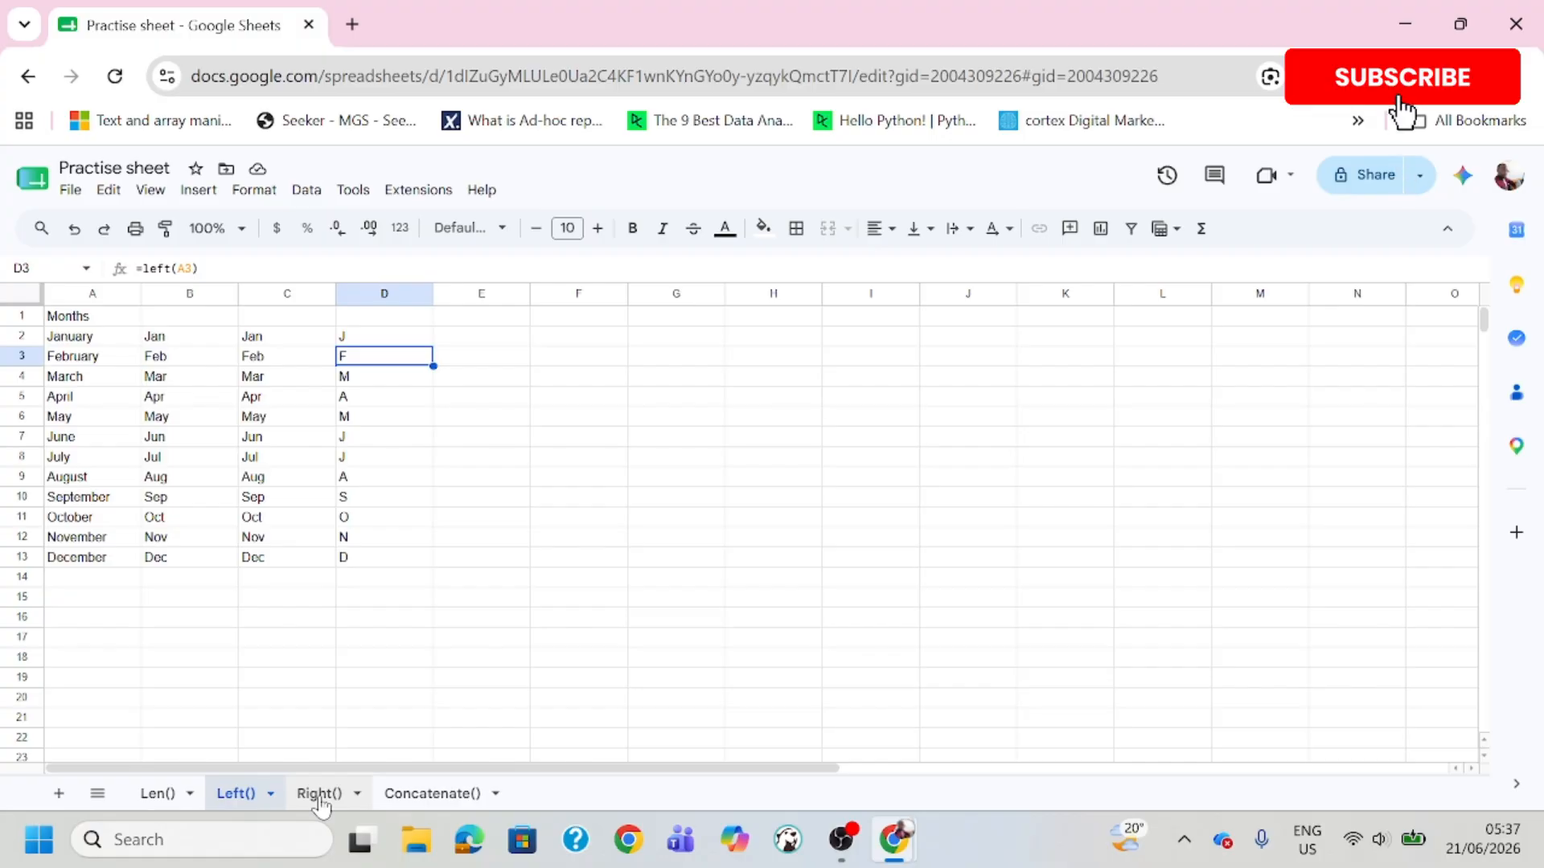
Step: Switch to the Right() sheet and look over the empty column D beside the Example 1 and Example 2 tables
left_click(320, 794)
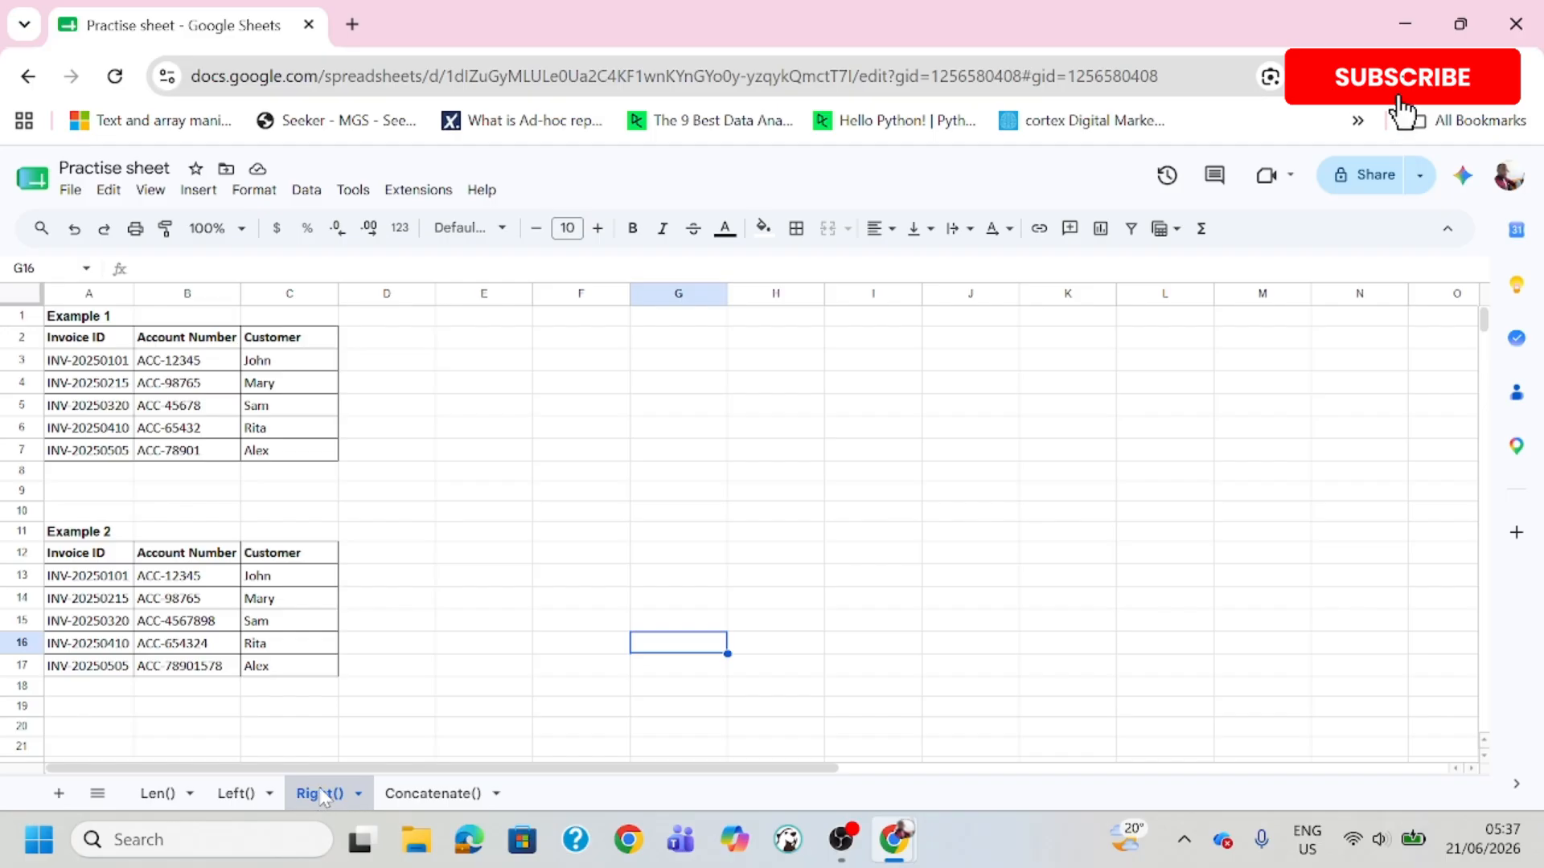
left_click(448, 475)
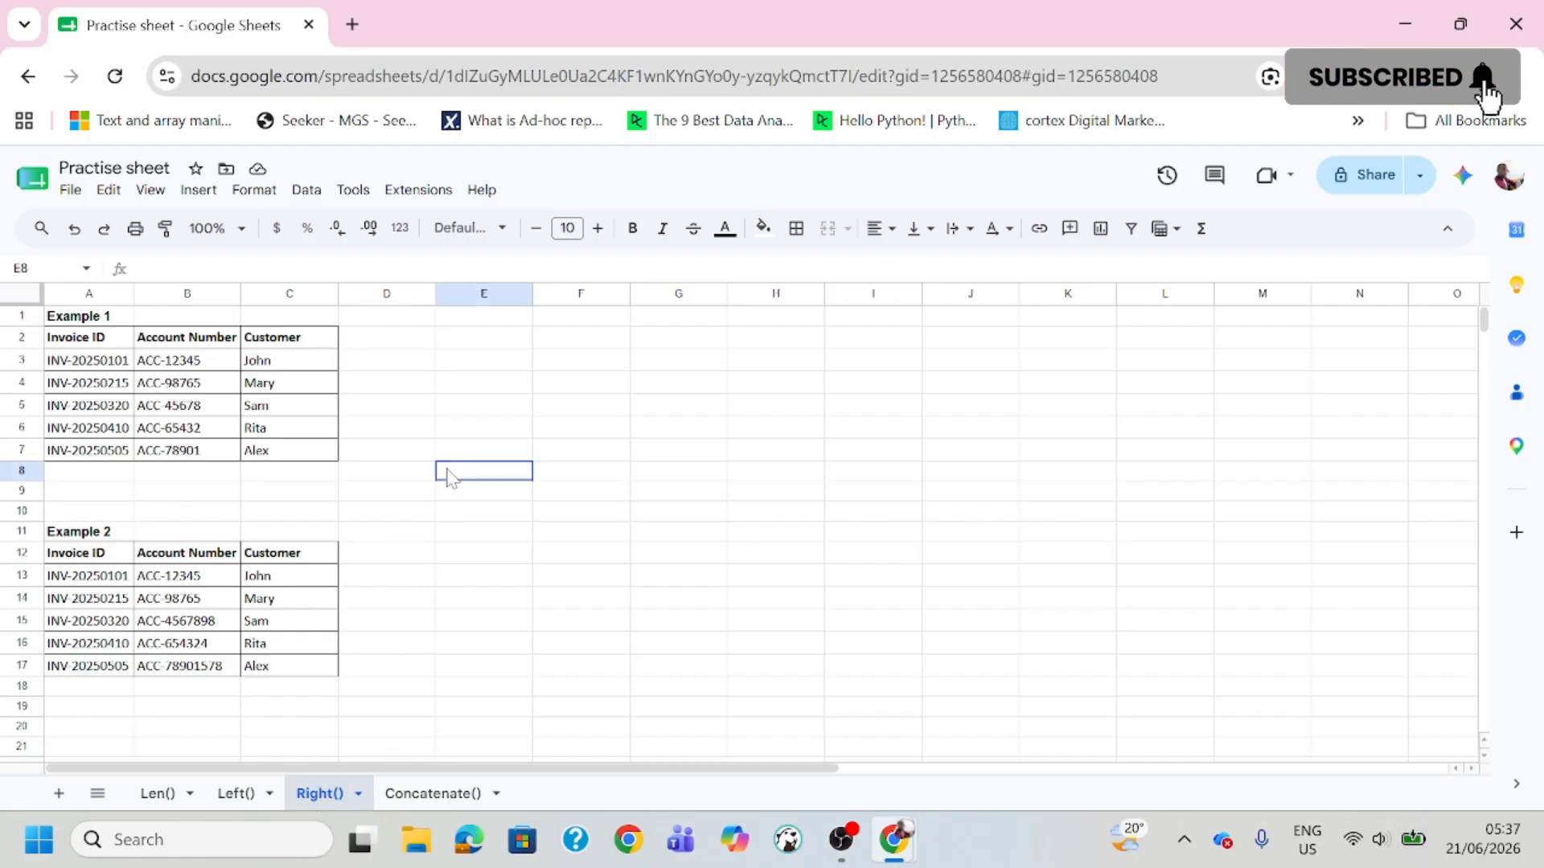
left_click_drag(408, 344, 390, 475)
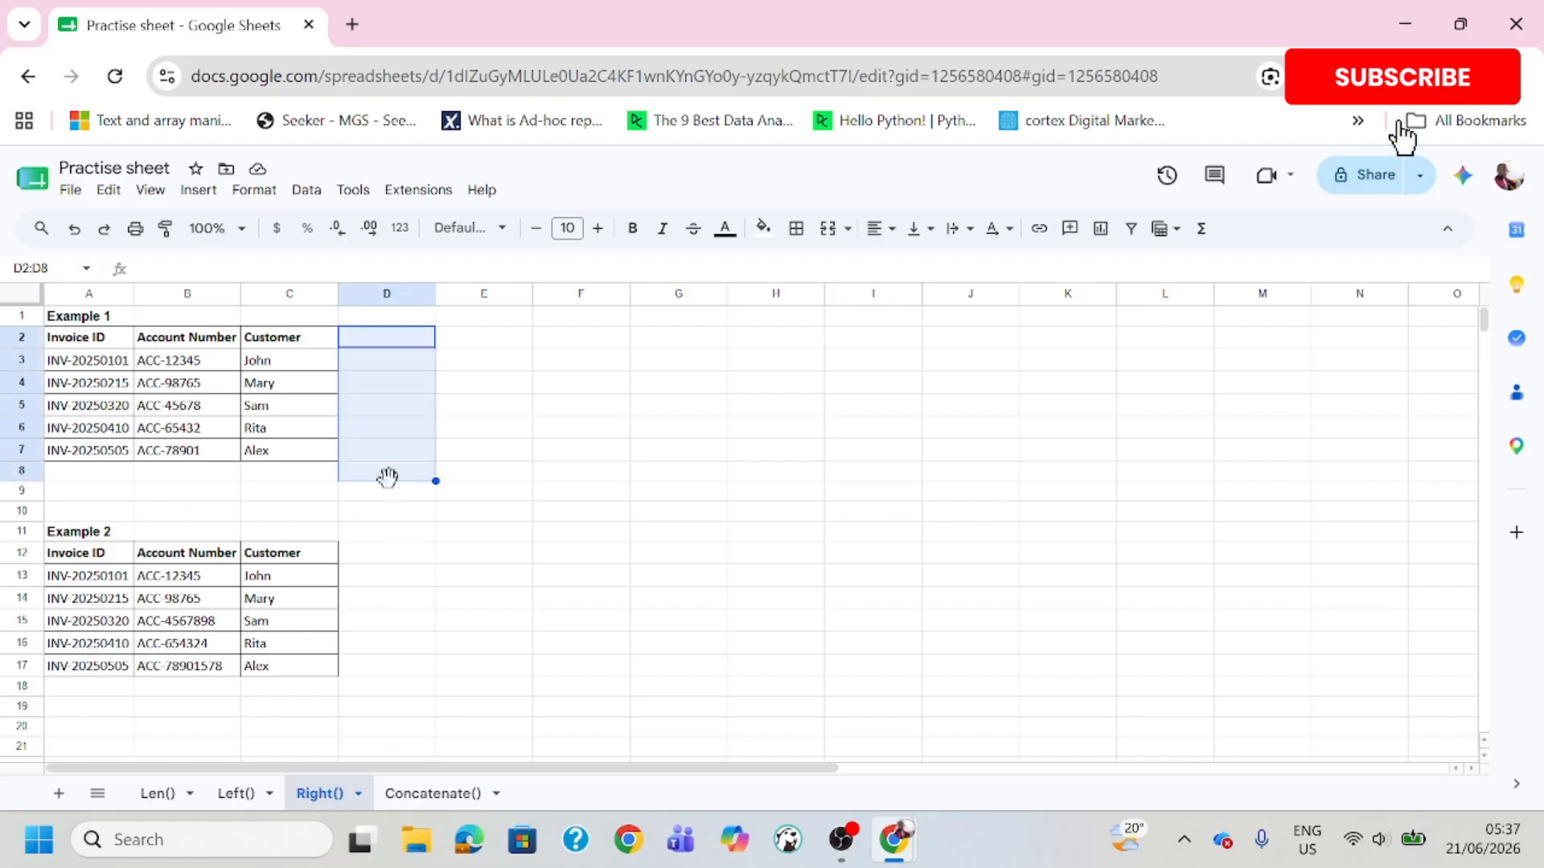
left_click_drag(411, 555, 393, 700)
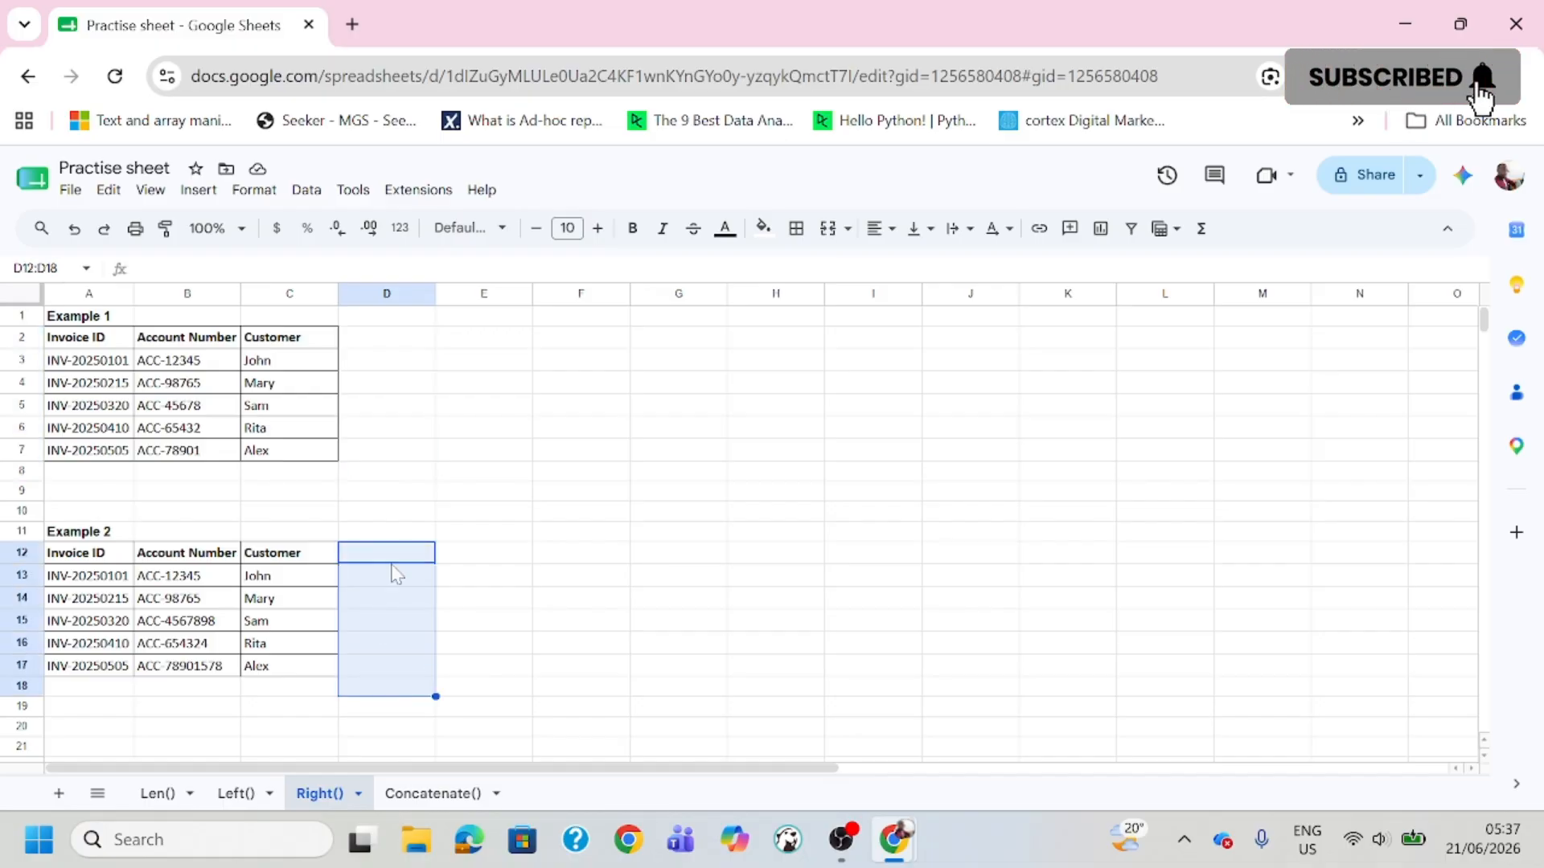
Step: Examine the Invoice ID, Account Number and Customer columns of the Example 1 table, including the first account number in B3
left_click(414, 349)
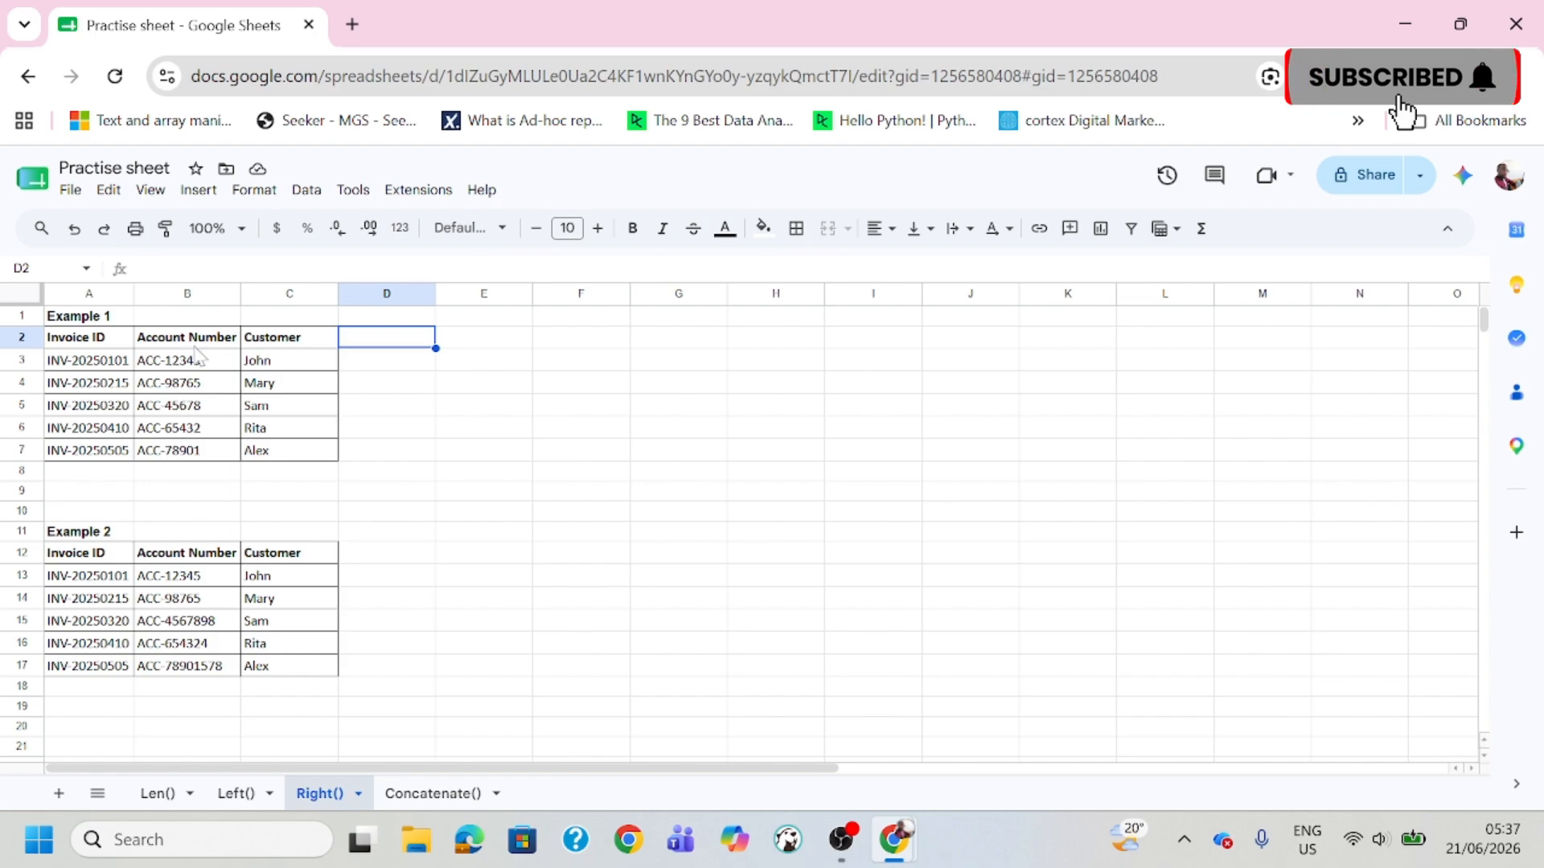
left_click_drag(193, 338, 213, 456)
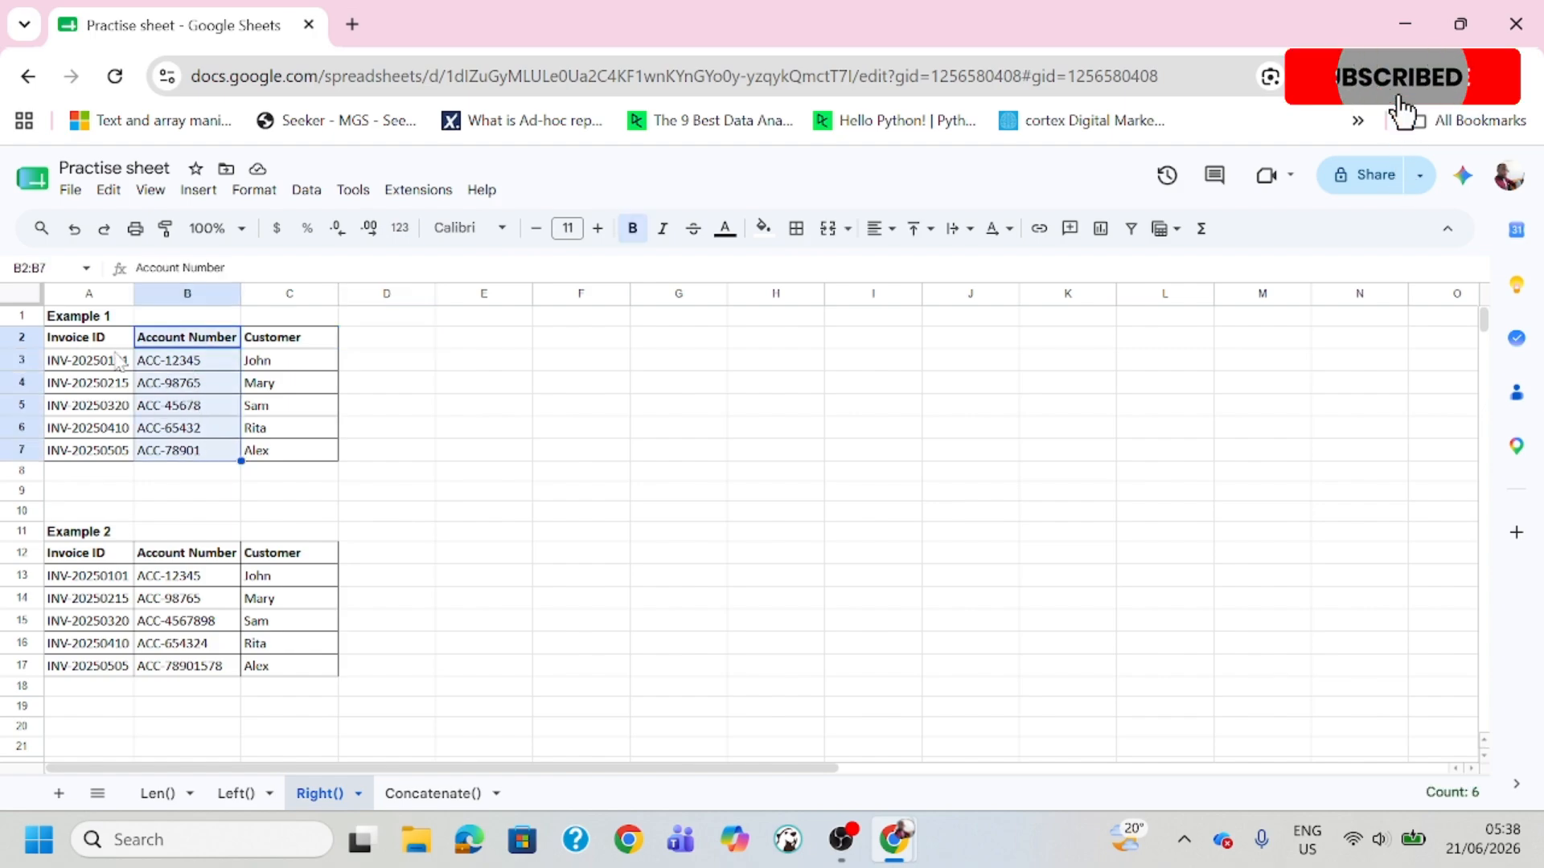
left_click_drag(113, 344, 111, 483)
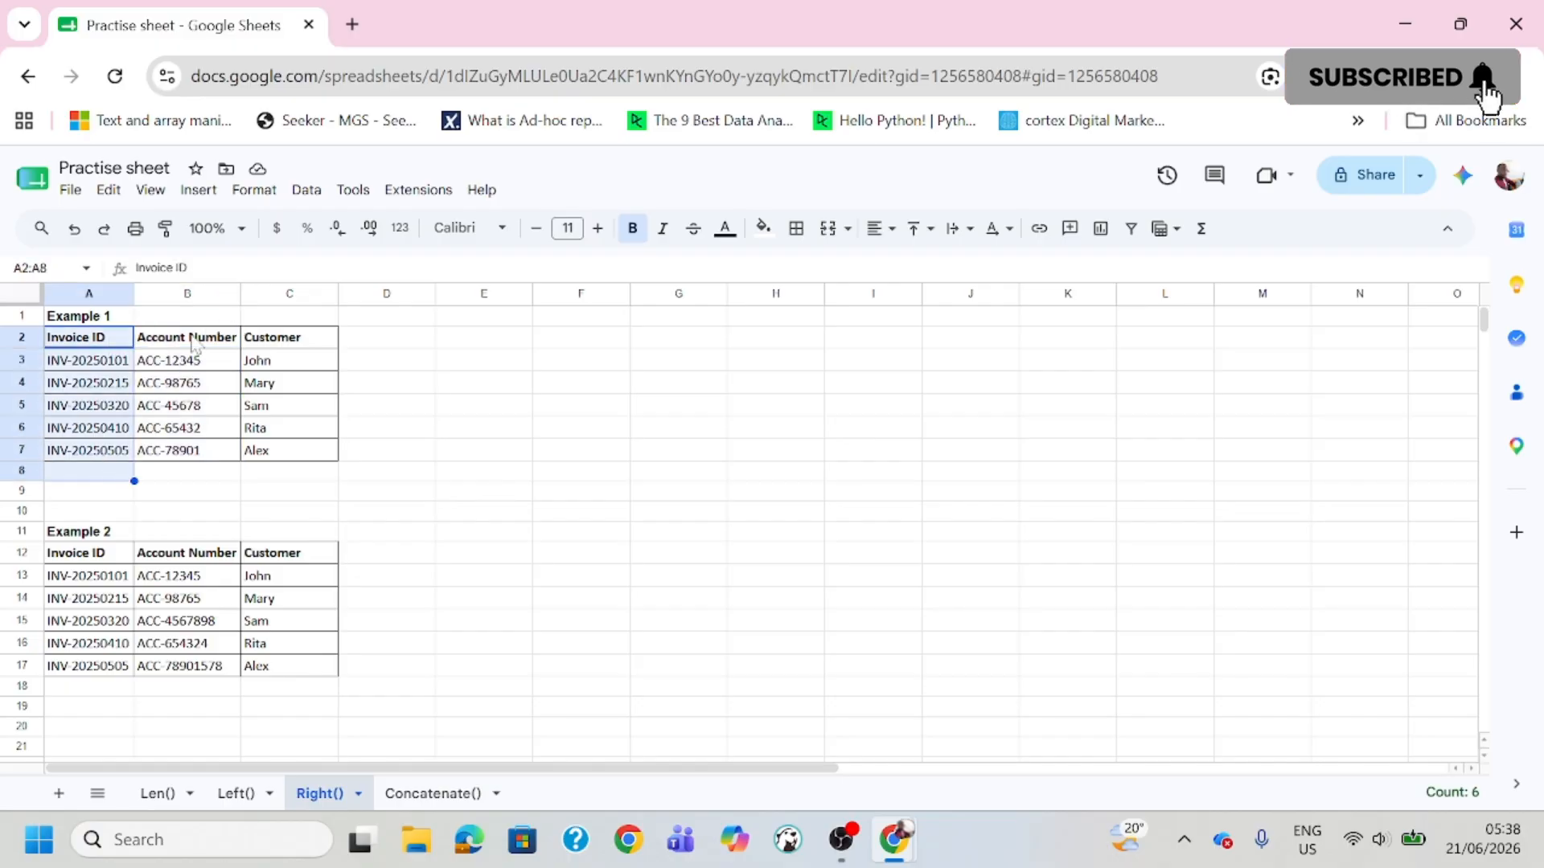
left_click_drag(191, 345, 233, 448)
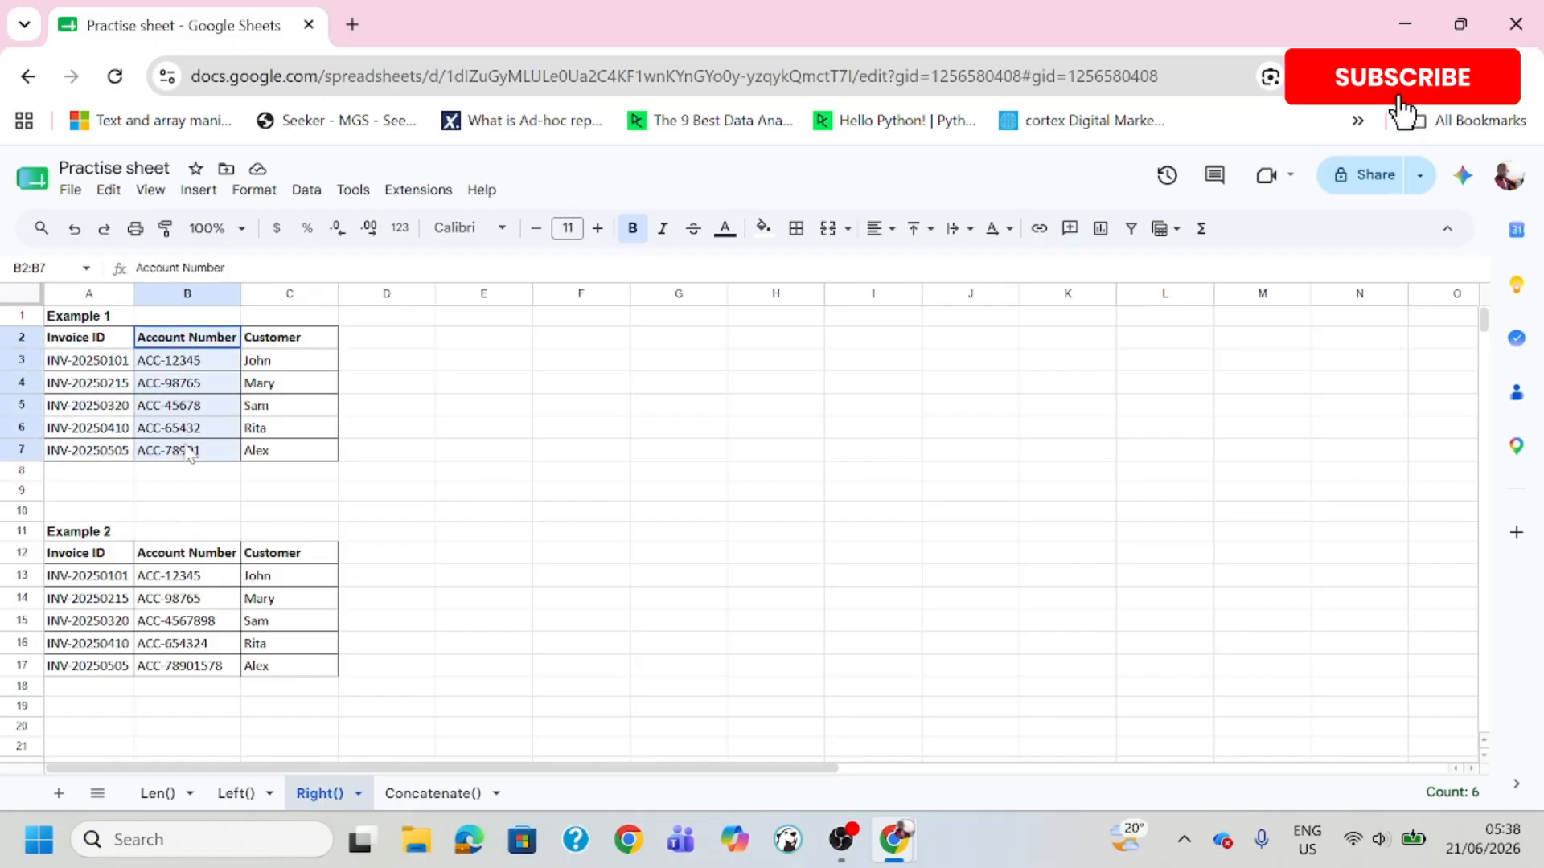
left_click_drag(262, 347, 293, 452)
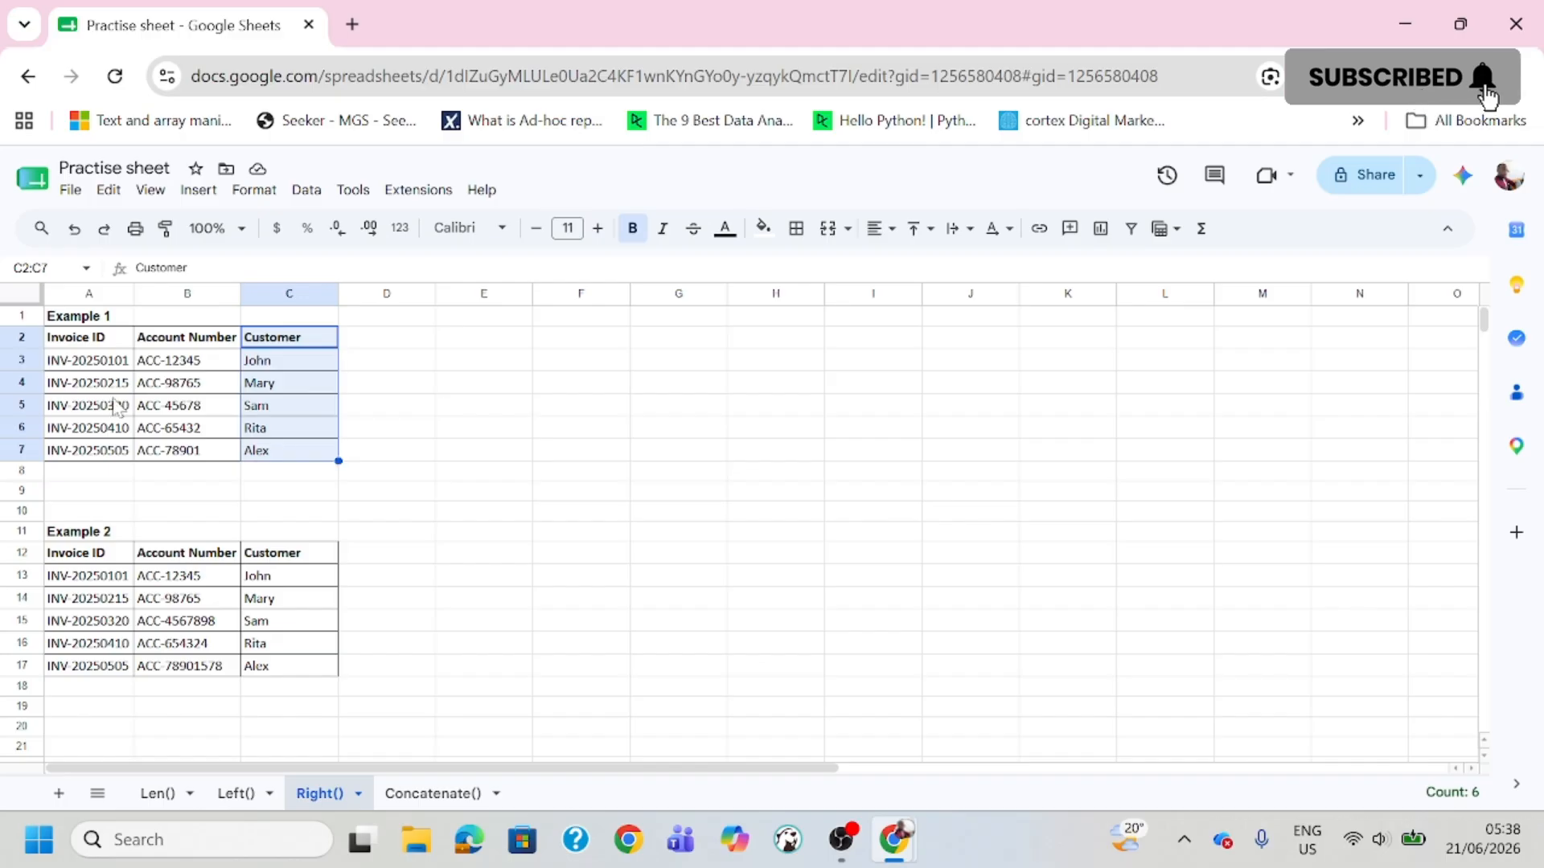
left_click_drag(92, 366, 224, 364)
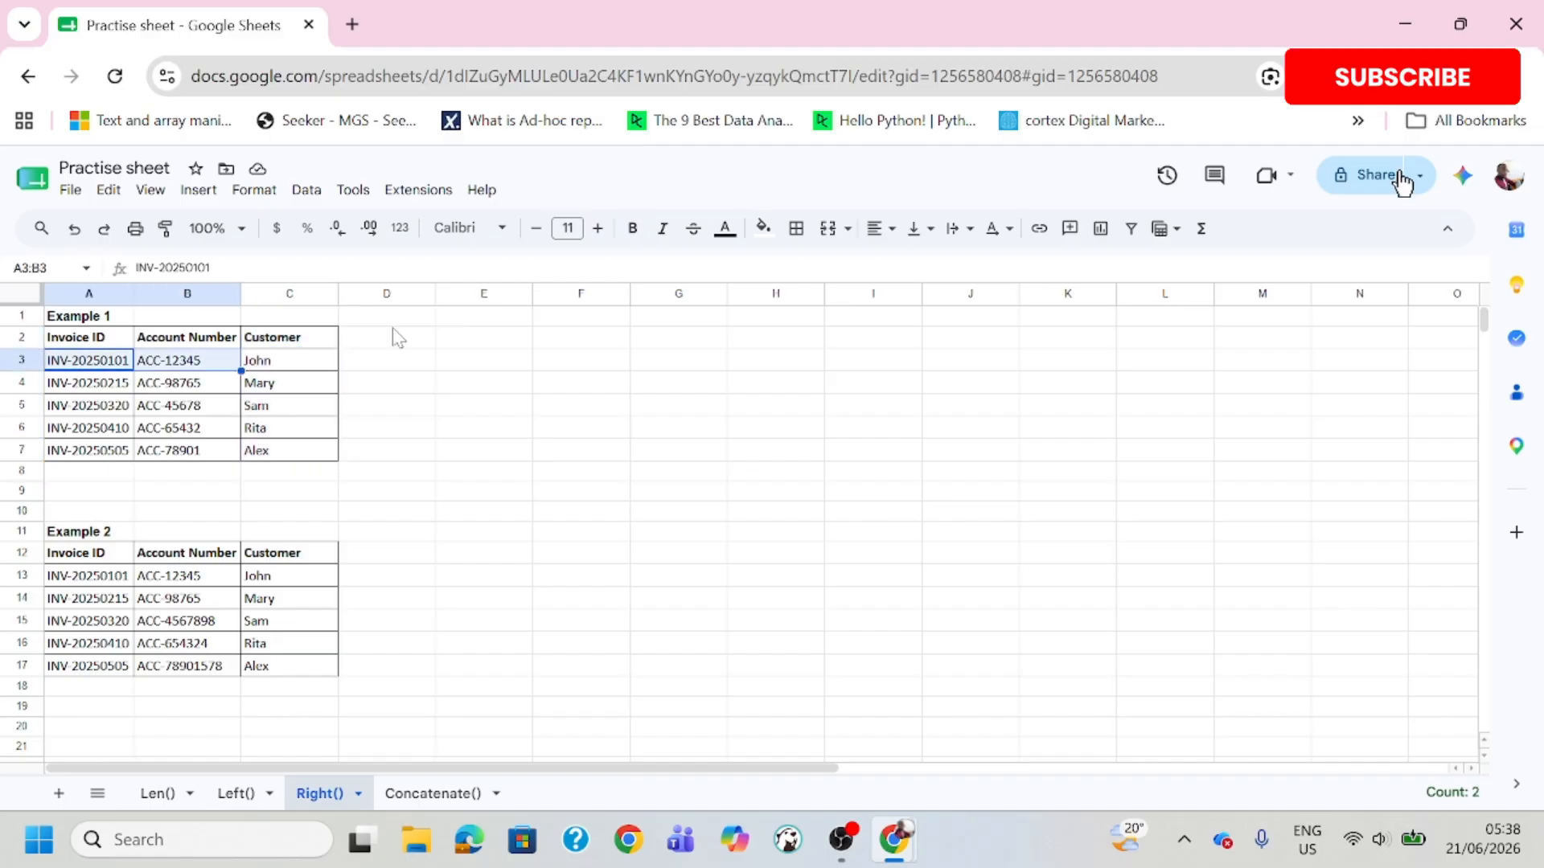
left_click(399, 369)
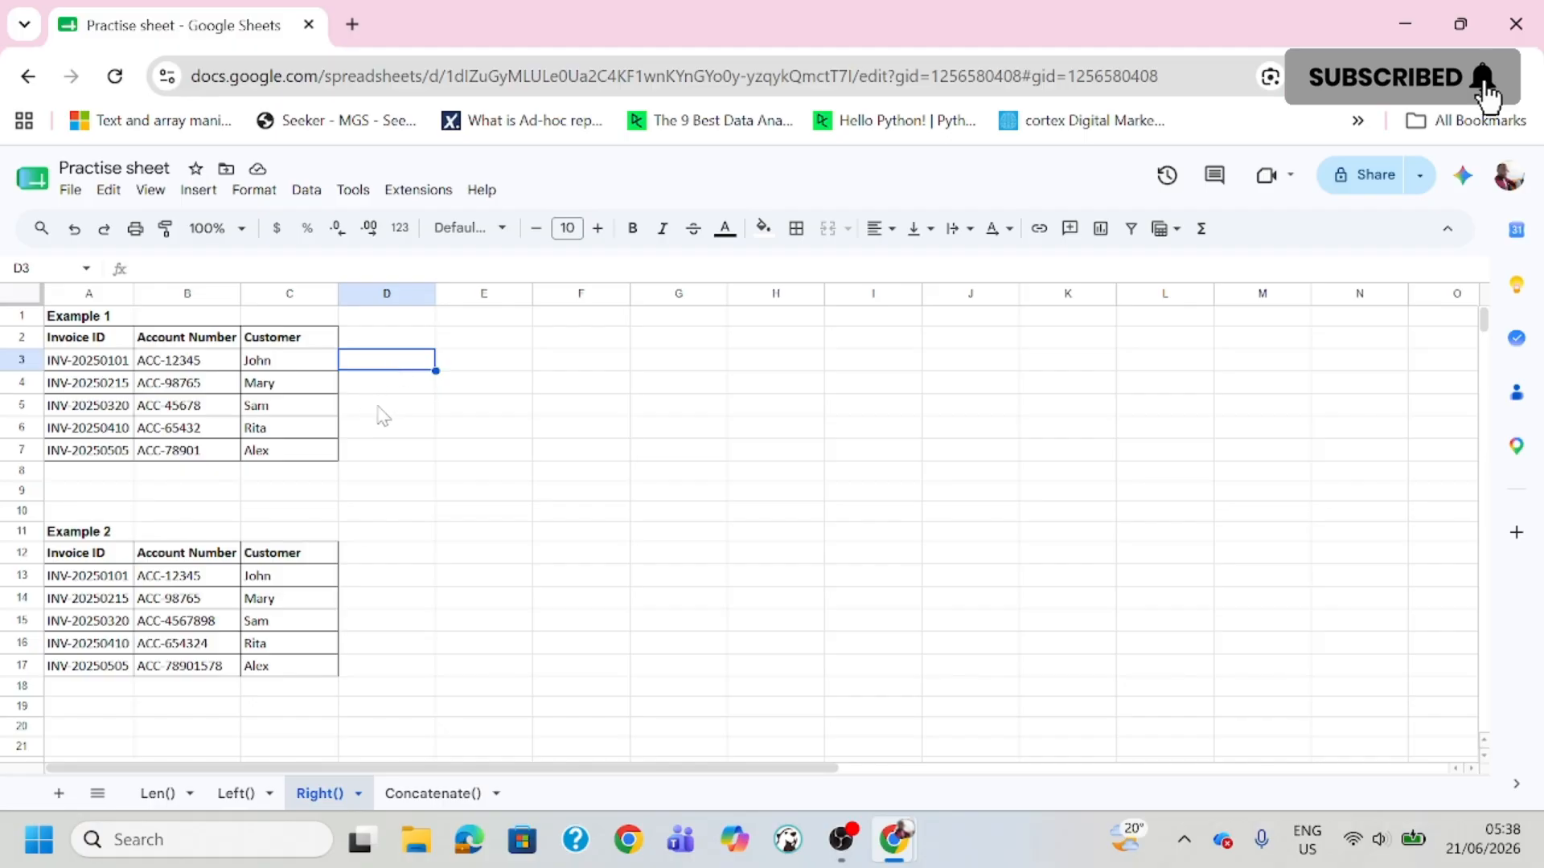
left_click(187, 360)
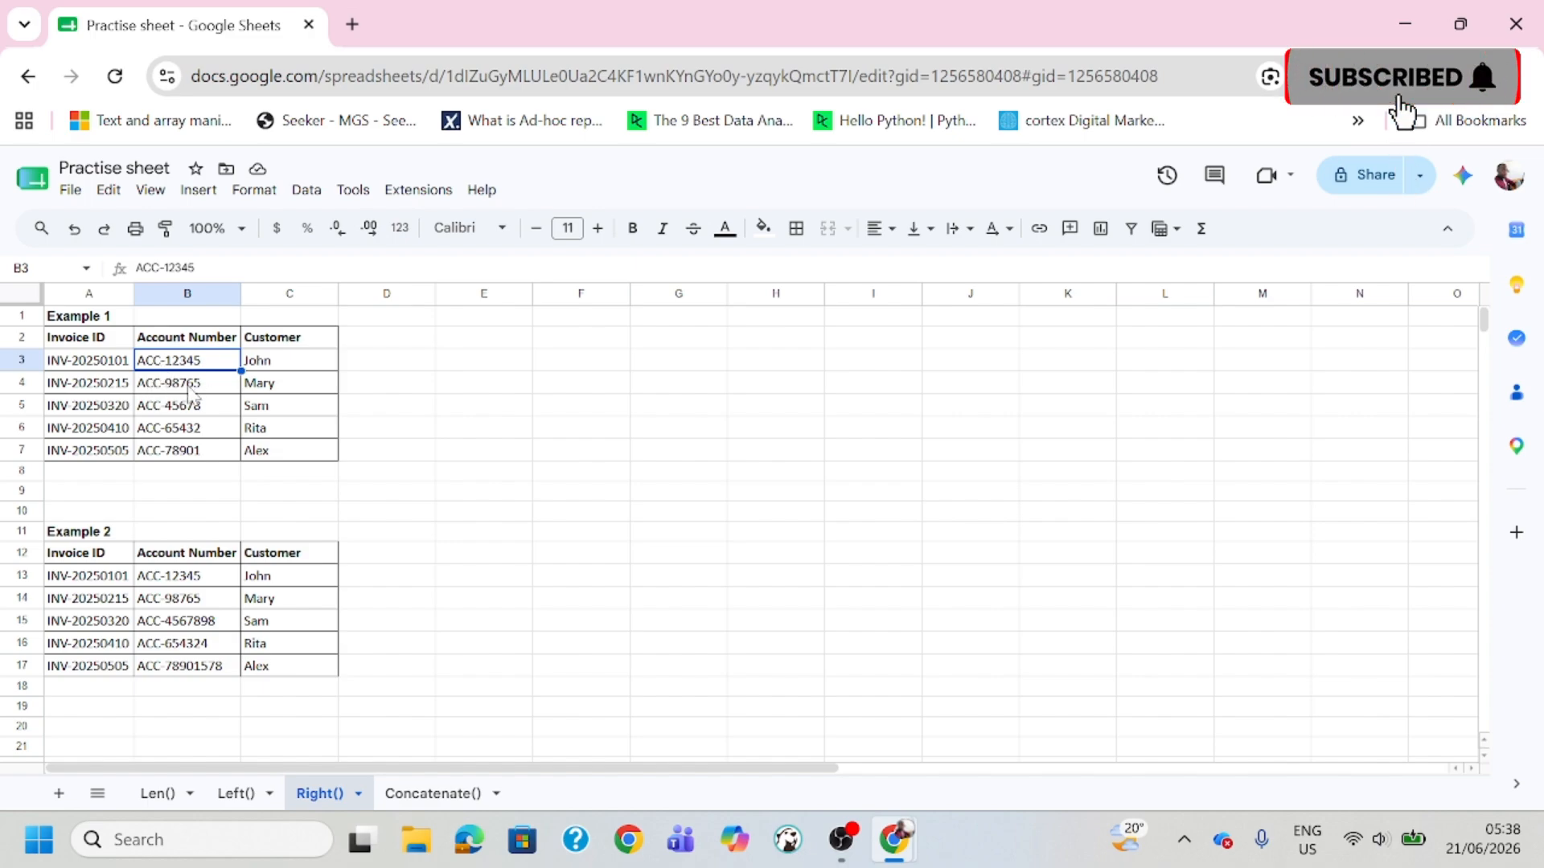
Step: Enter =right(B3,5) in D3 and accept the suggested autofill for the remaining Example 1 account numbers down to D7
left_click(382, 366)
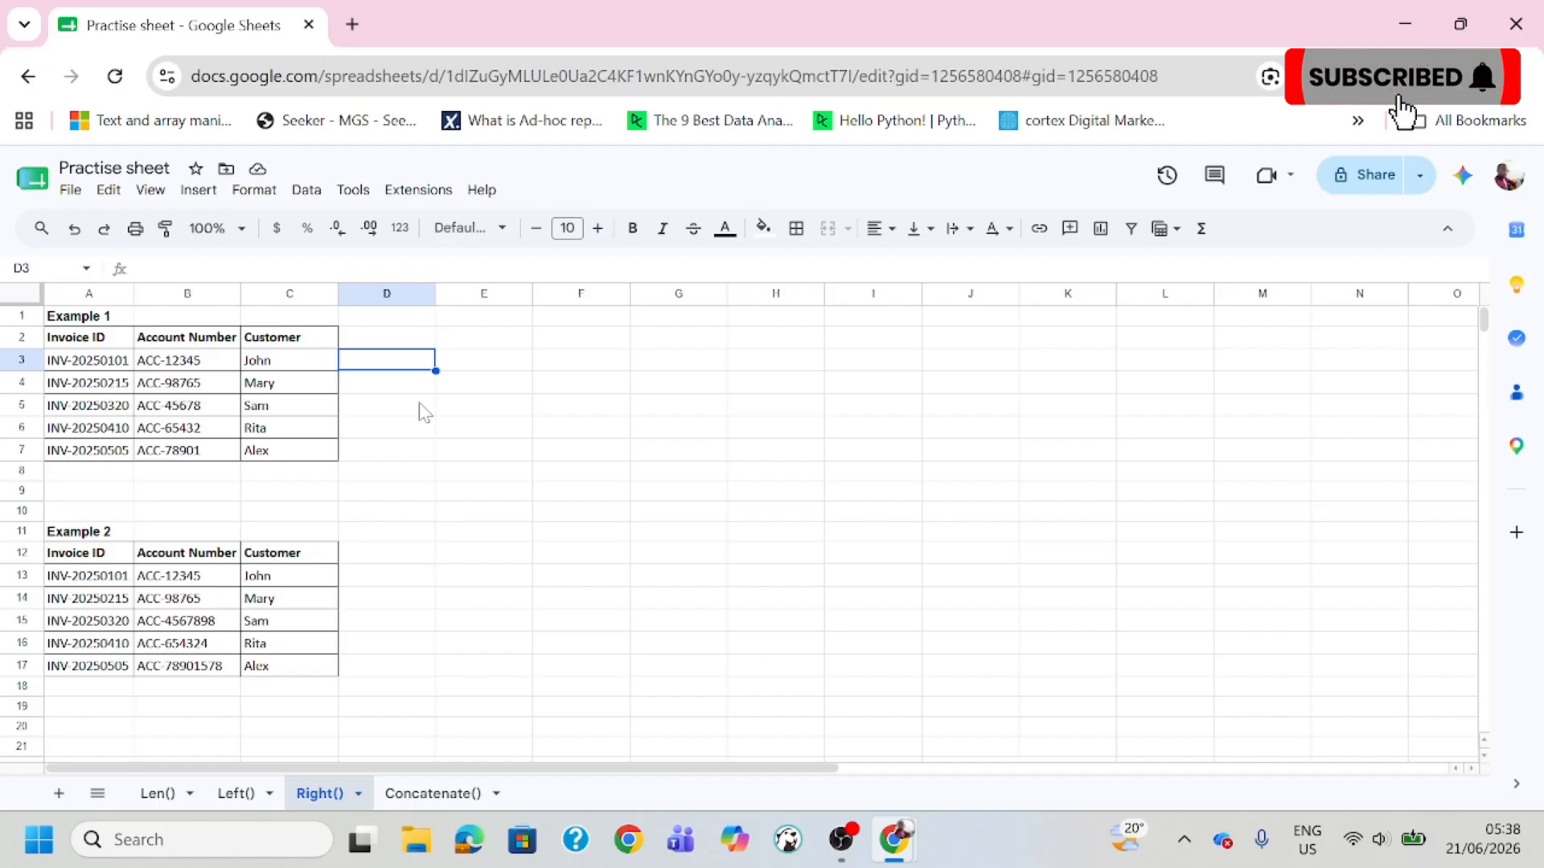
type("=right(")
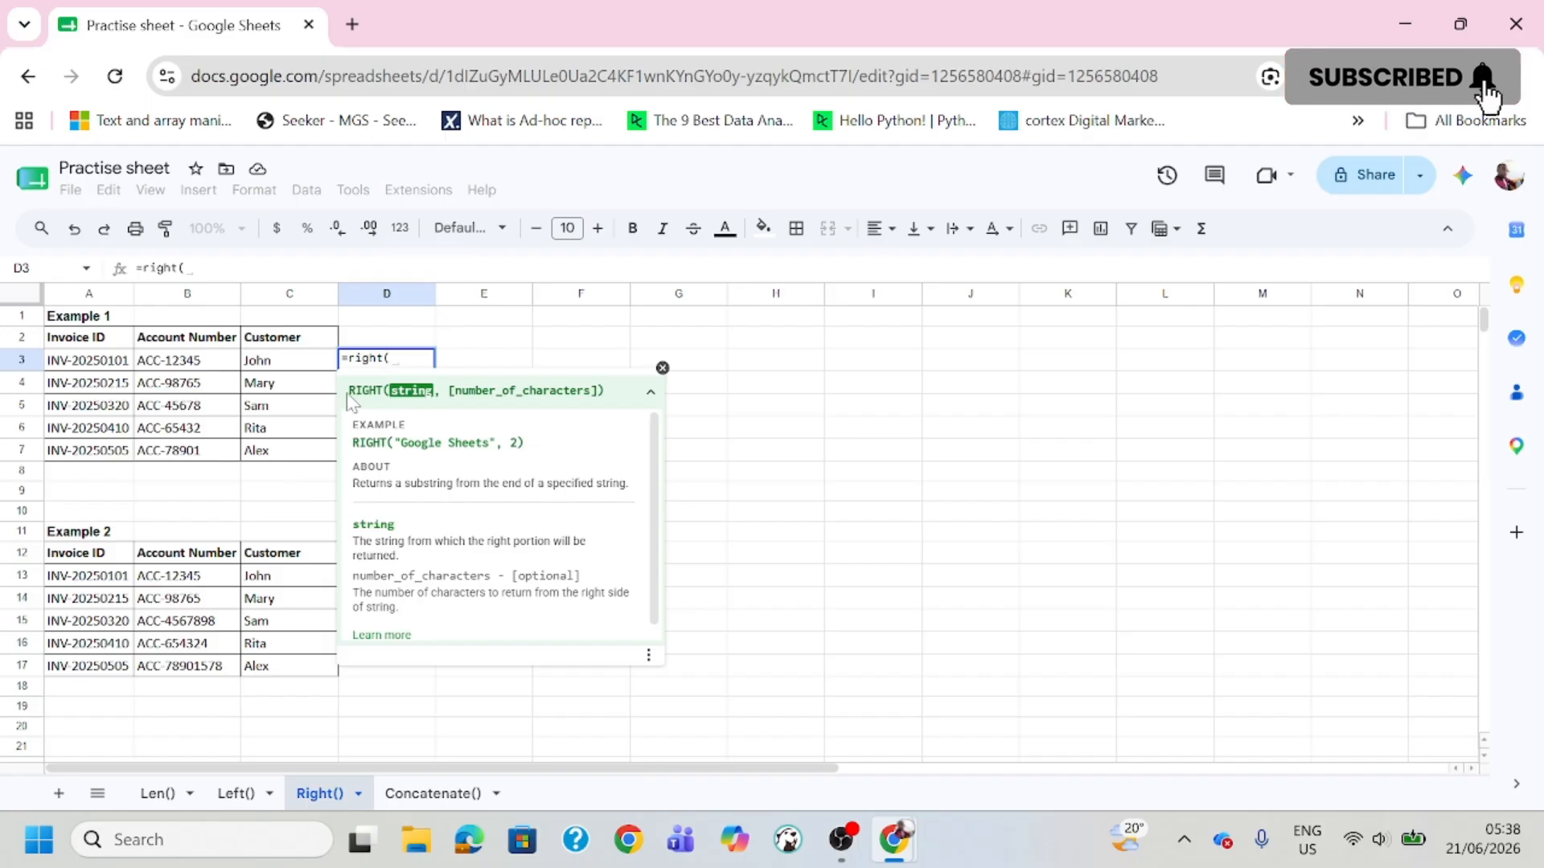
left_click_drag(349, 394, 642, 396)
left_click(644, 395)
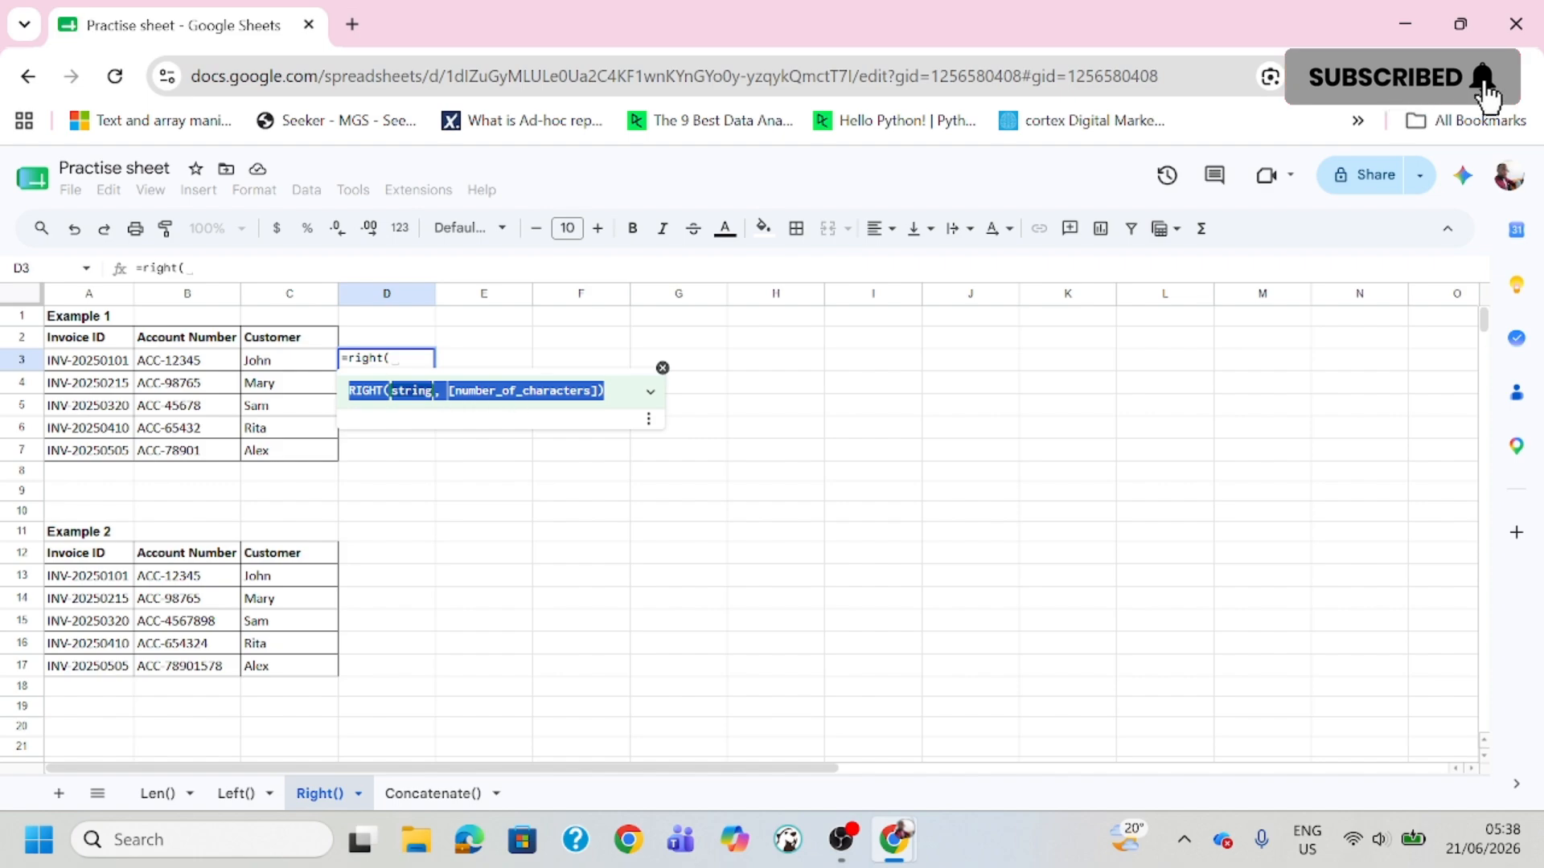
left_click(394, 360)
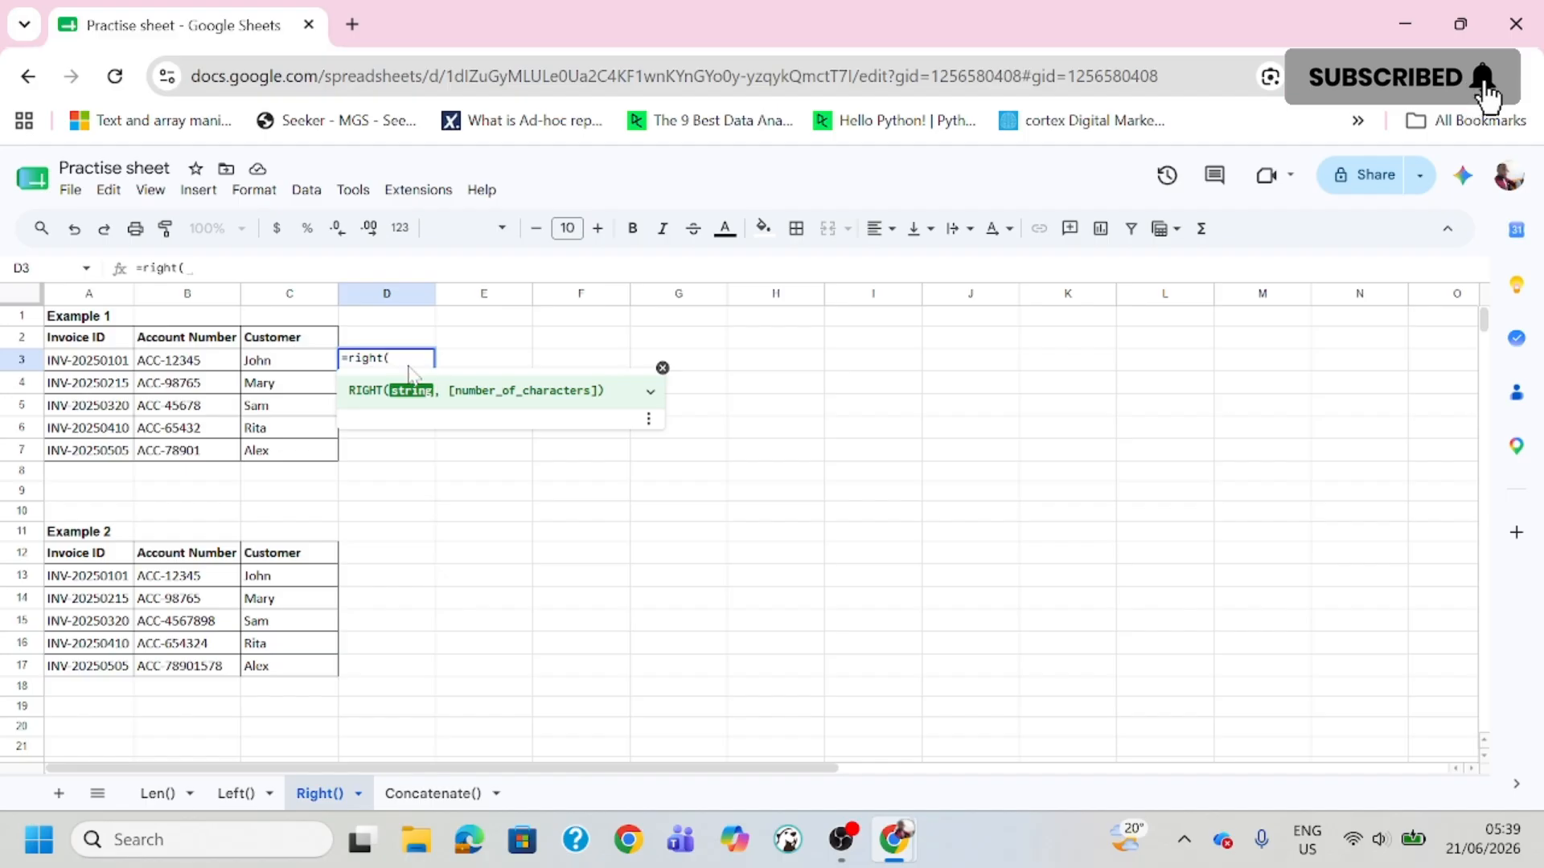
left_click(196, 364)
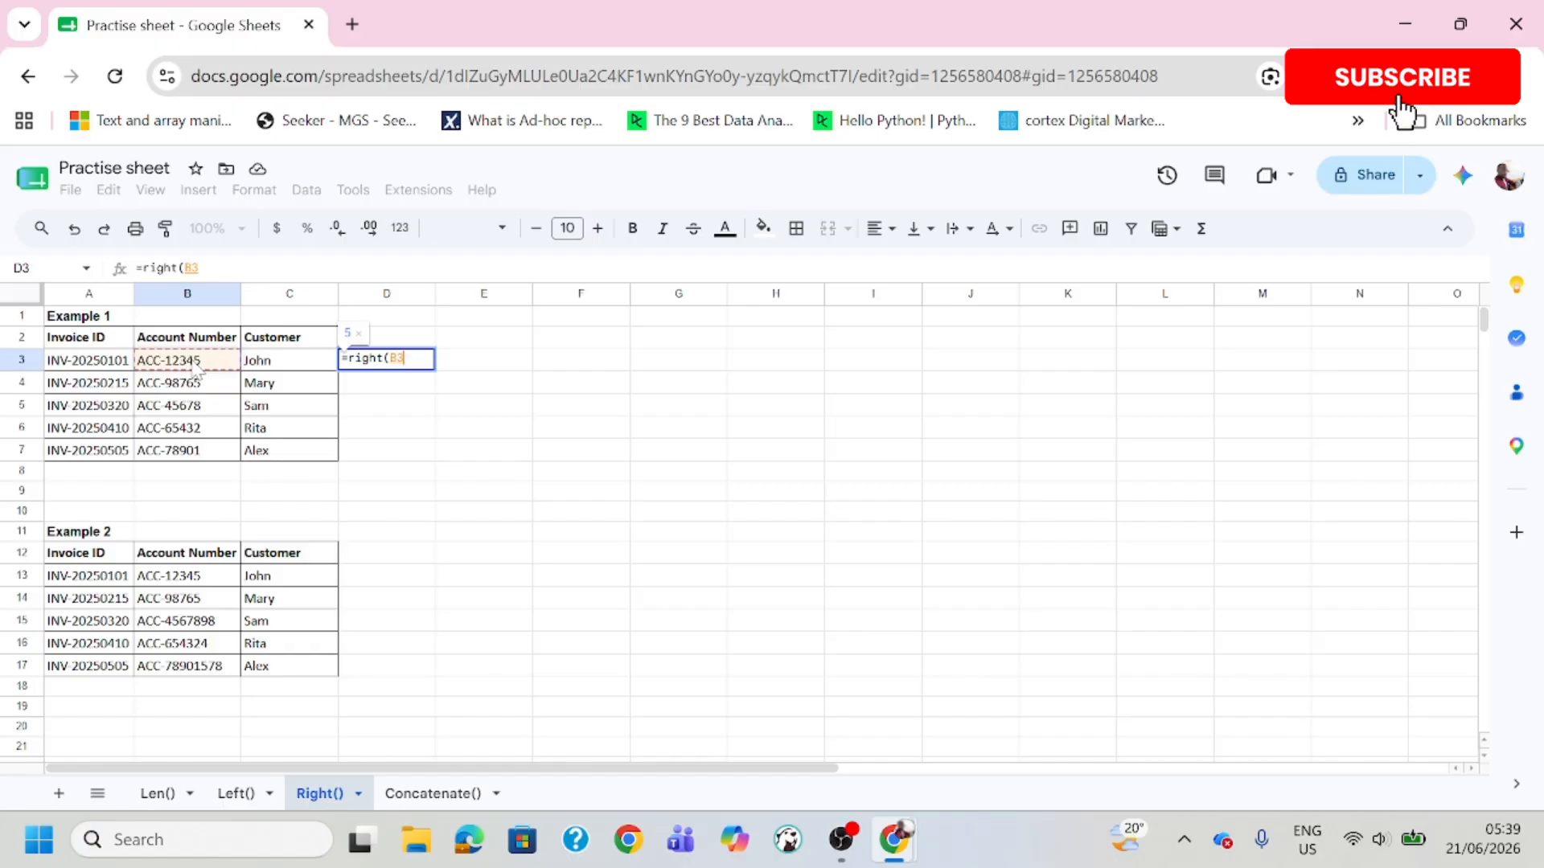
type(",")
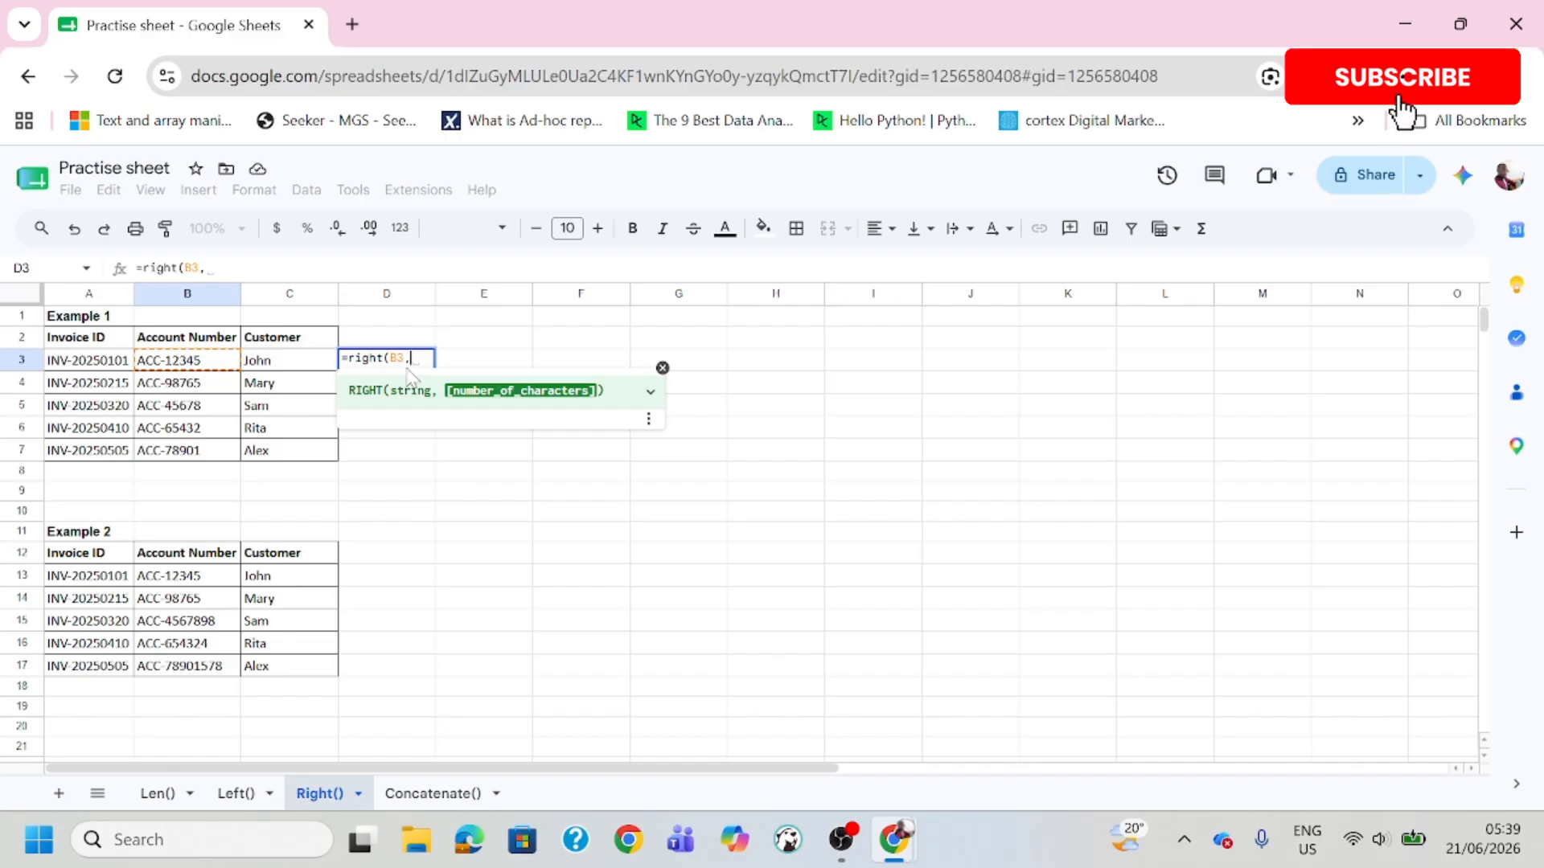
type("5")
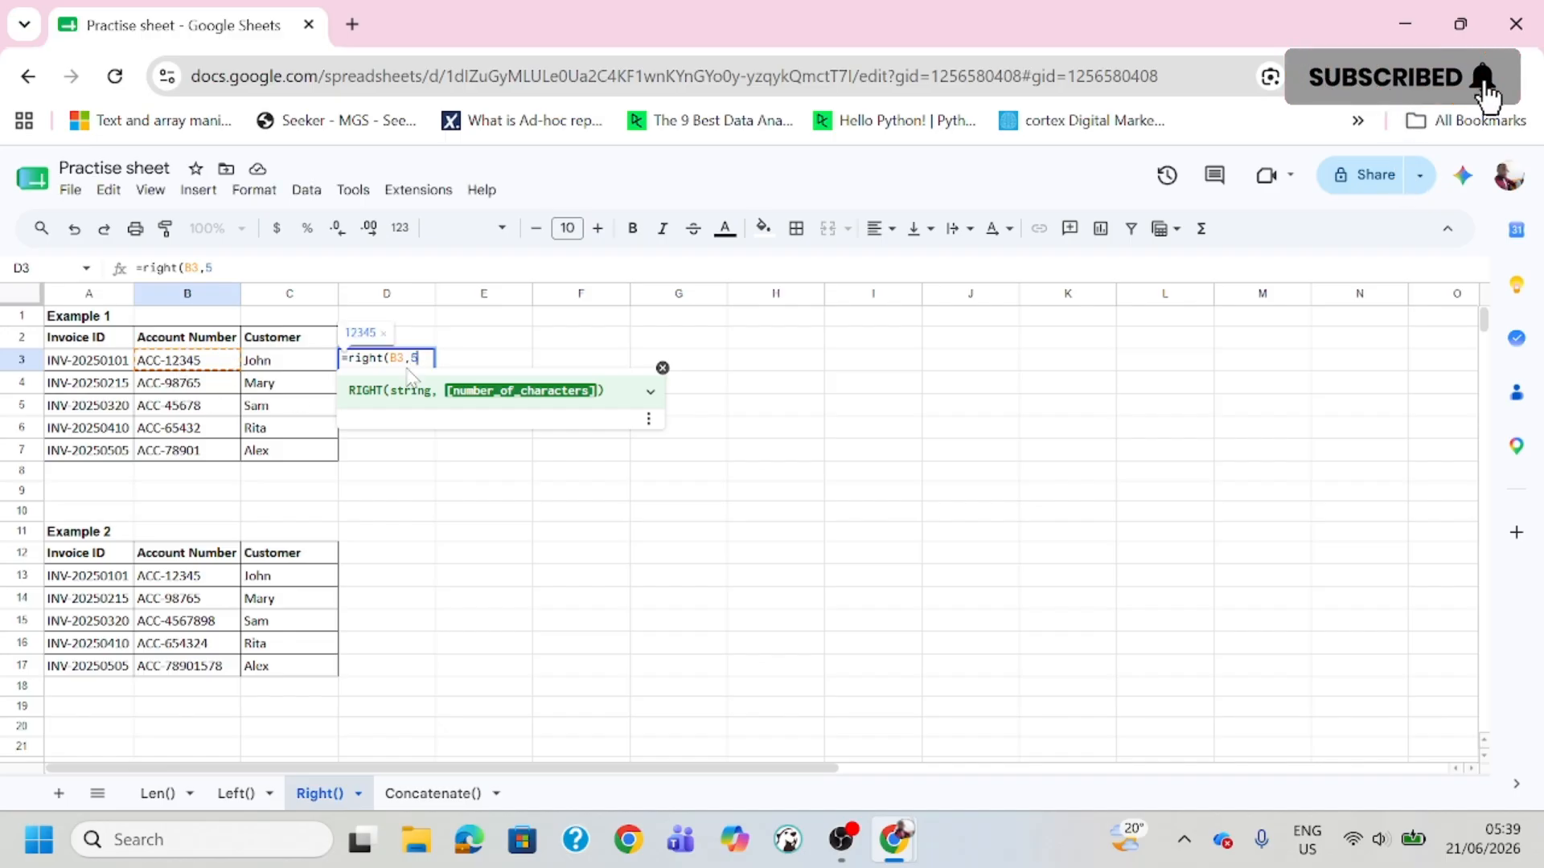
type(")")
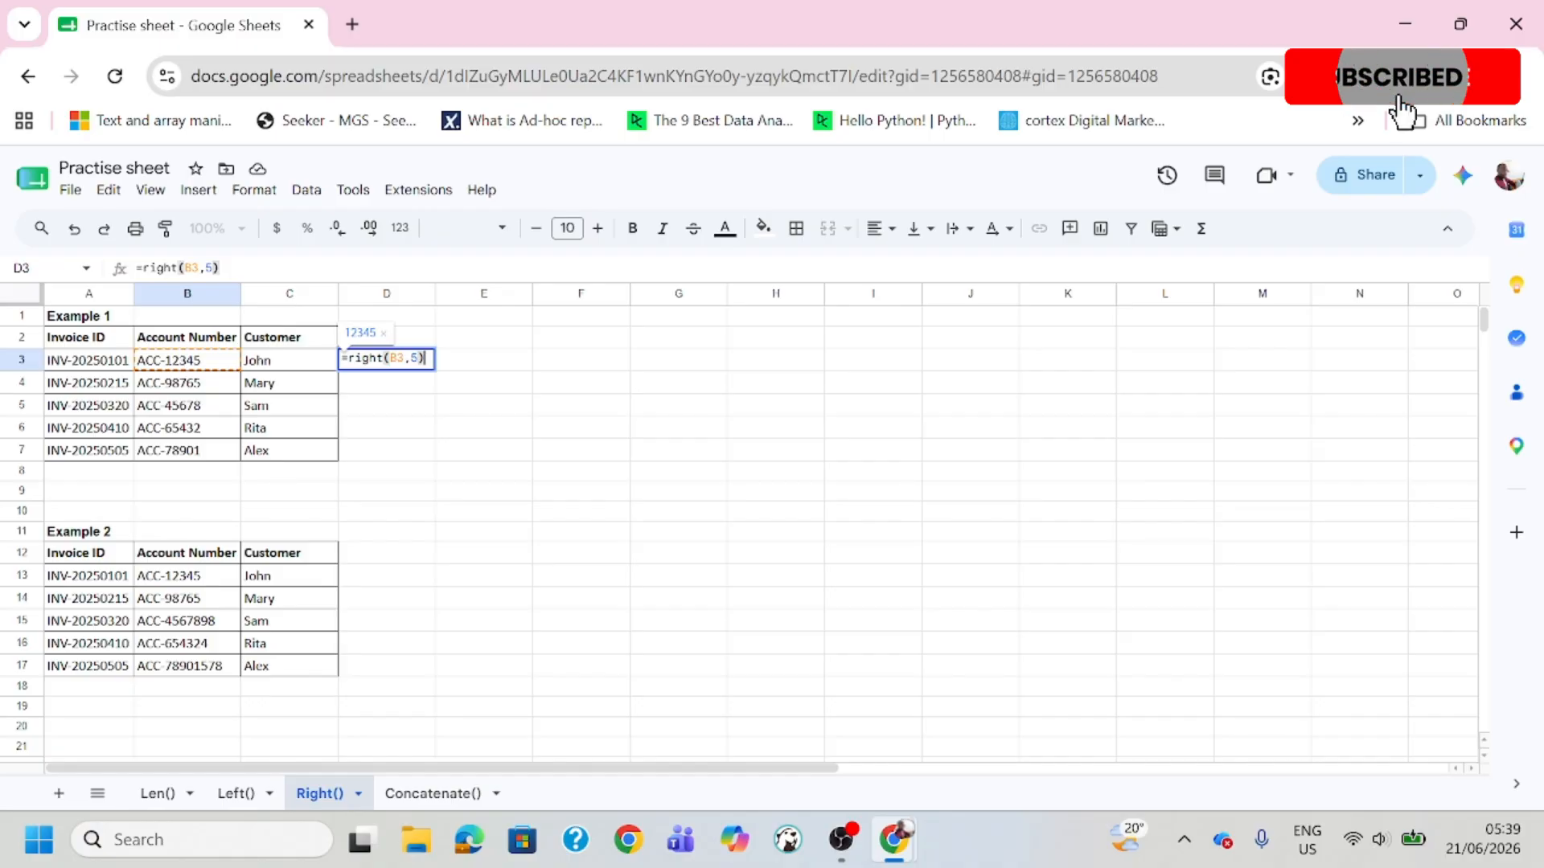
key("Return")
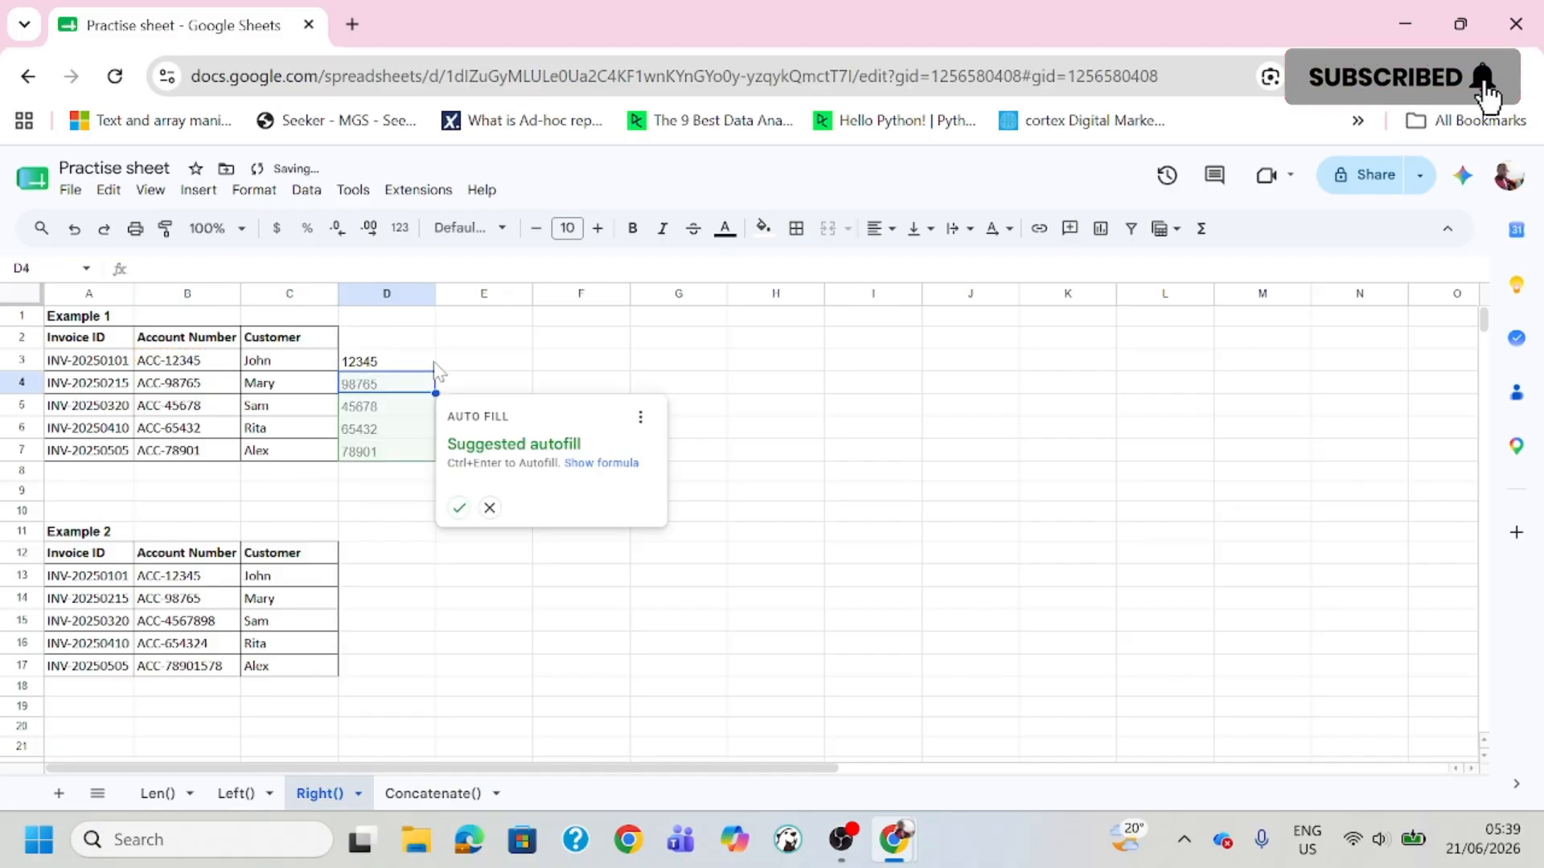
left_click(458, 507)
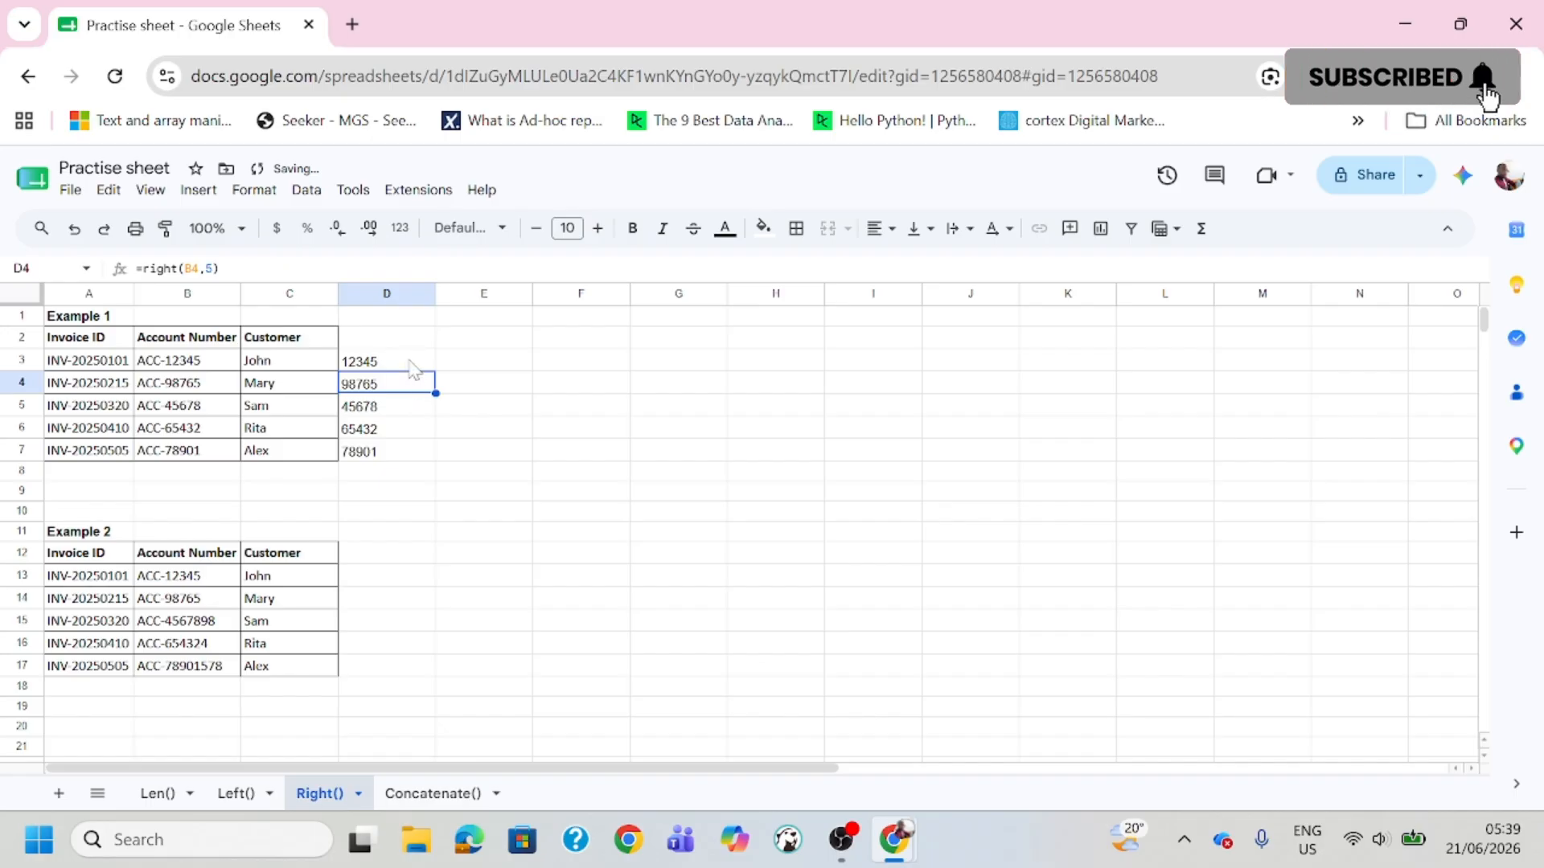
Step: Compare the Example 1 account numbers in column B with the extracted digits in D3:D7
left_click(209, 361)
left_click(208, 383)
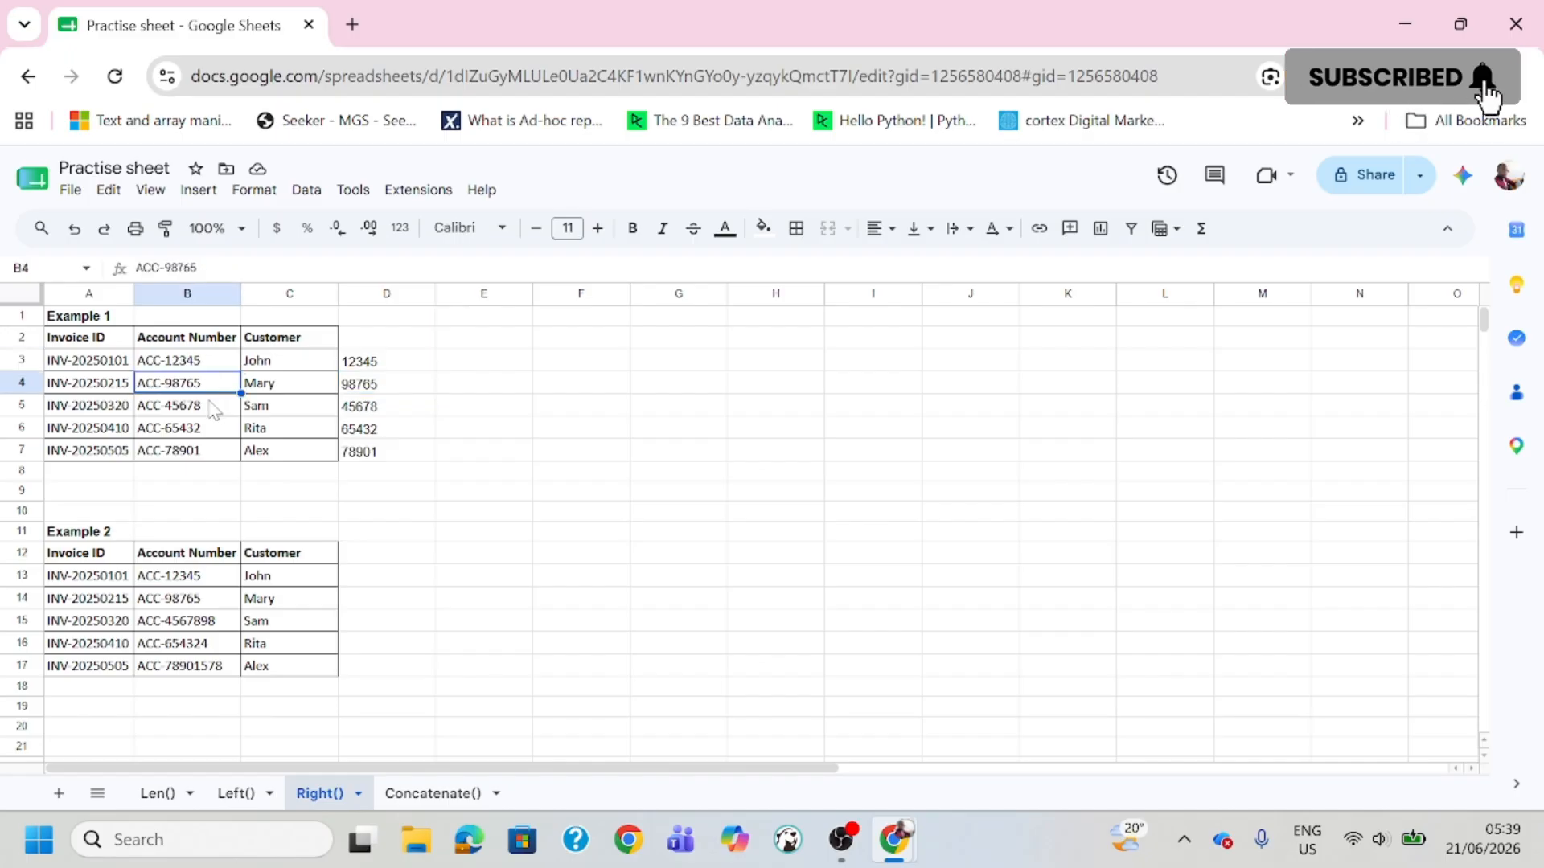
left_click(210, 405)
left_click(375, 366)
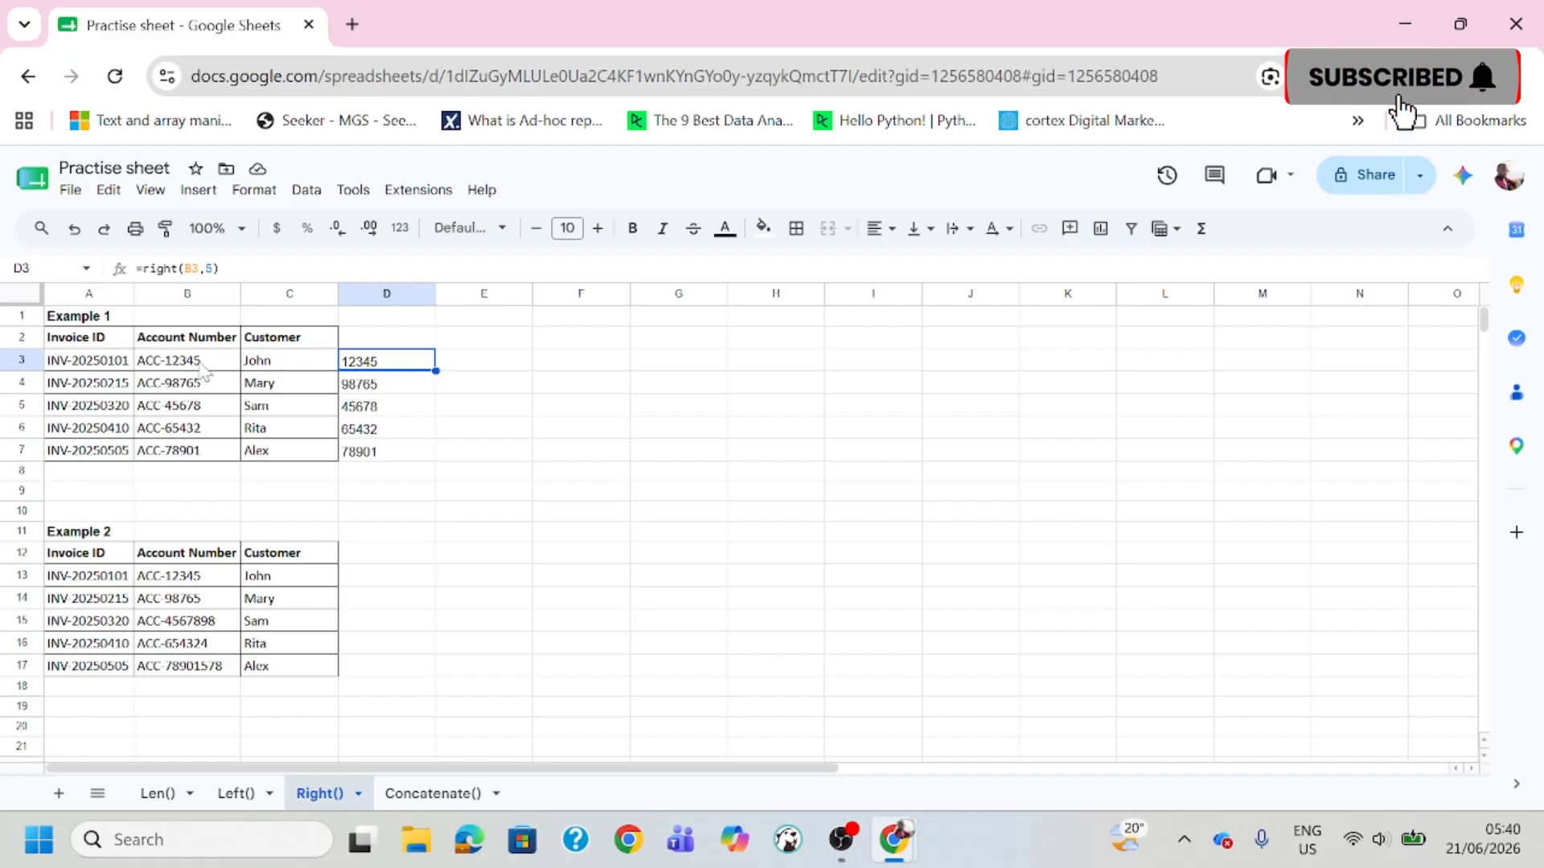
left_click_drag(399, 372, 413, 455)
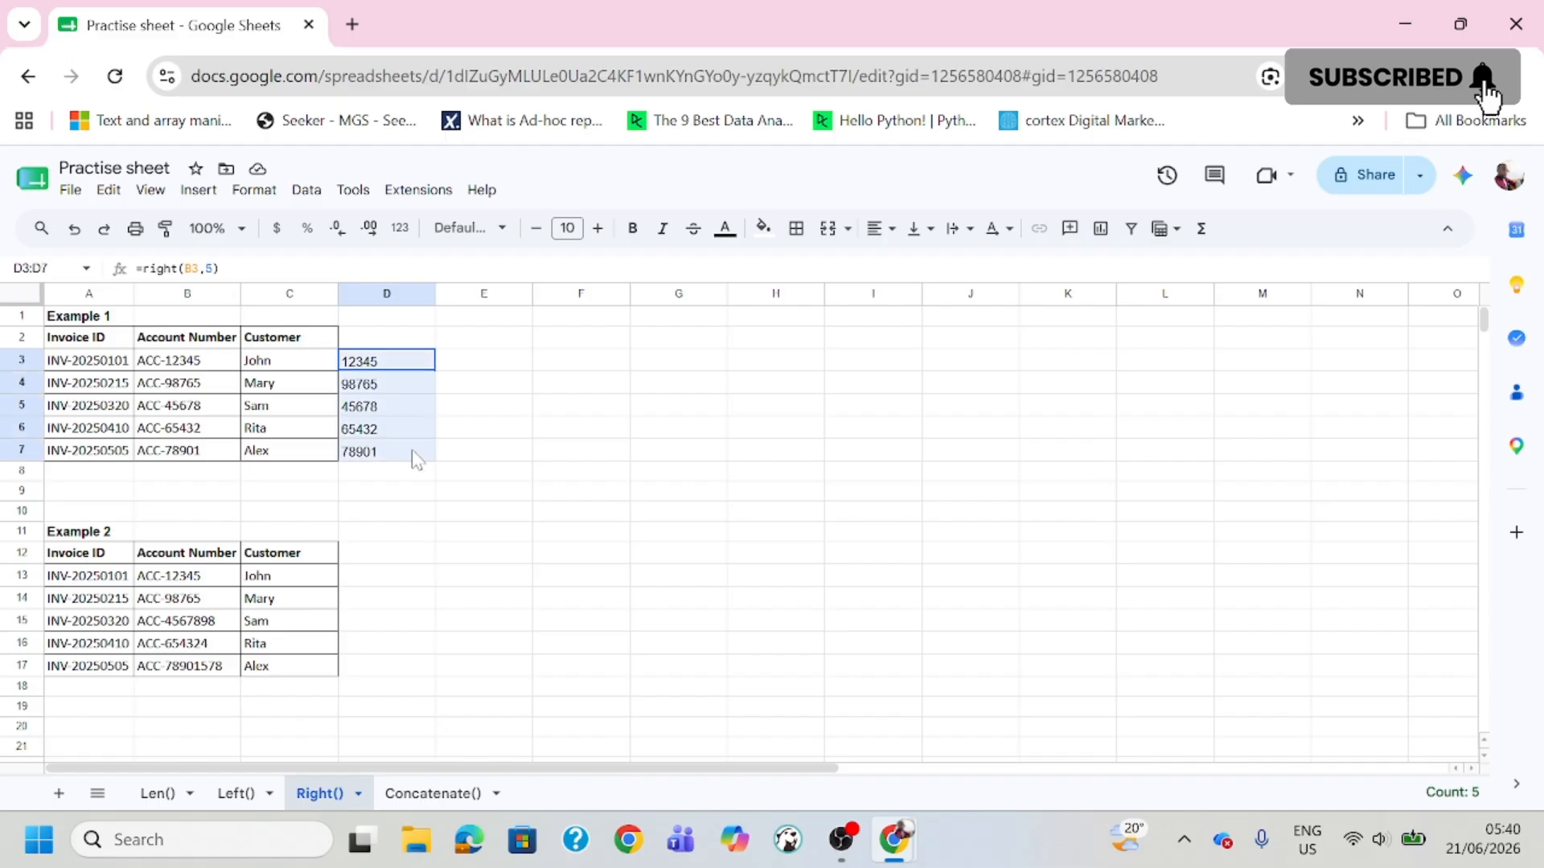
left_click(486, 476)
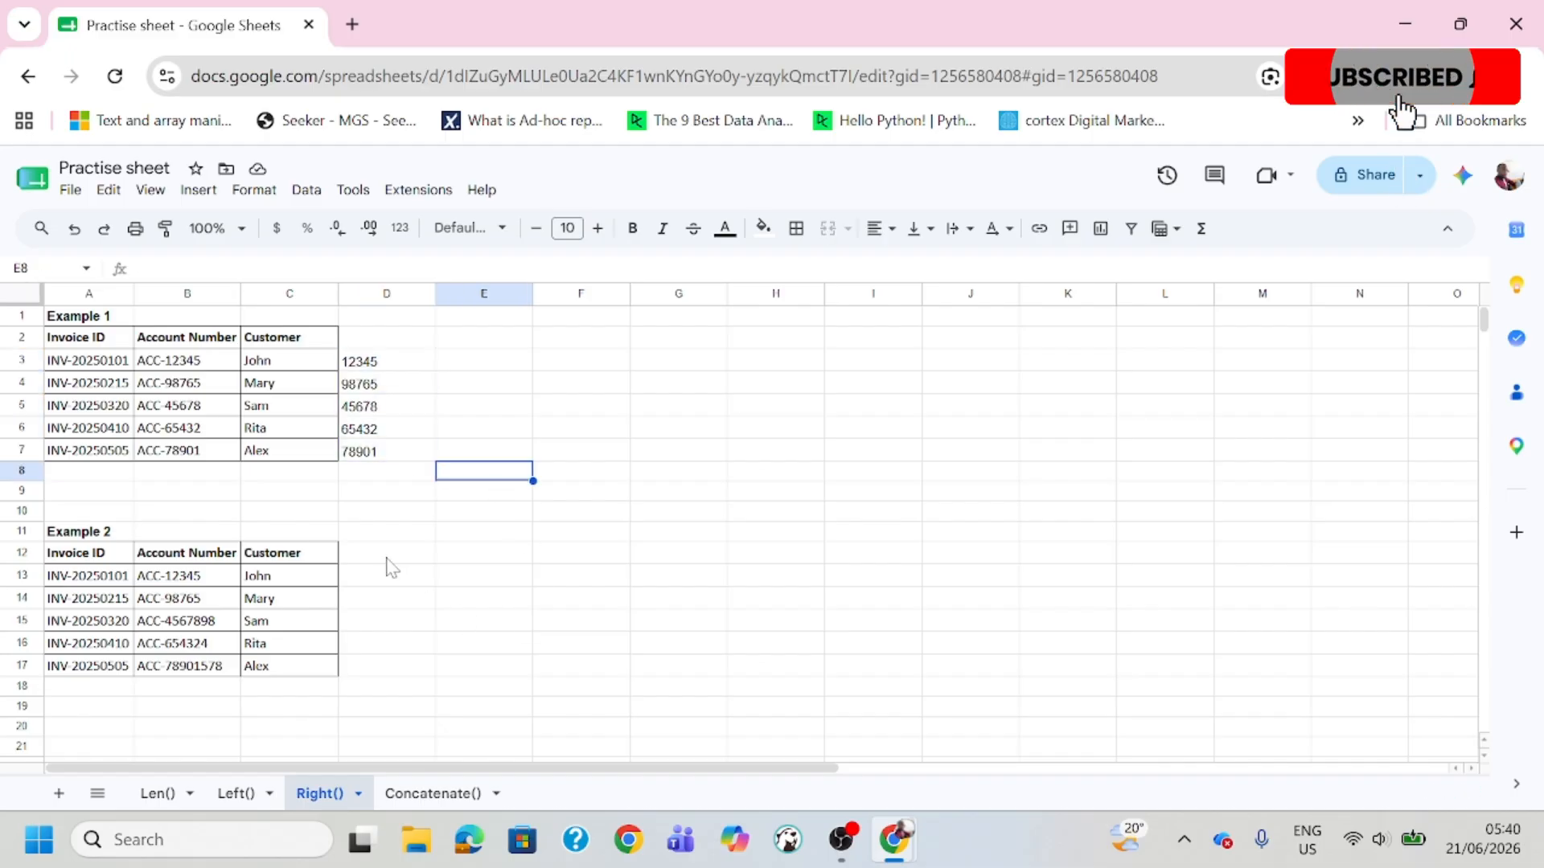
left_click(379, 588)
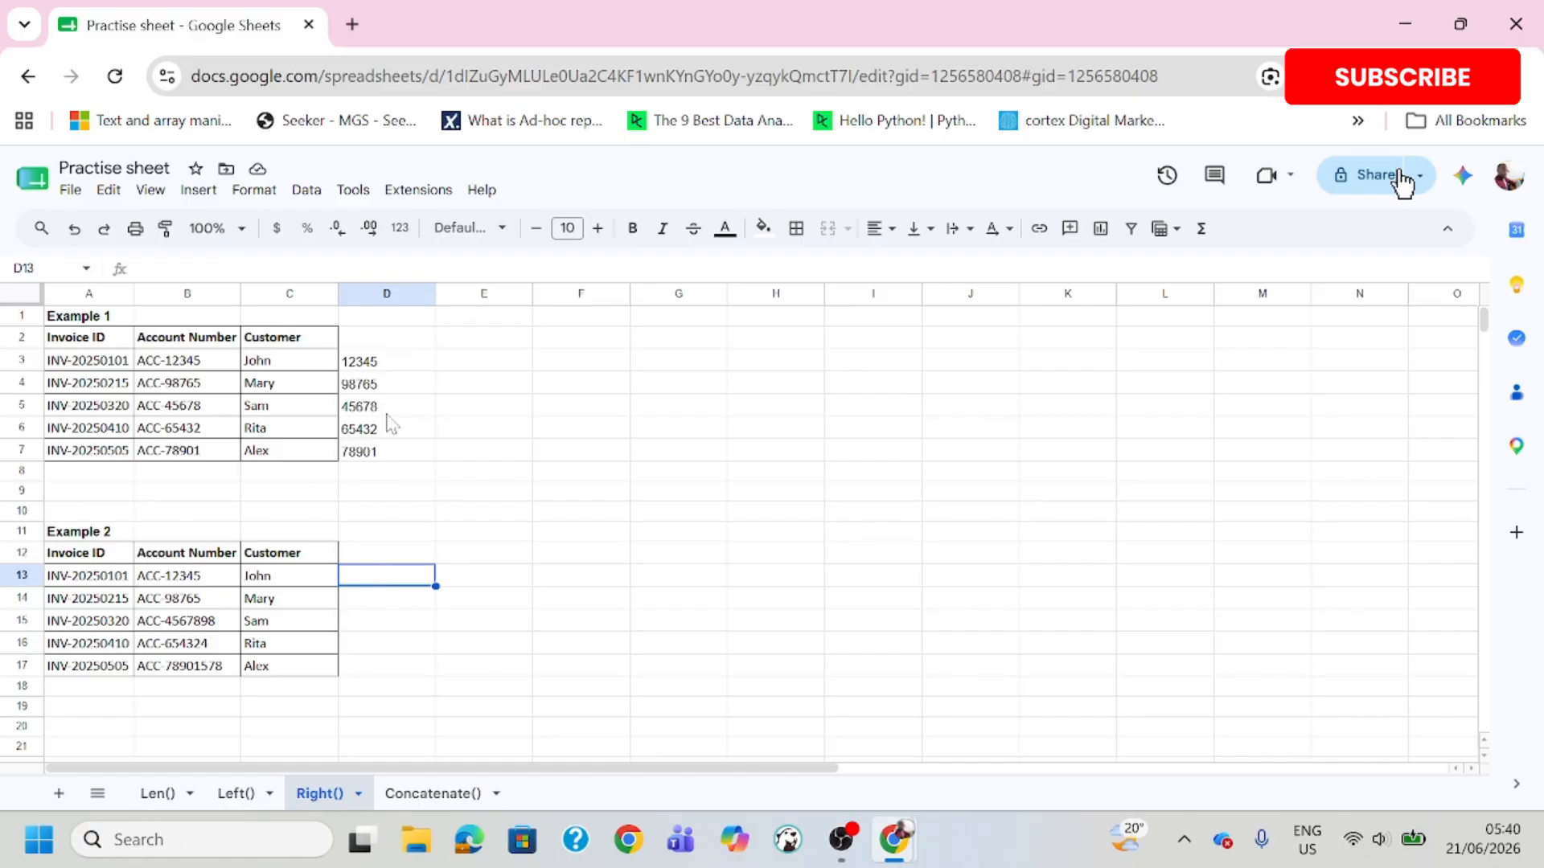
left_click(378, 364)
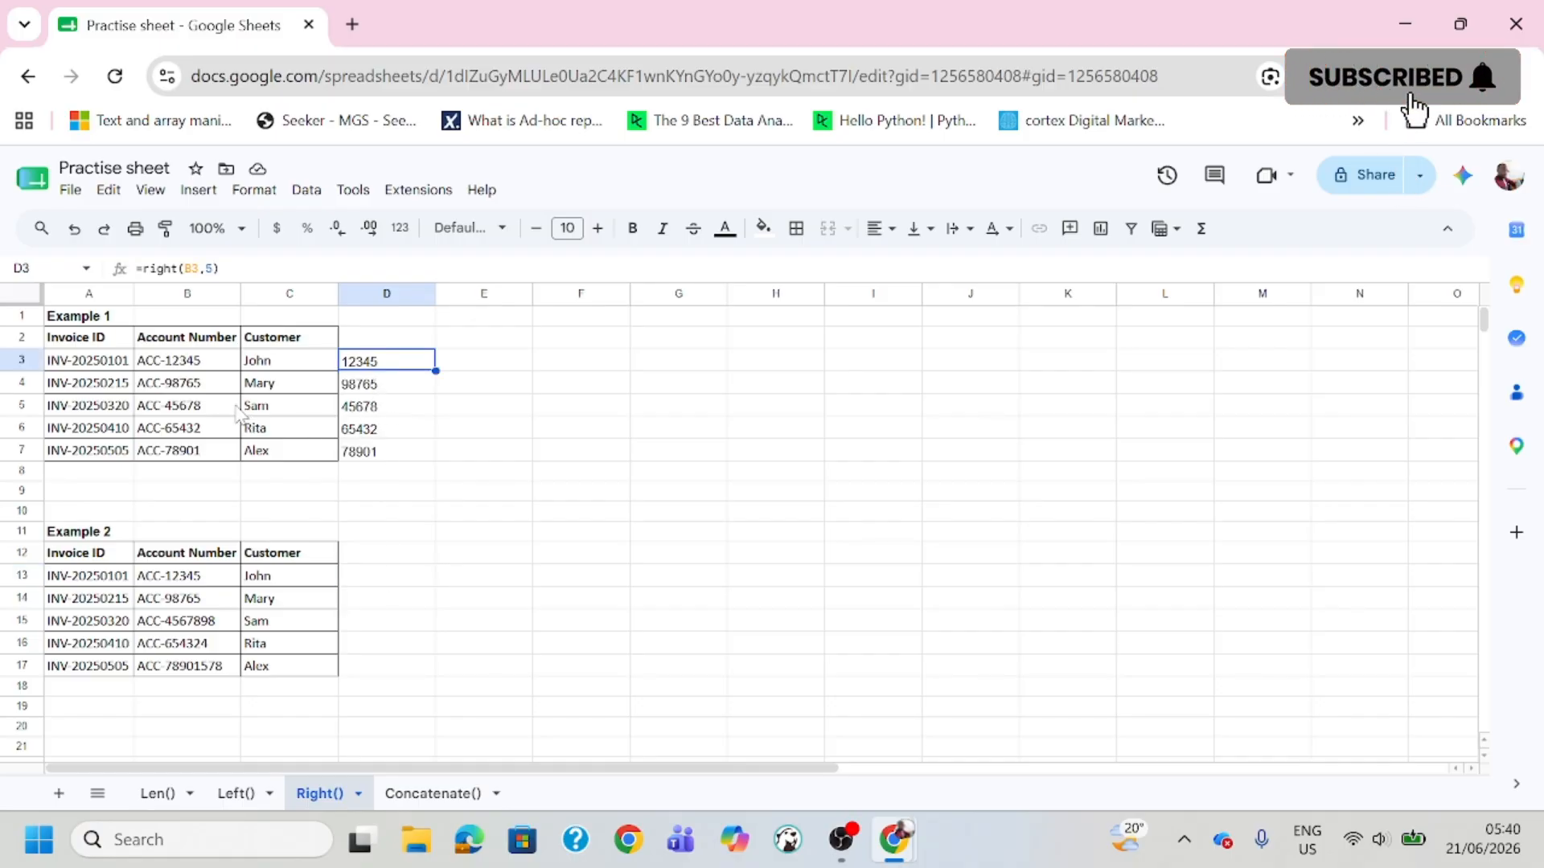
left_click(187, 405)
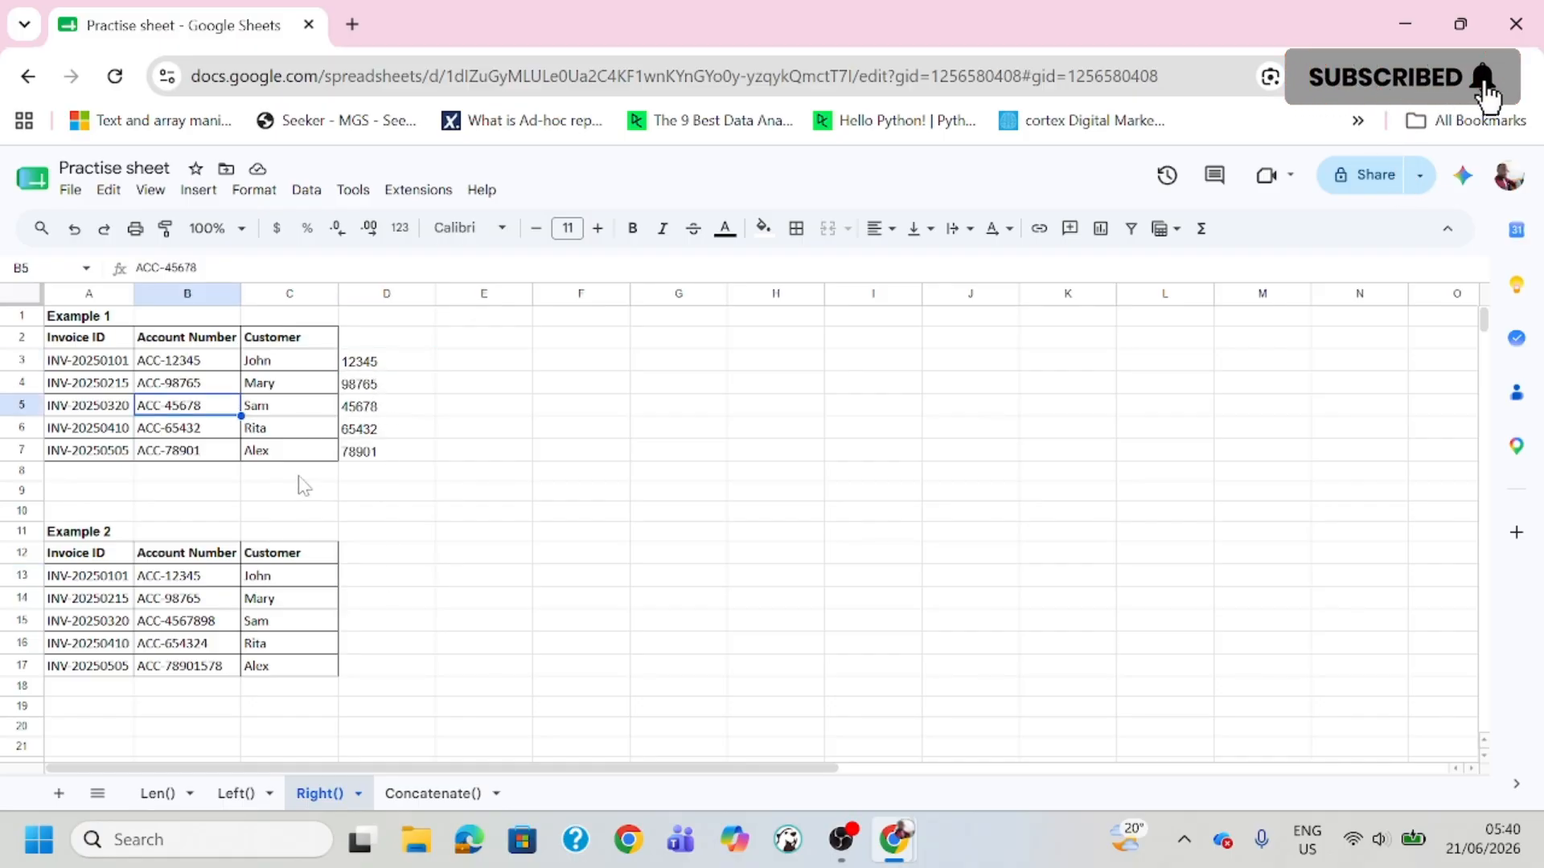
left_click(208, 367)
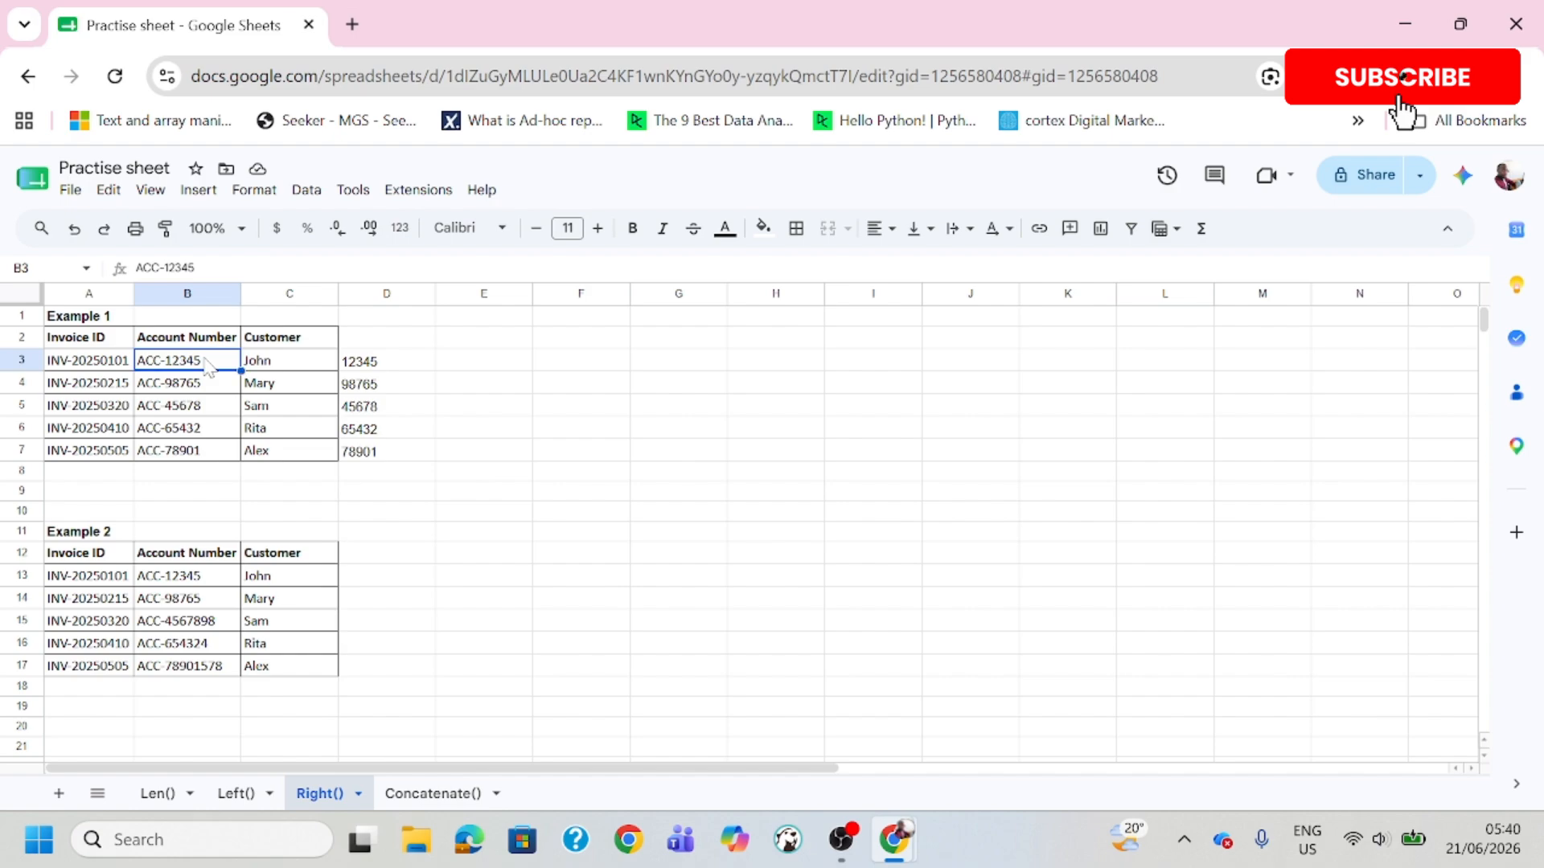
Step: Examine the Example 2 account numbers in B13:B17, checking how many digits follow the ACC- prefix in each
left_click(218, 583)
left_click(227, 609)
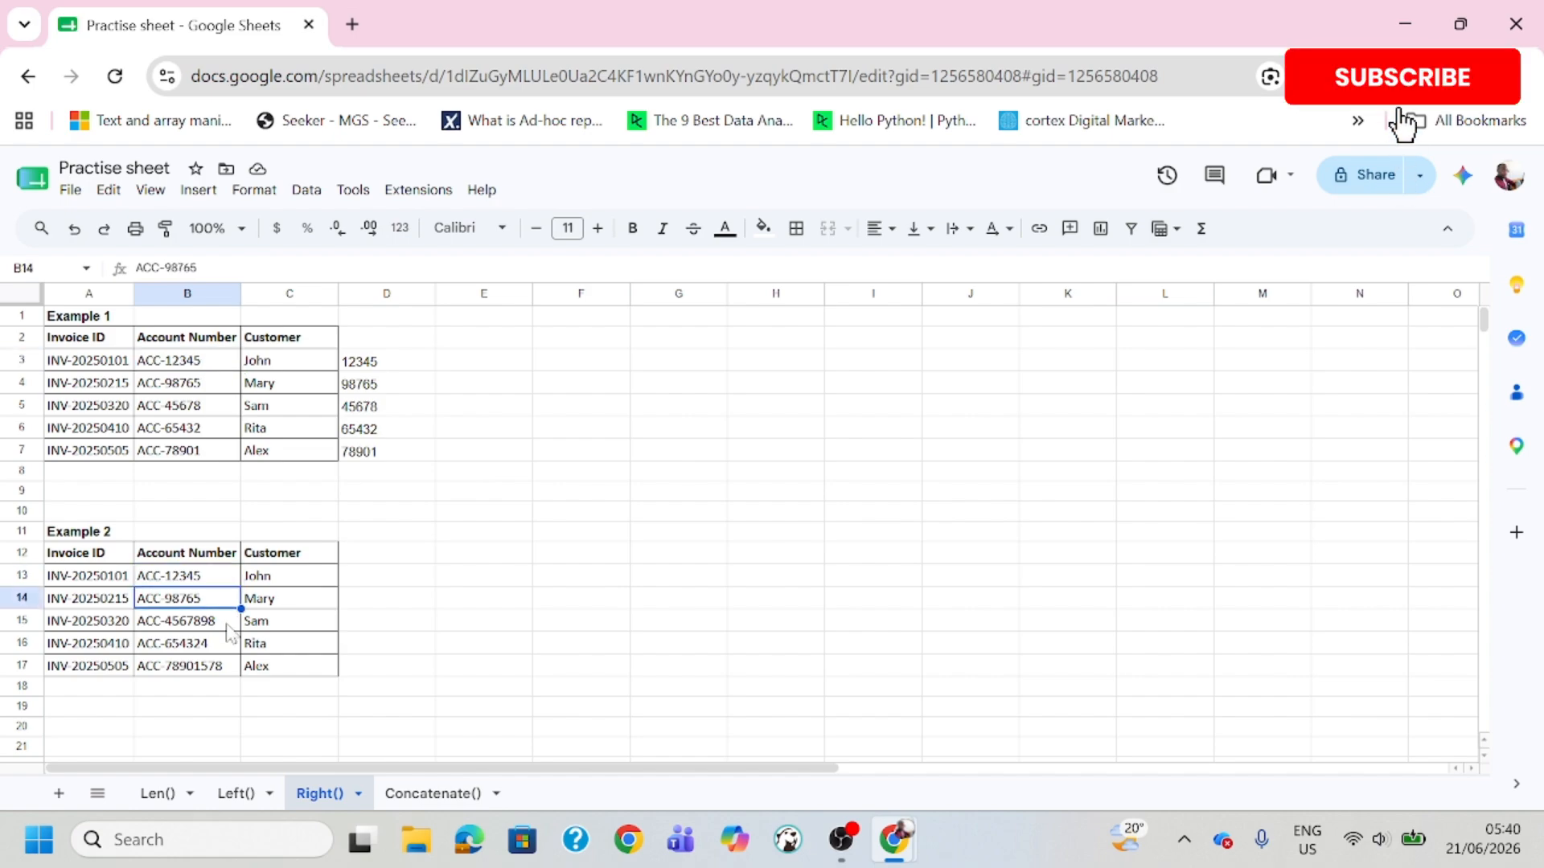
left_click(219, 628)
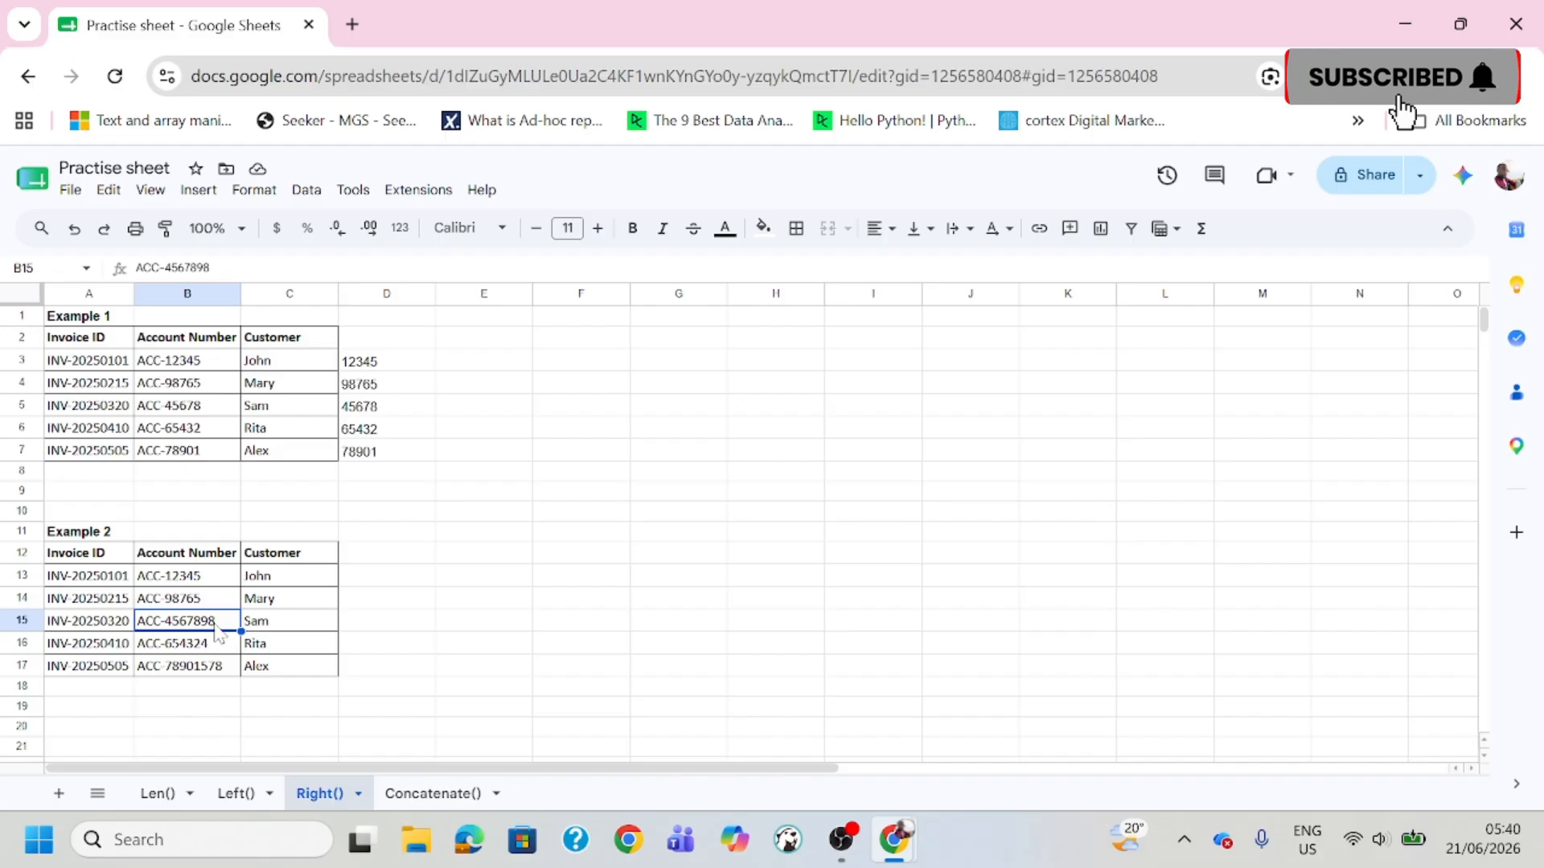
left_click(219, 654)
left_click(219, 674)
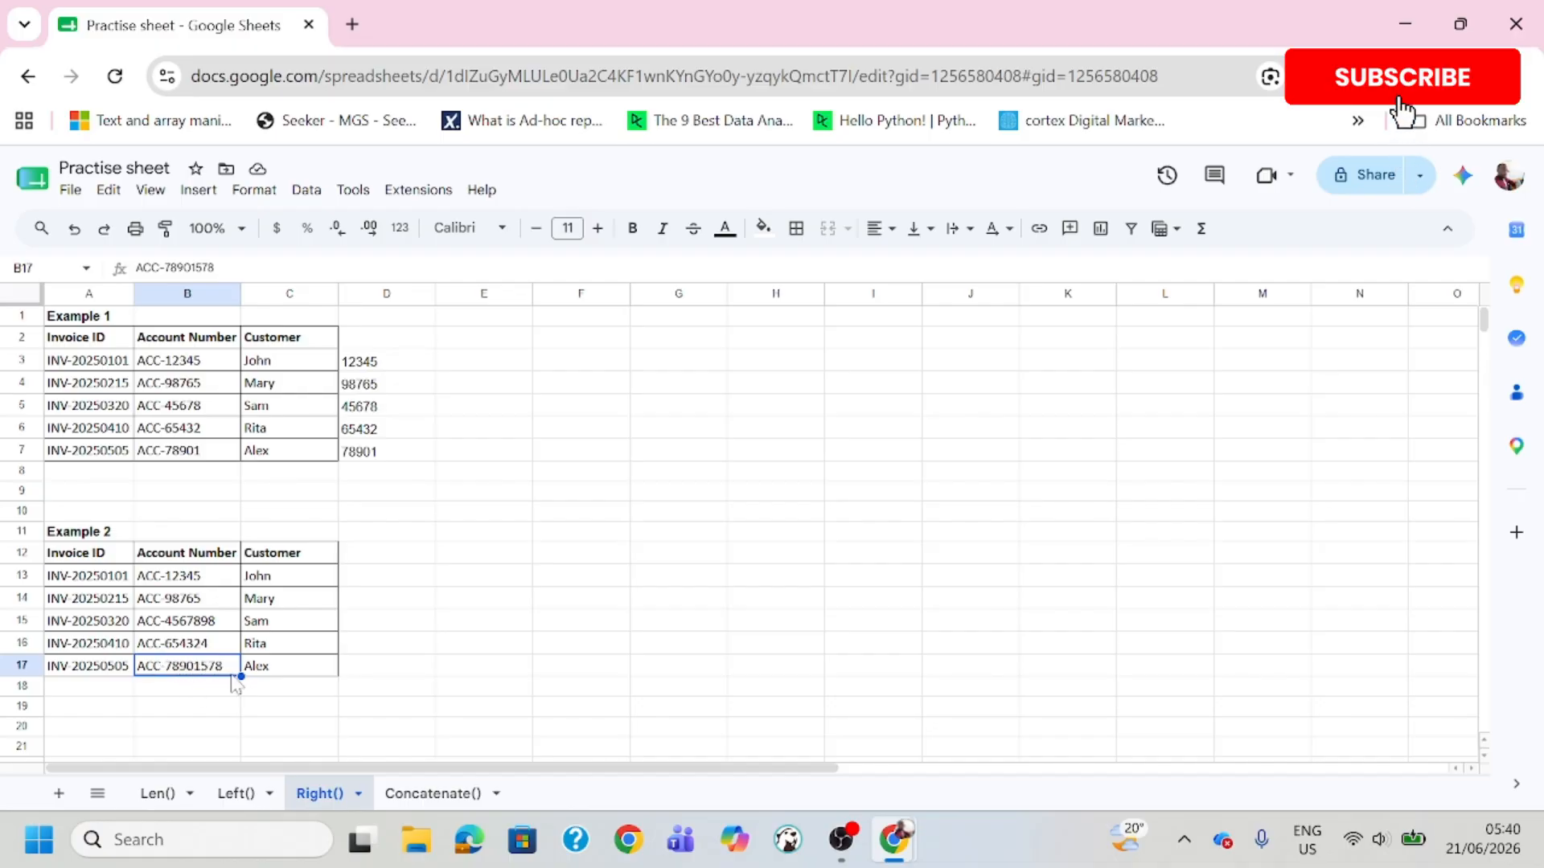
left_click(201, 648)
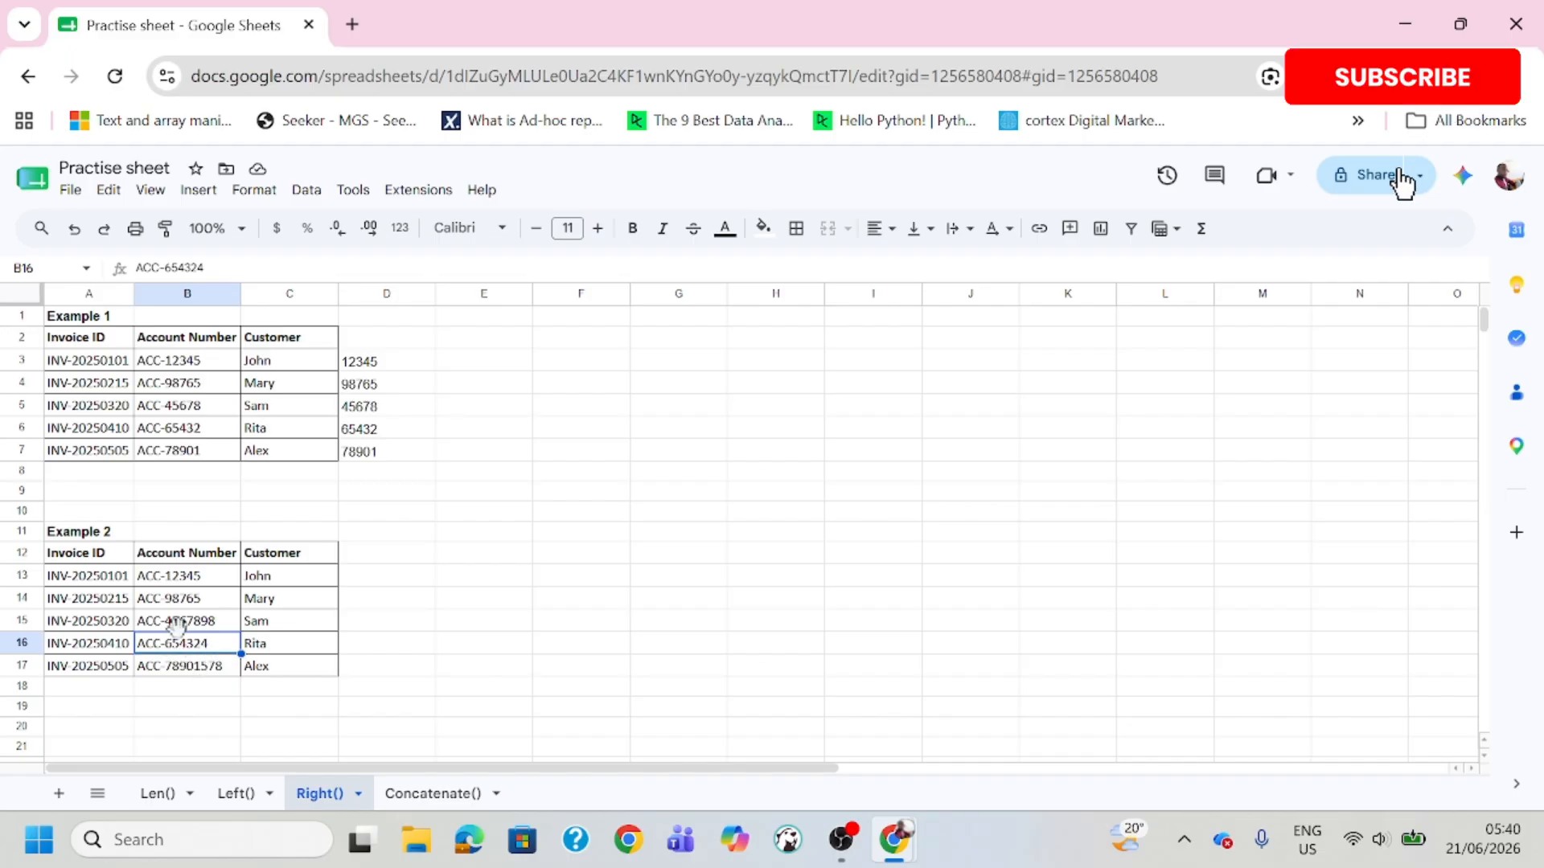
left_click(224, 630)
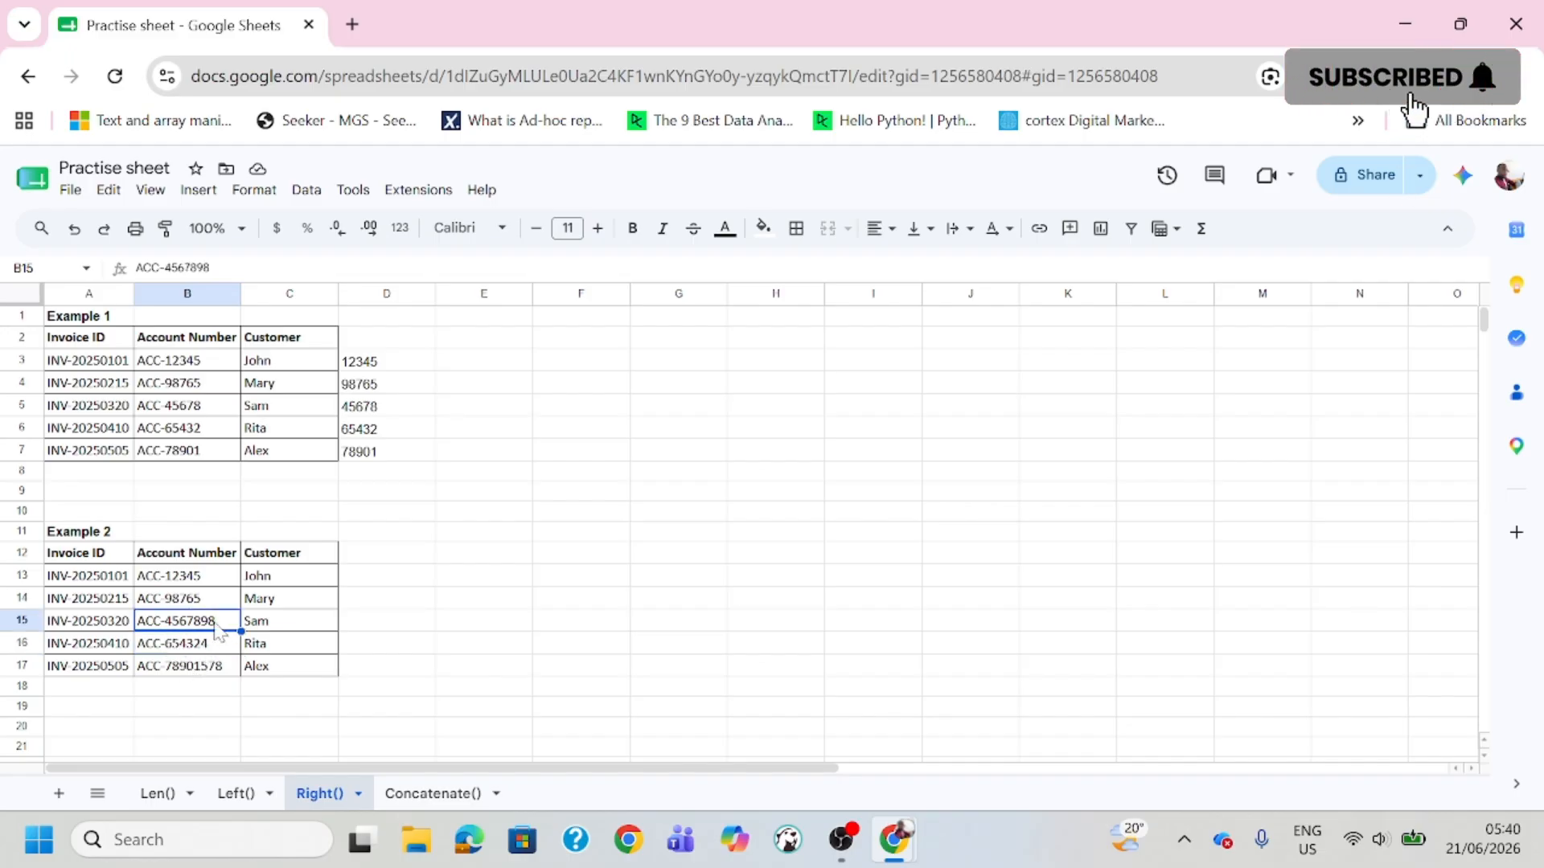
left_click(215, 597)
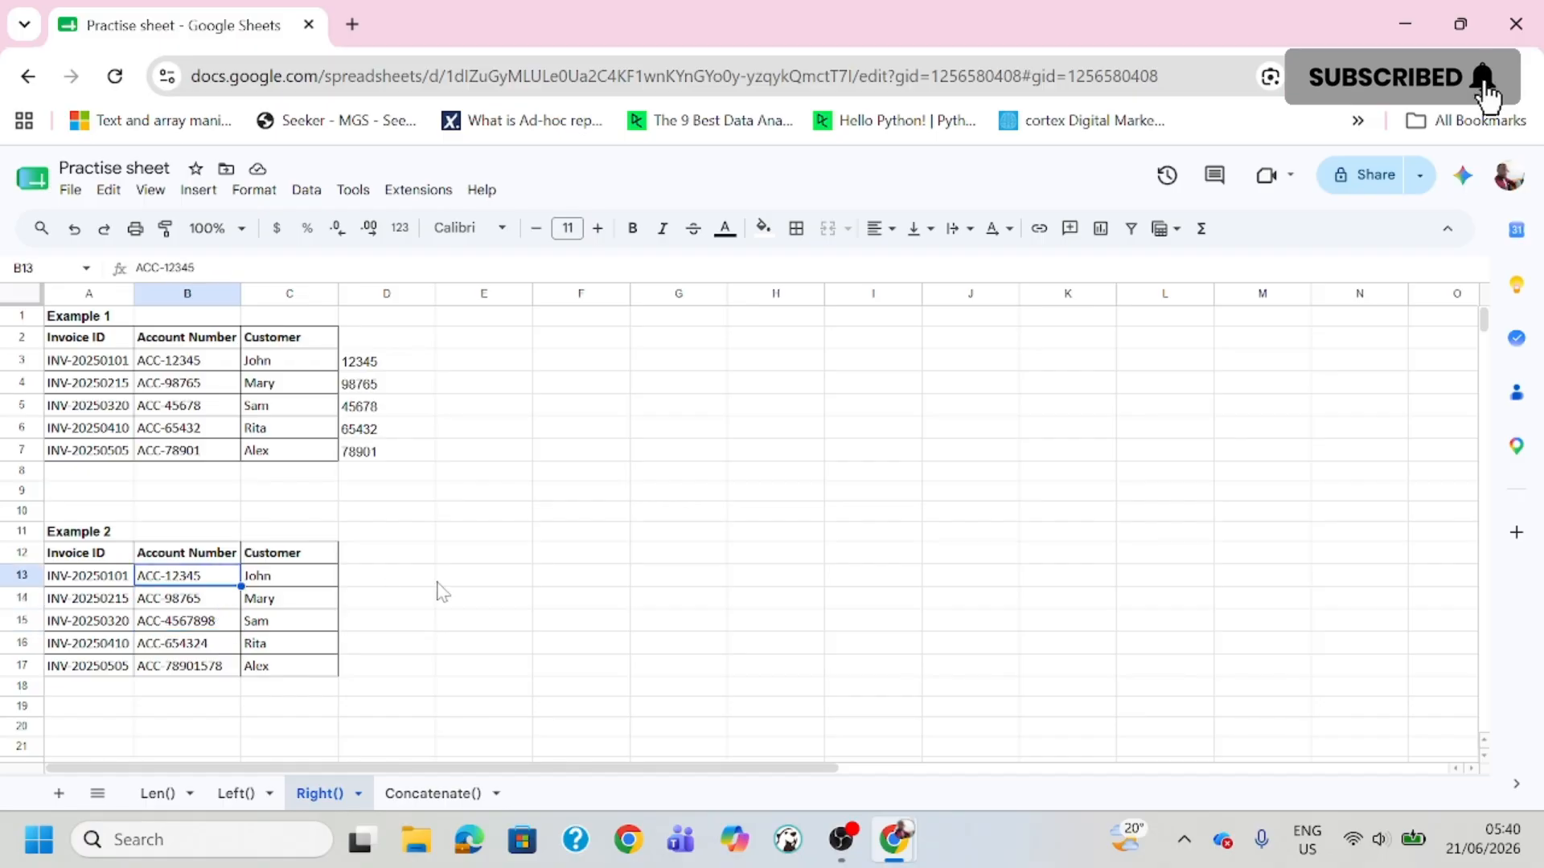
Step: Enter =right(B13,5) in D13 and accept the suggested autofill for the remaining Example 2 account numbers down to D17
left_click(384, 579)
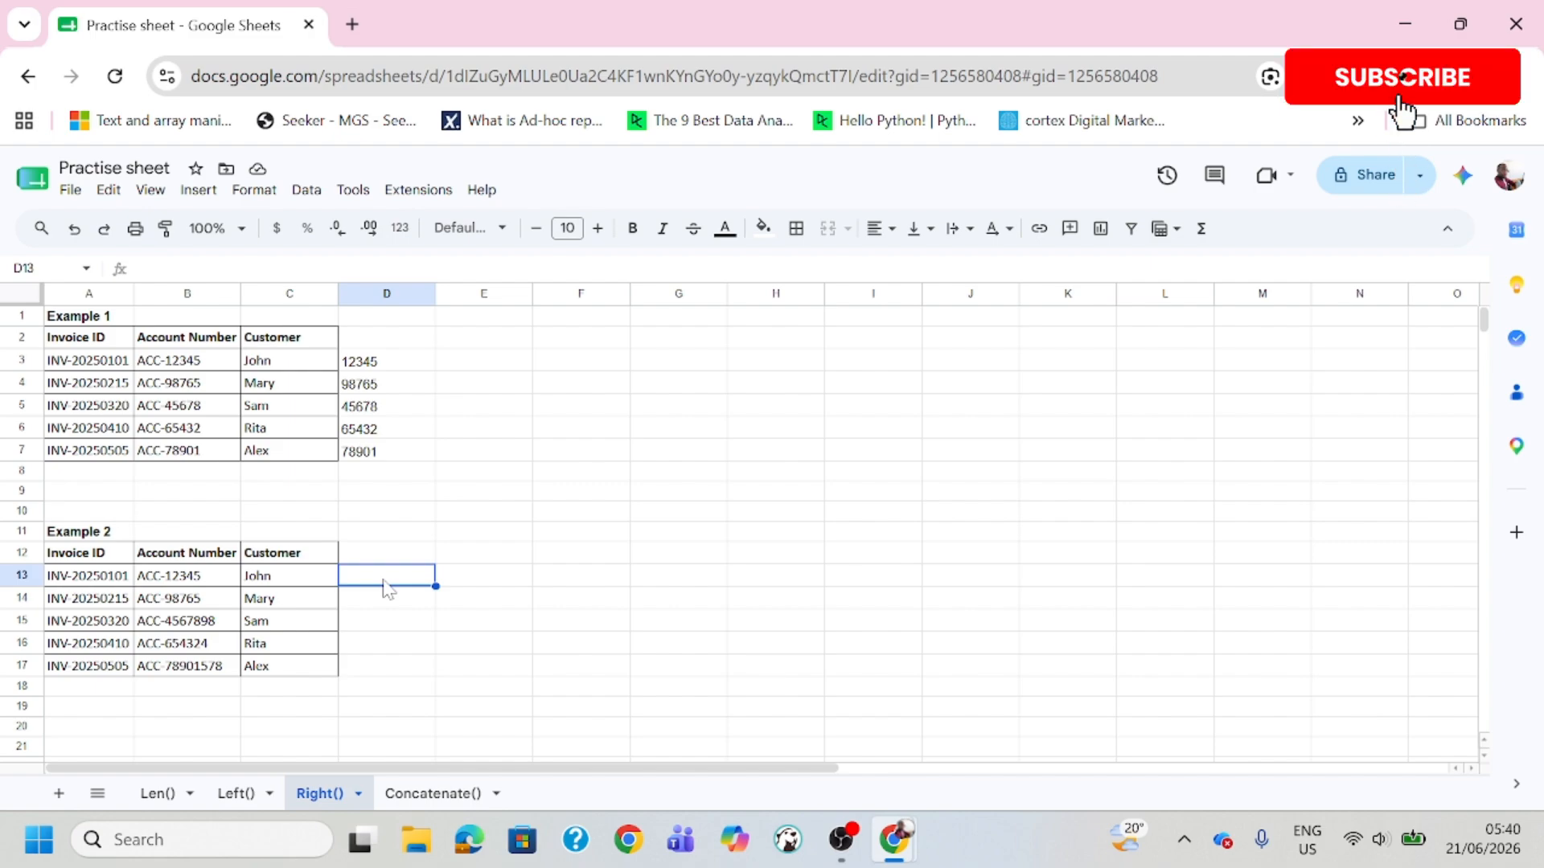
type("=")
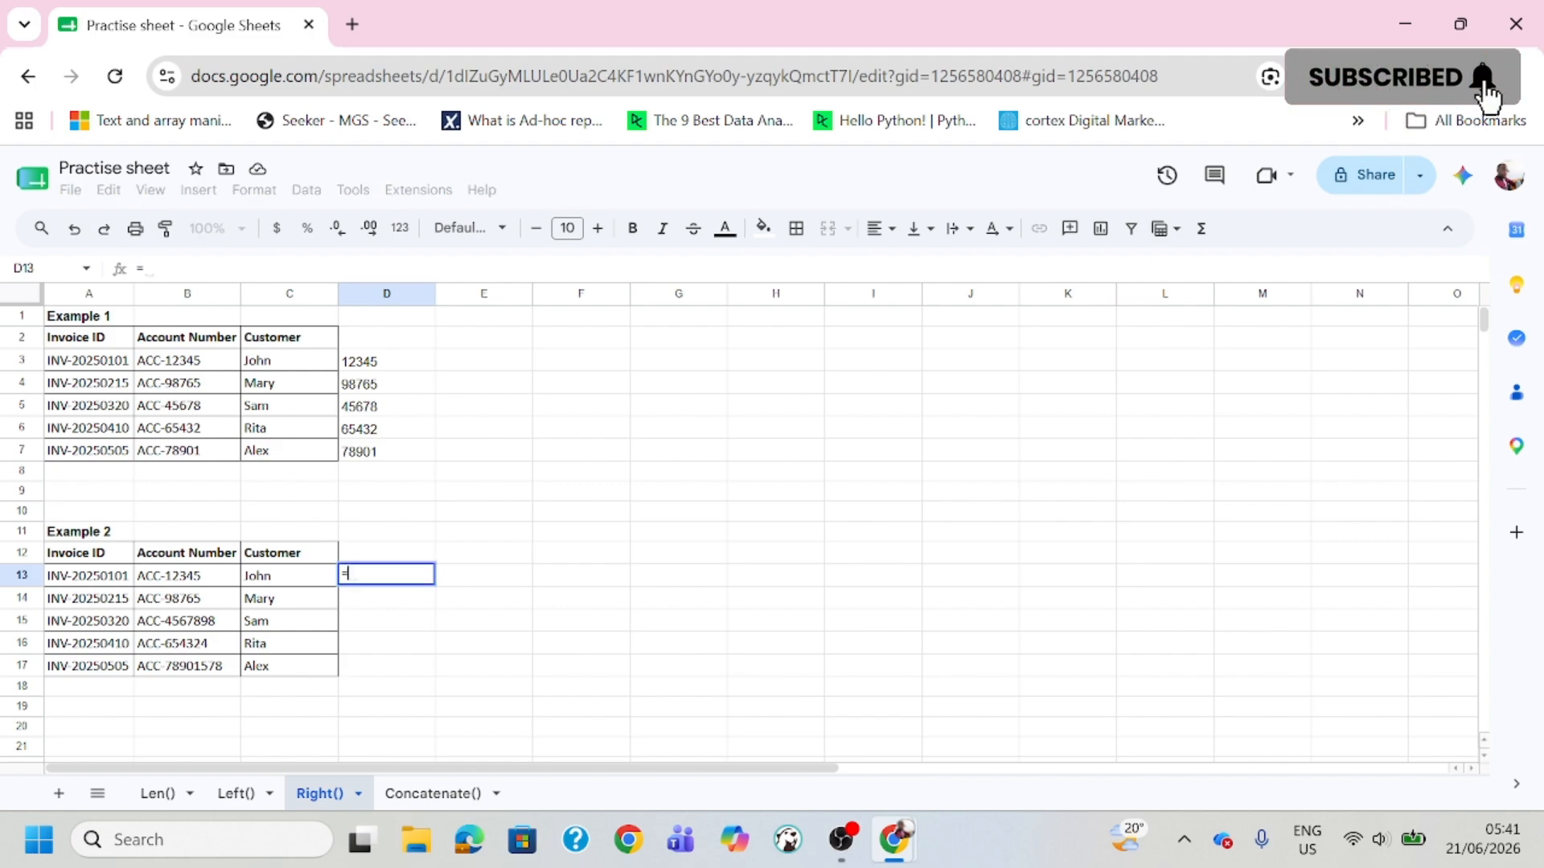
type("right")
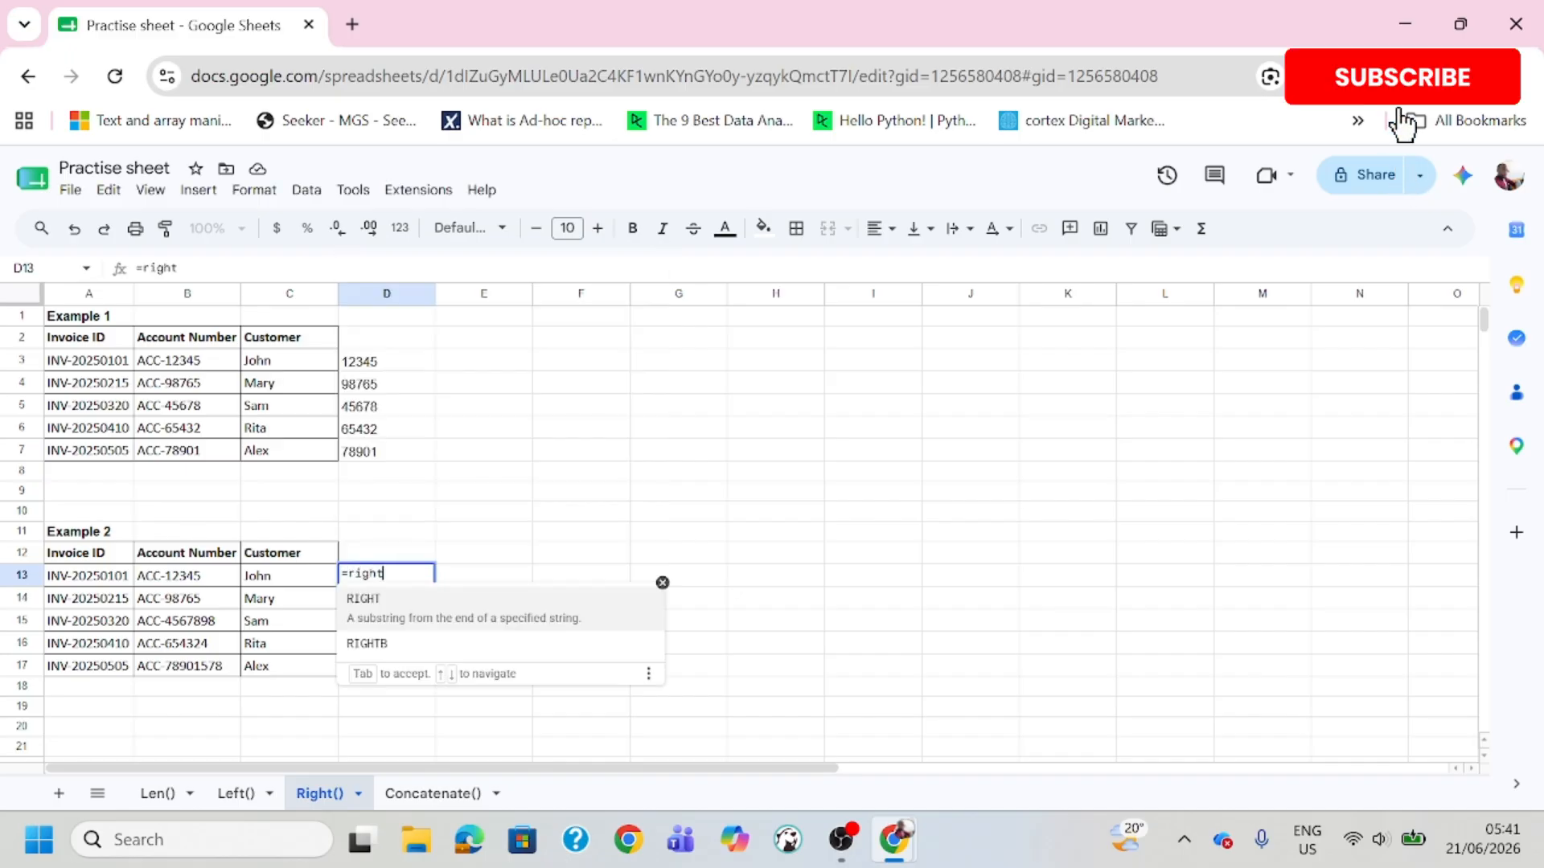
type("(")
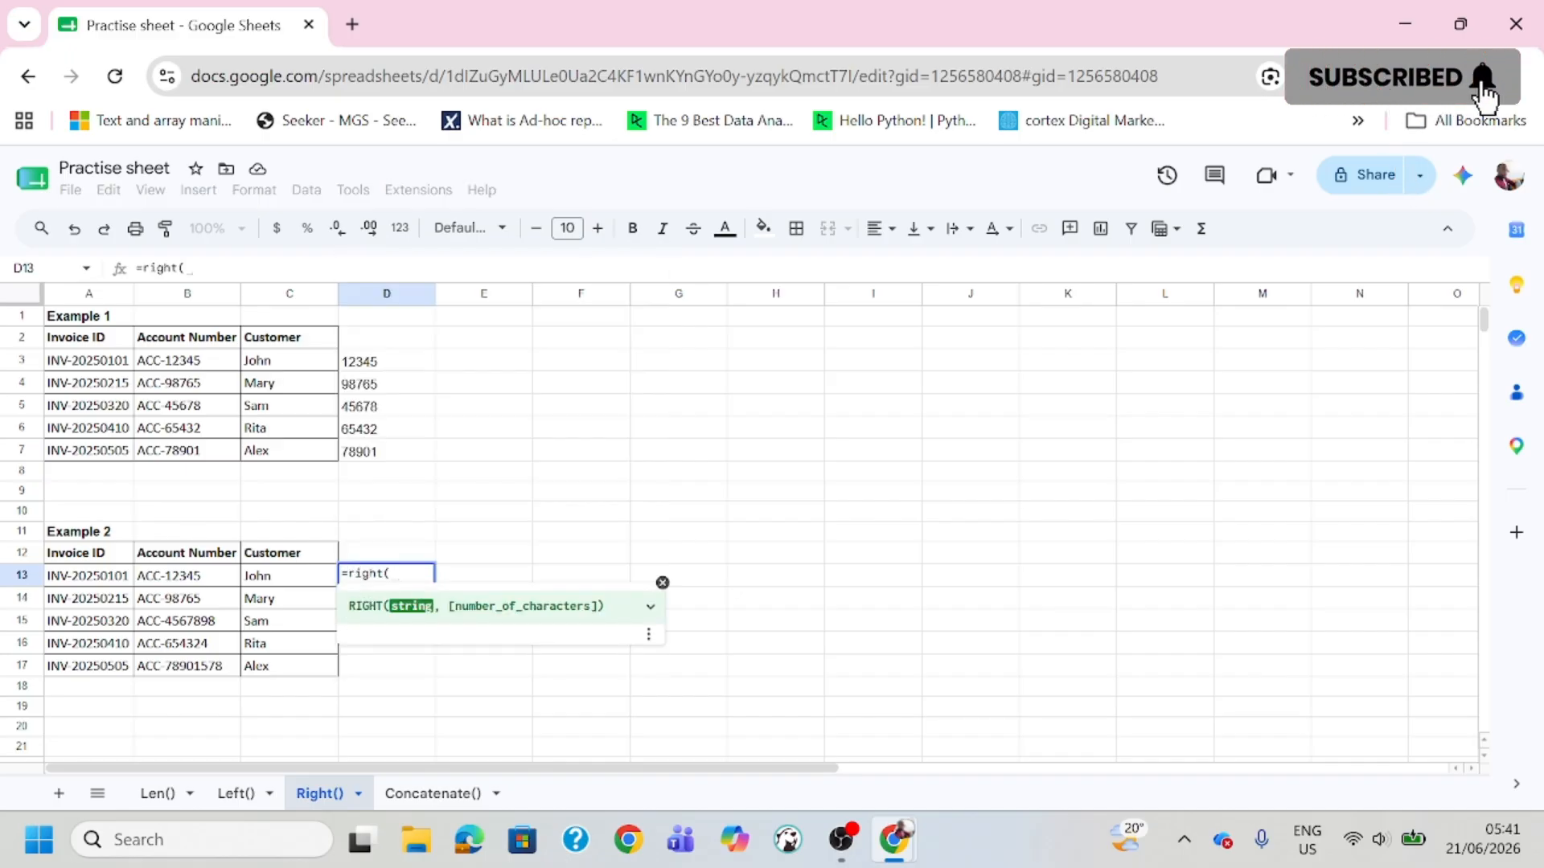
left_click(208, 576)
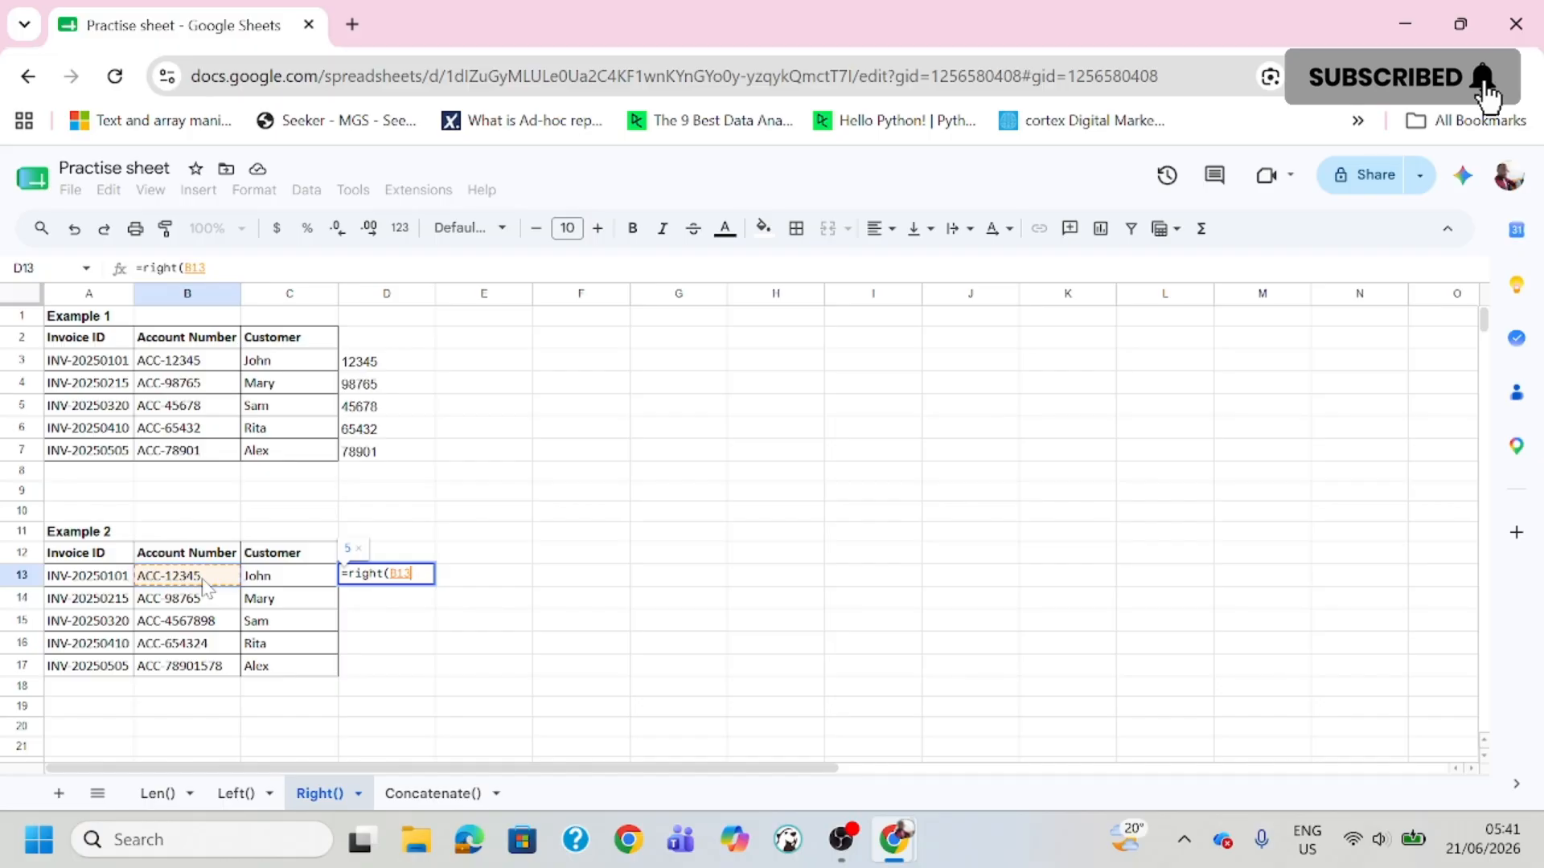
type(",")
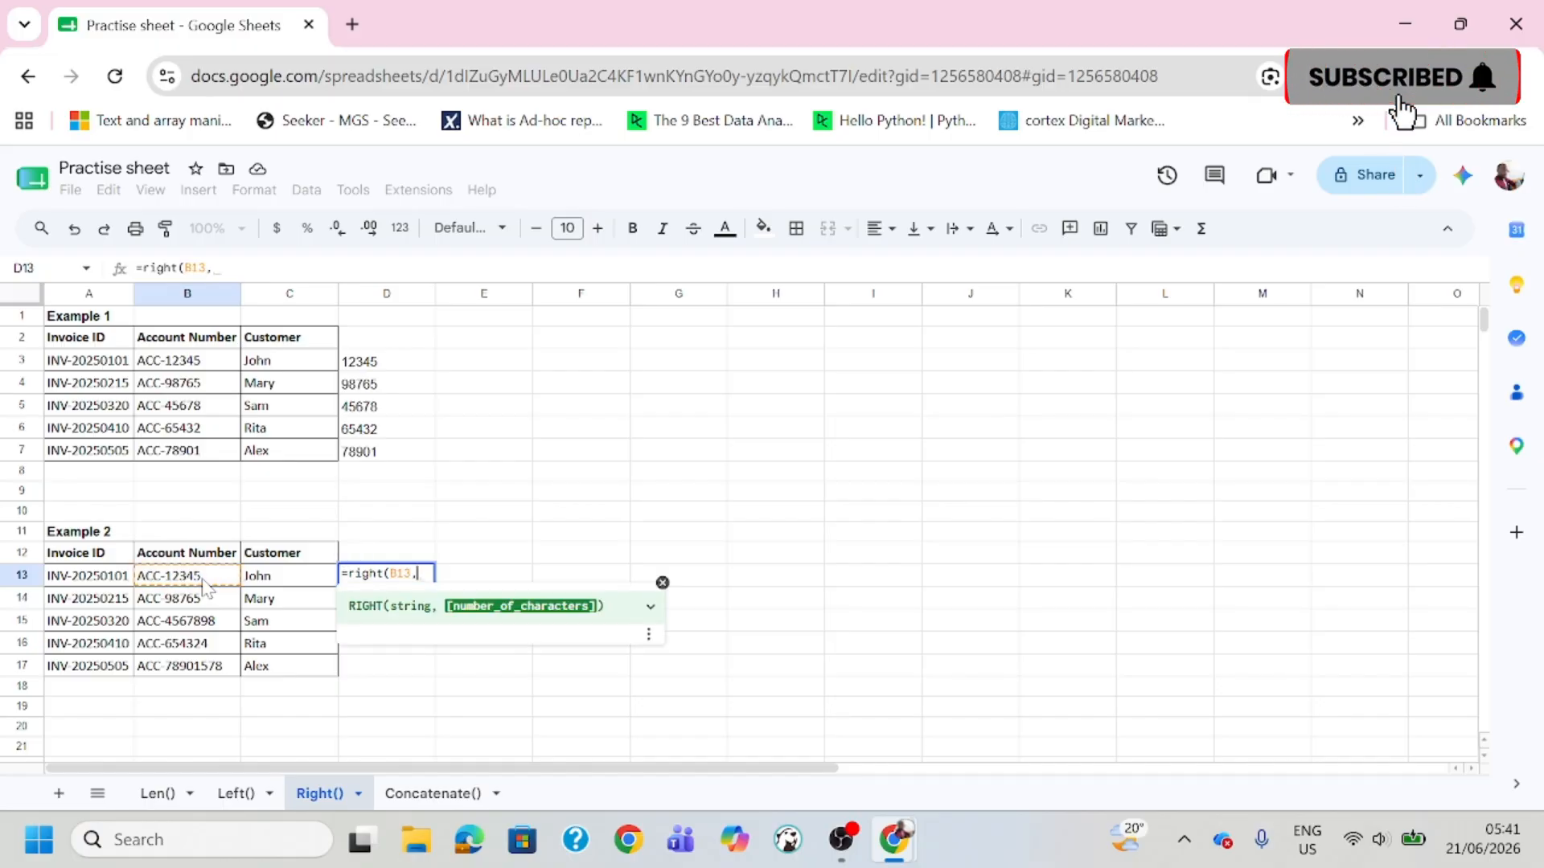
type("5")
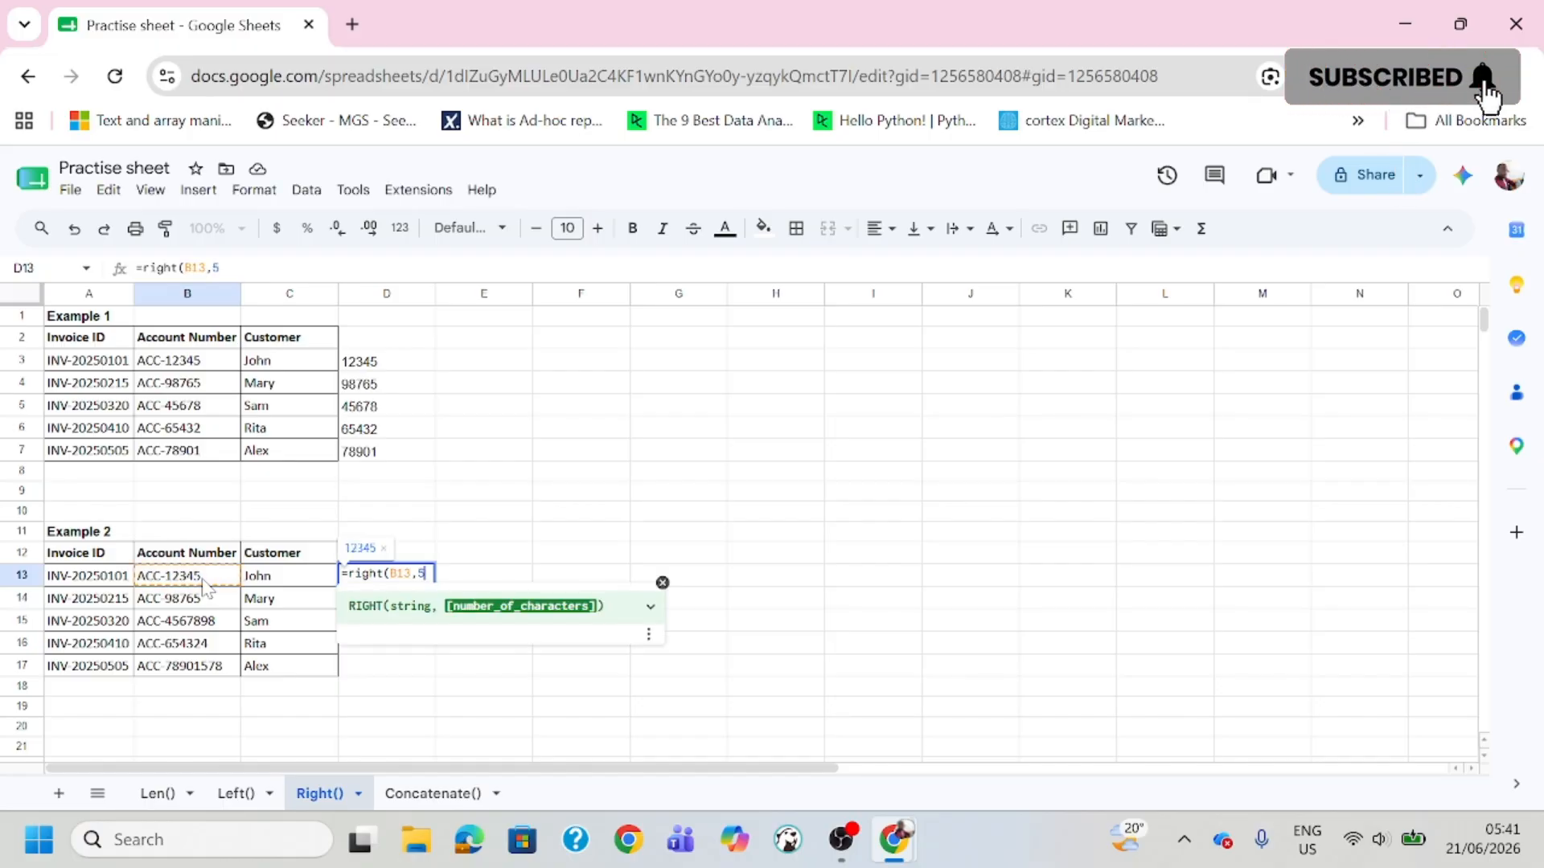
type(")")
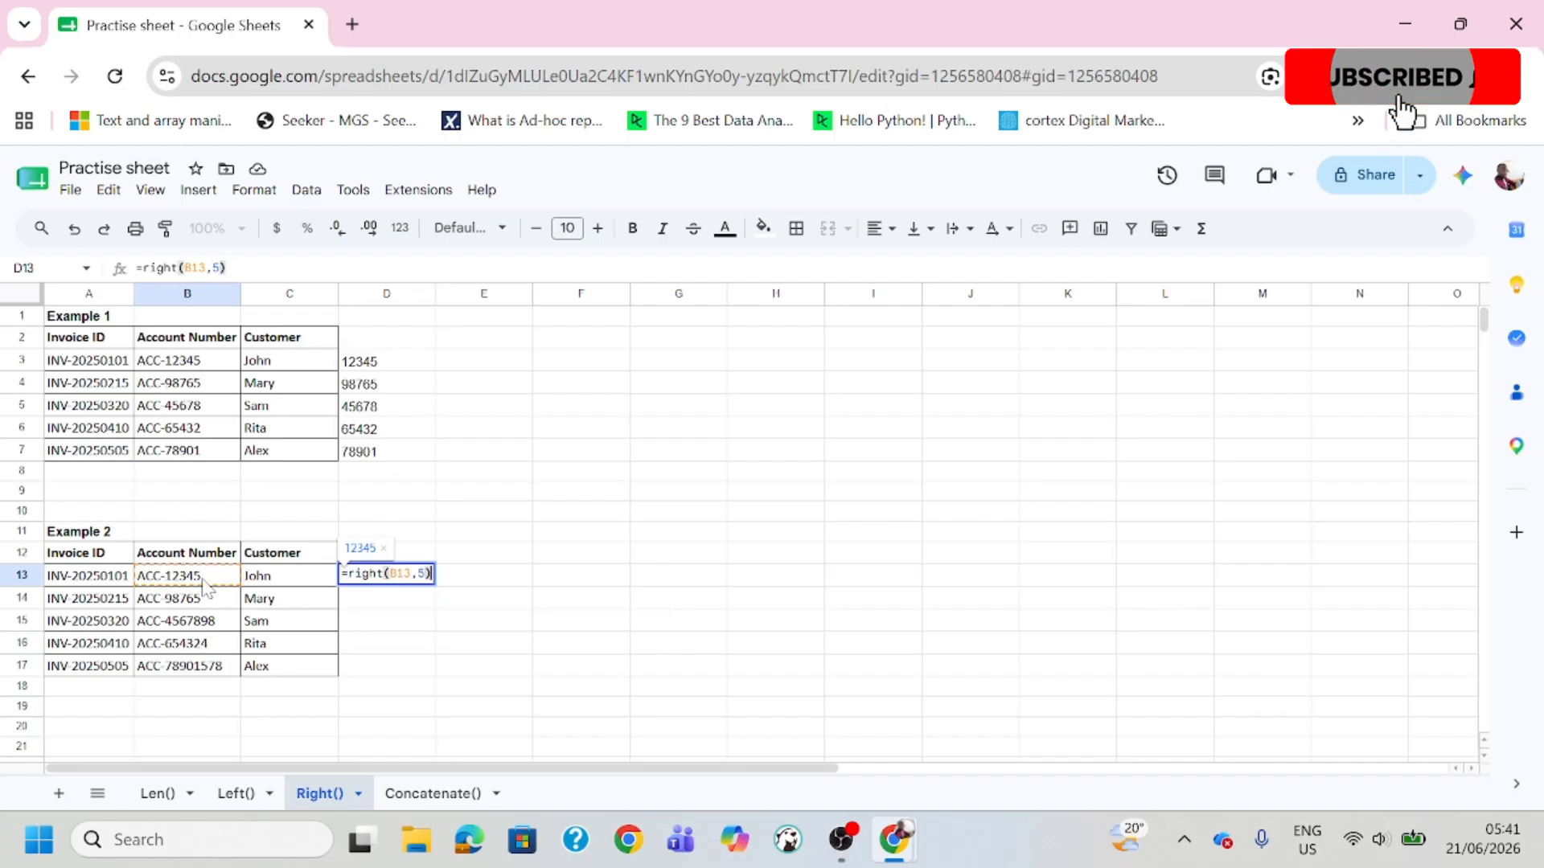
key("Return")
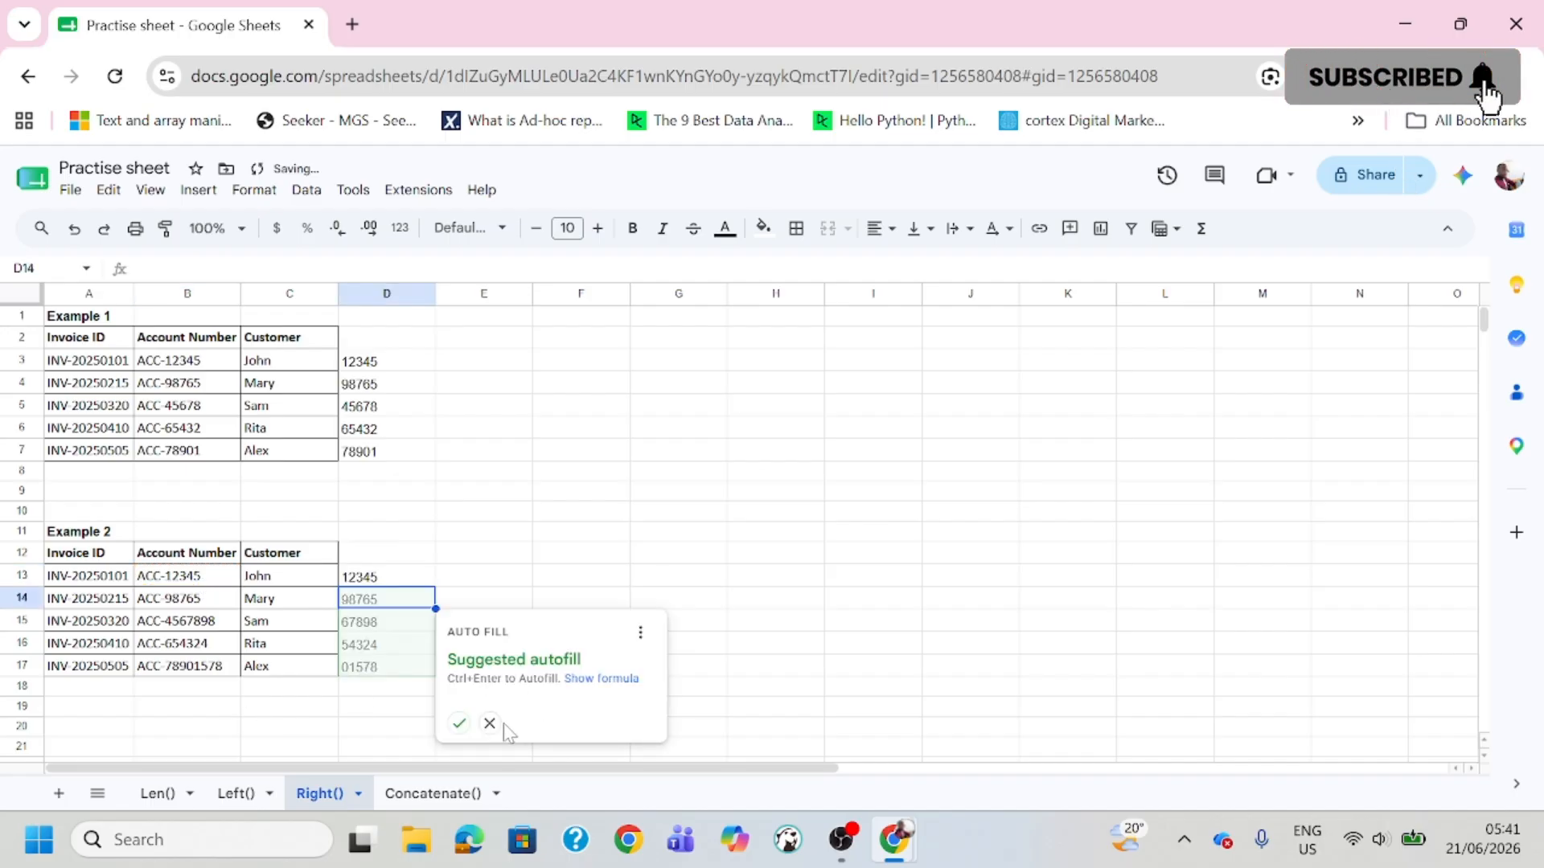
left_click(457, 724)
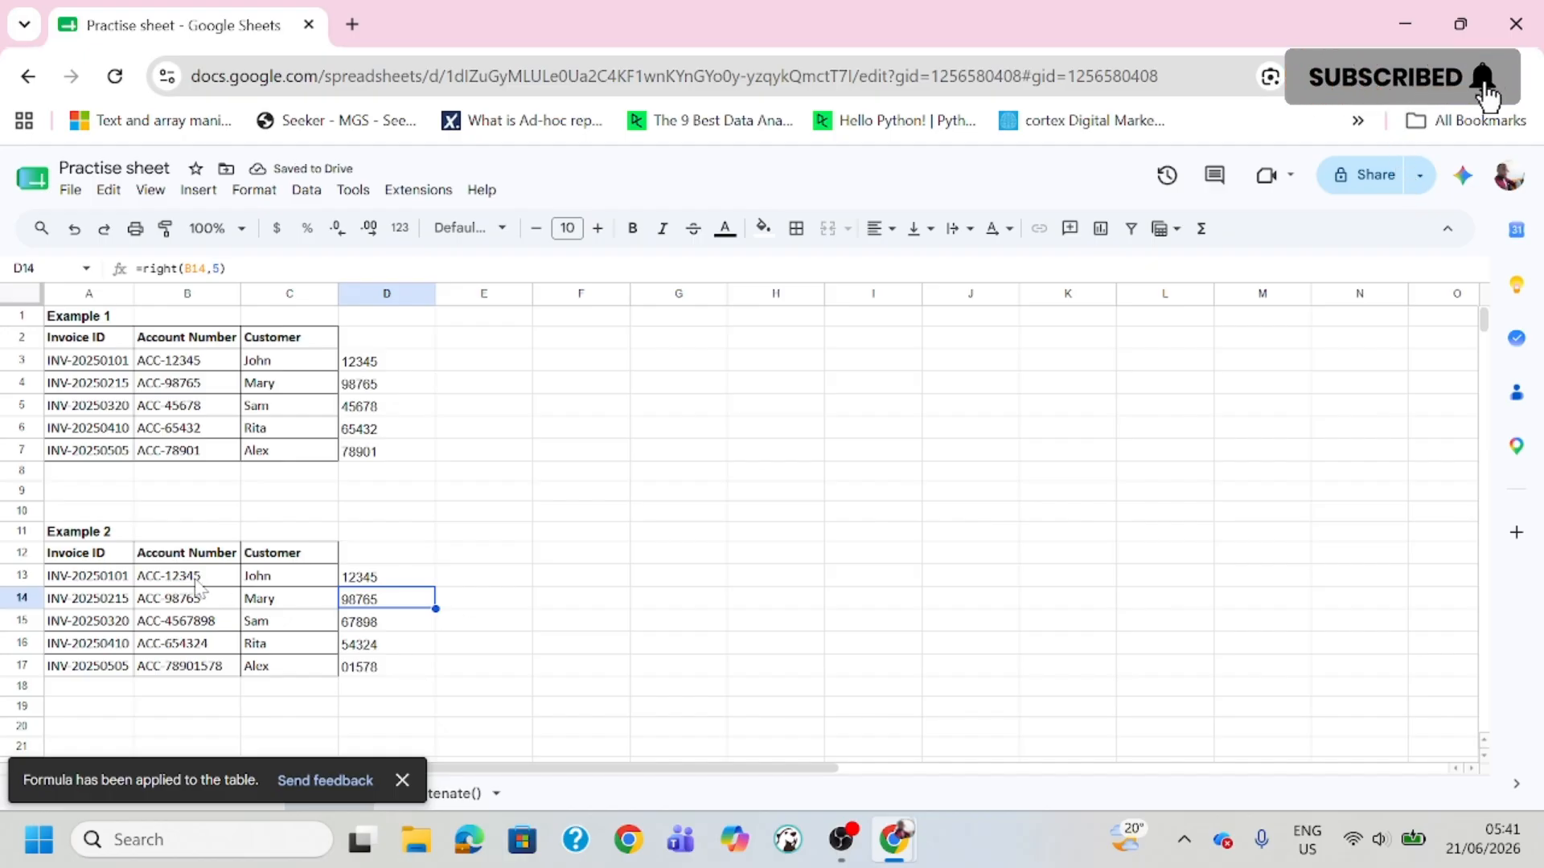
left_click(369, 582)
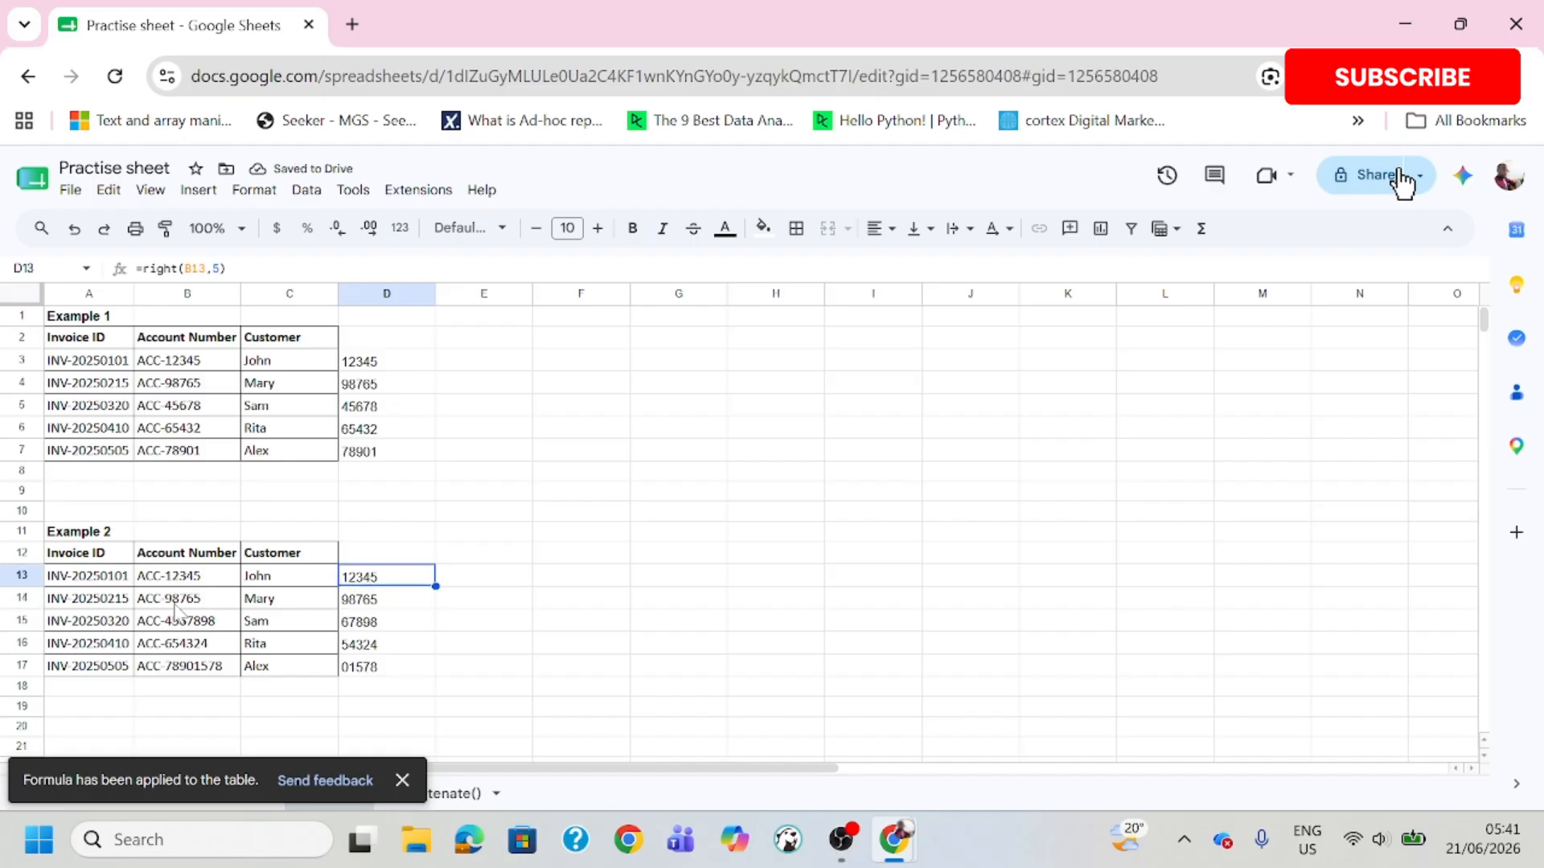
Step: Compare the extracted digits in D14:D17 with the Example 2 account numbers of varying length in column B
left_click(365, 607)
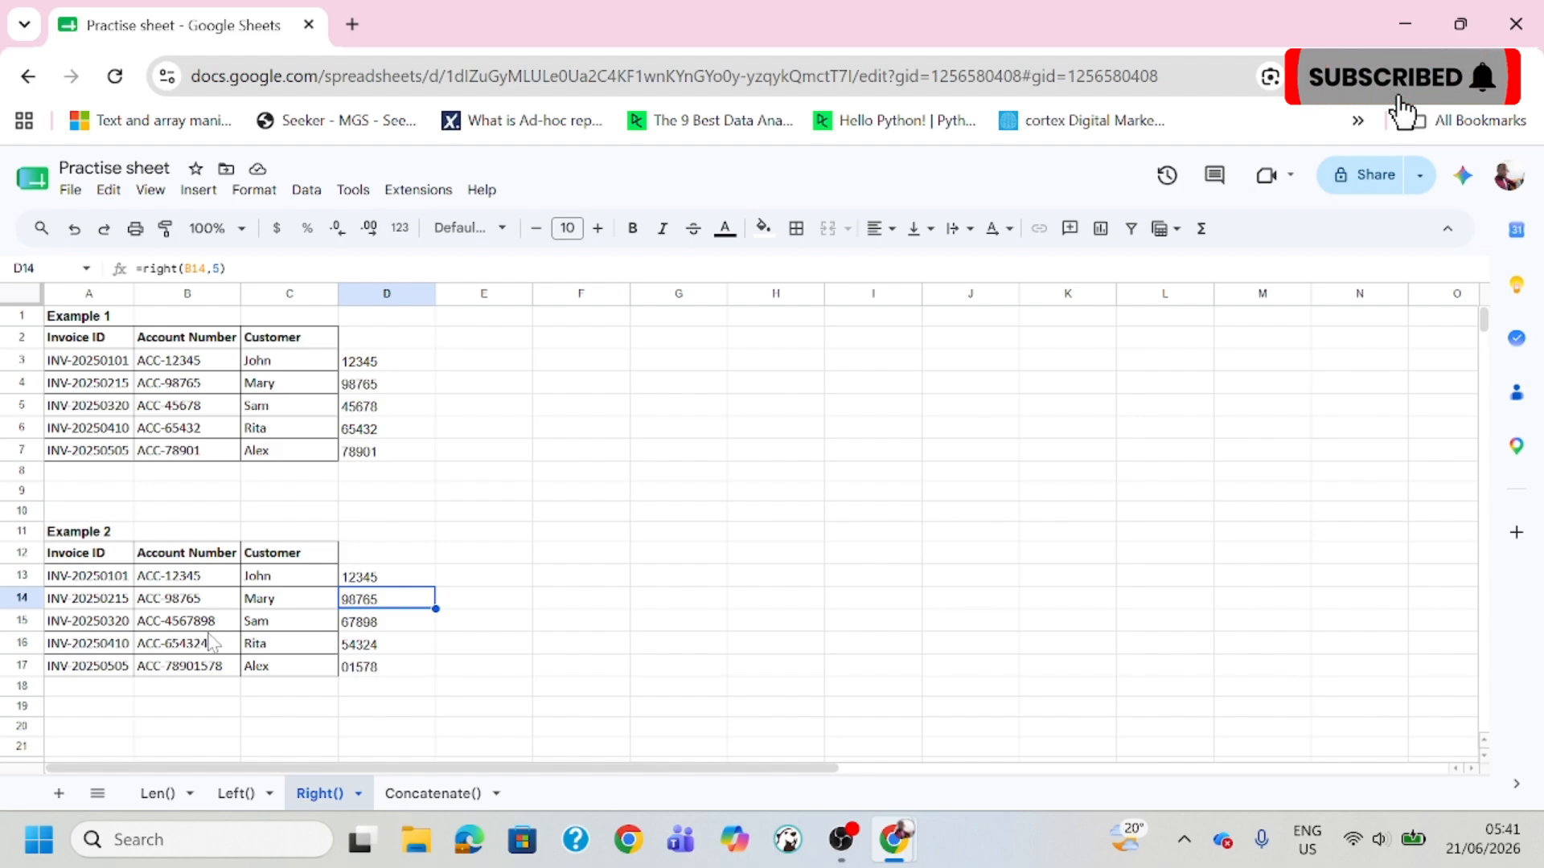
left_click(374, 627)
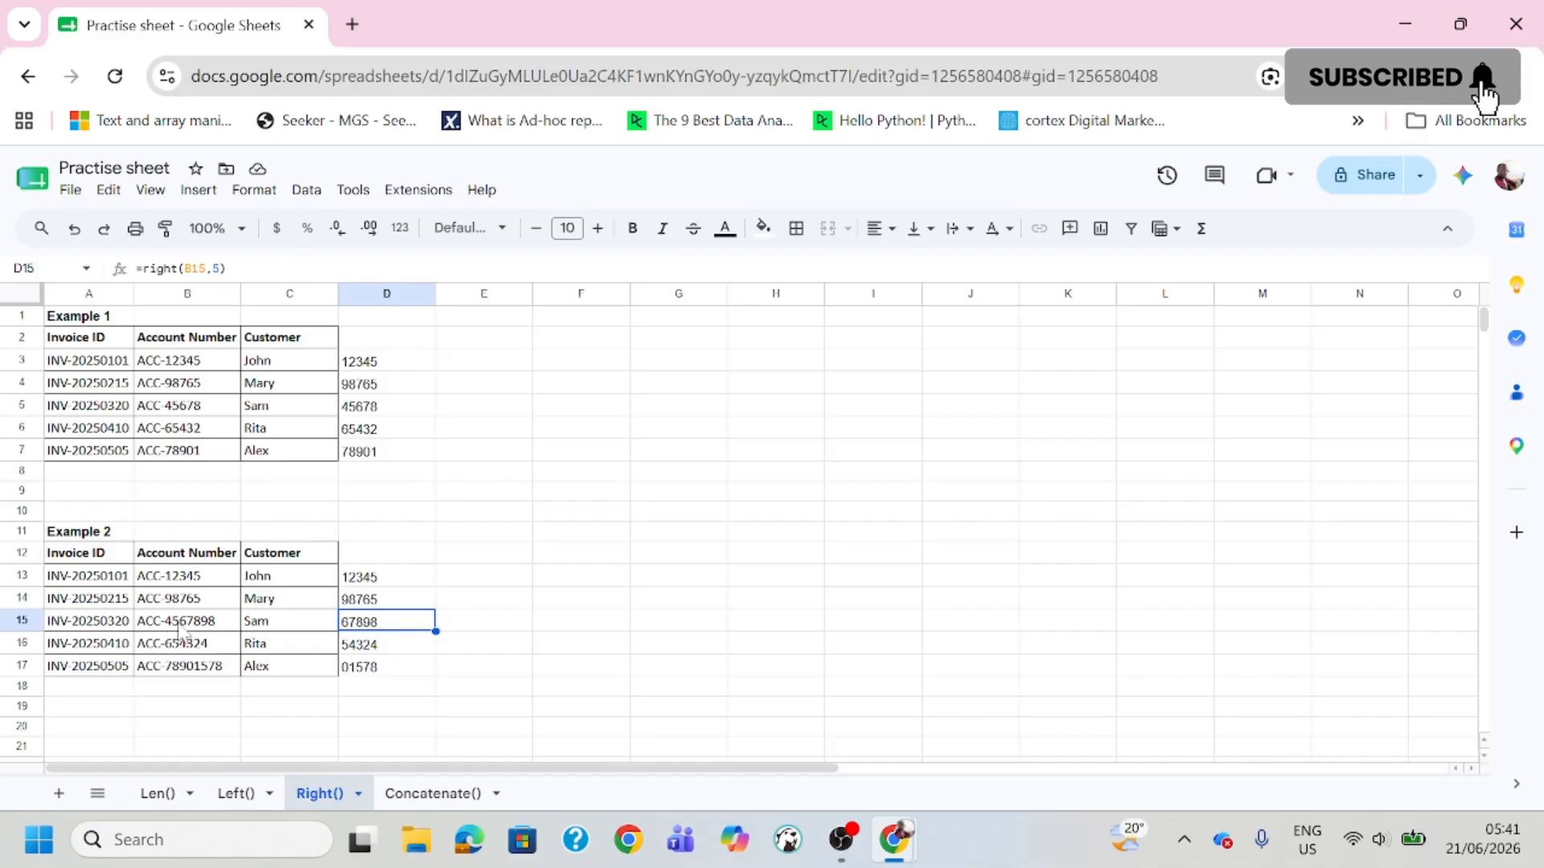
left_click(378, 644)
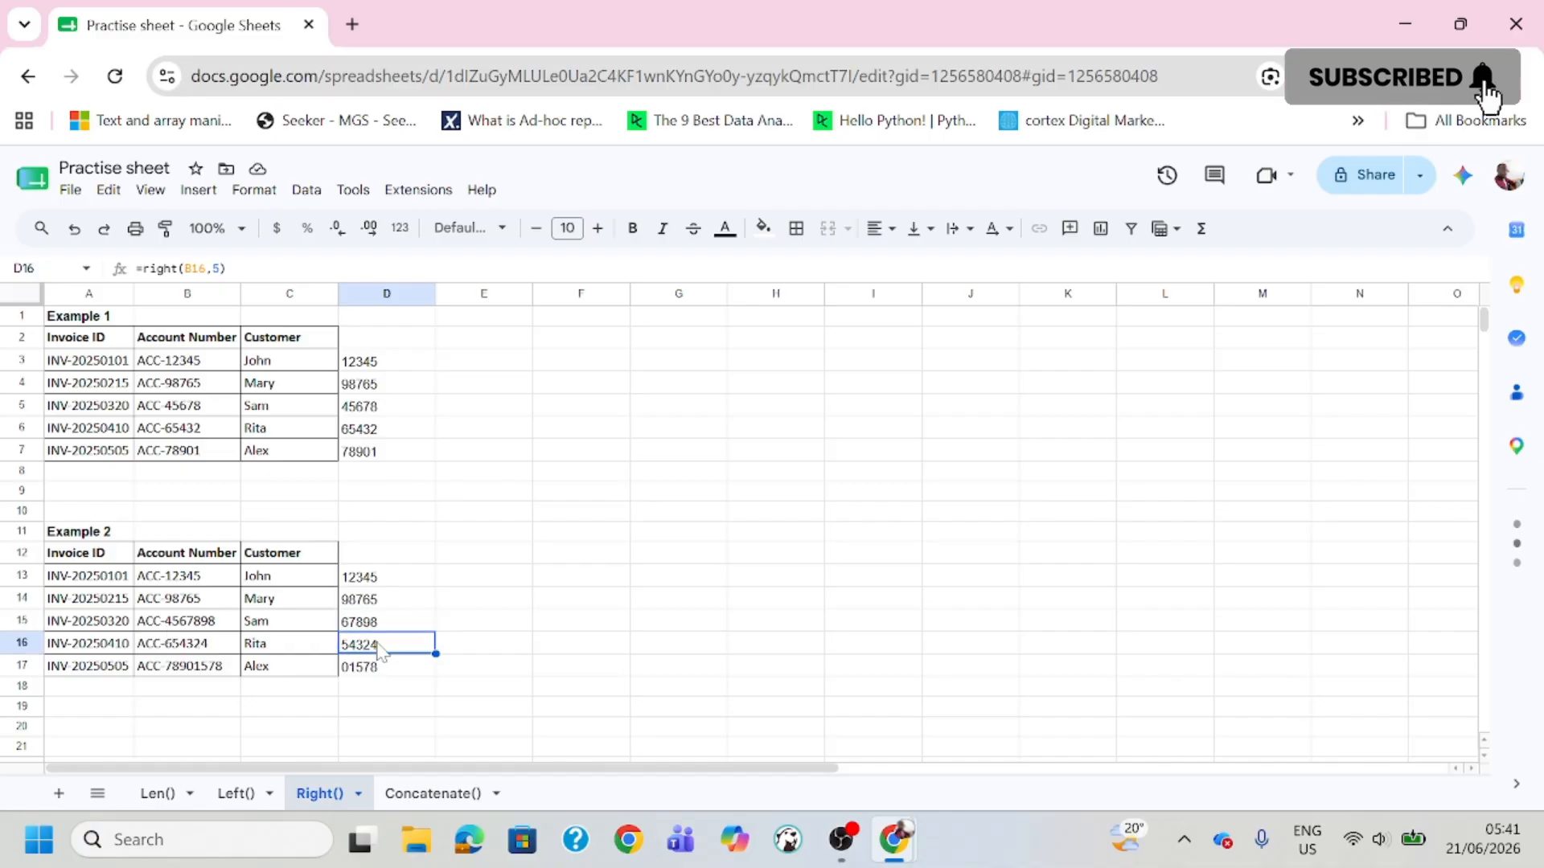
left_click(373, 668)
left_click(374, 645)
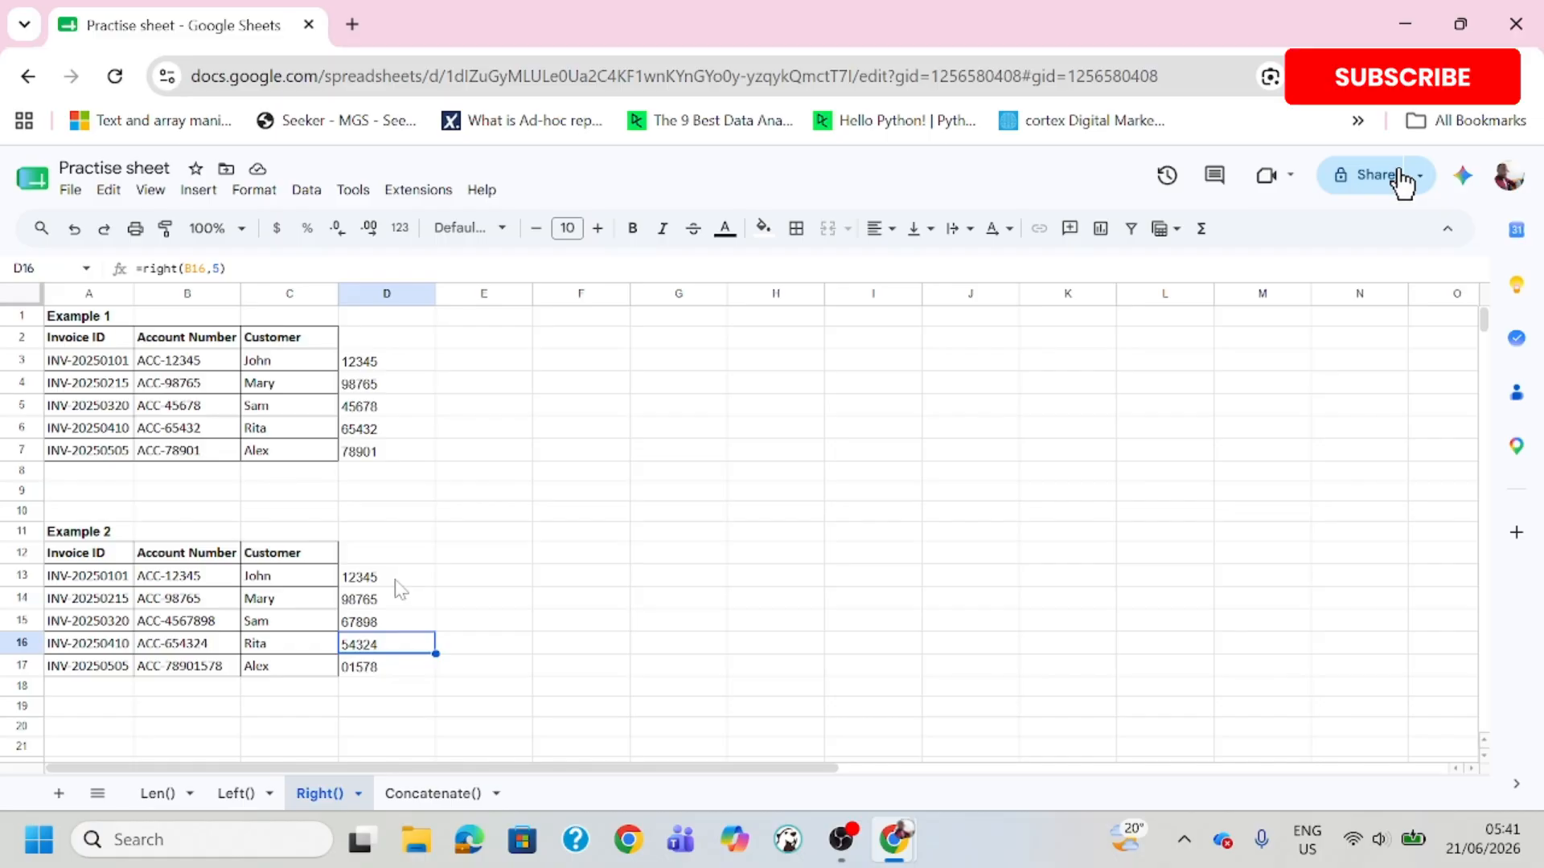
Step: Clear D13:D17 and begin a RIGHT formula in D13 that takes B13 as its string
left_click_drag(399, 589, 415, 660)
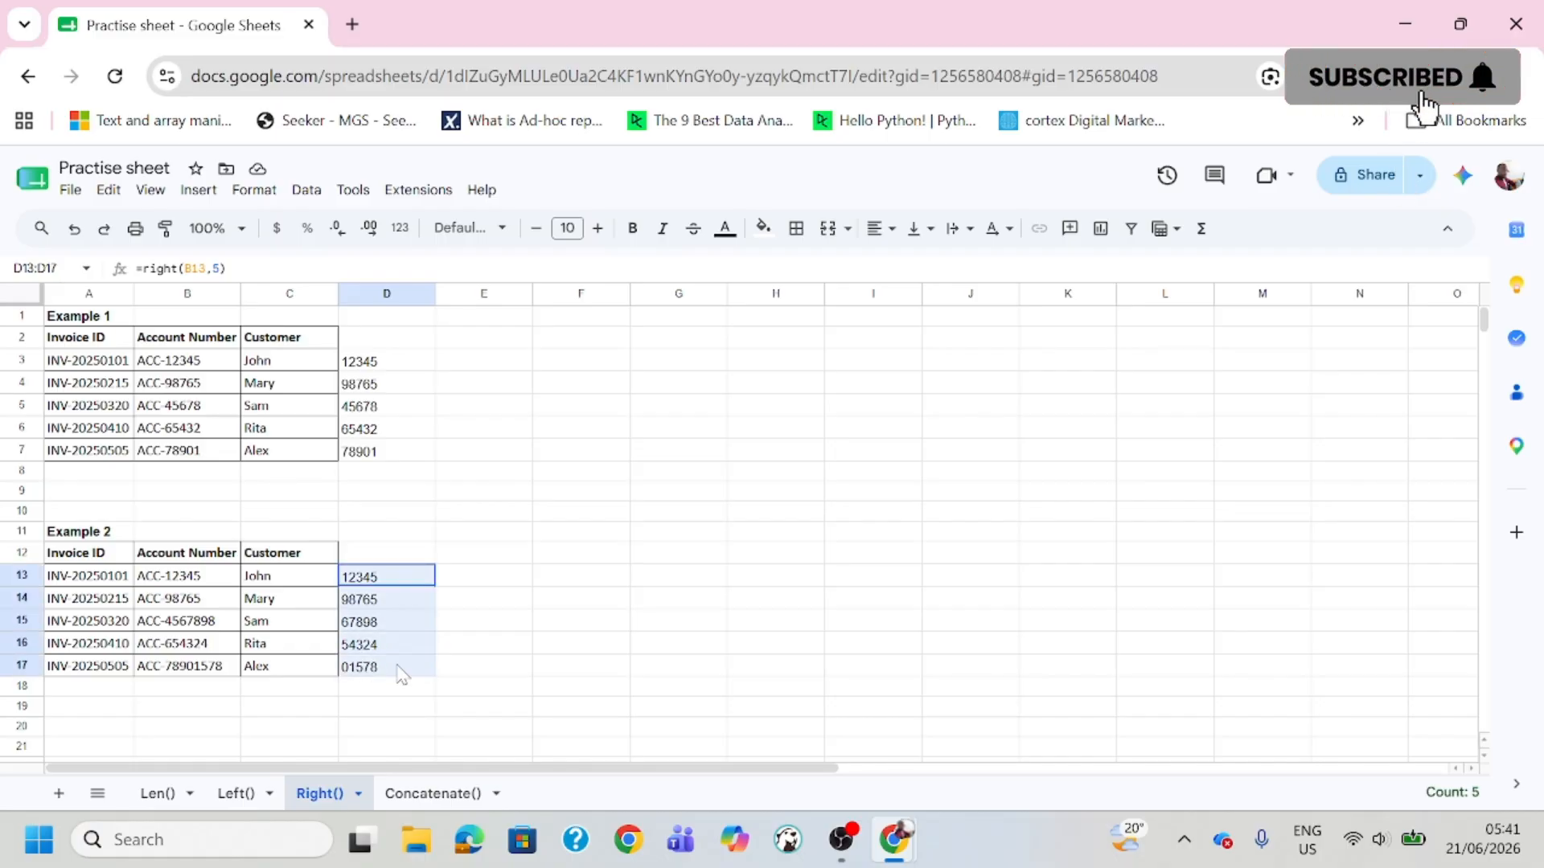
key("Delete")
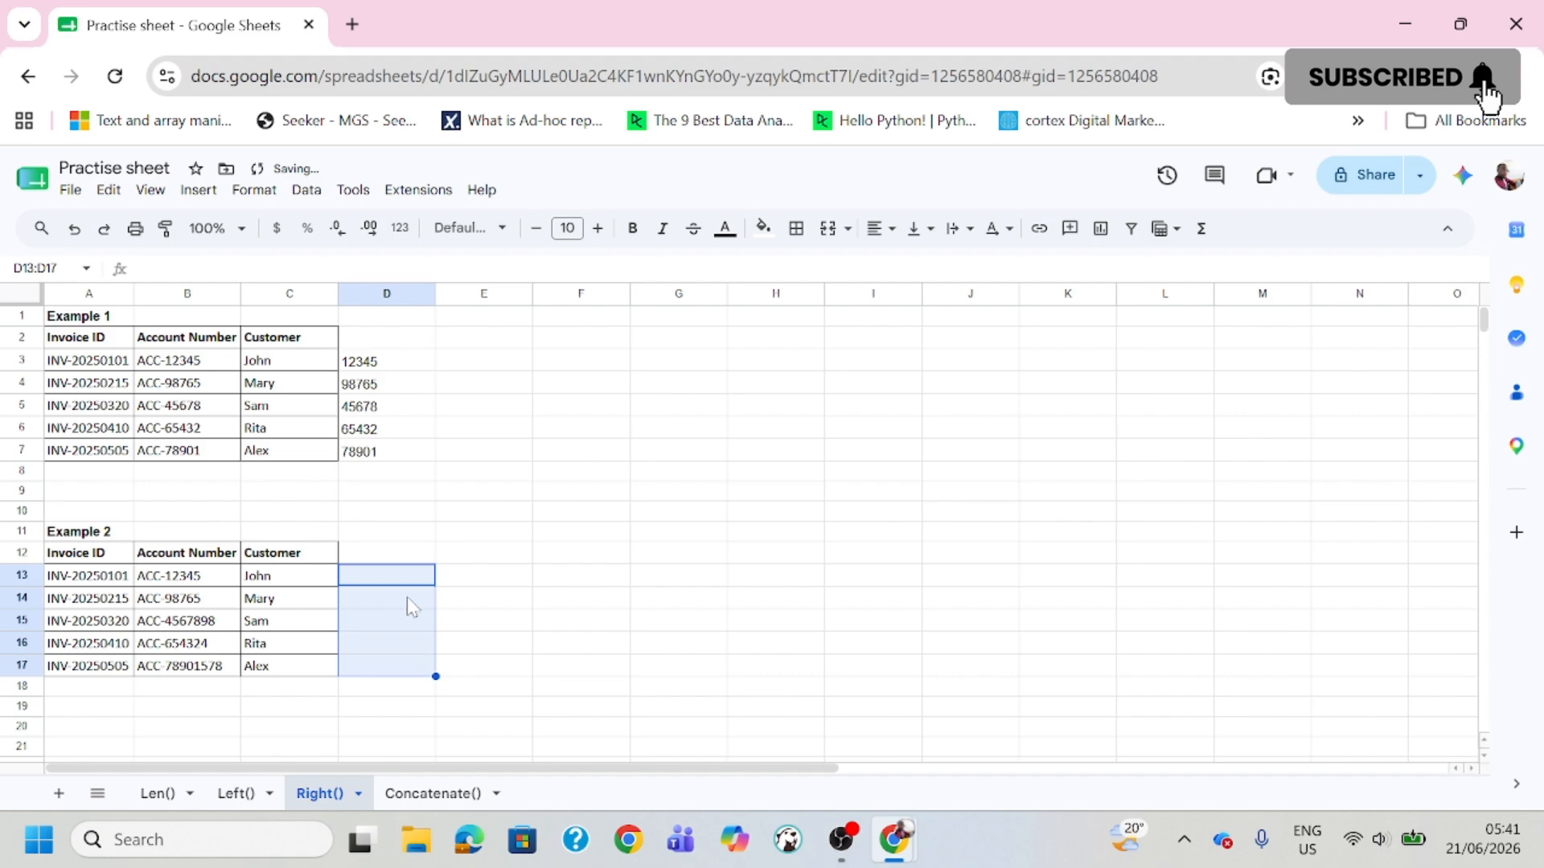
left_click(406, 584)
type("=")
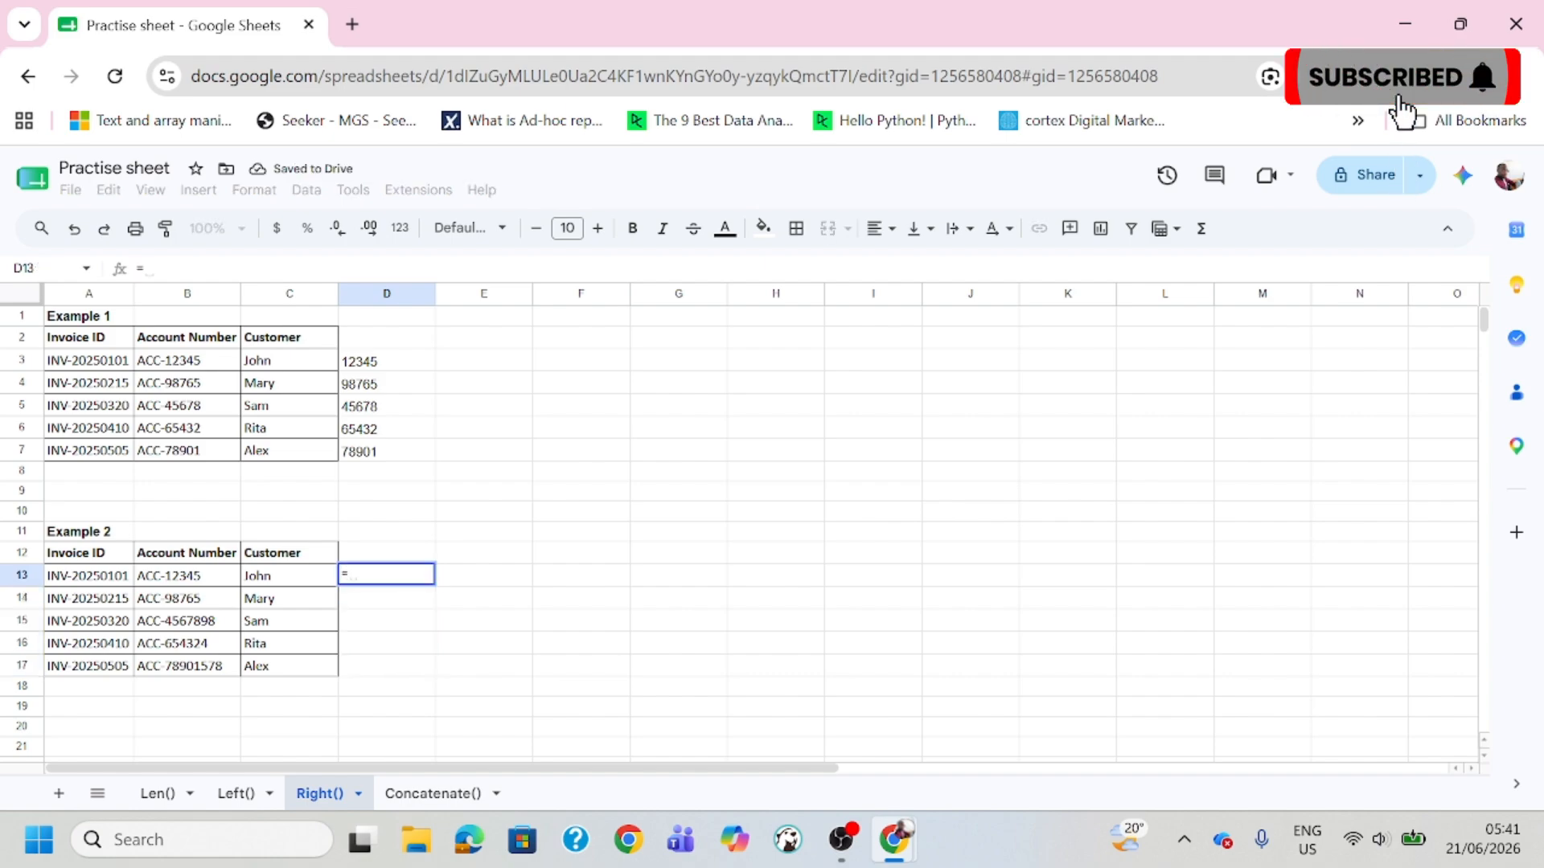
type("ri")
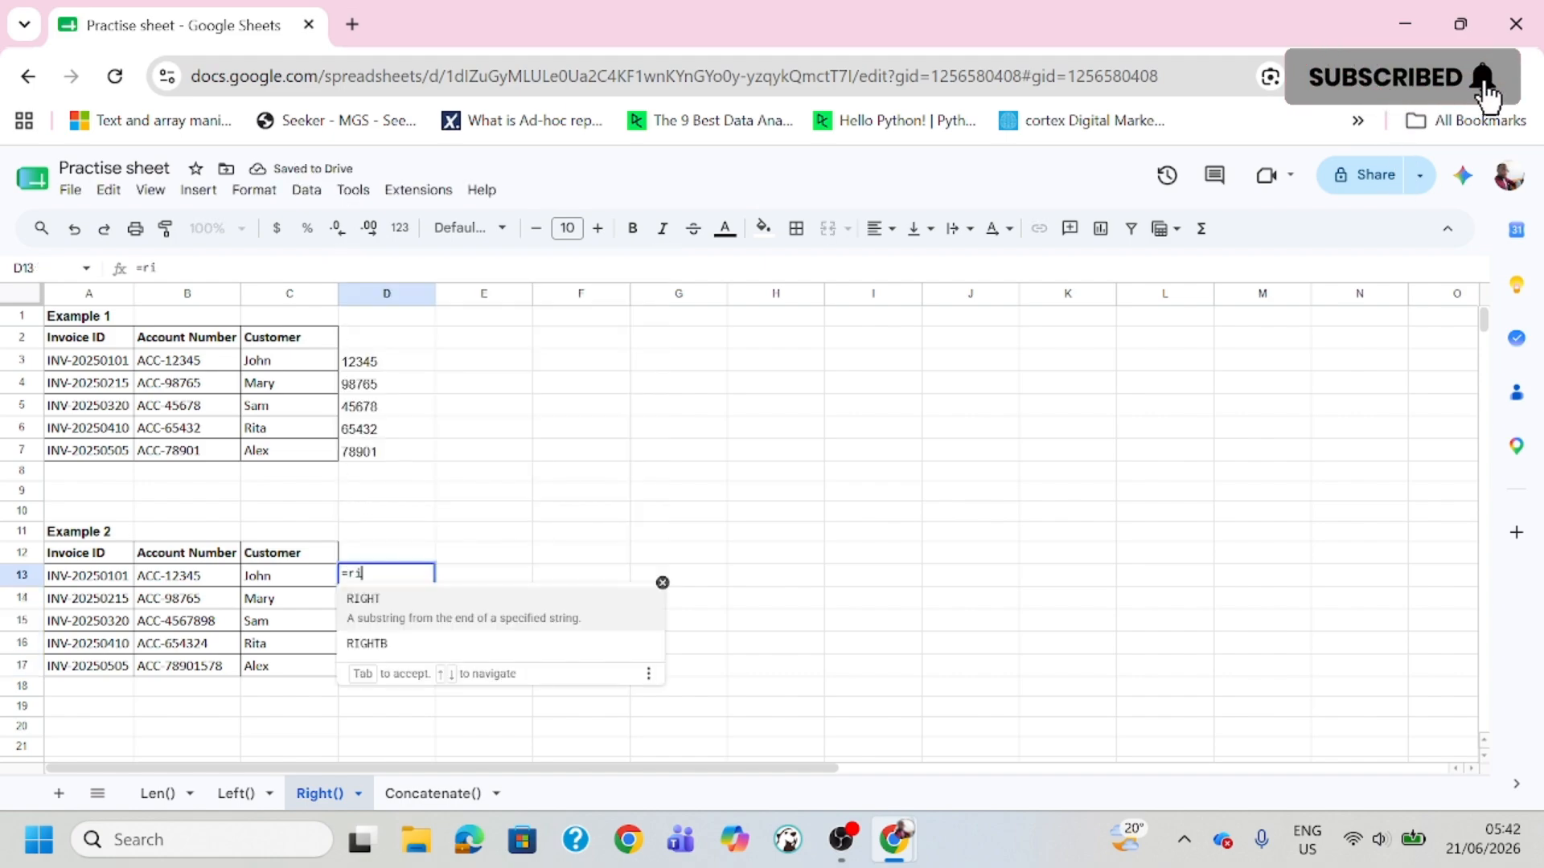
type("ght(")
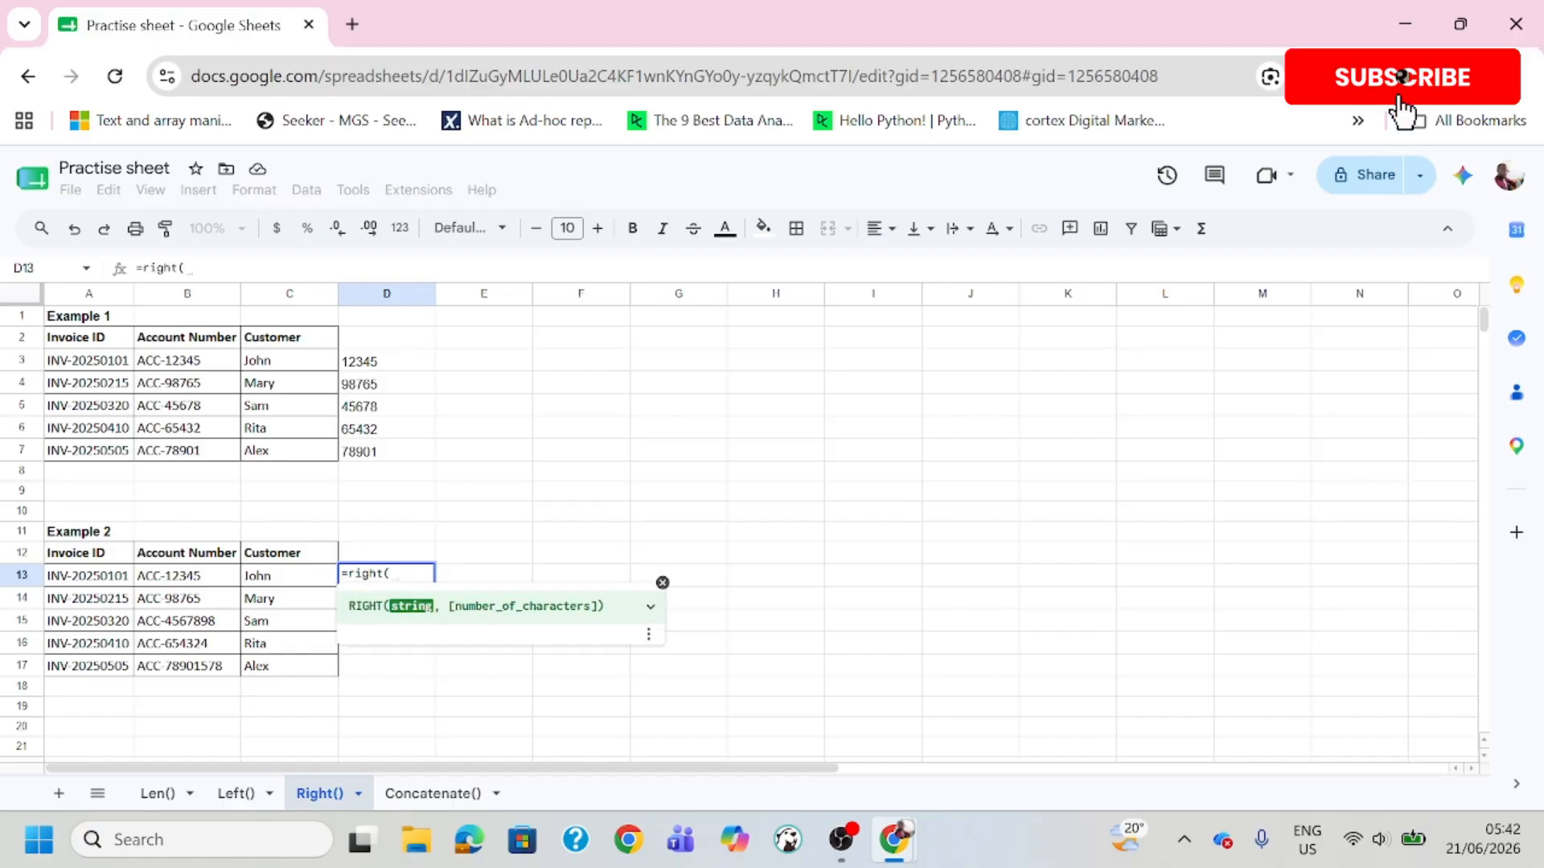
left_click(207, 584)
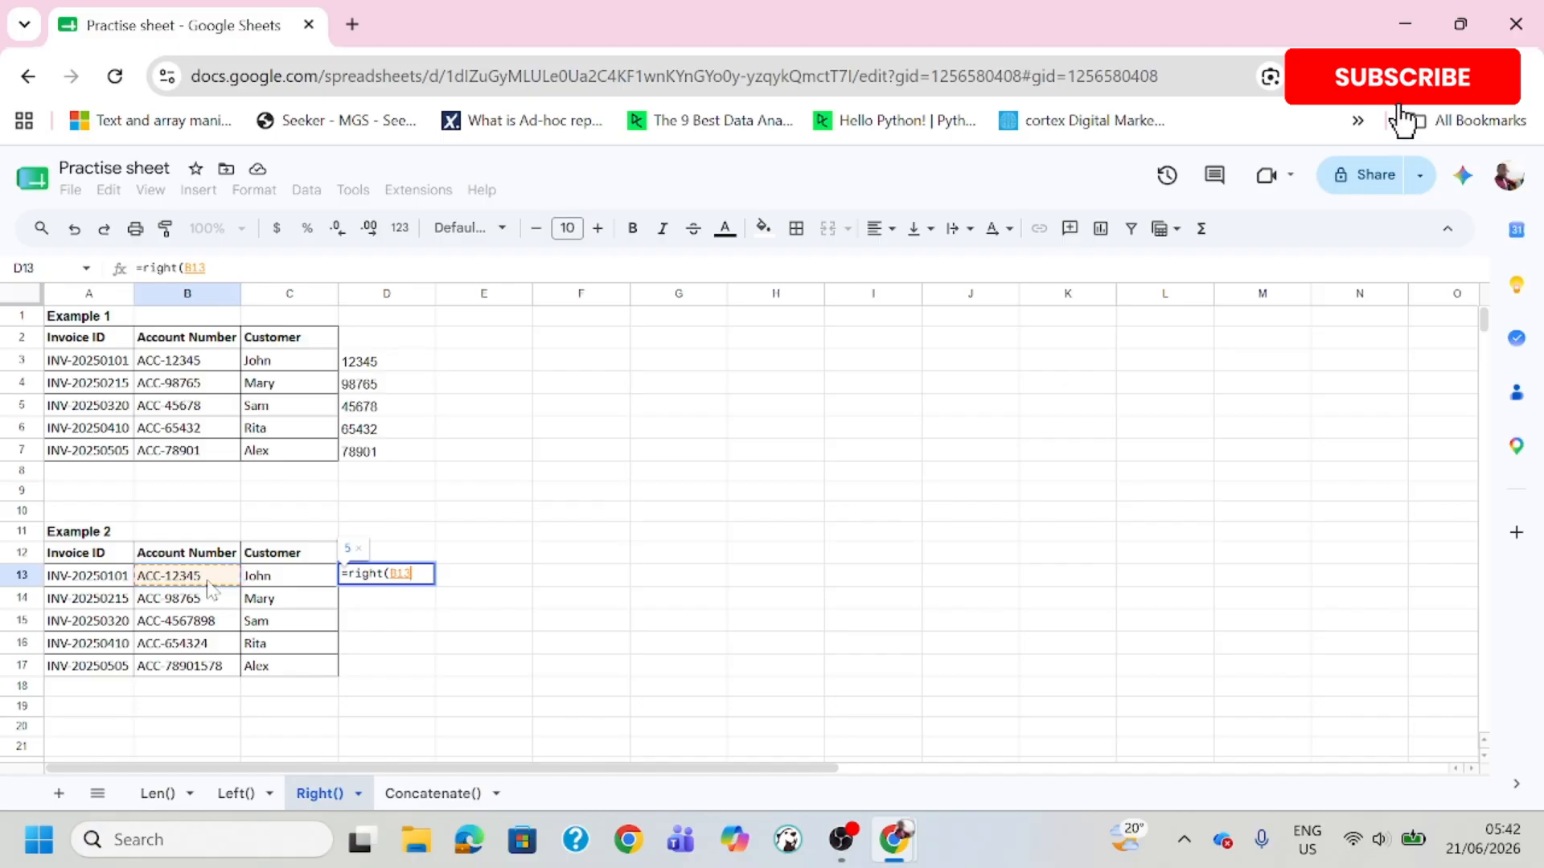
type(",")
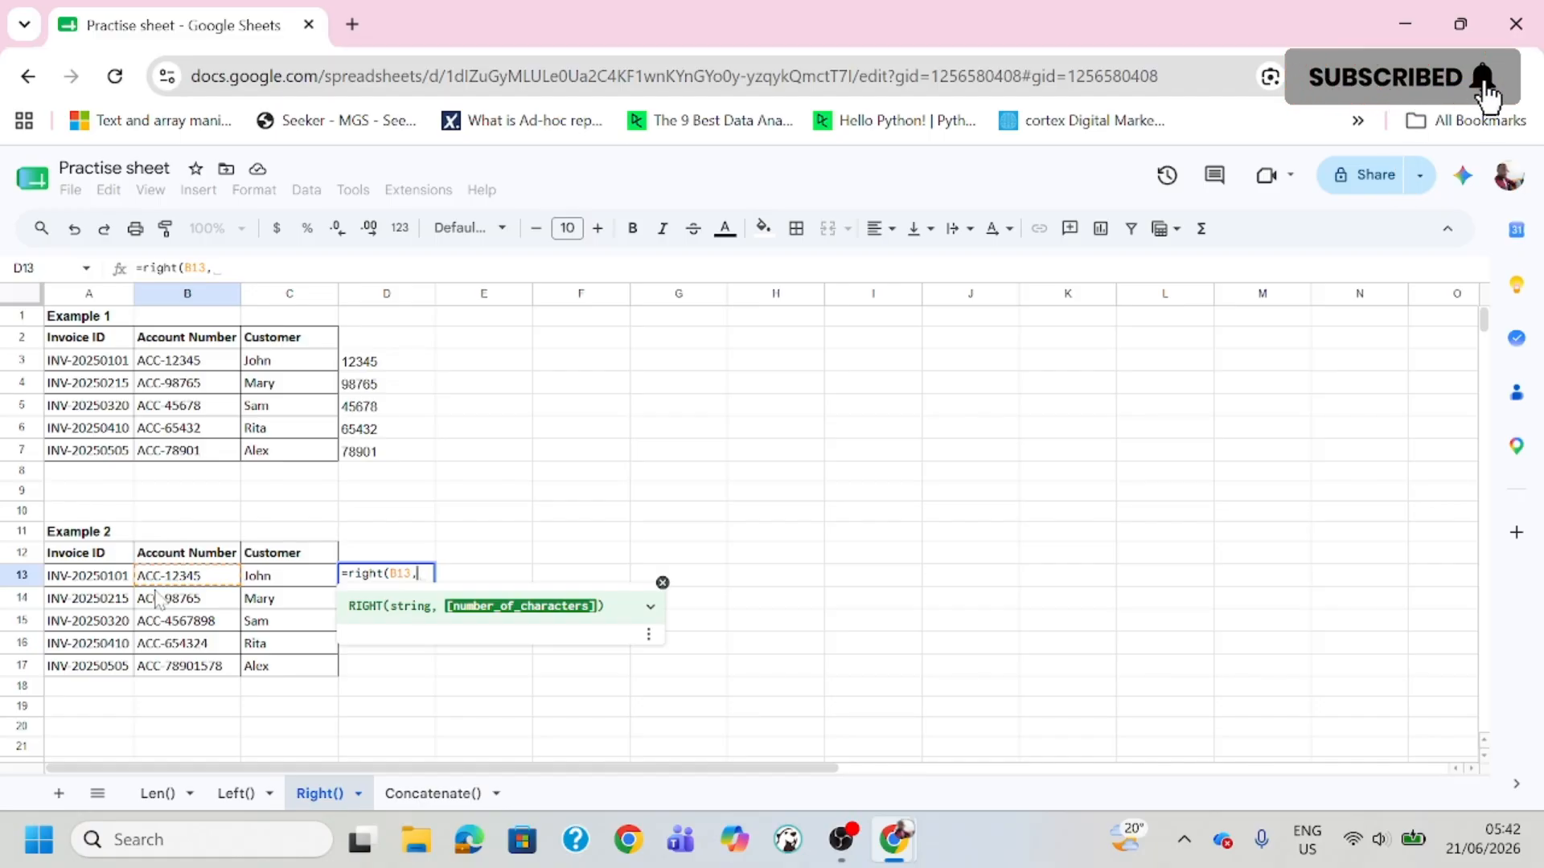
Step: Complete D13 as =right(B13,len(B13)-4) and accept the suggested autofill for the remaining Example 2 account numbers down to D17
type("len")
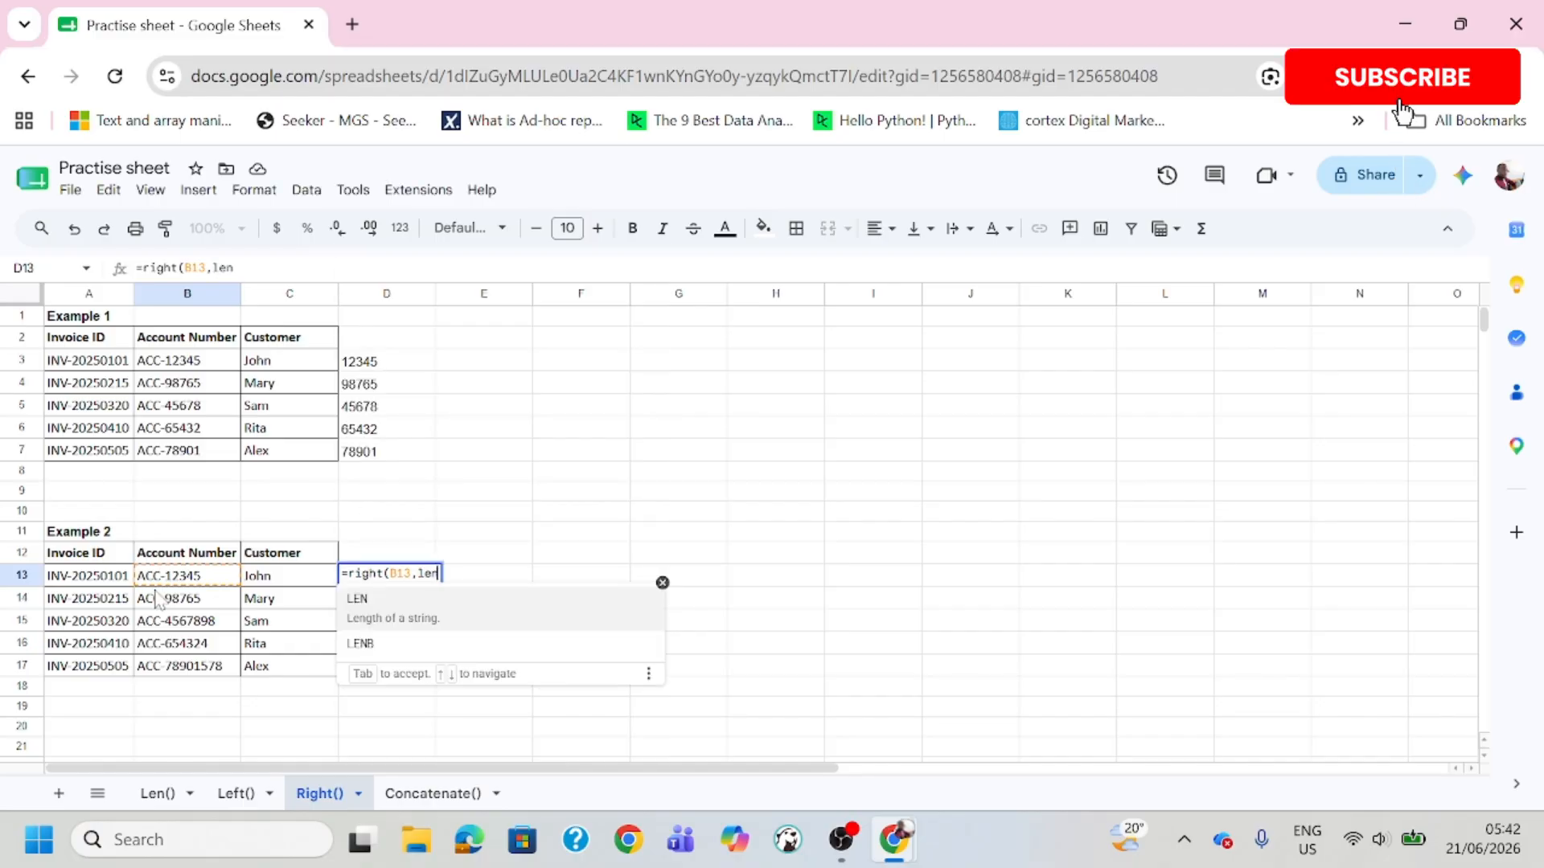
type("(")
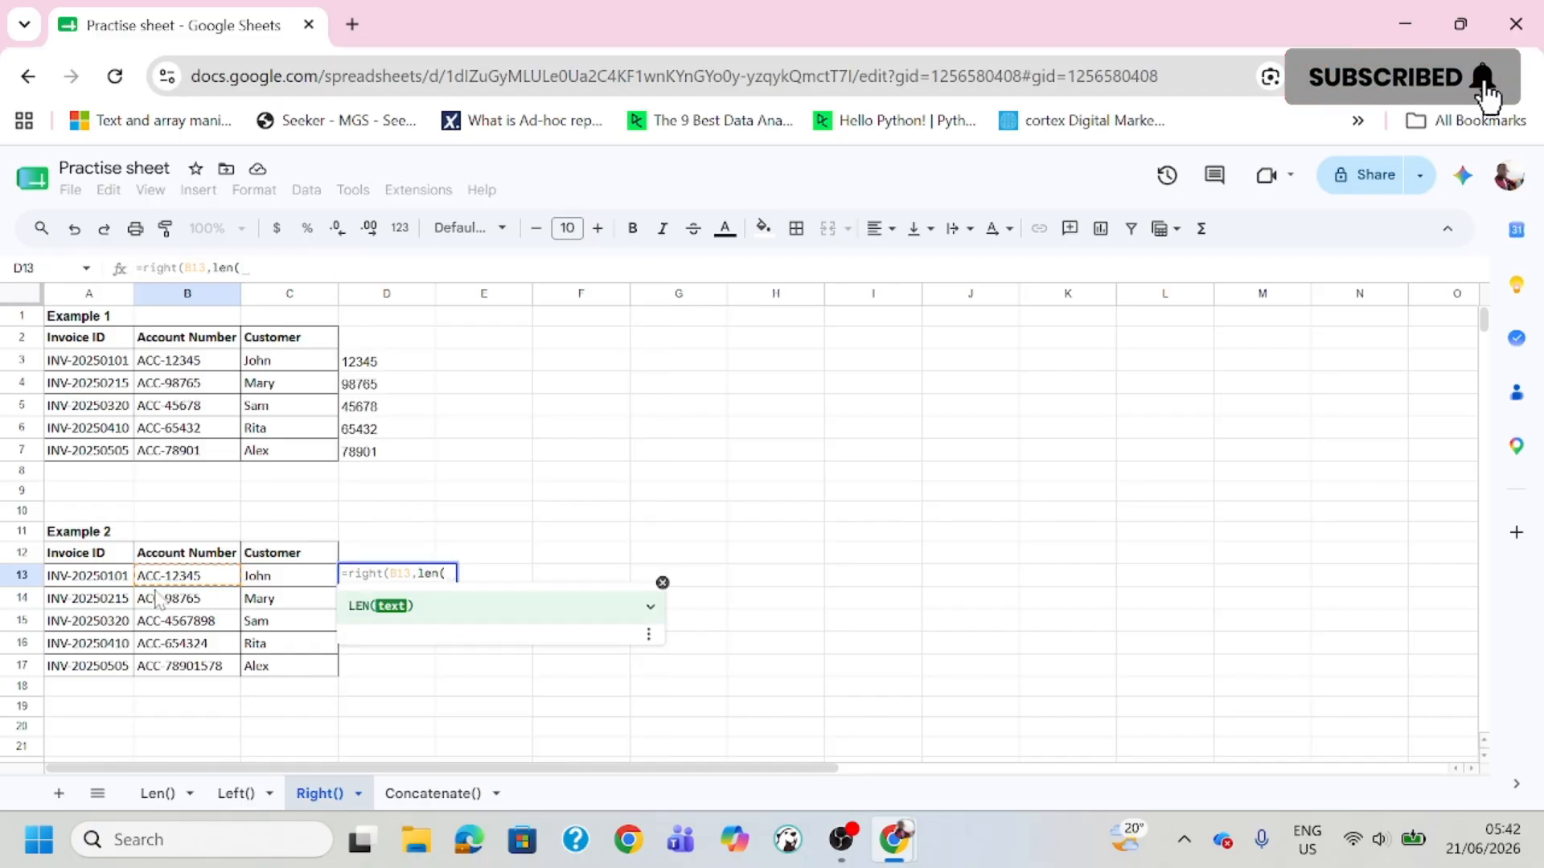
left_click(196, 579)
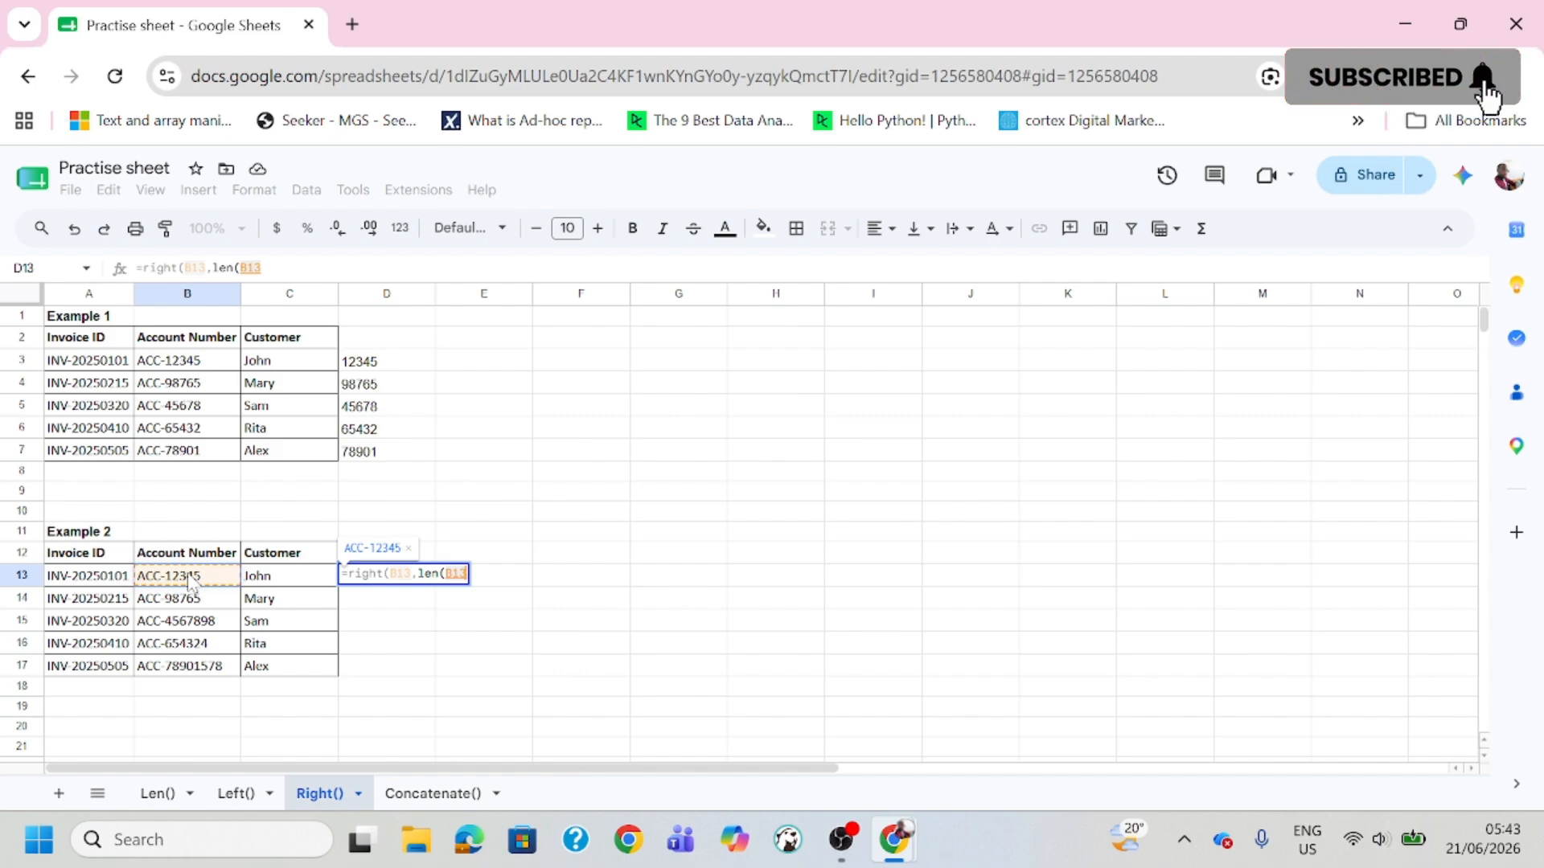
type(")")
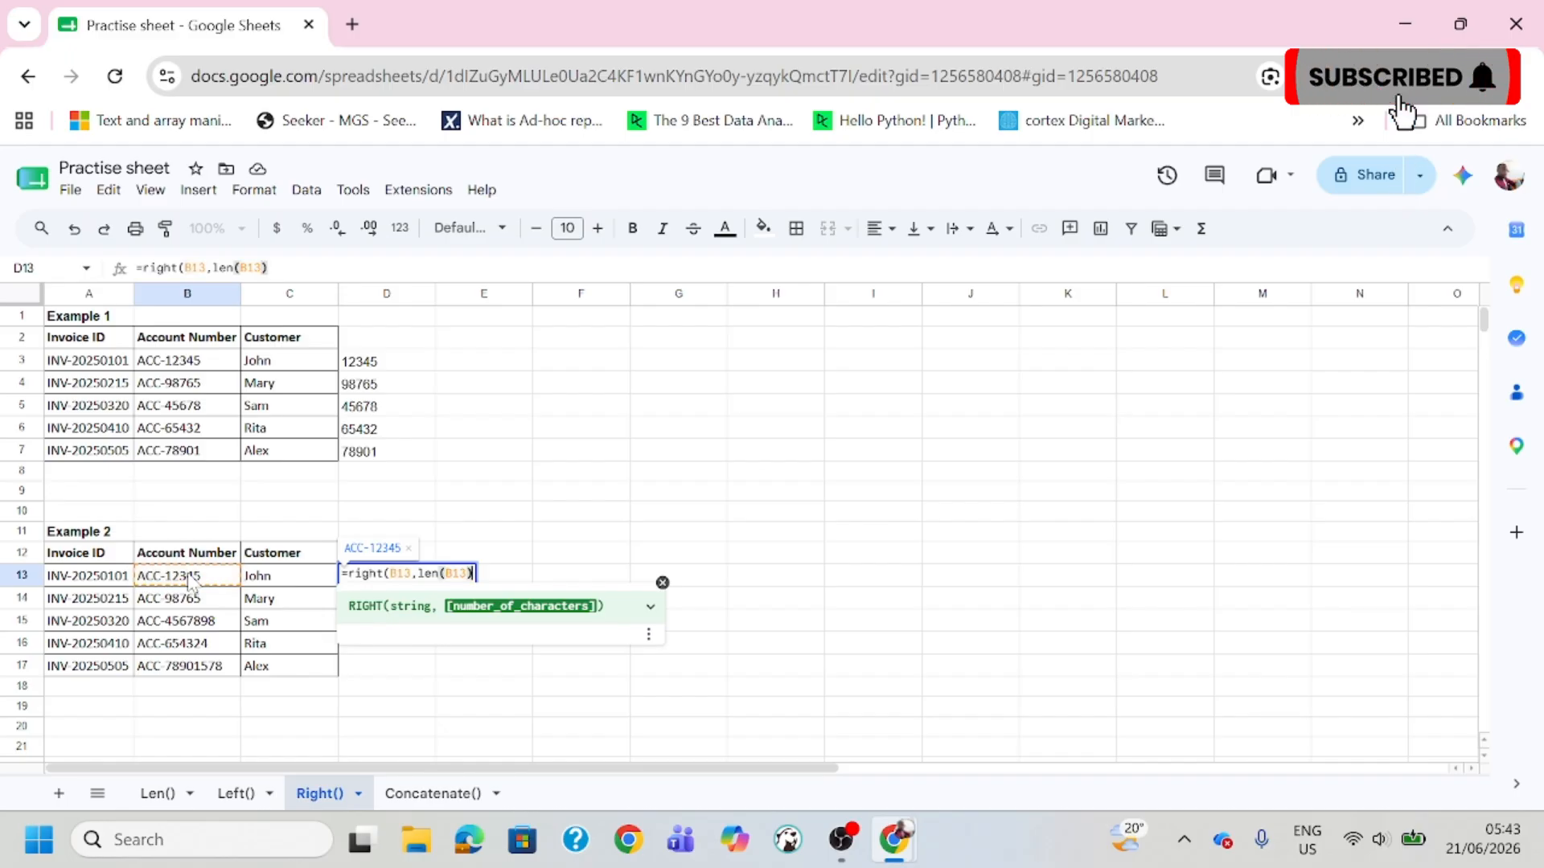
type("-")
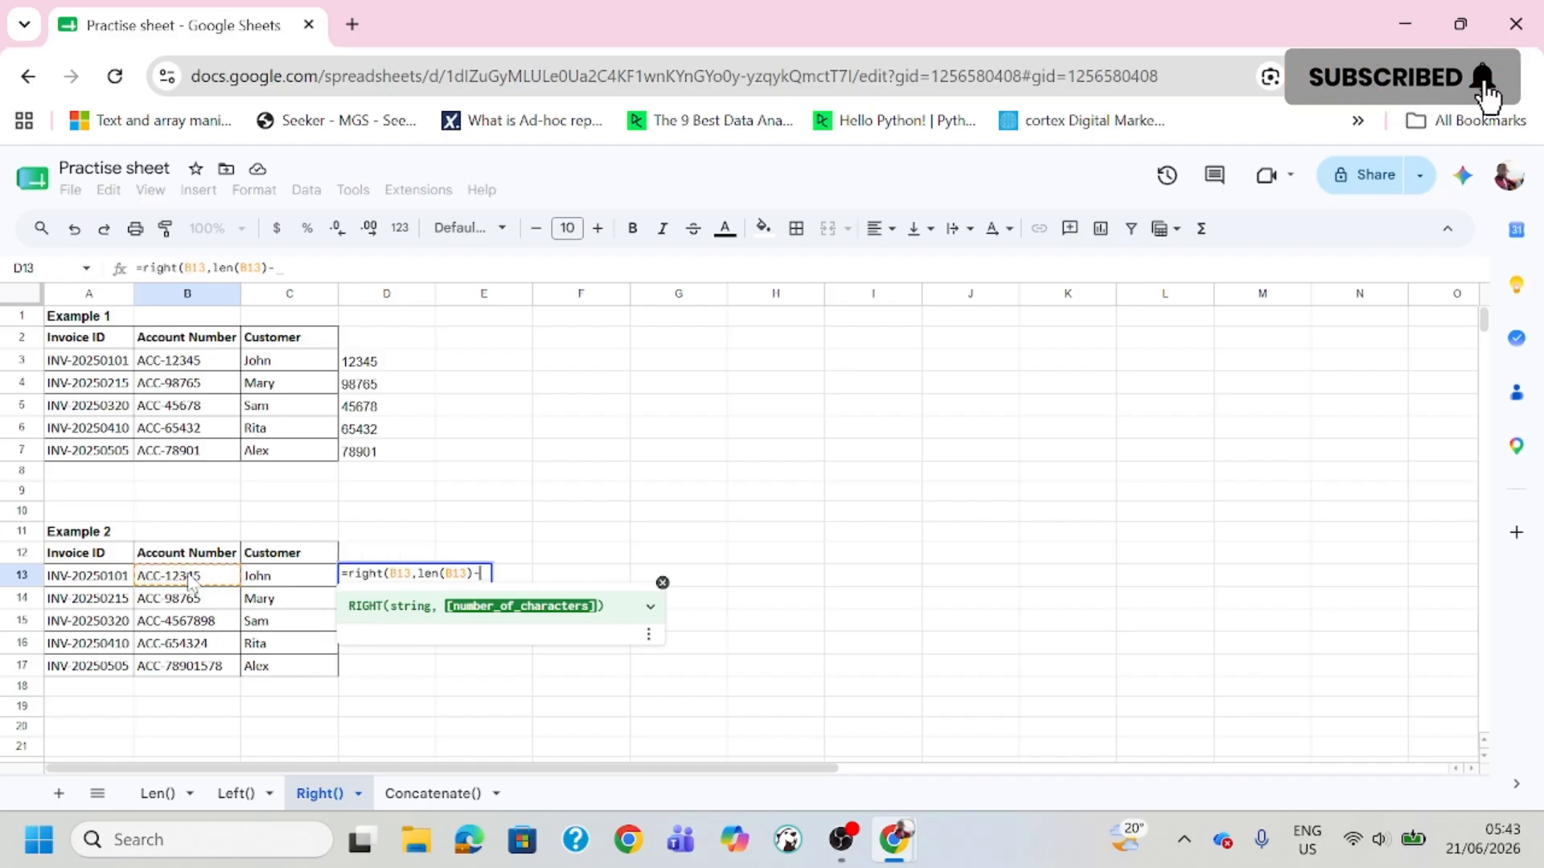
type("5")
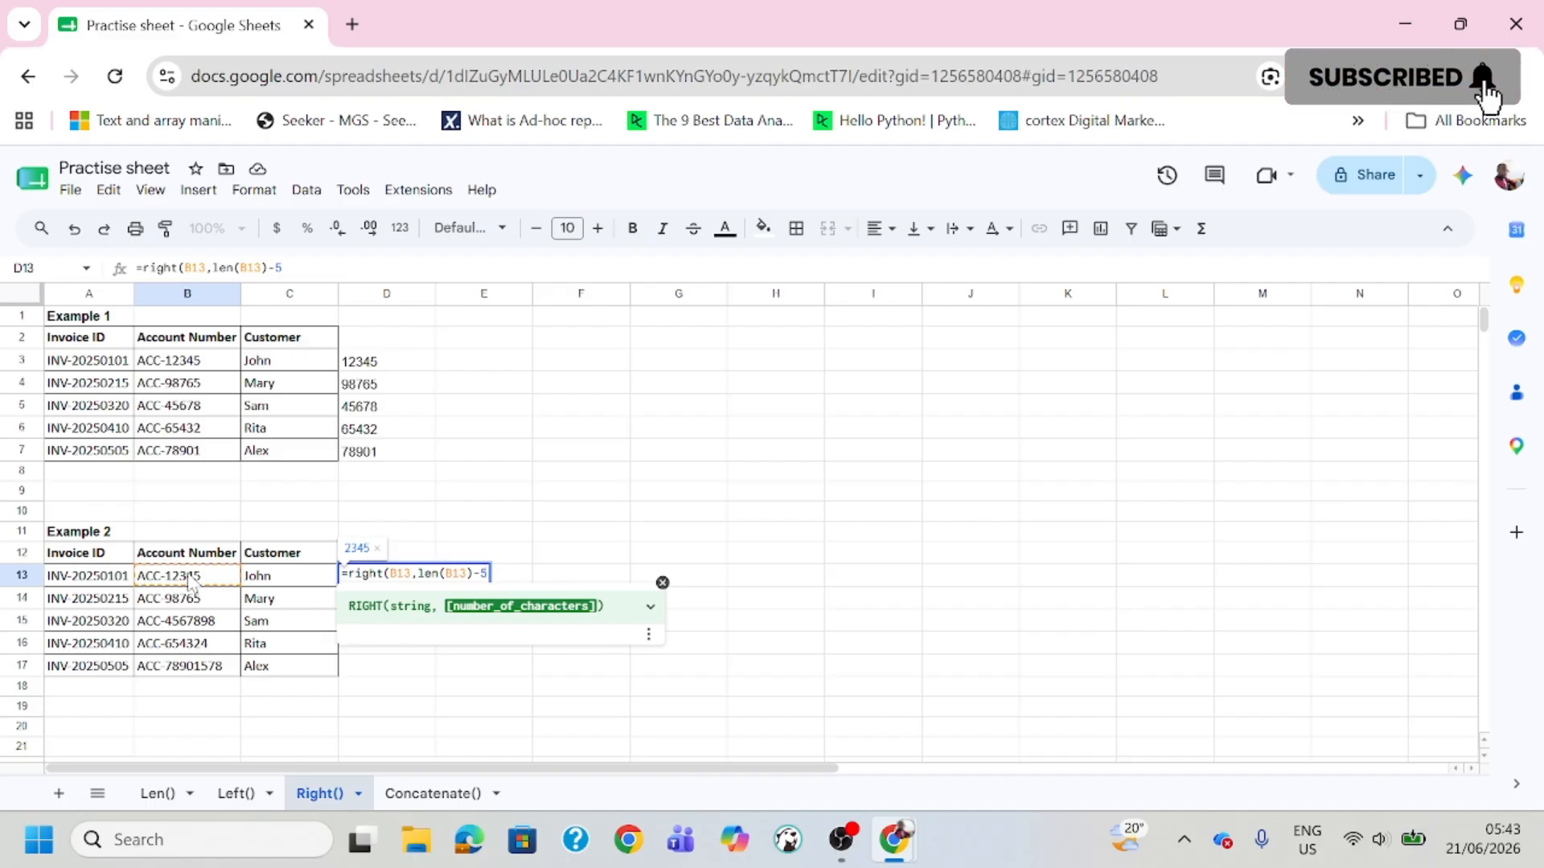
key("BackSpace")
type("4")
type(")")
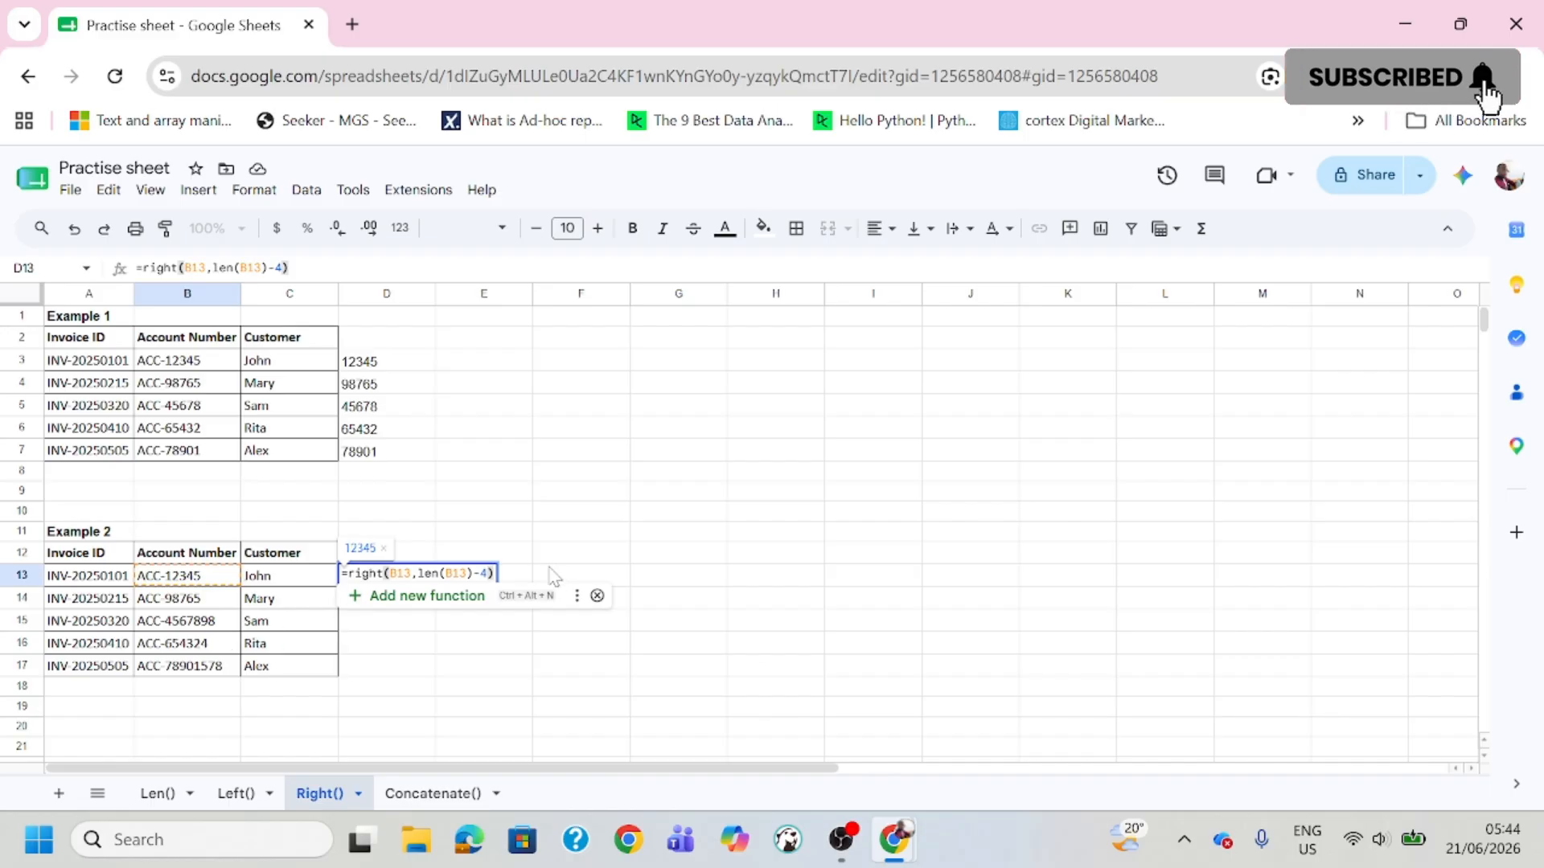
key("Return")
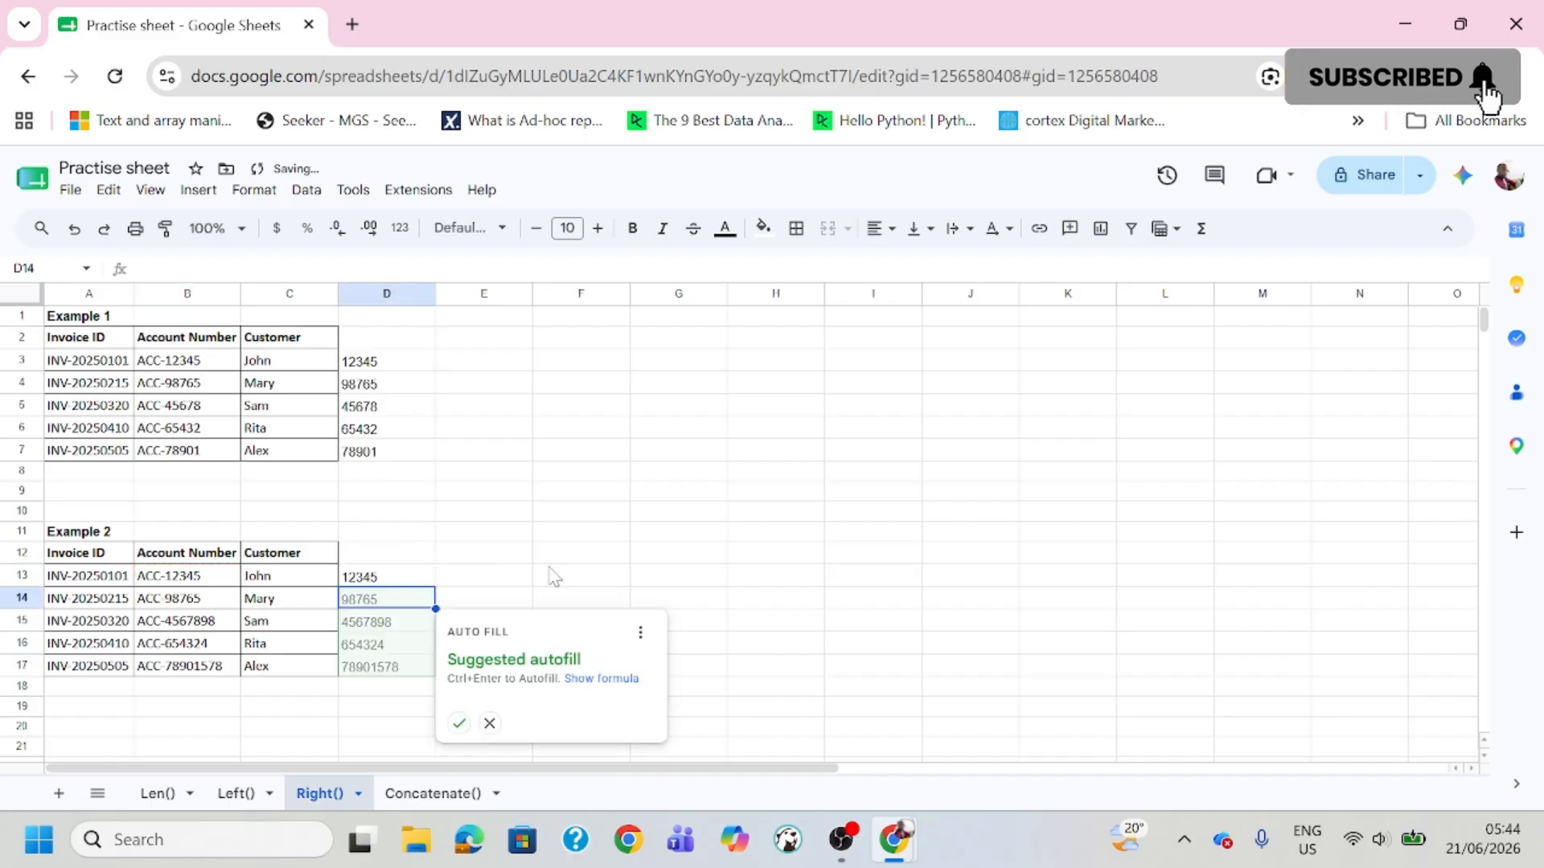
left_click(459, 723)
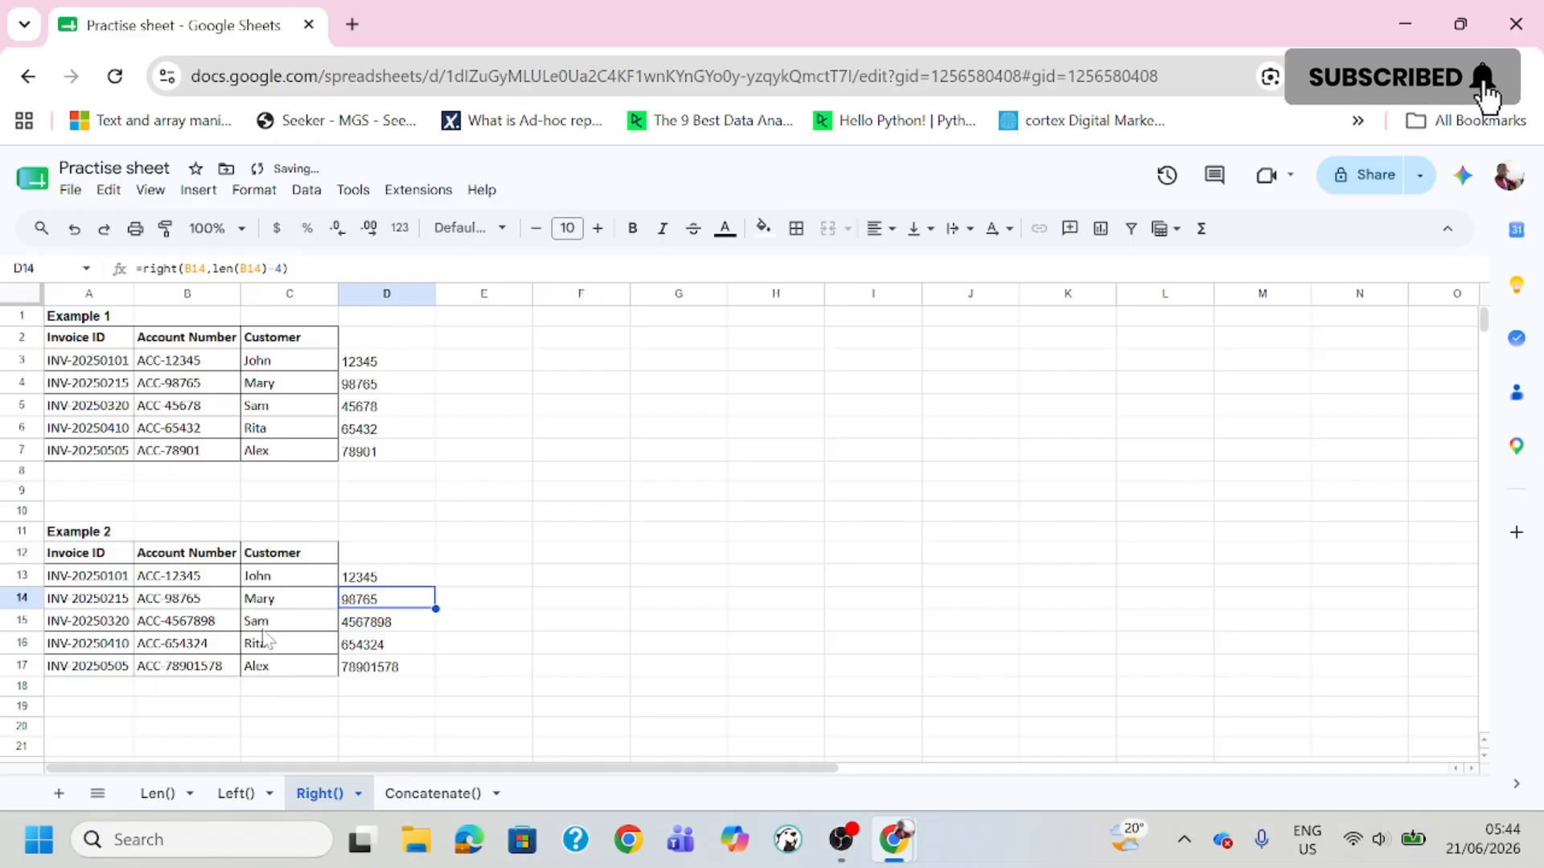
Step: Review the formulas and extracted digits in D13:D17 against the Example 2 account numbers
left_click(365, 628)
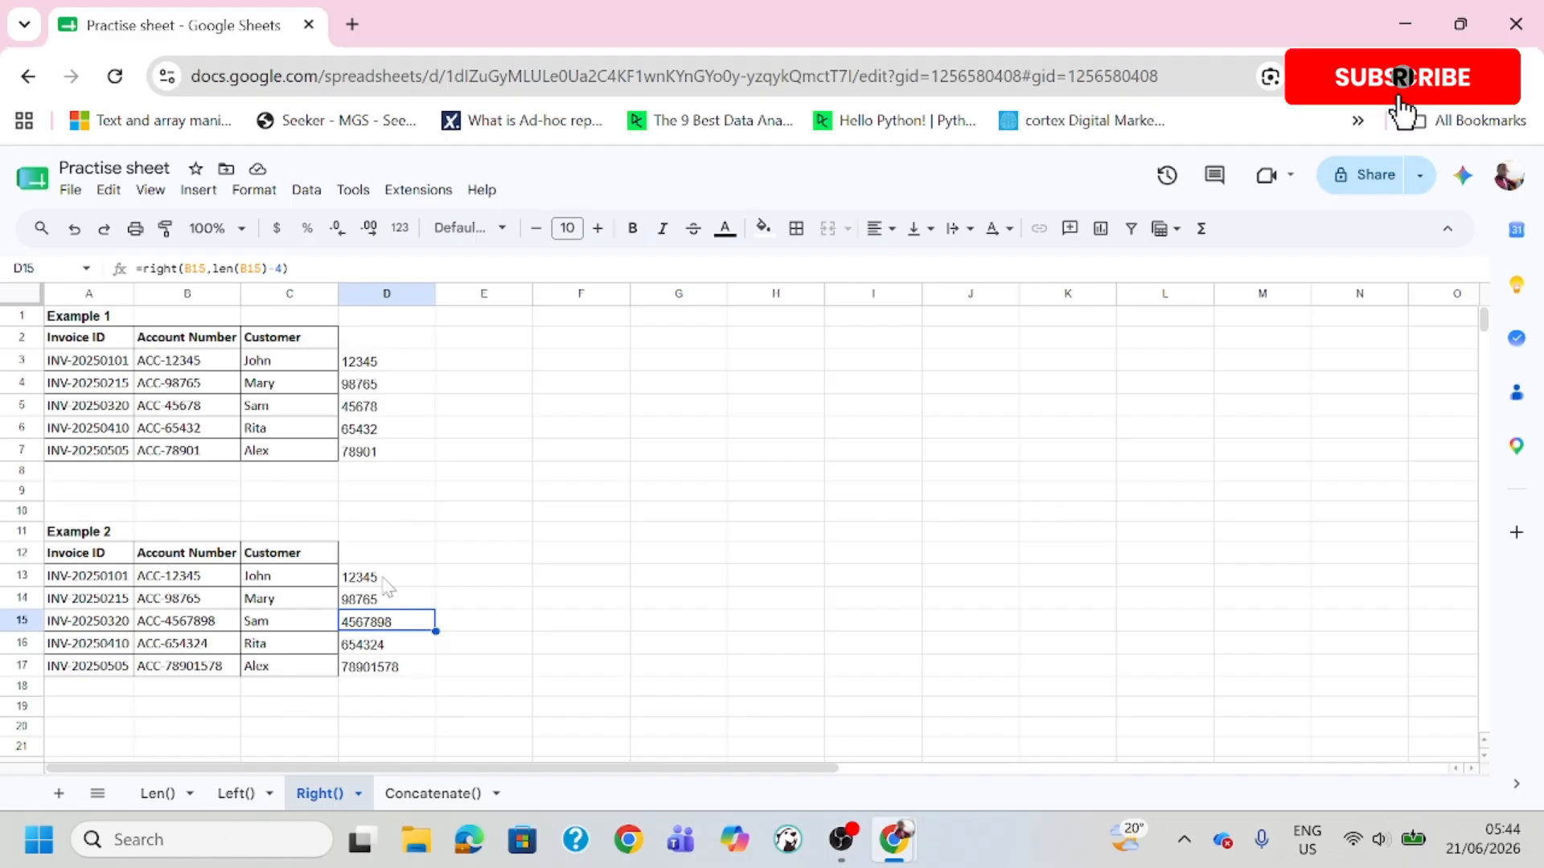
left_click_drag(387, 578, 402, 666)
left_click(406, 579)
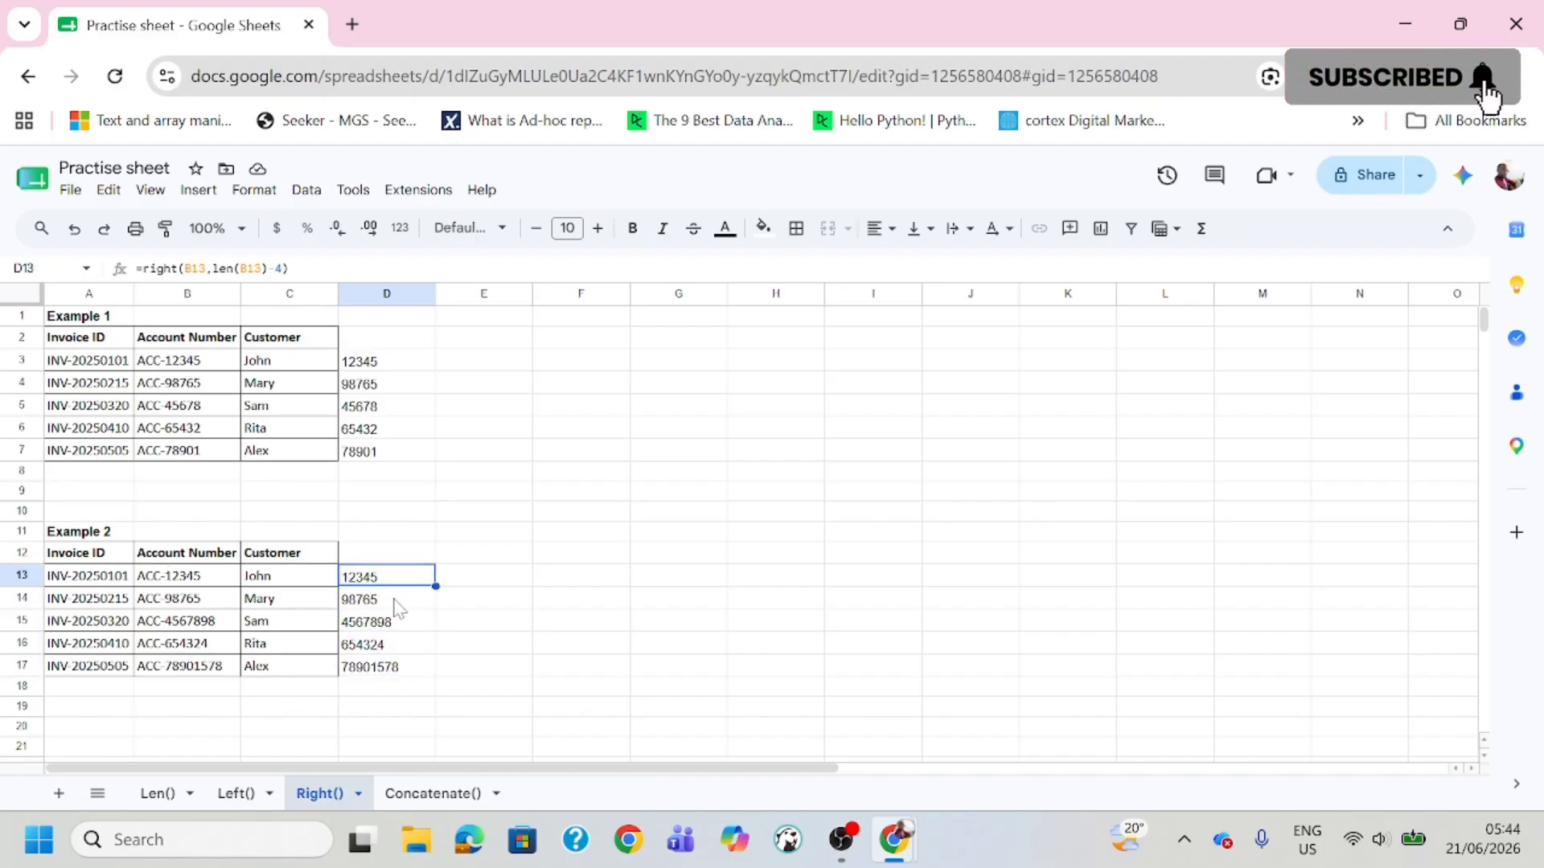
left_click(397, 600)
left_click(398, 625)
left_click(392, 648)
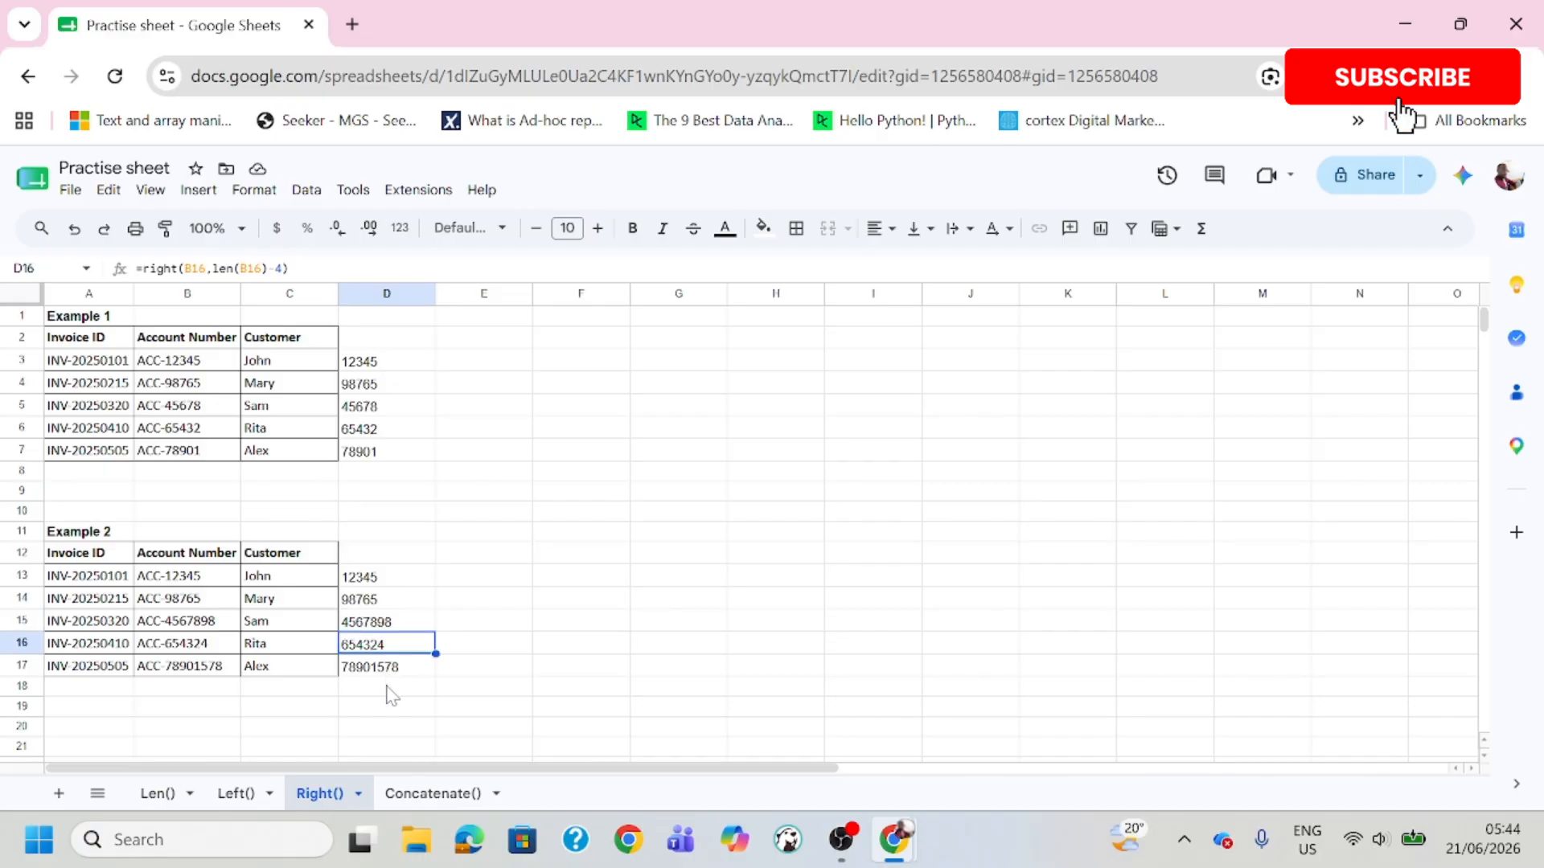
left_click(389, 670)
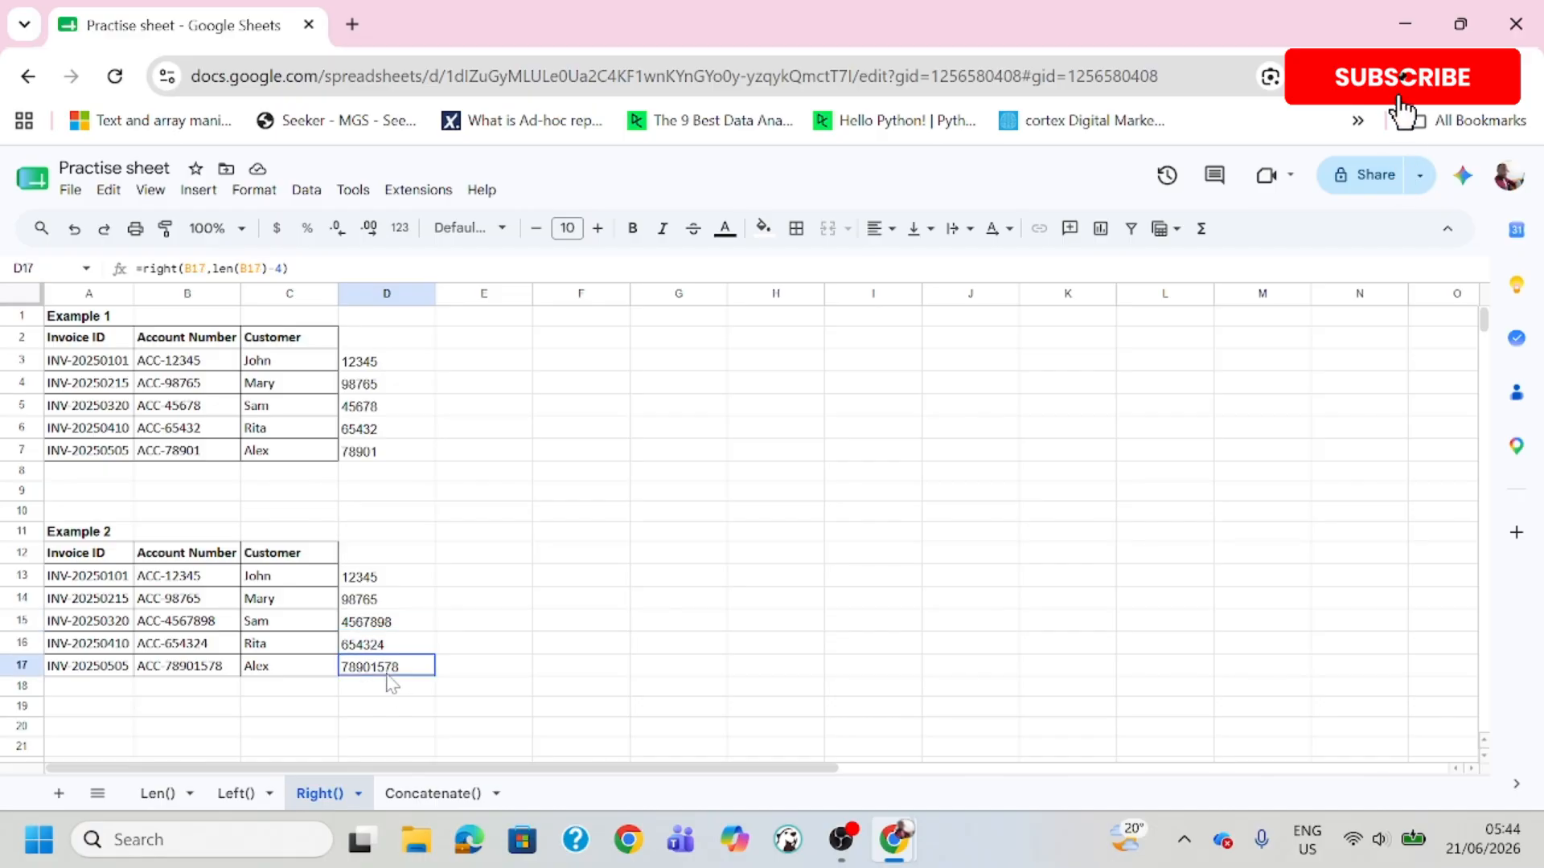
Step: Switch to the Concatenate() sheet and look over its Example 1 name table
left_click(418, 796)
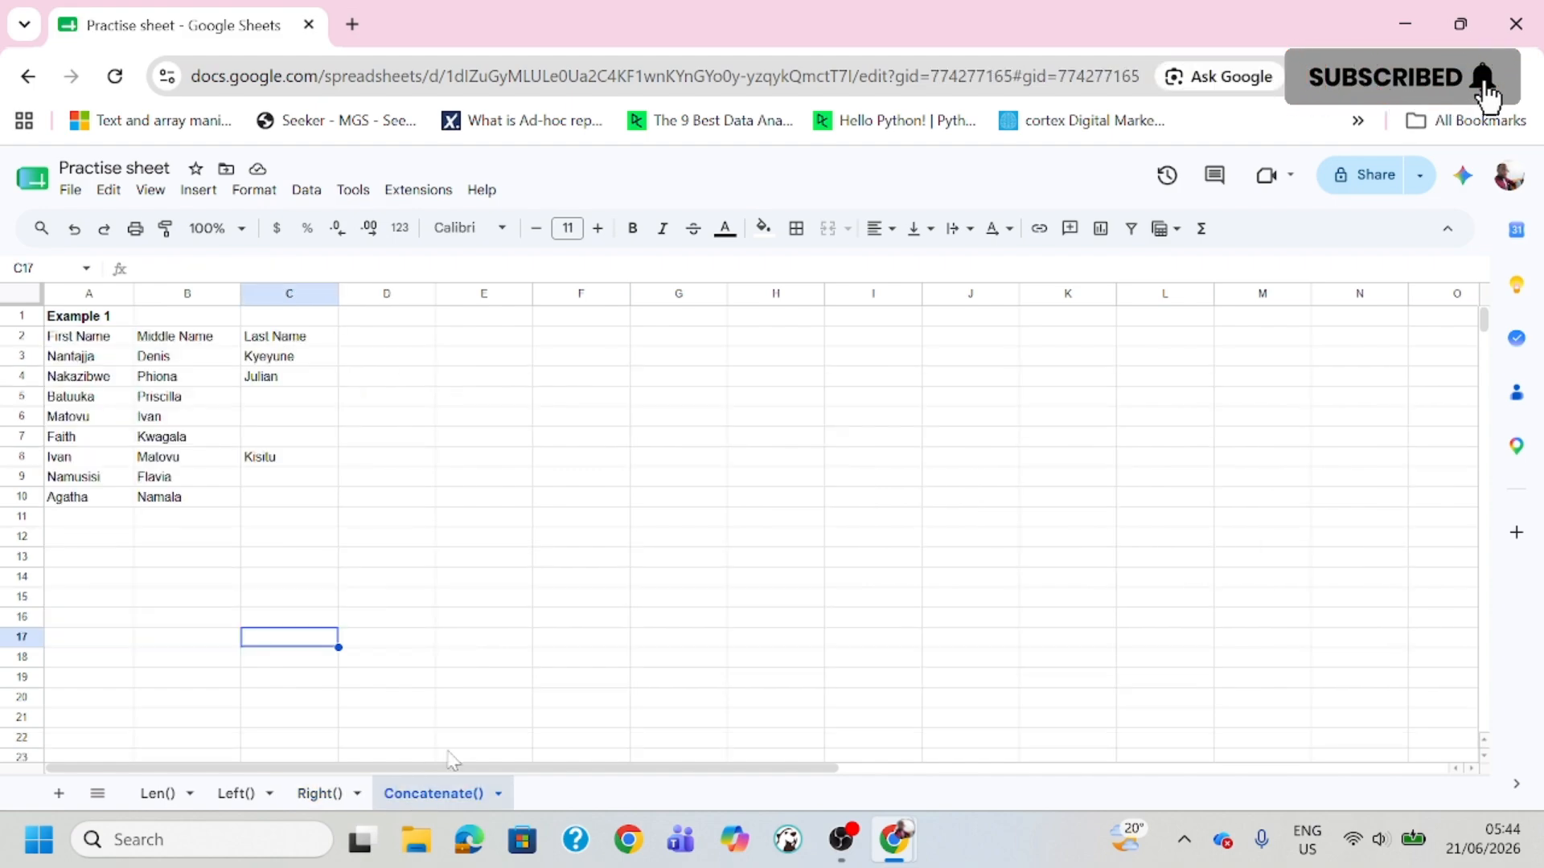
left_click(495, 661)
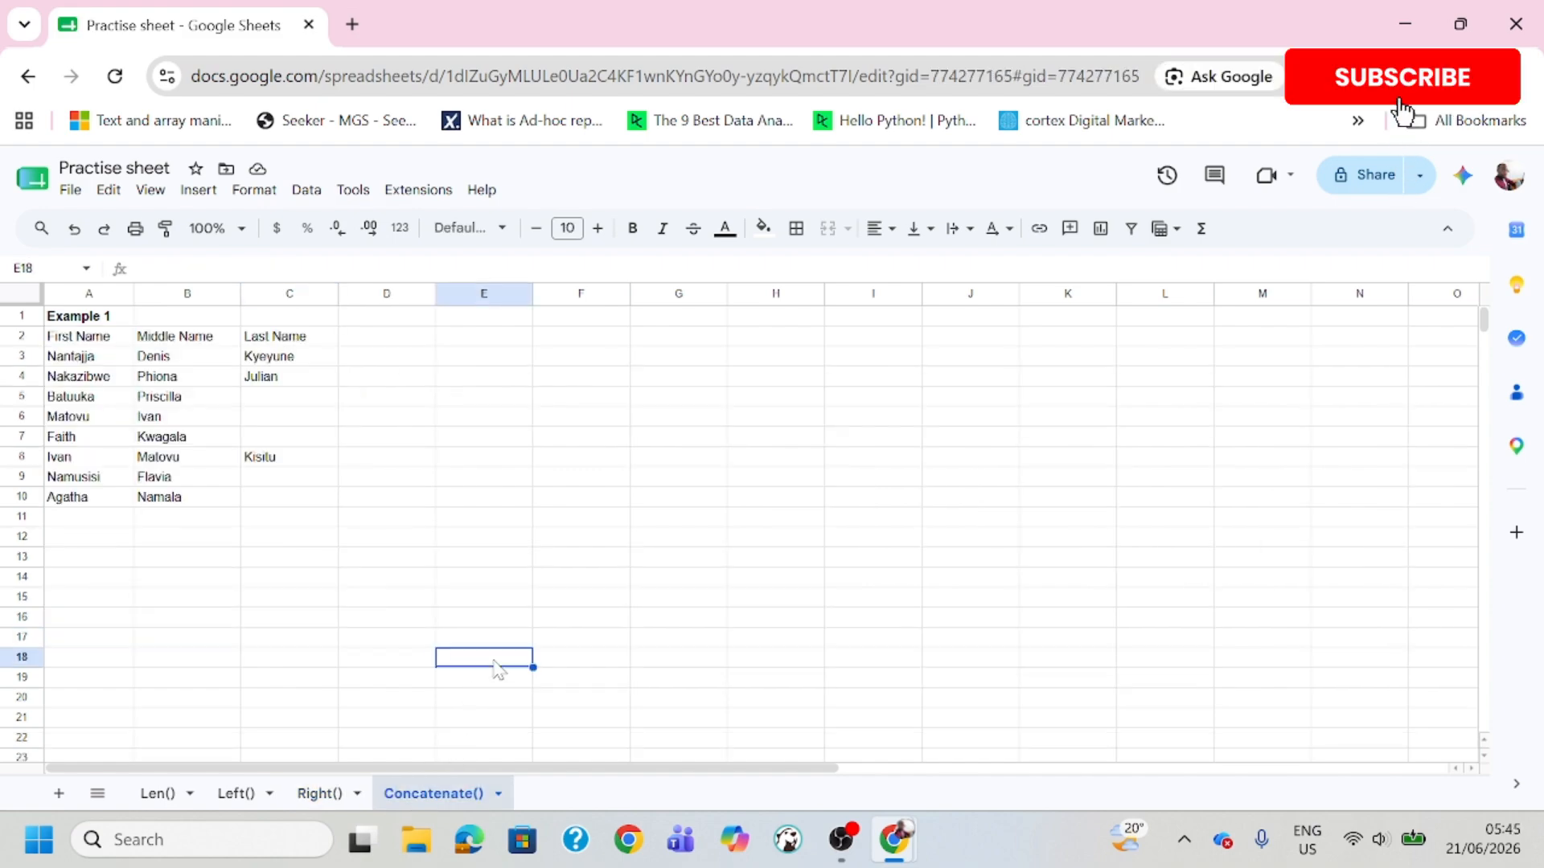
left_click(448, 517)
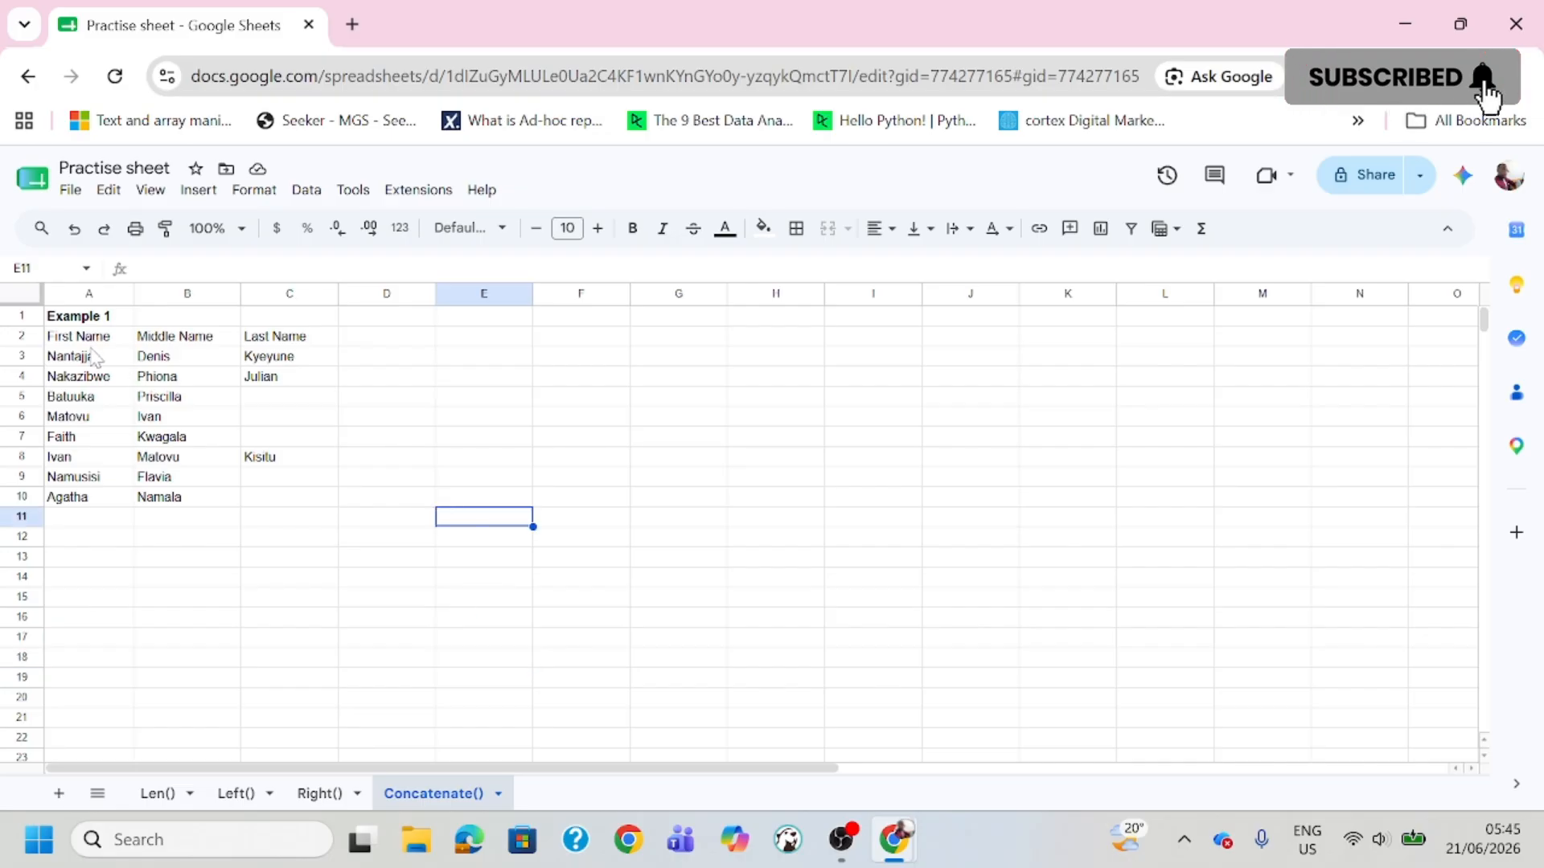
left_click(398, 358)
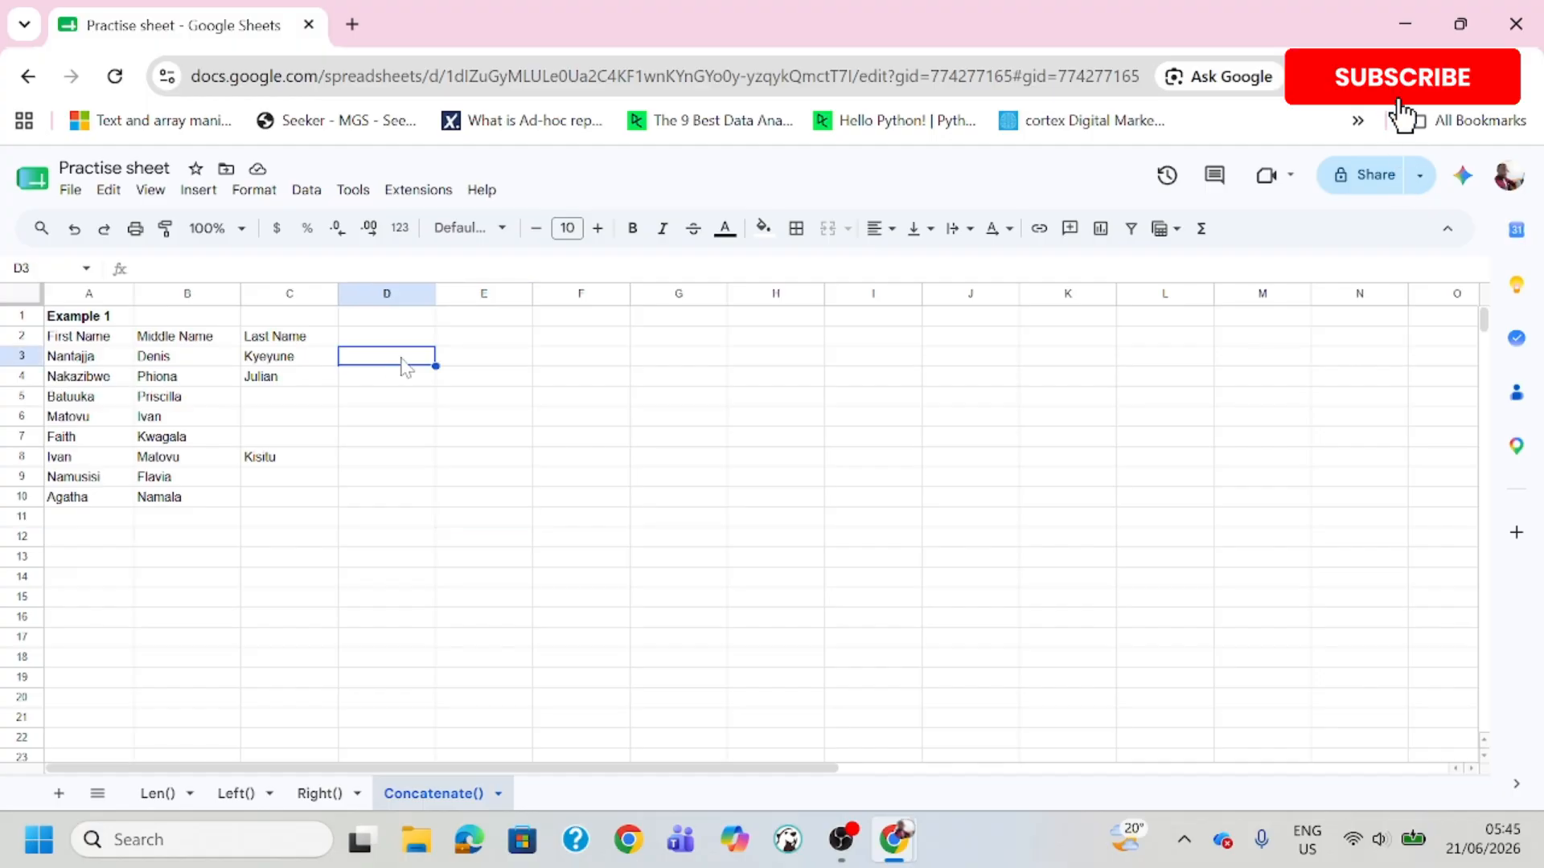
Step: Examine the First Name, Middle Name and Last Name columns, checking which rows have a last name and which do not
left_click(99, 339)
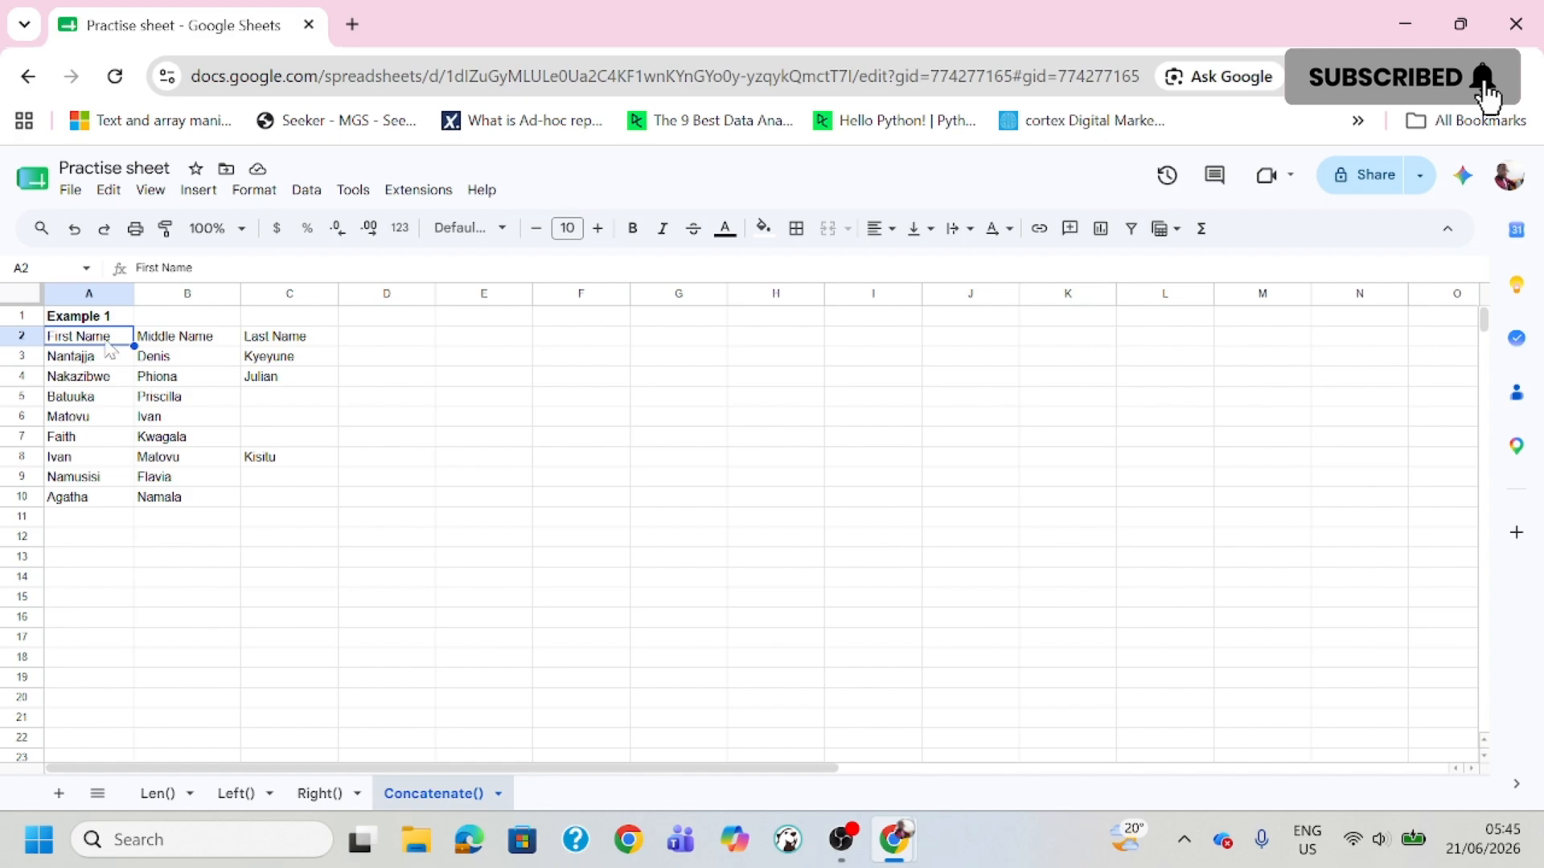
left_click(181, 341)
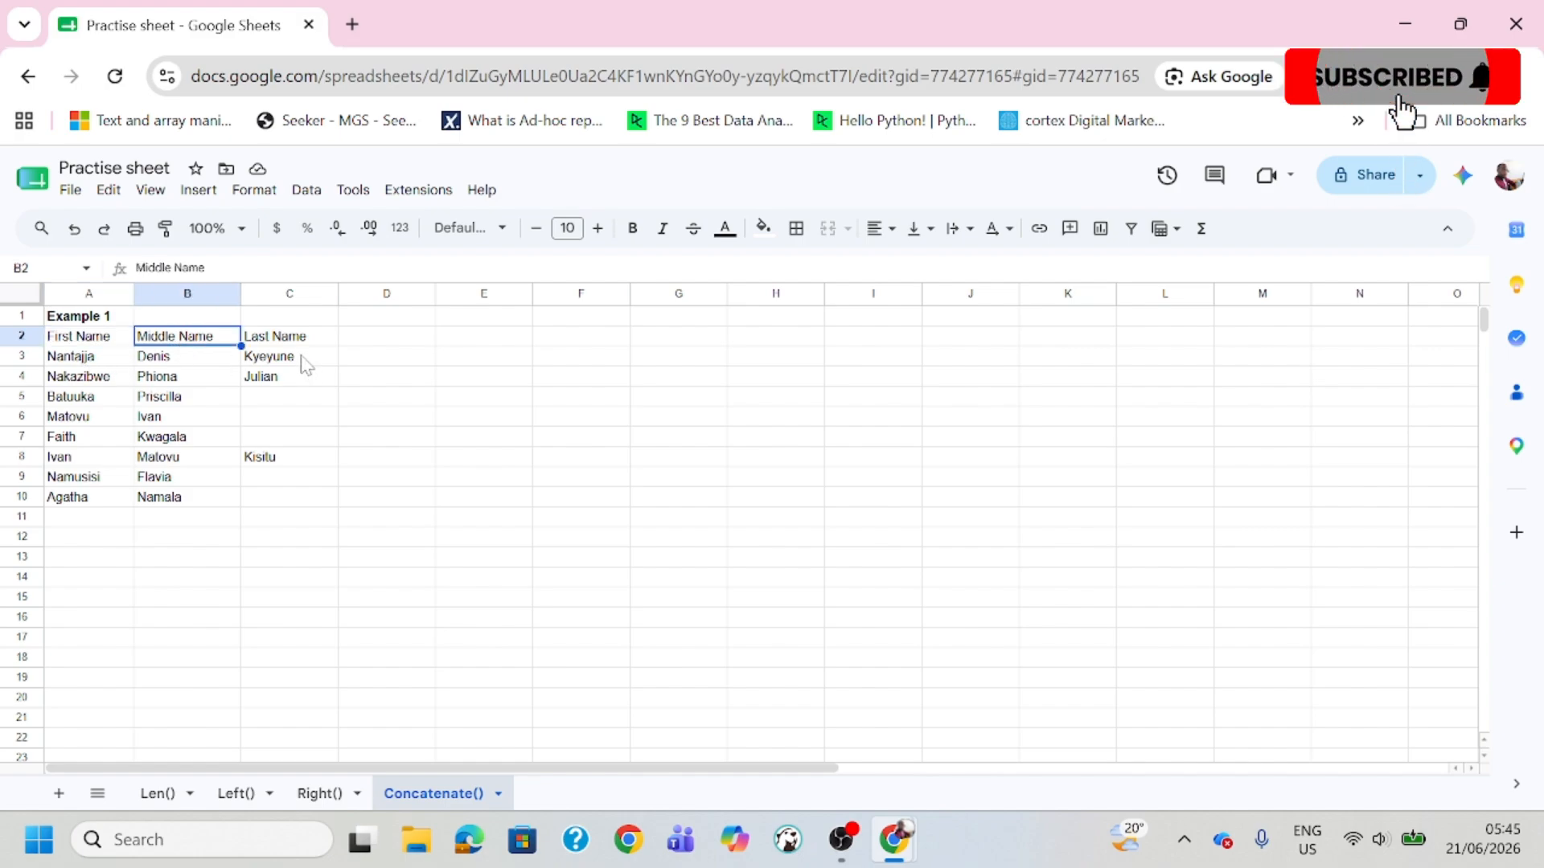
key("Right")
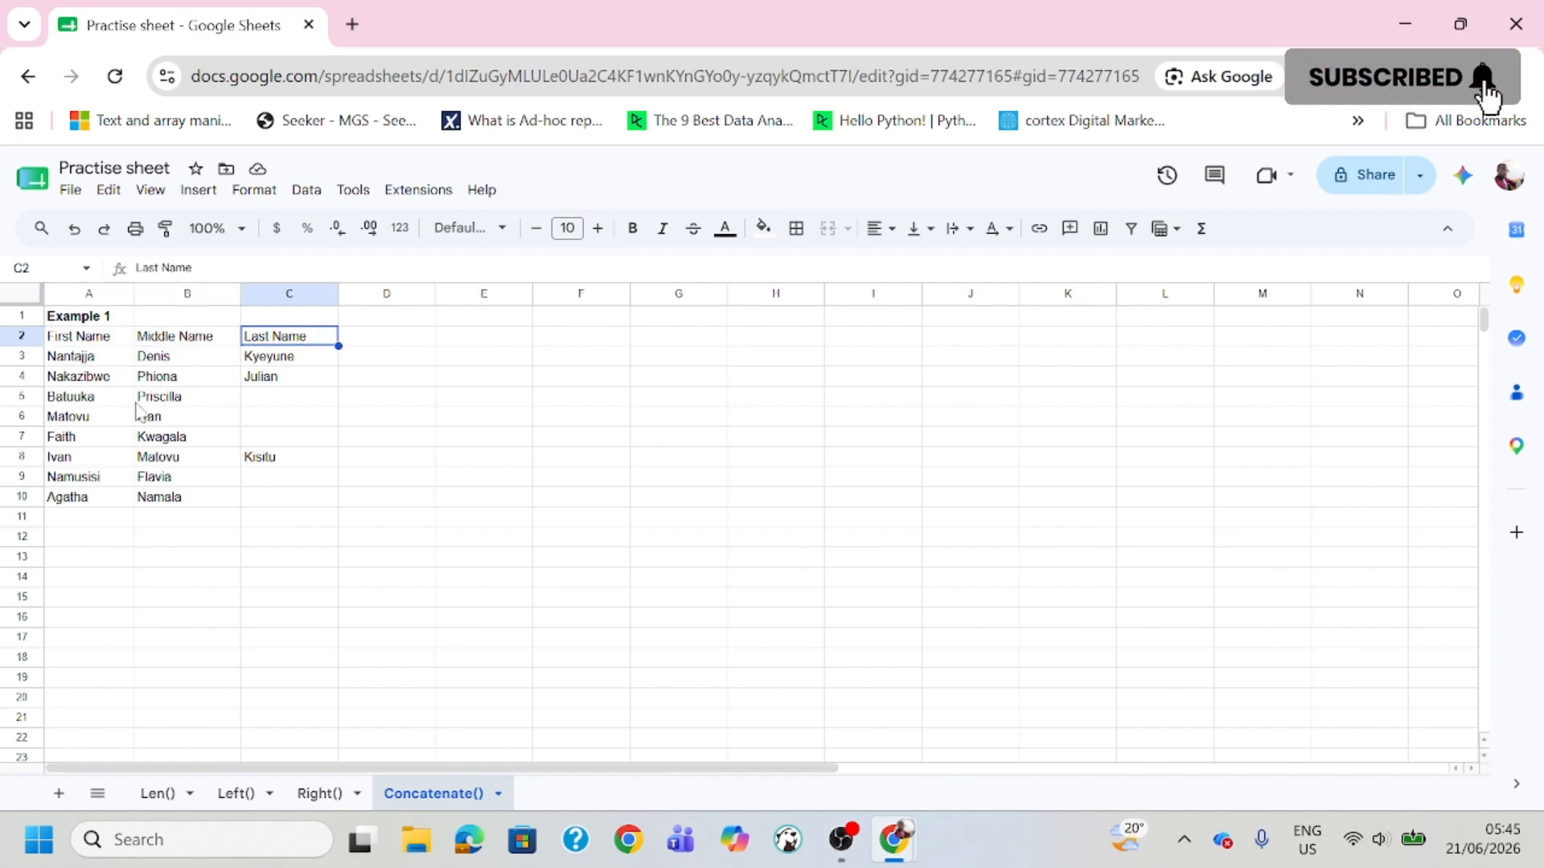
left_click(265, 400)
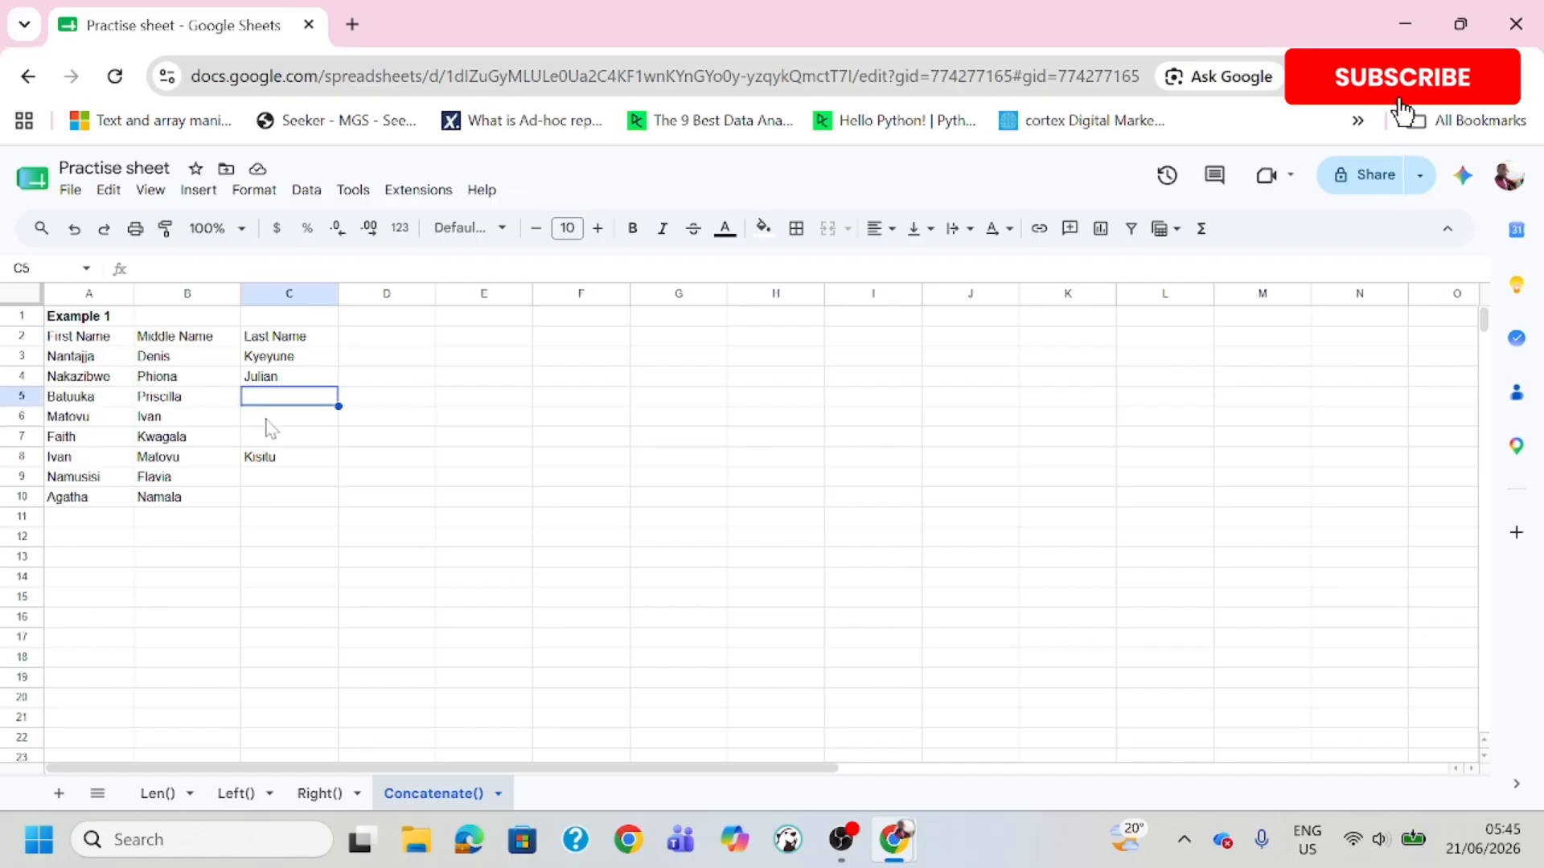
left_click(267, 419)
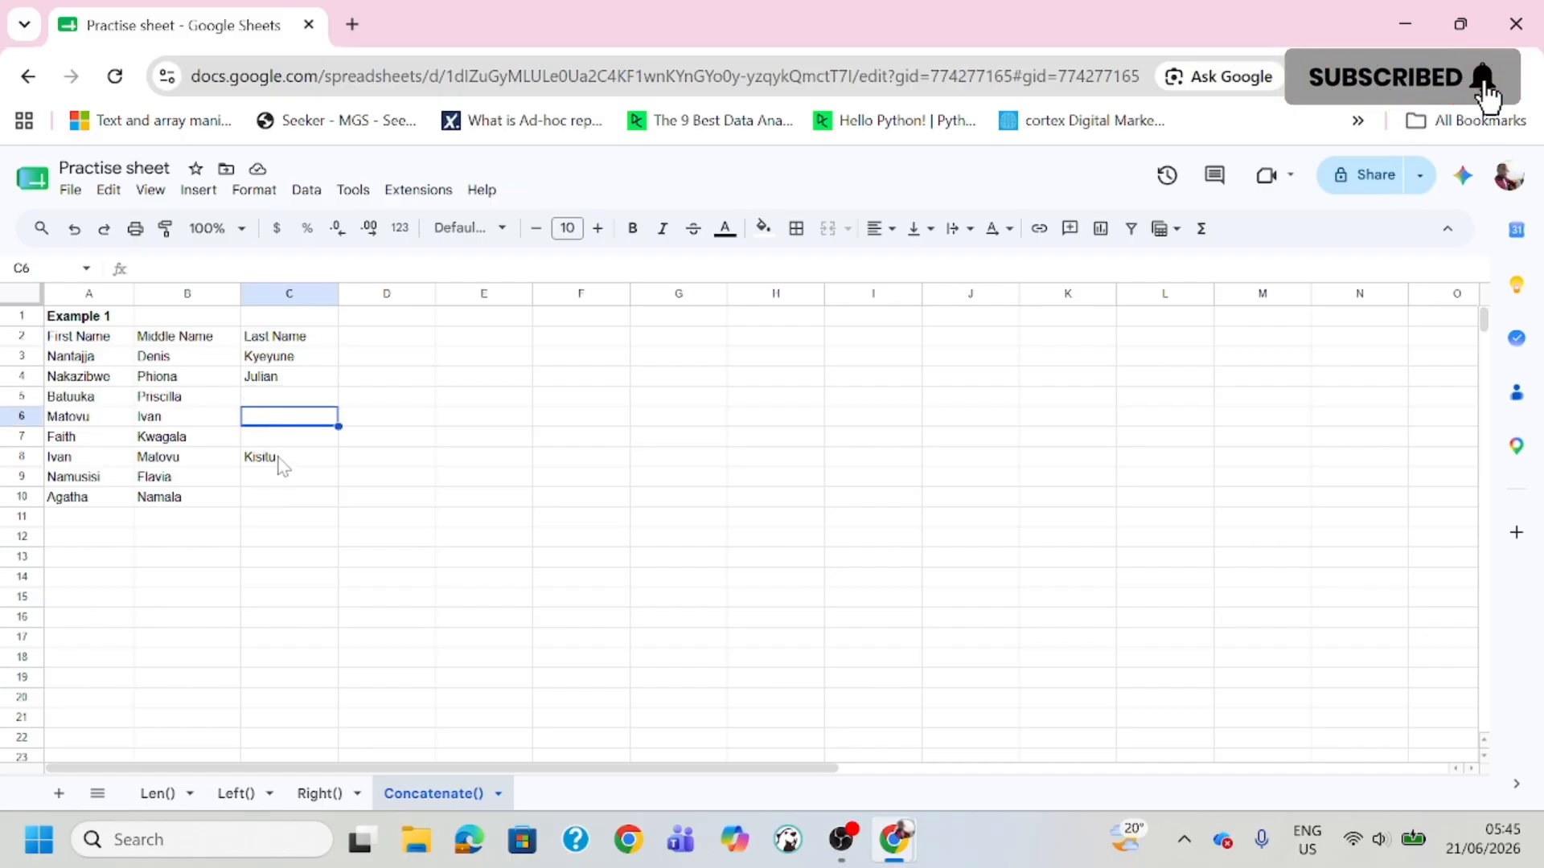
left_click(277, 459)
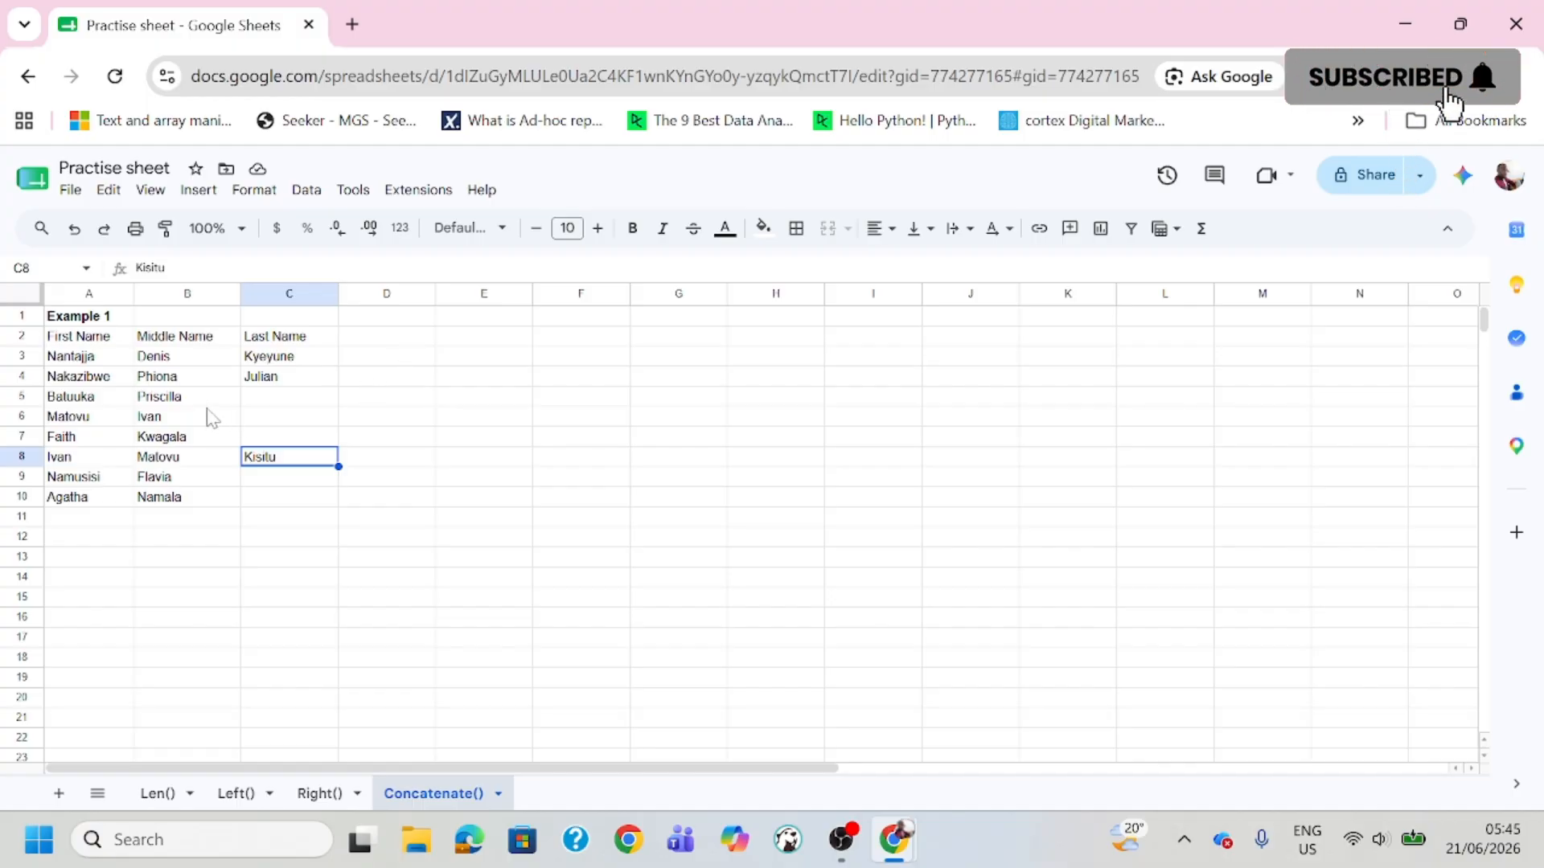
left_click(76, 360)
left_click(153, 363)
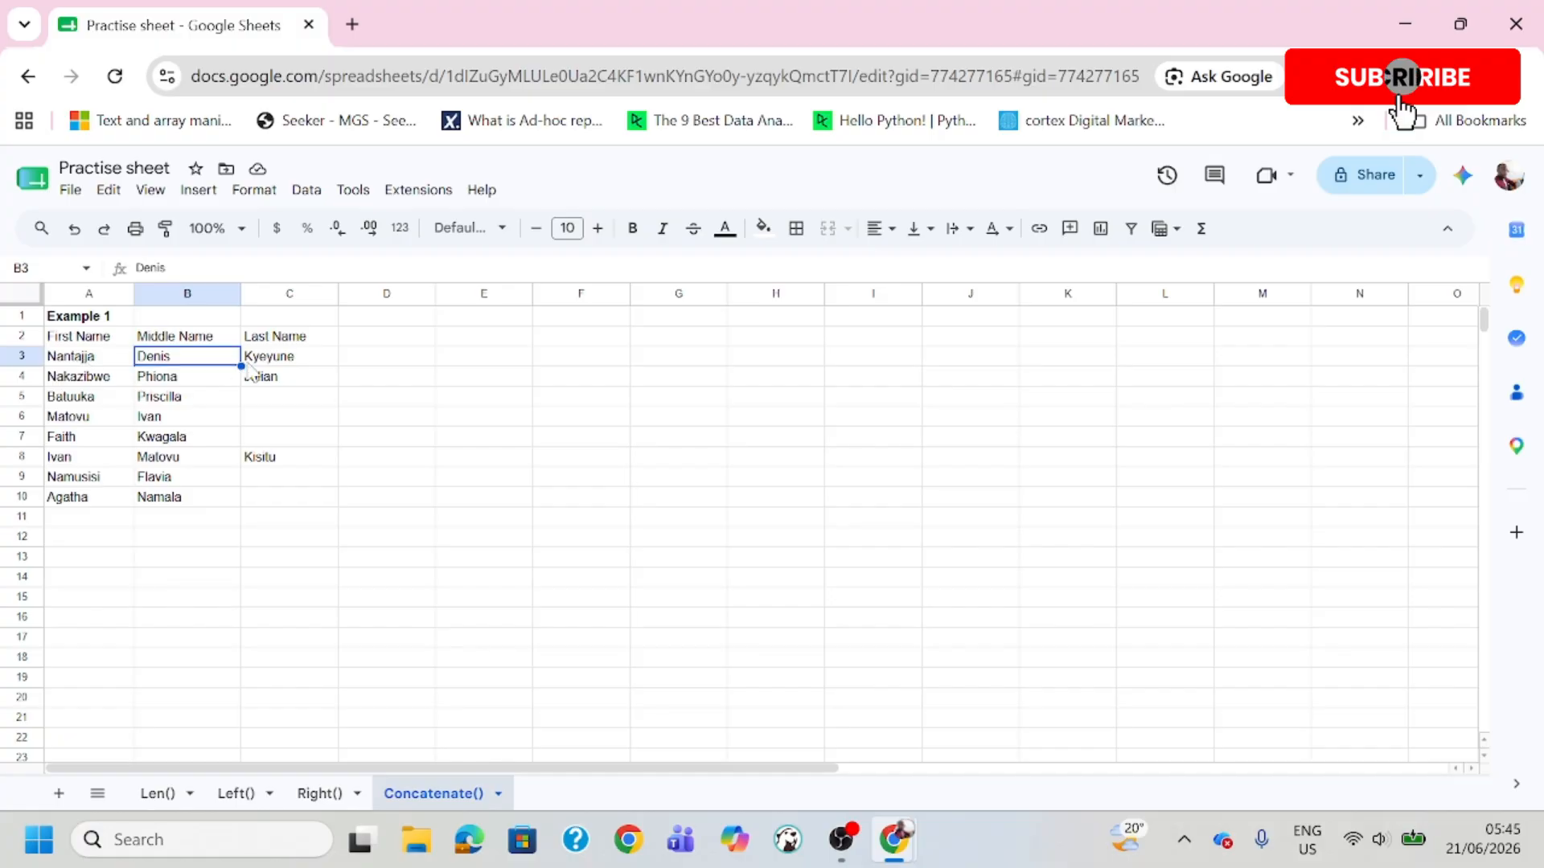
Step: Start a formula in D3 with the CONCATENATE function, replacing the initially entered CONCAT
left_click(394, 344)
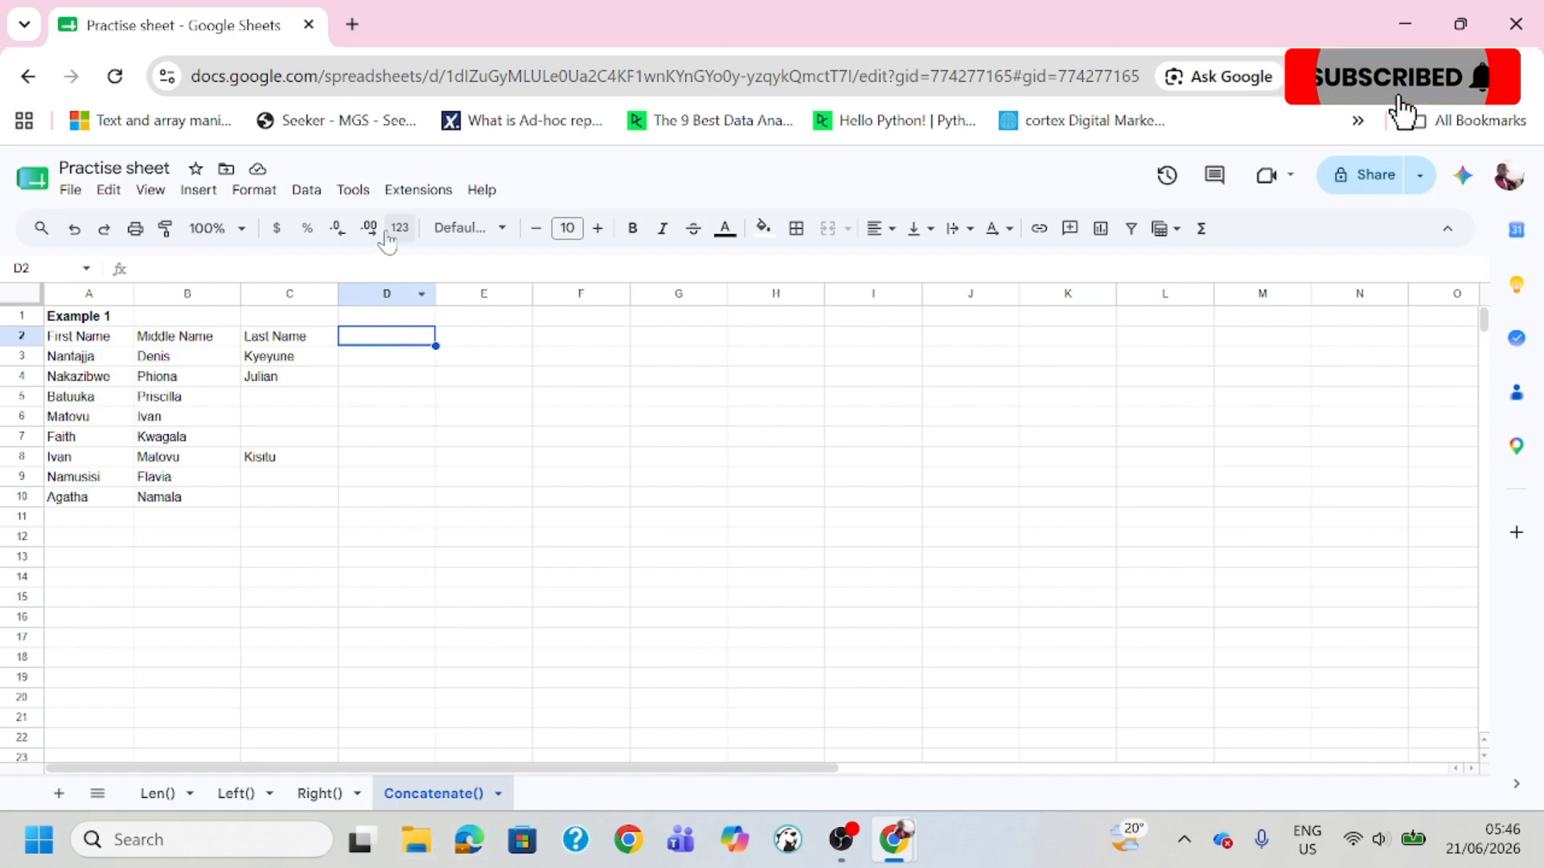
left_click(383, 360)
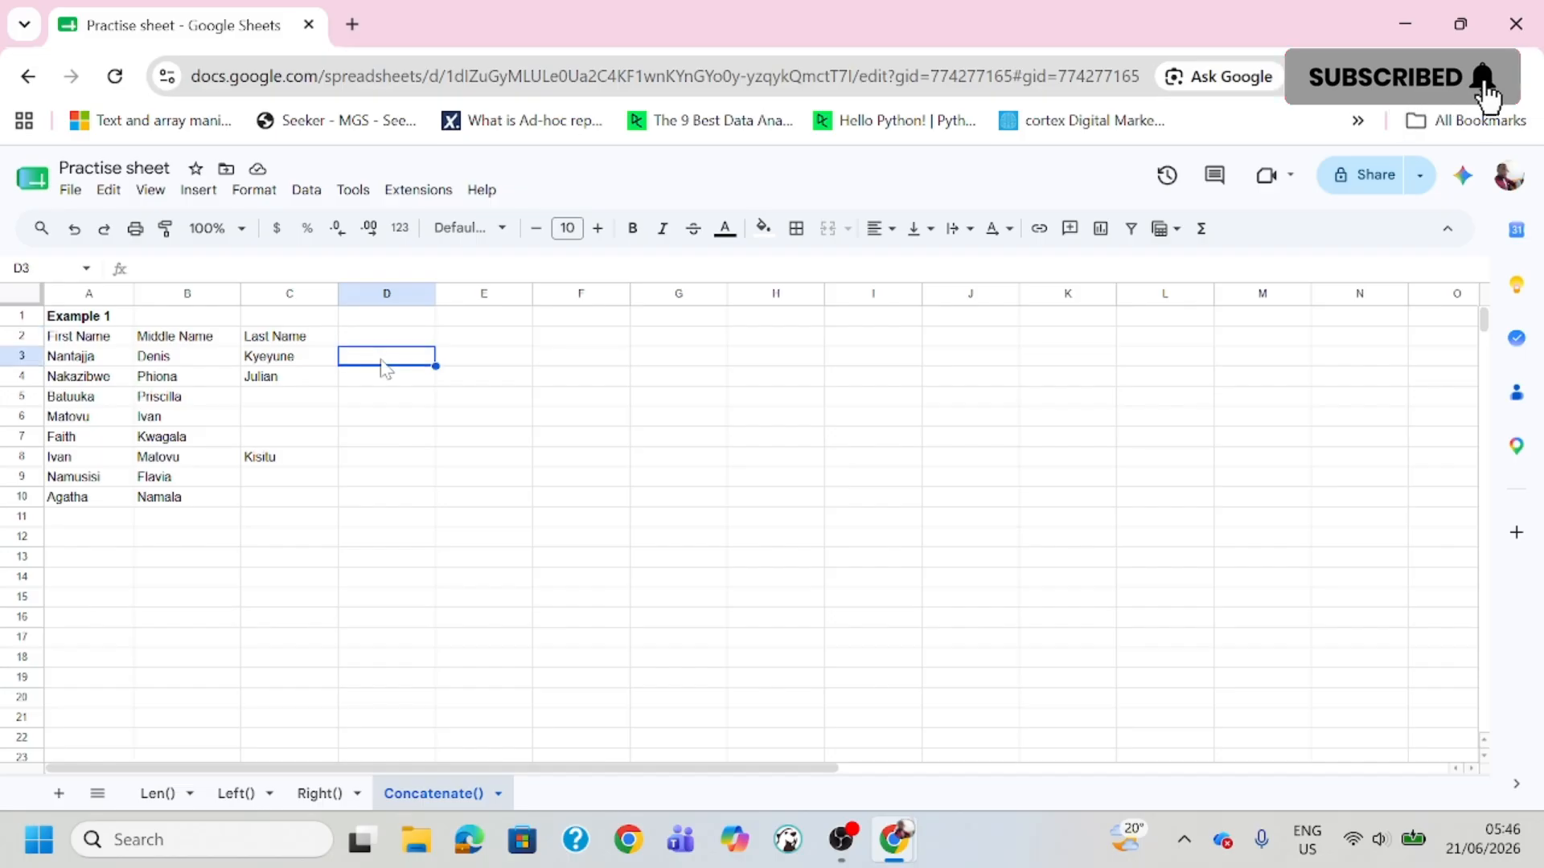
type("=")
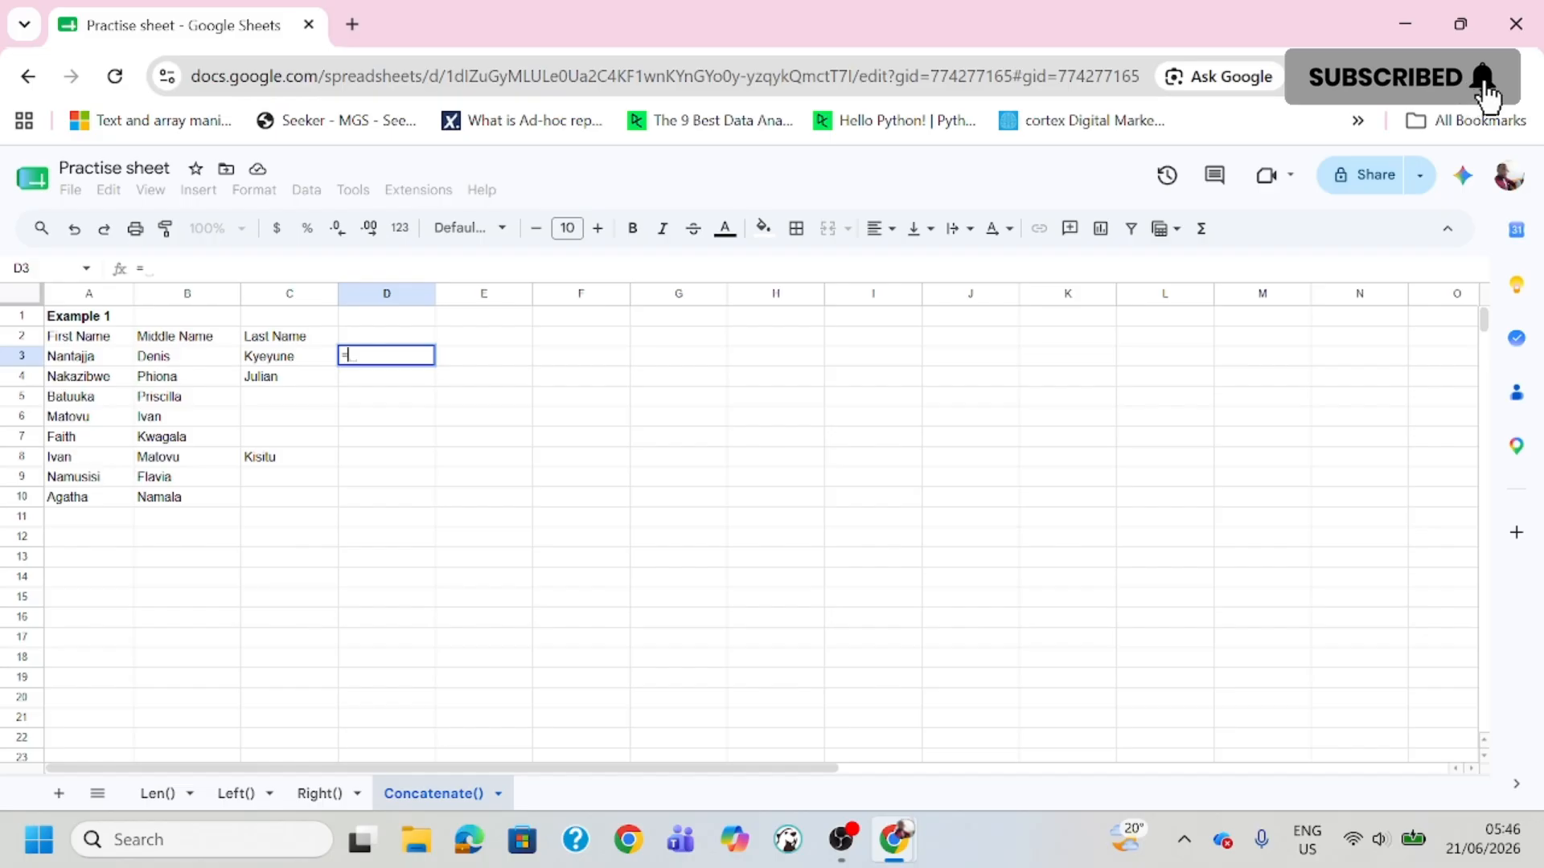
type("conc")
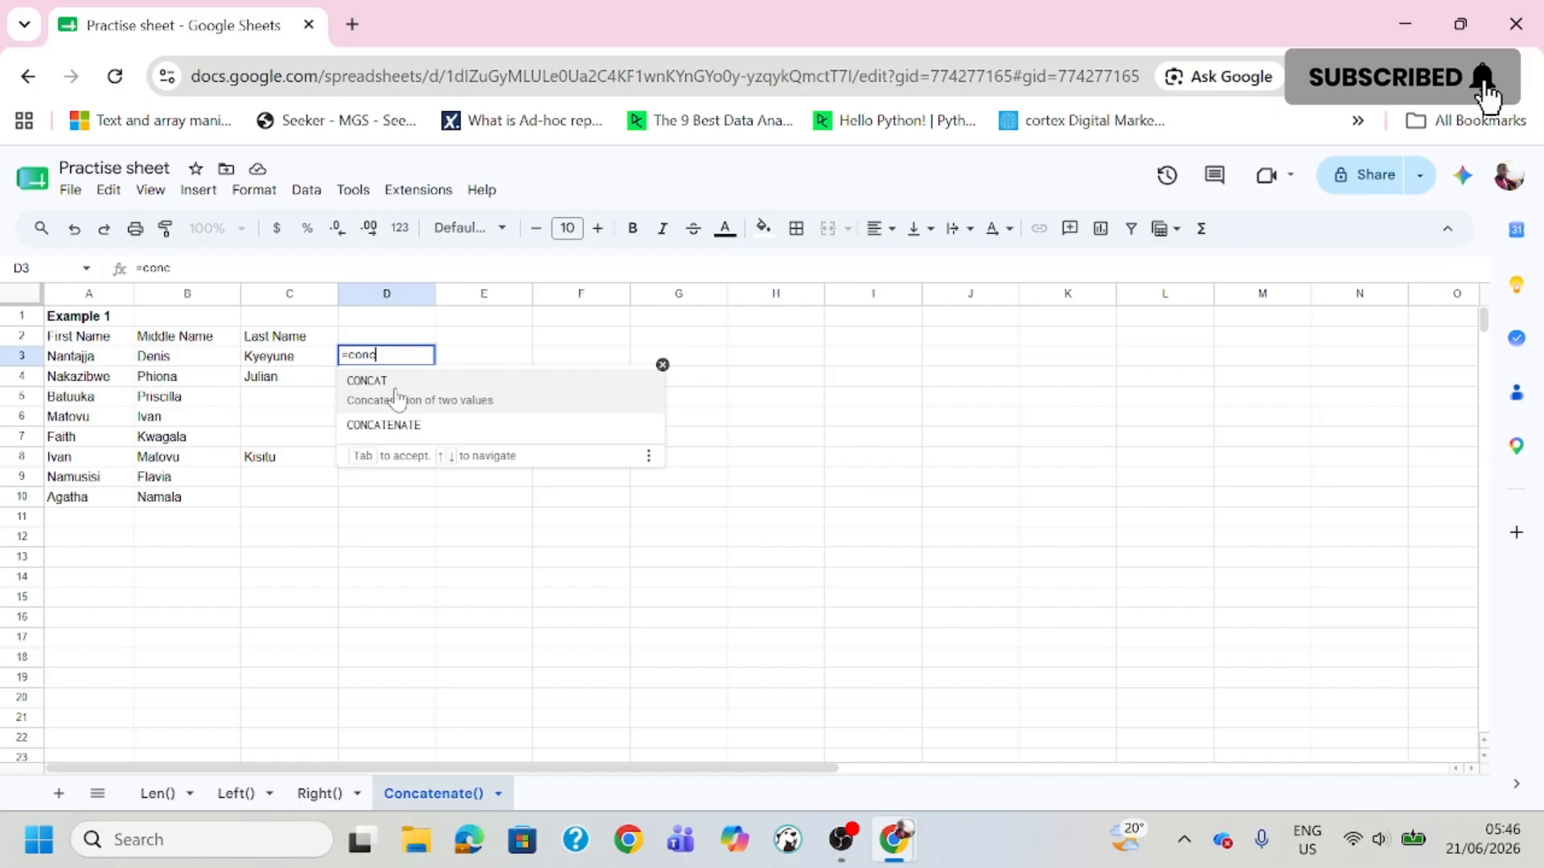
type("onca")
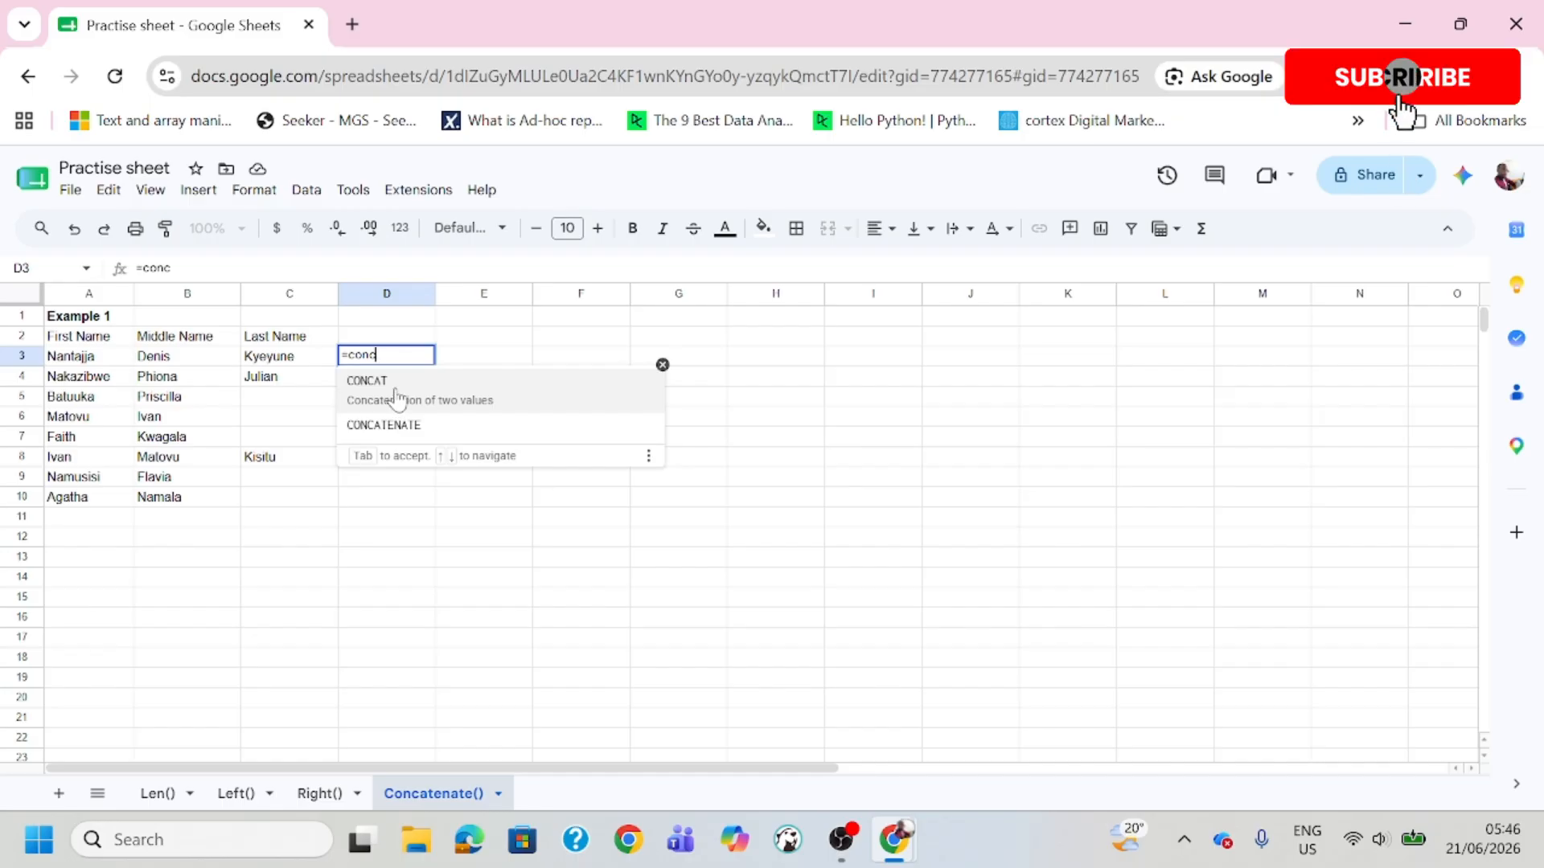
type("t(")
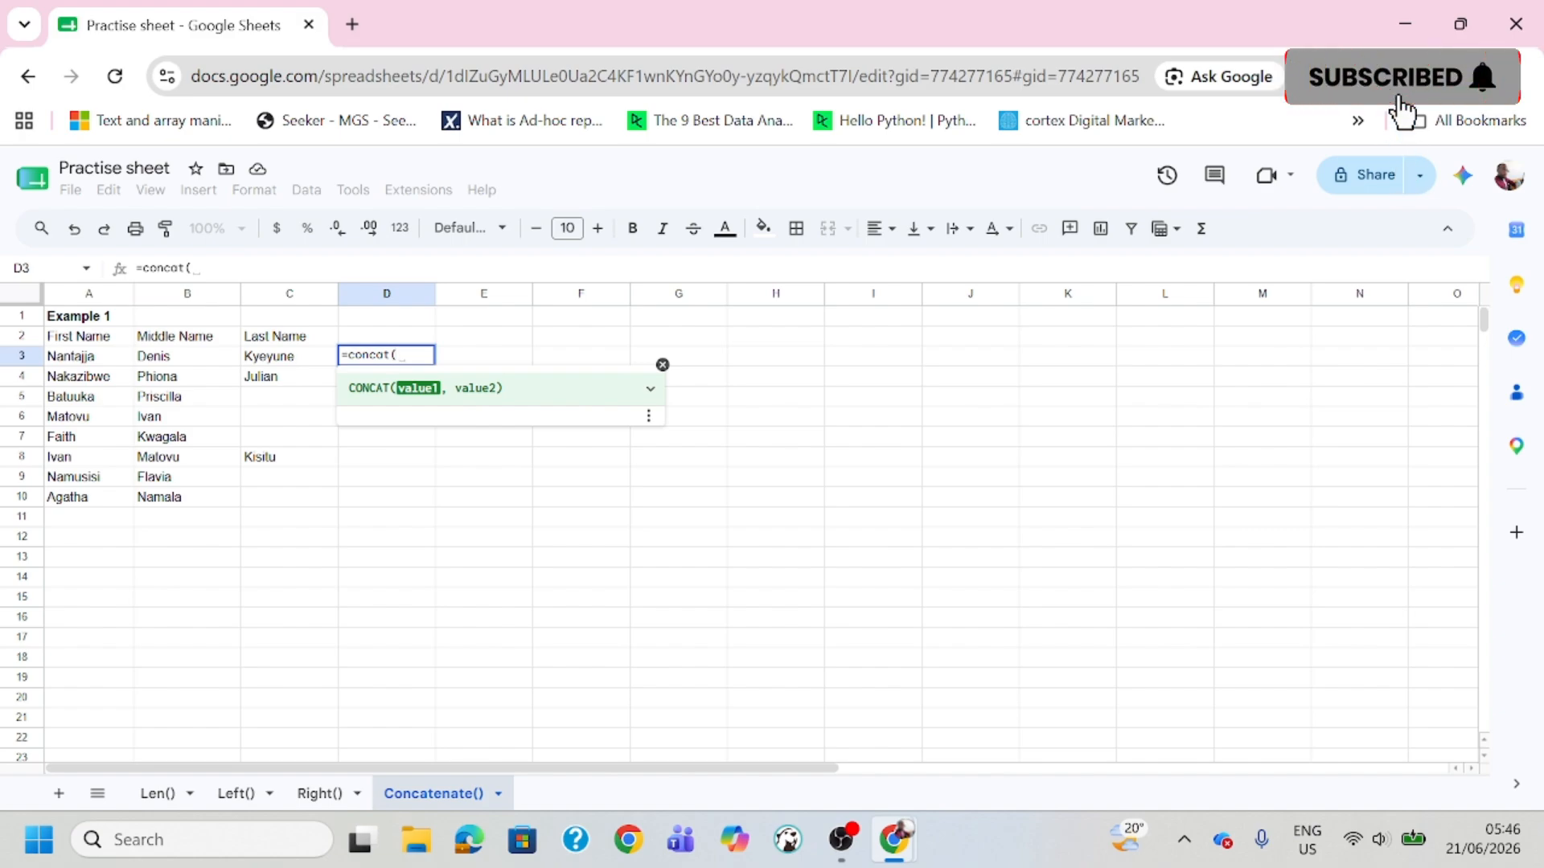
key("BackSpace")
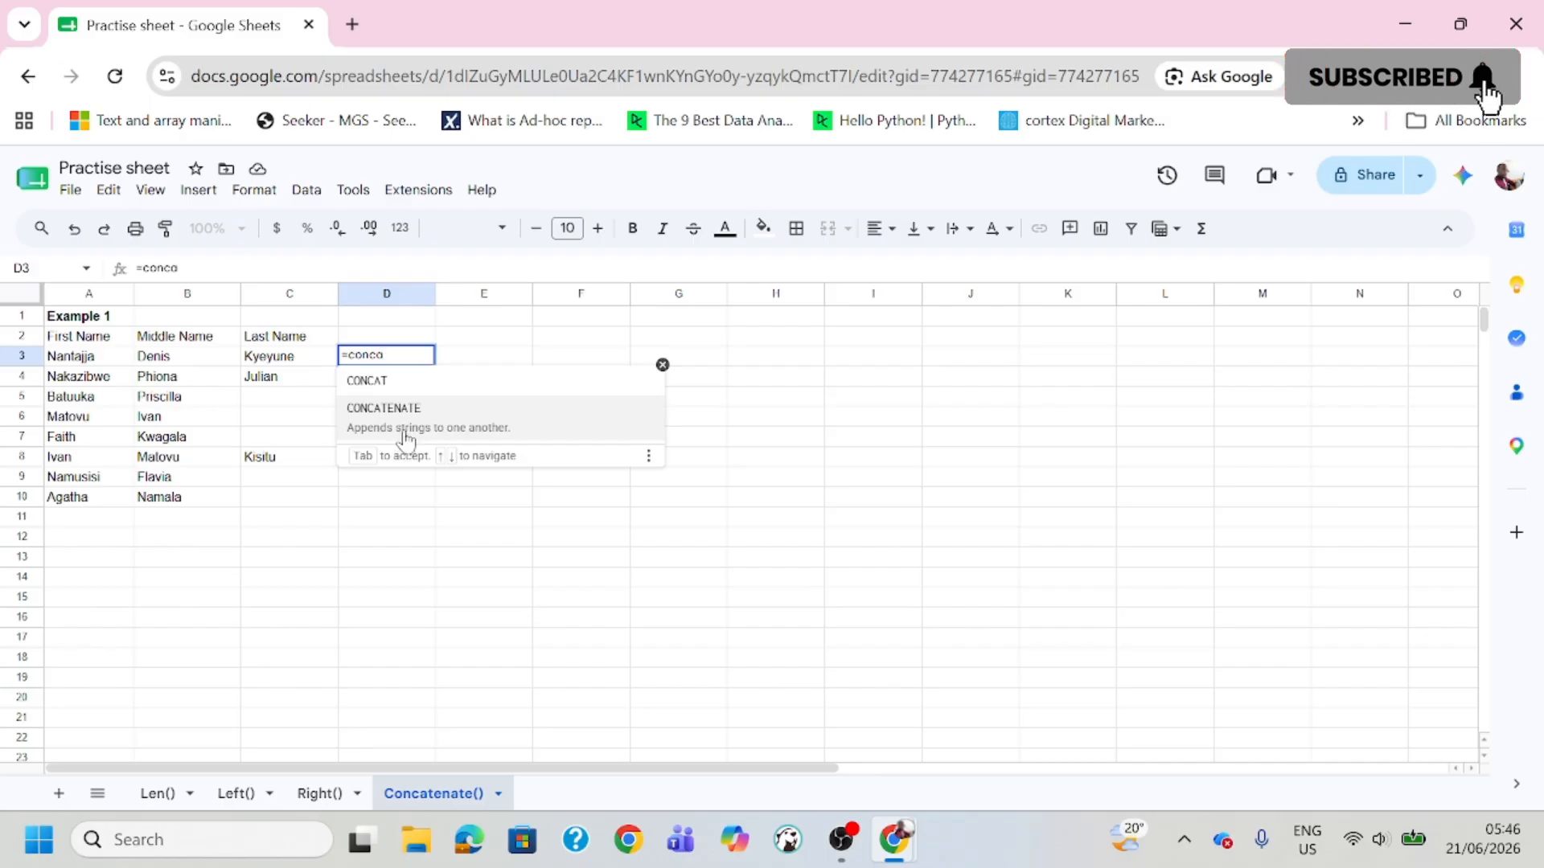
left_click(409, 424)
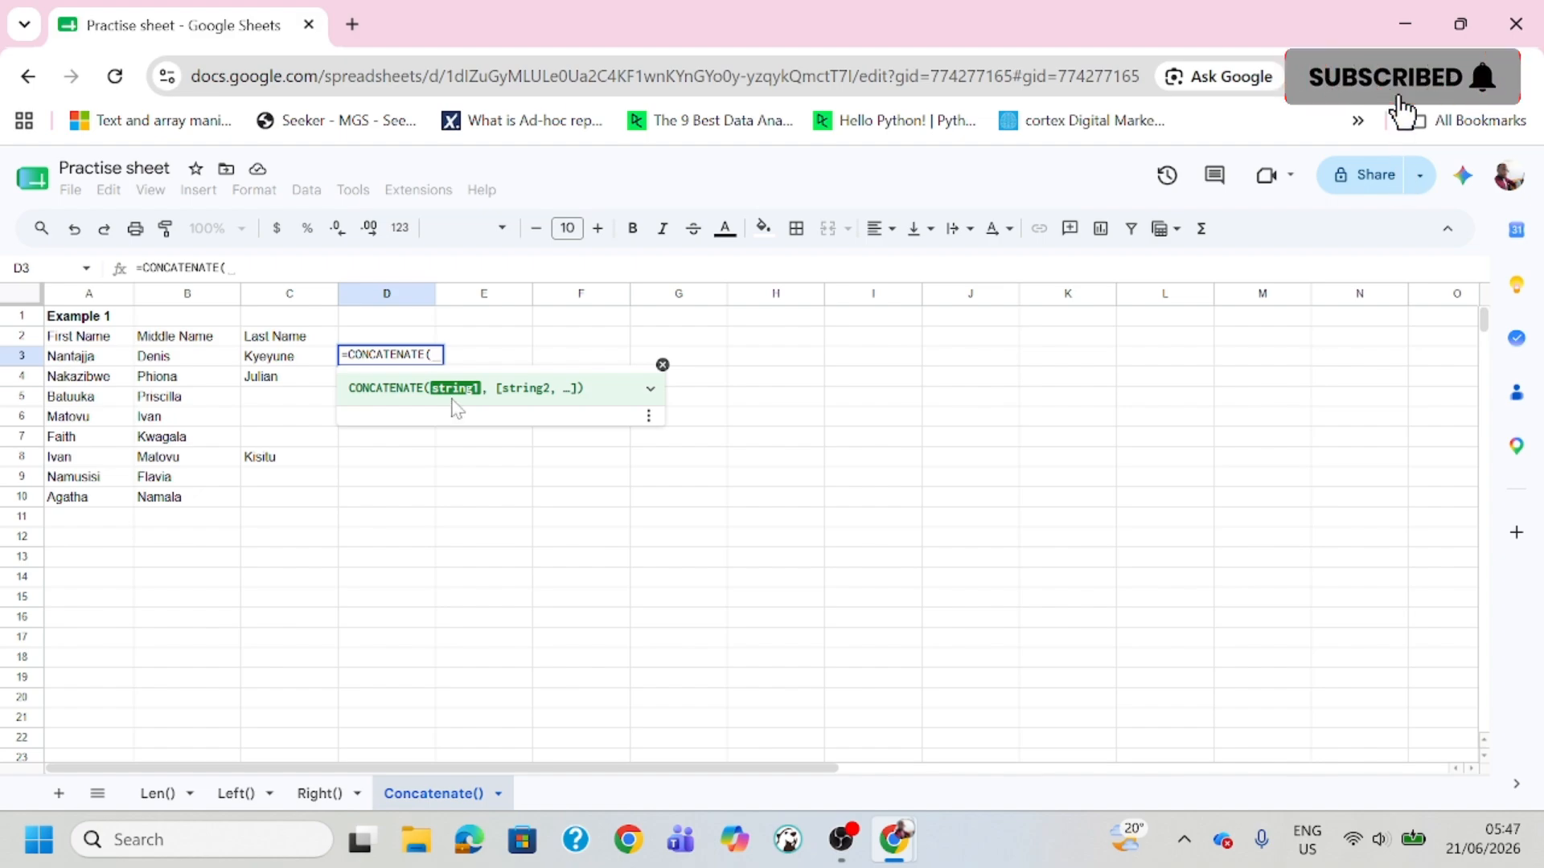
Step: Complete D3 as =CONCATENATE(A3,B3) to join the first and middle names without a space
left_click(89, 364)
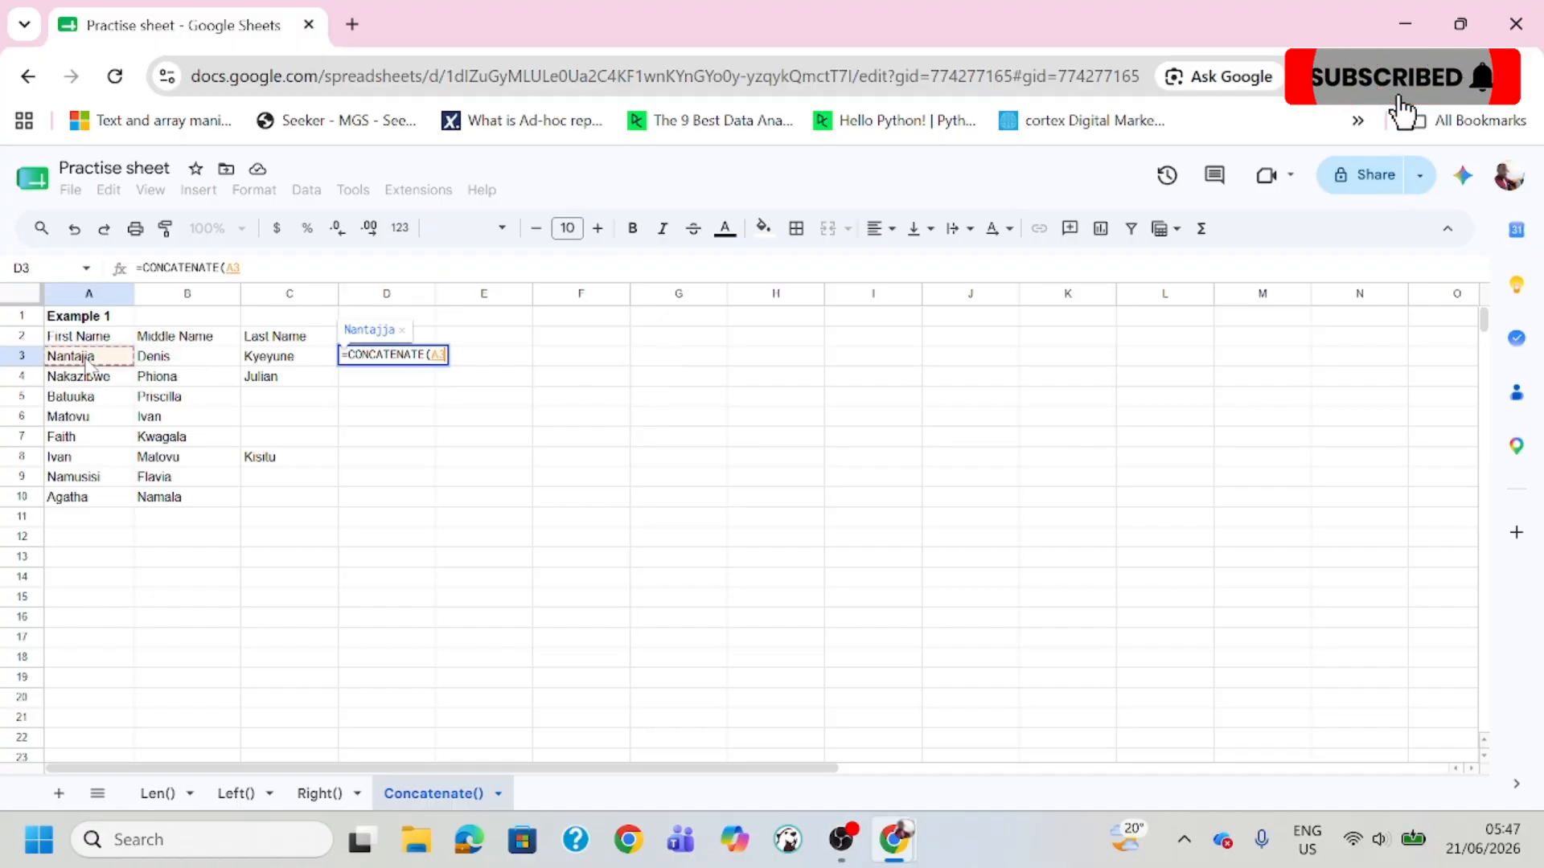
type(",")
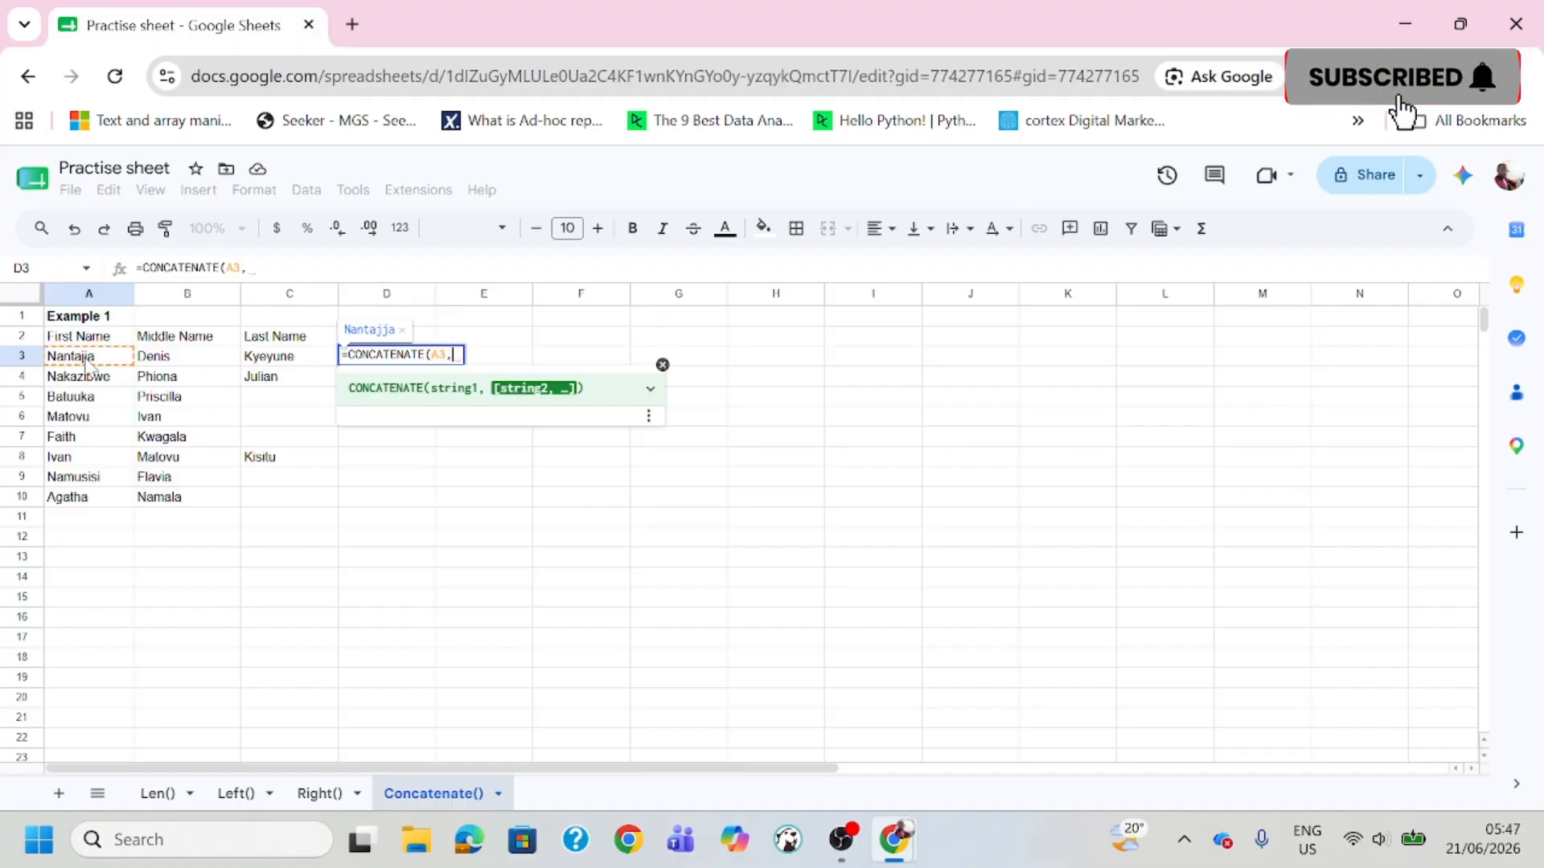
left_click(171, 361)
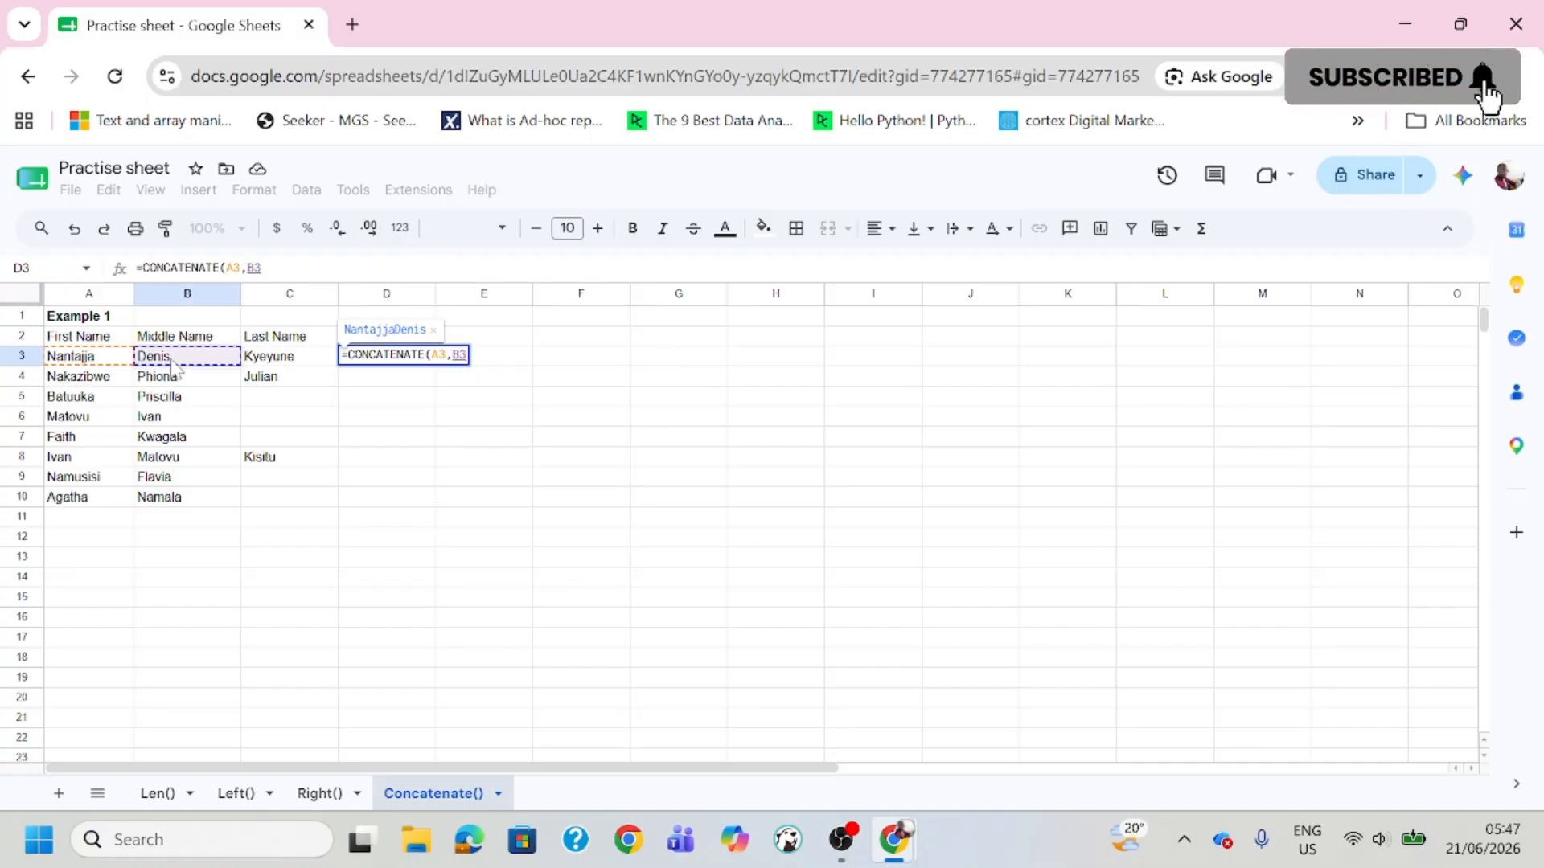
type(")")
key("Return")
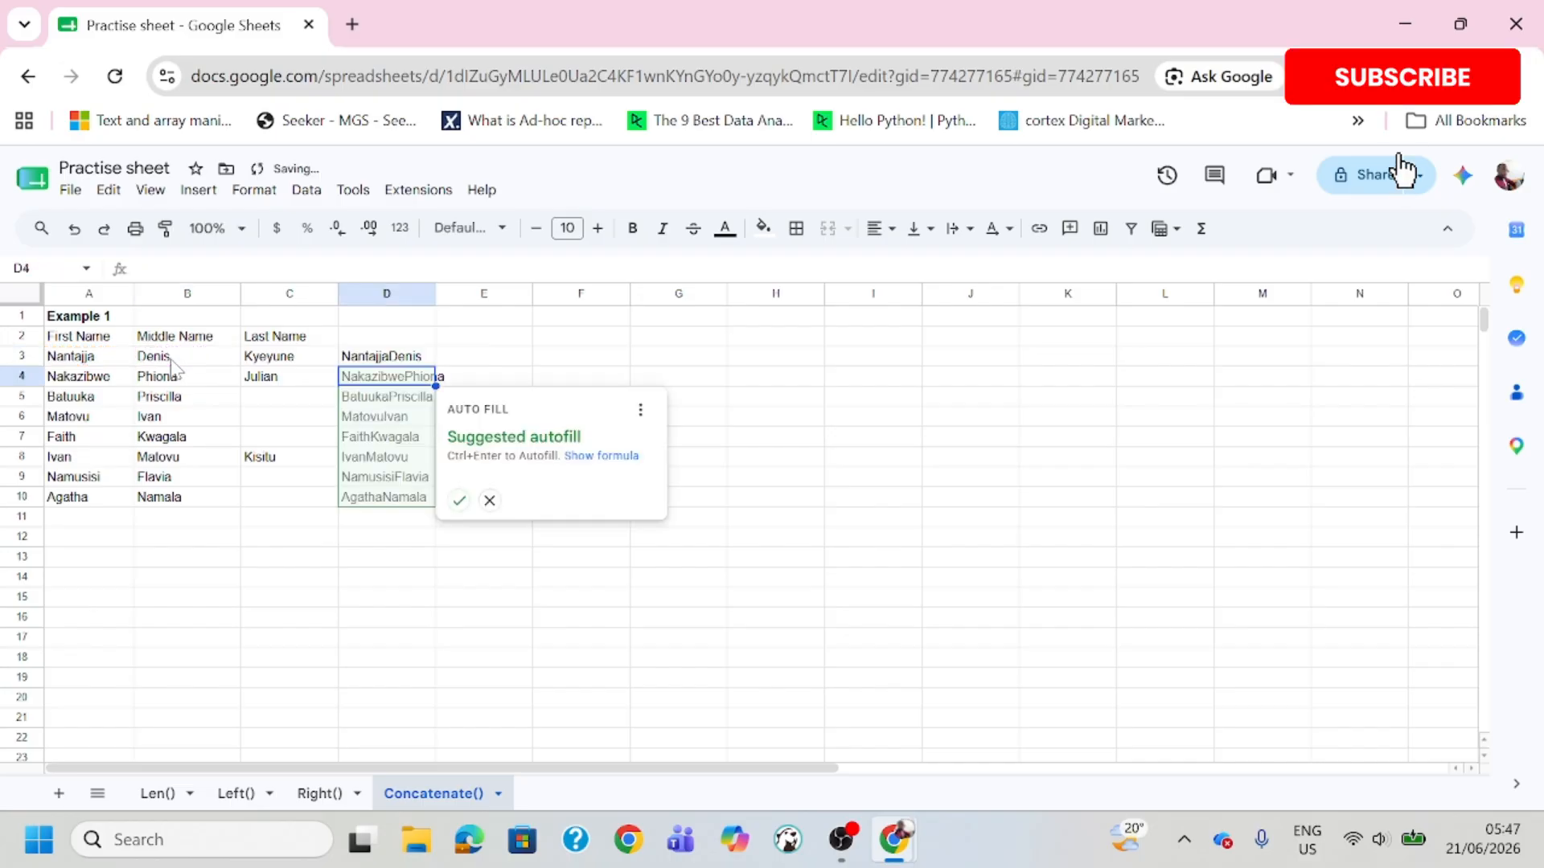
Step: Accept the suggested autofill for D4:D10 and fit column D's width to the joined names
left_click(459, 501)
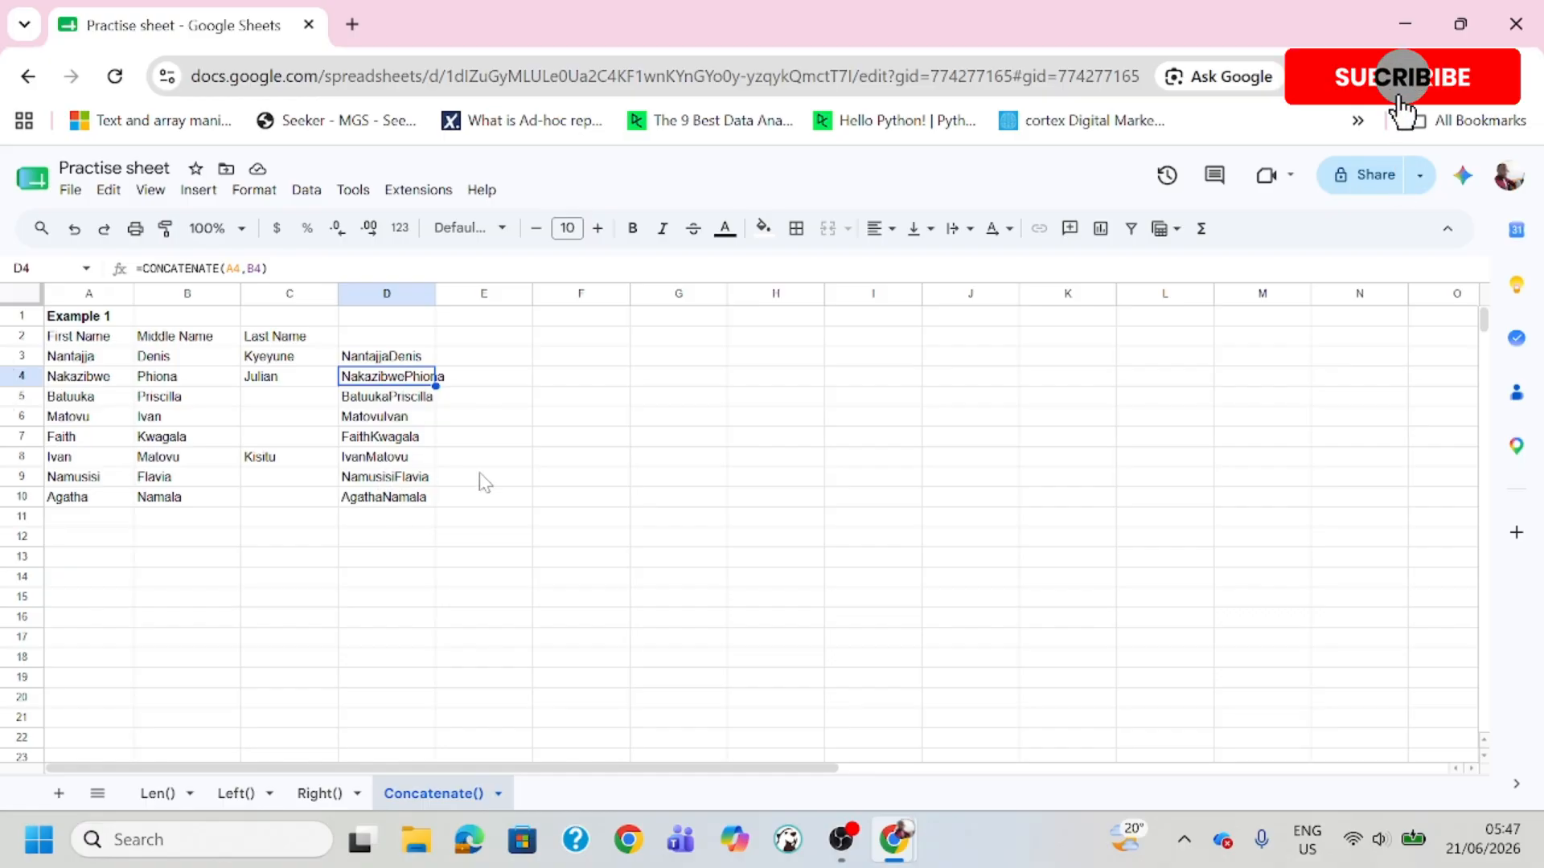
left_click(559, 478)
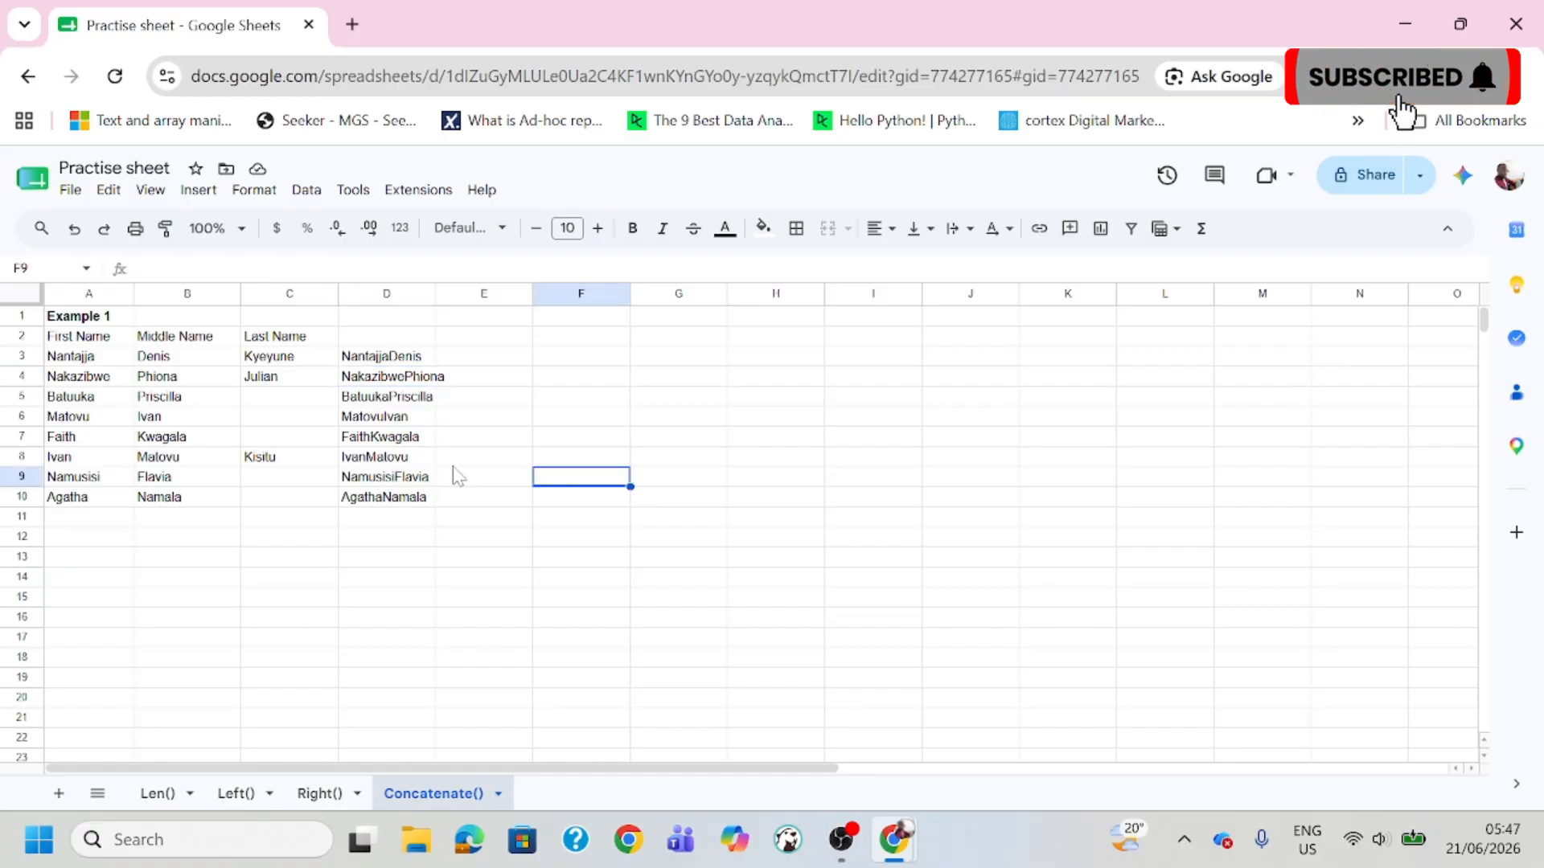
double_click(436, 295)
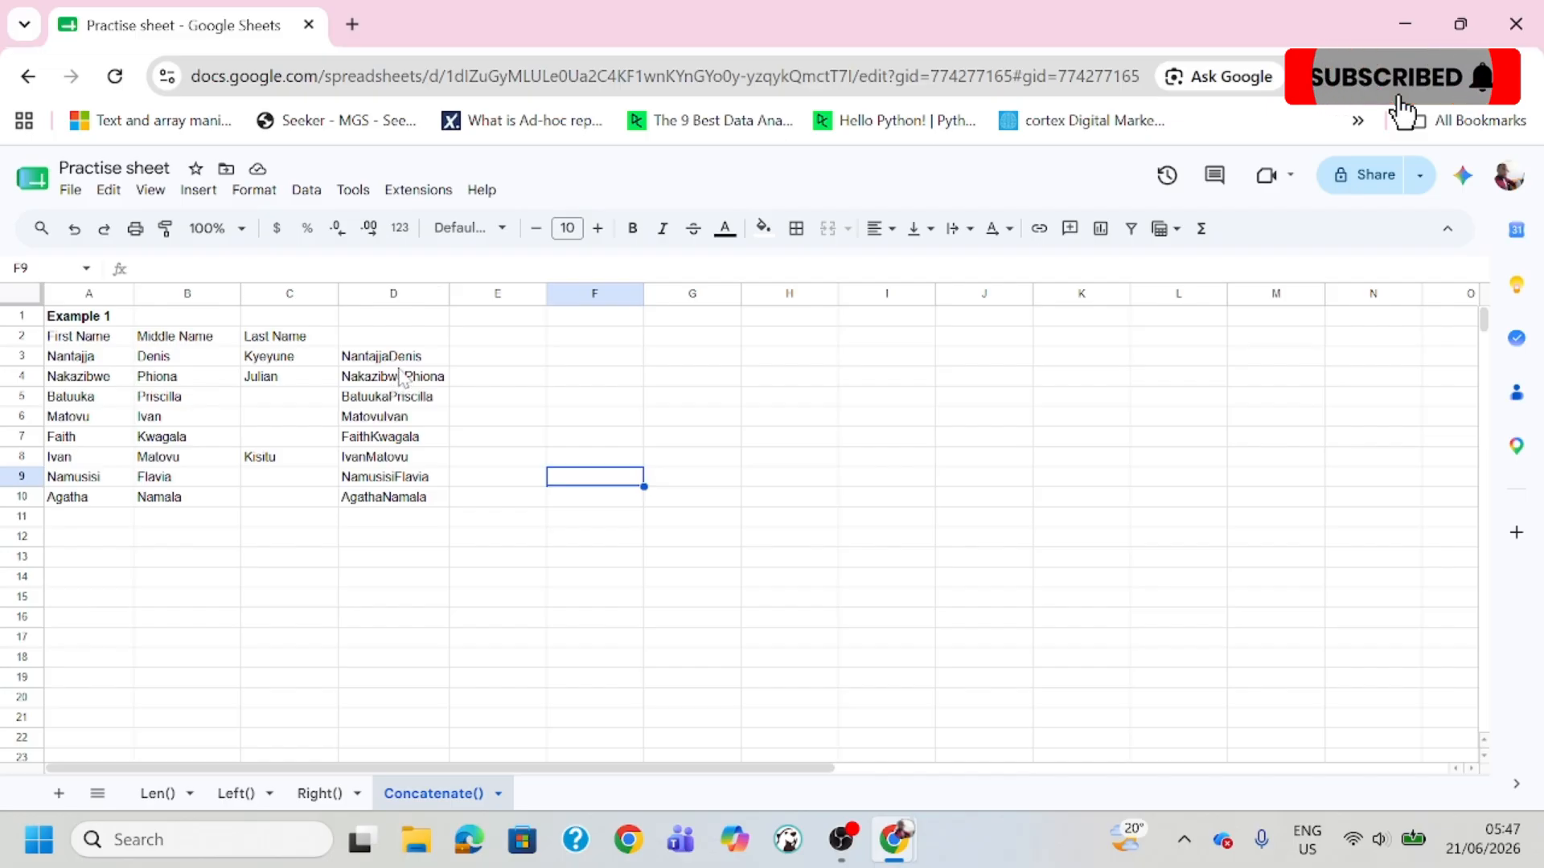
Step: Enter =CONCATENATE(A3," ",B3) in E3 to join the first and middle names with a space between them
left_click(481, 362)
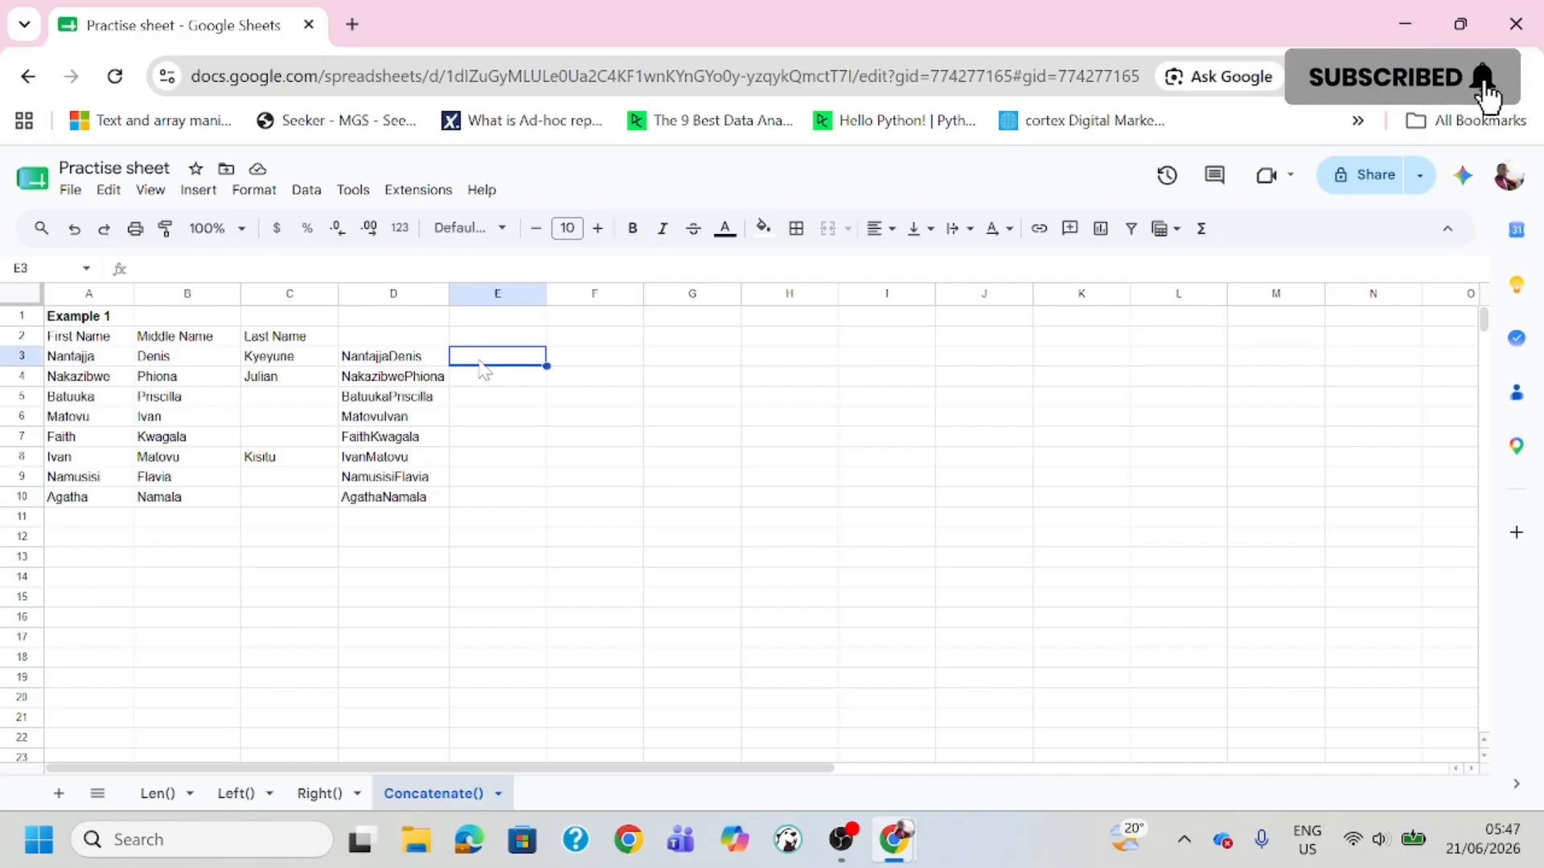
type("=")
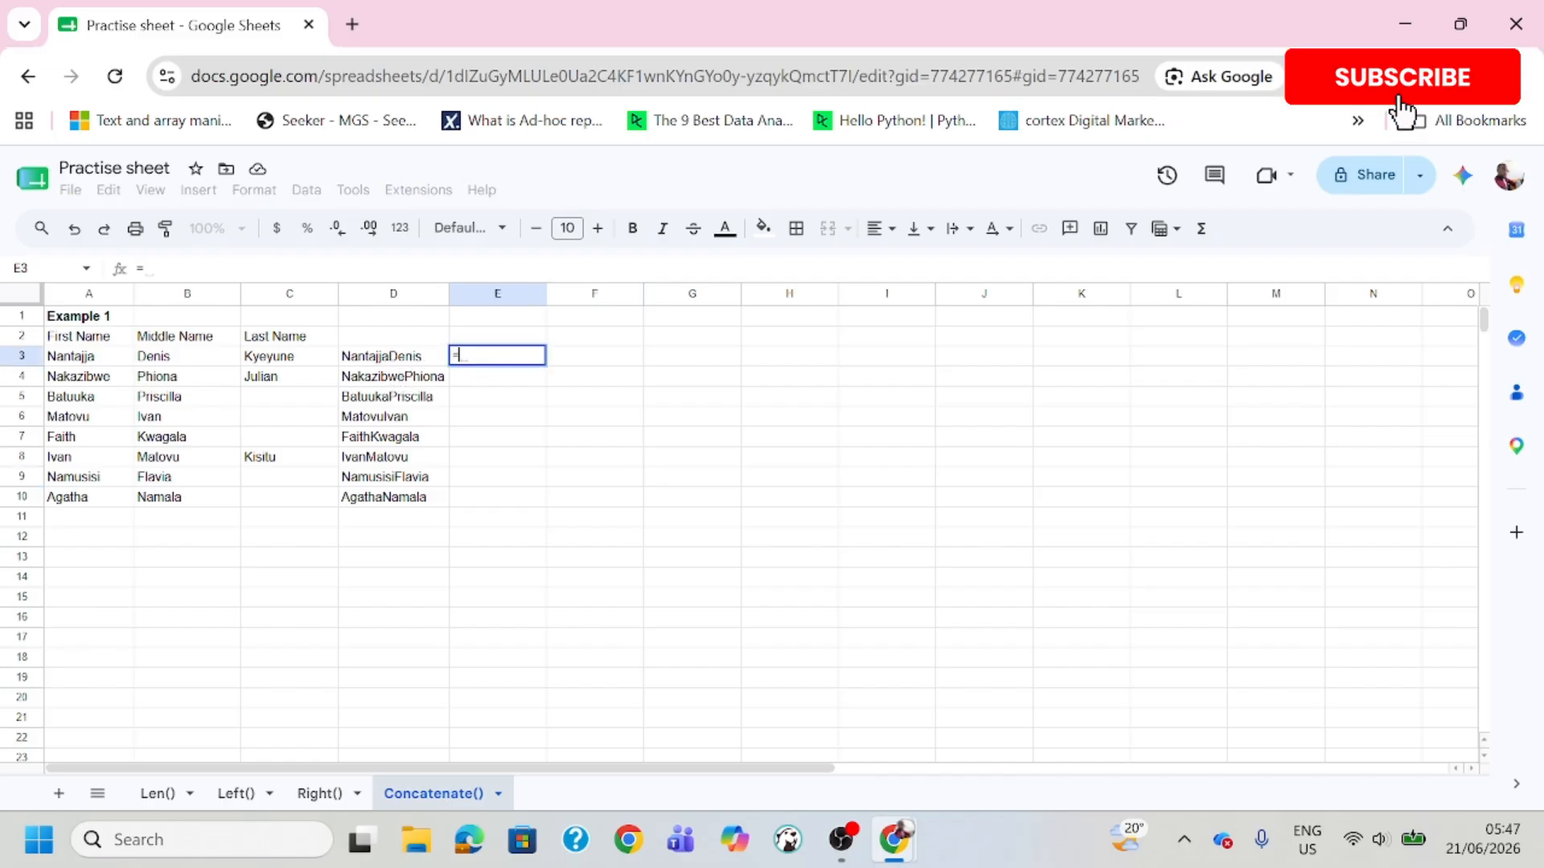
type("con")
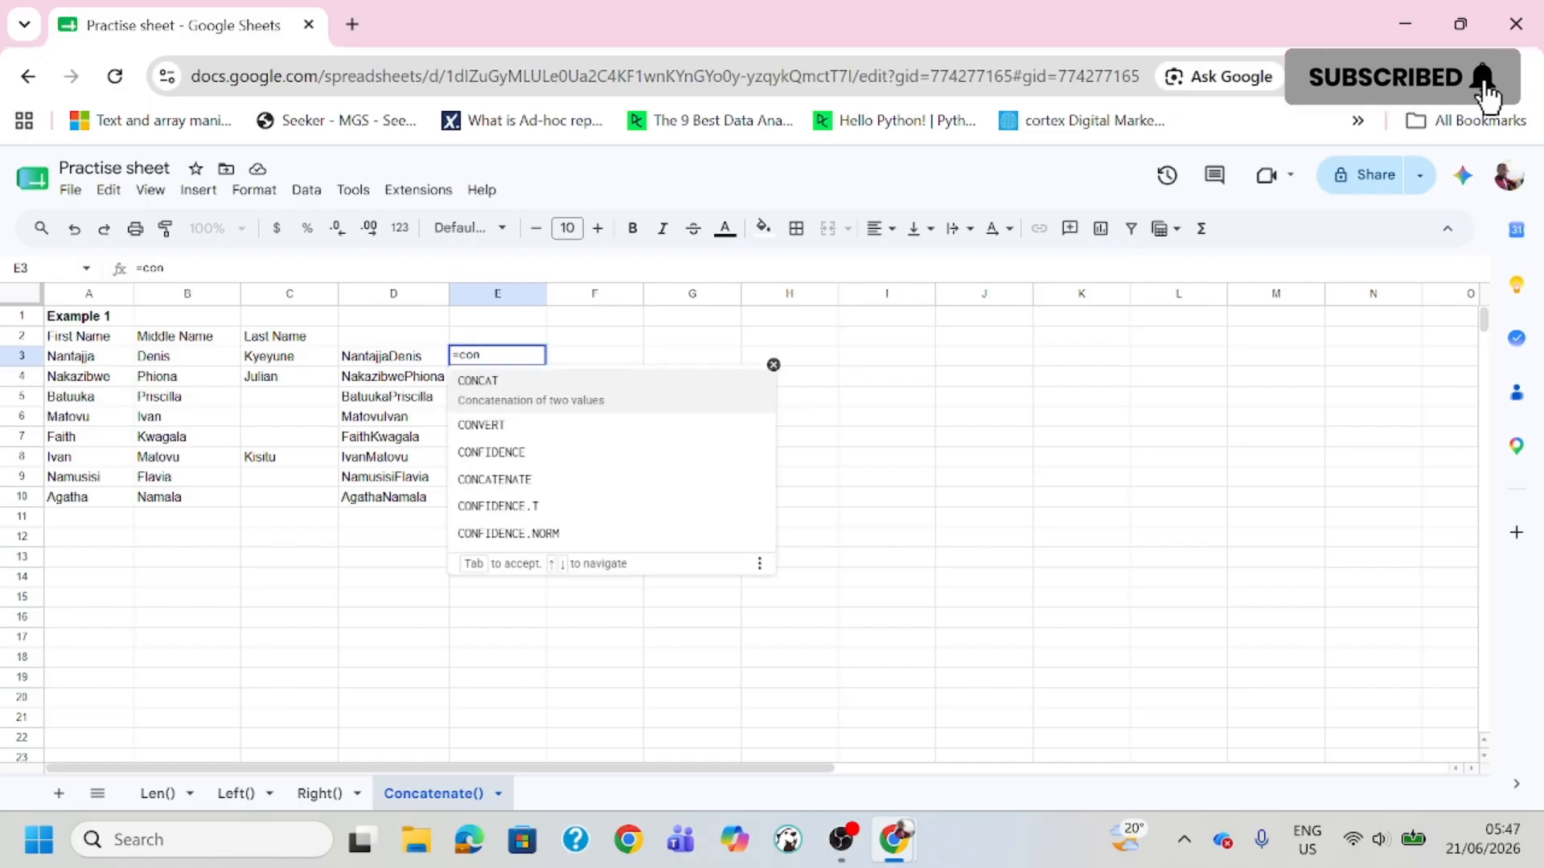
left_click(522, 470)
left_click(89, 362)
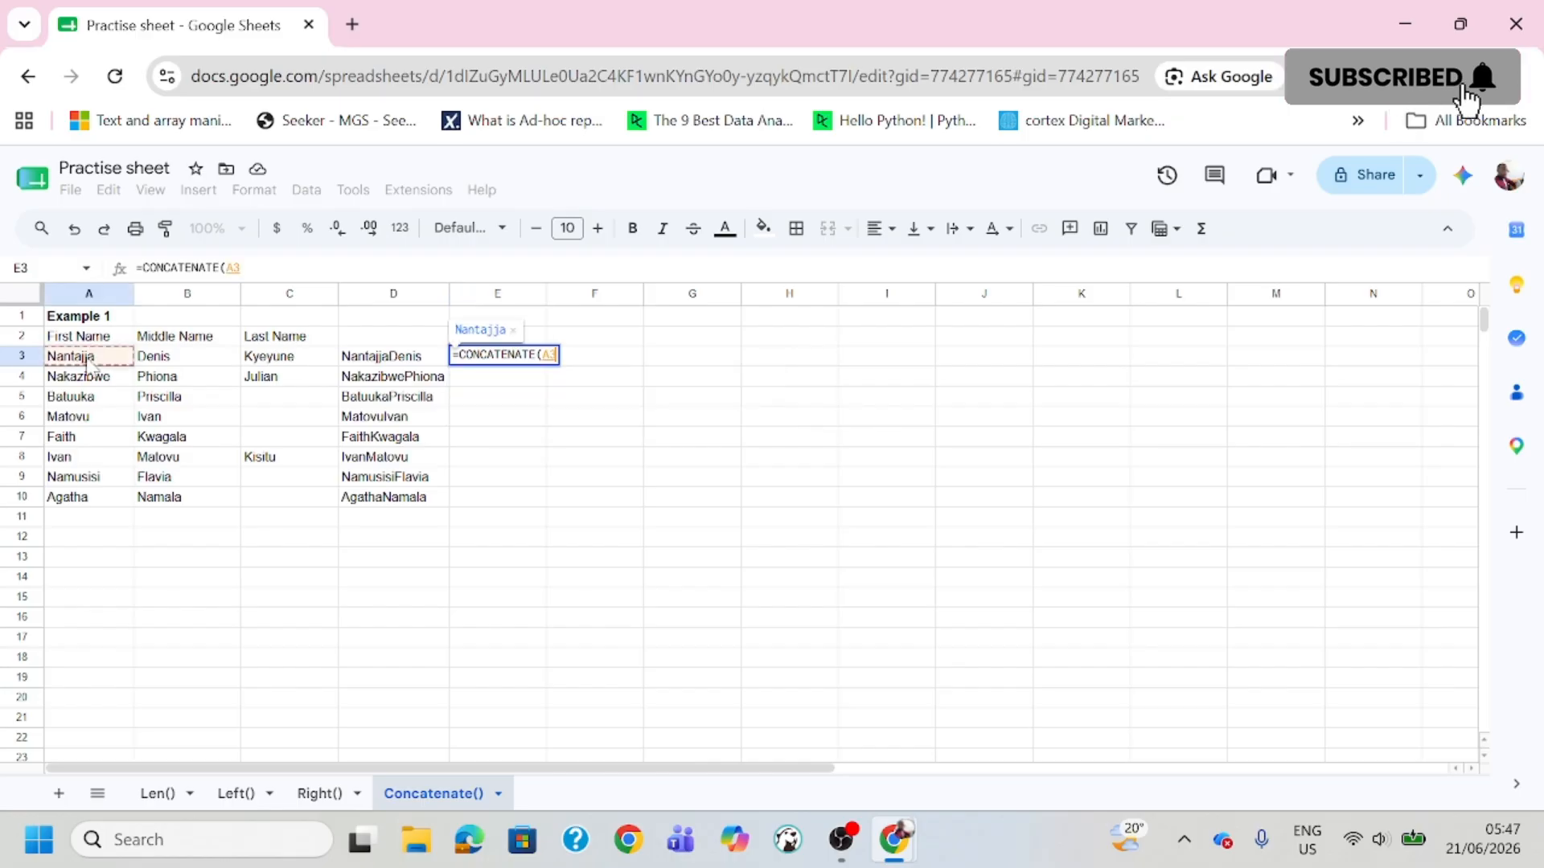
type(",")
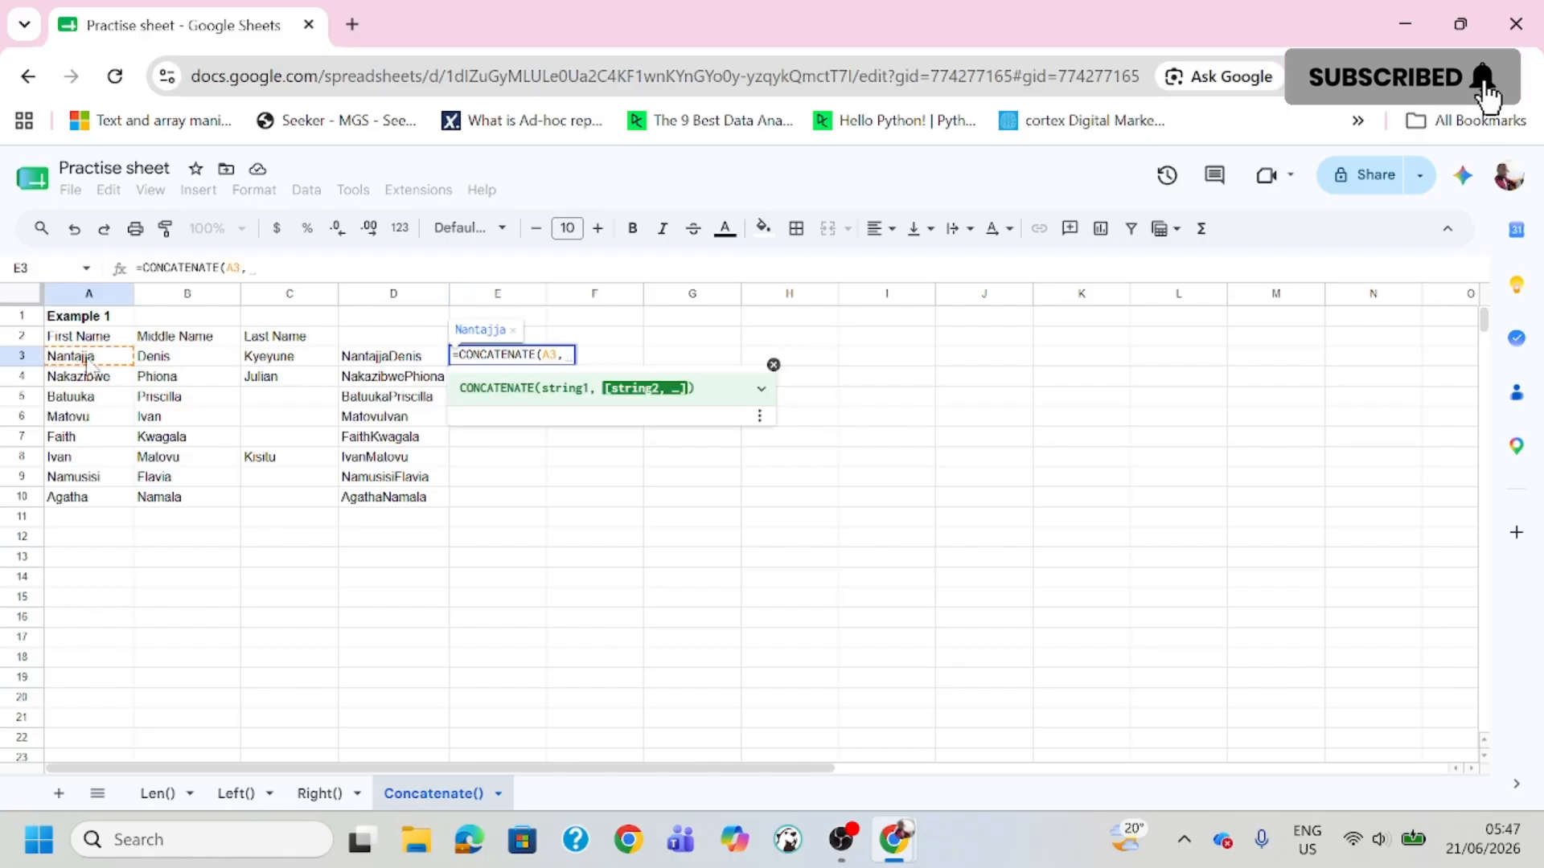
type("\" \"")
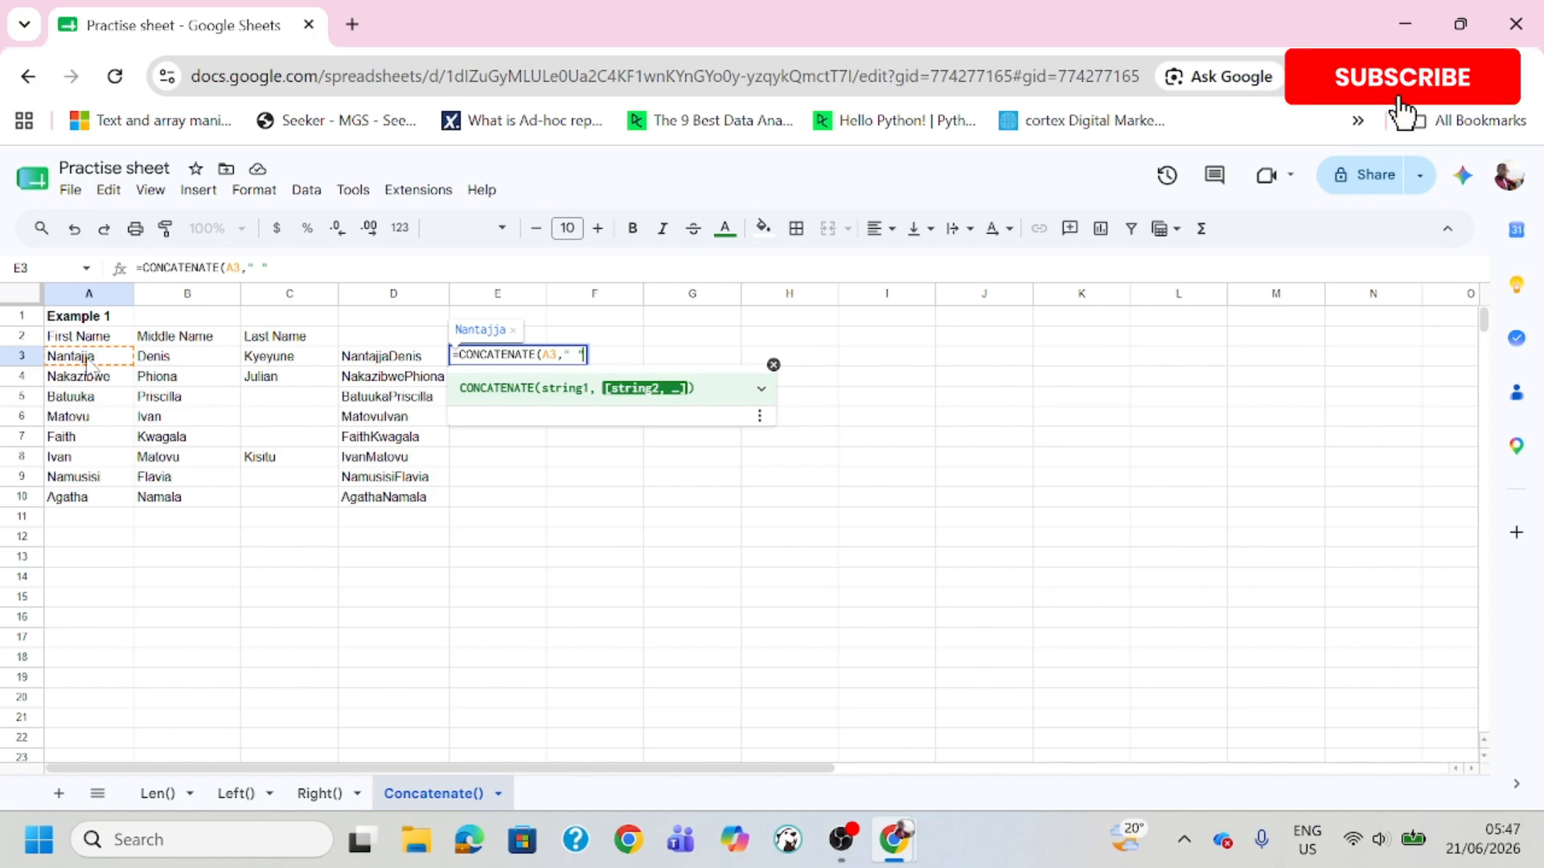
type("\" \",")
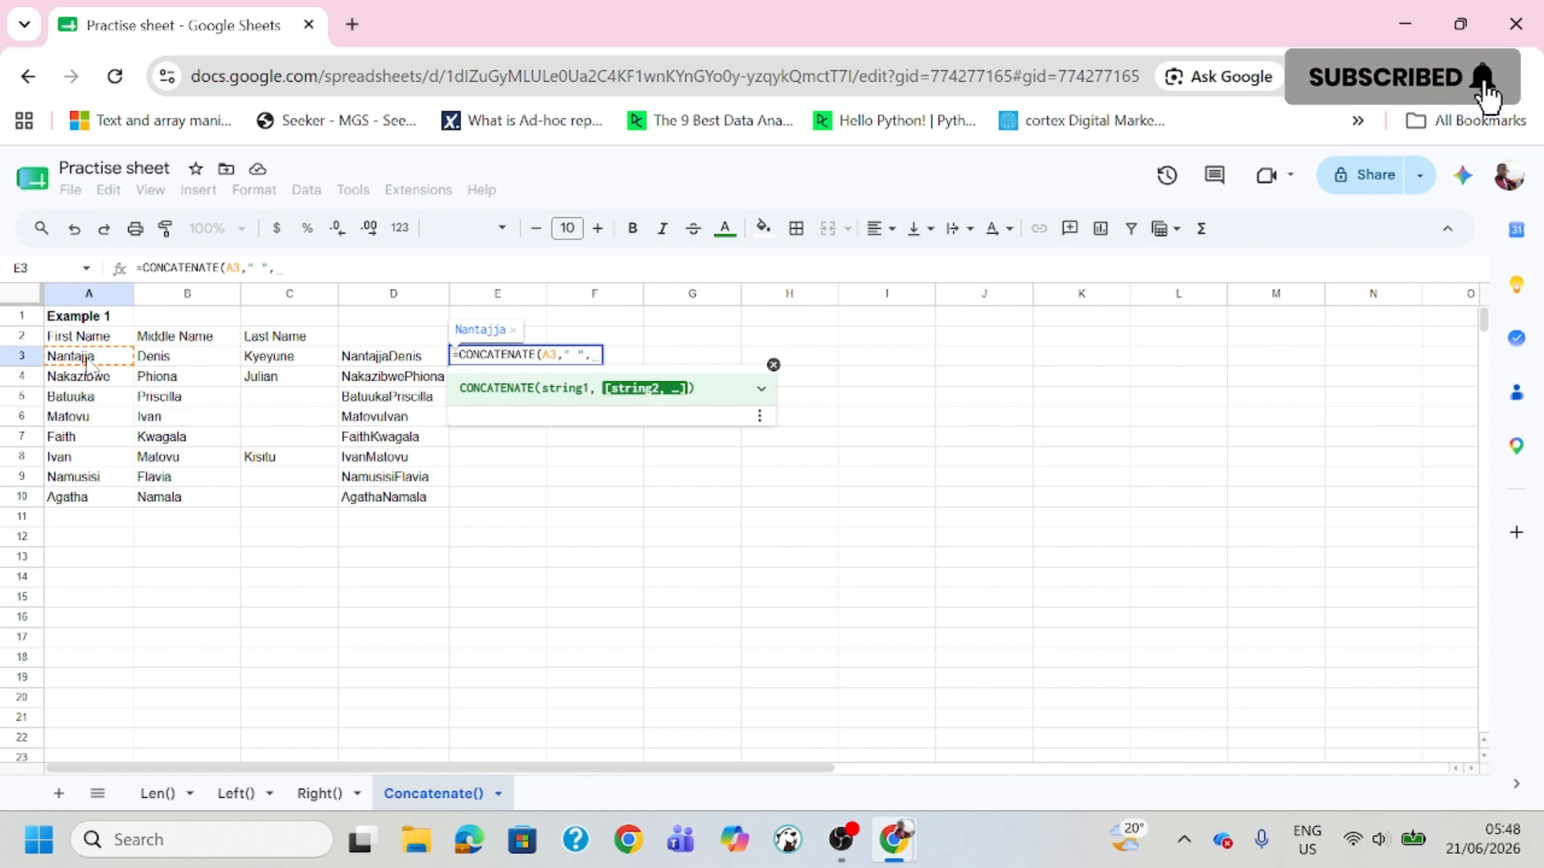
left_click(163, 363)
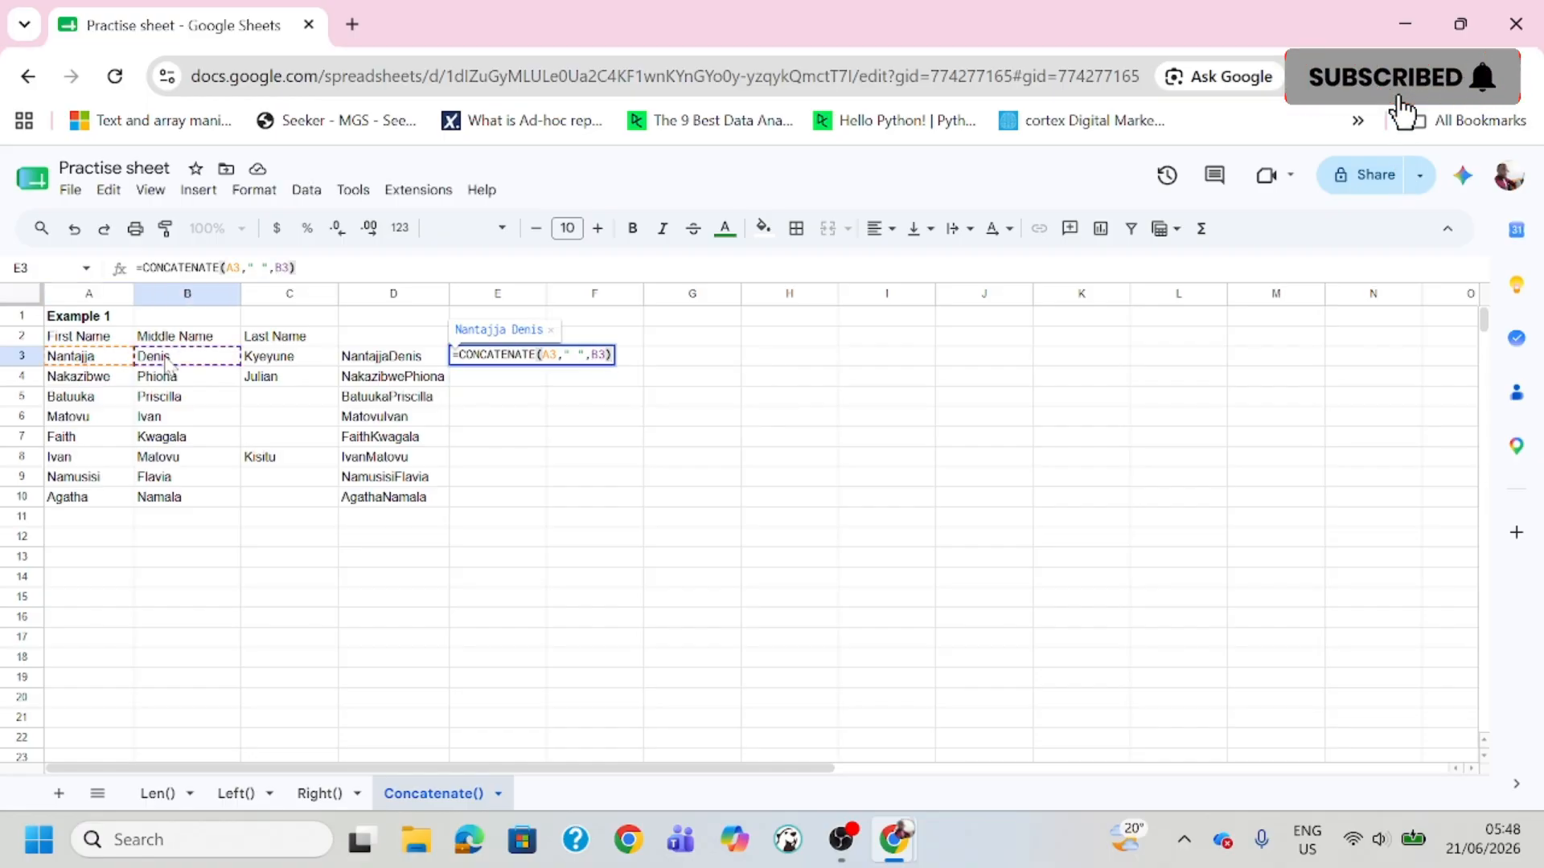
key("Return")
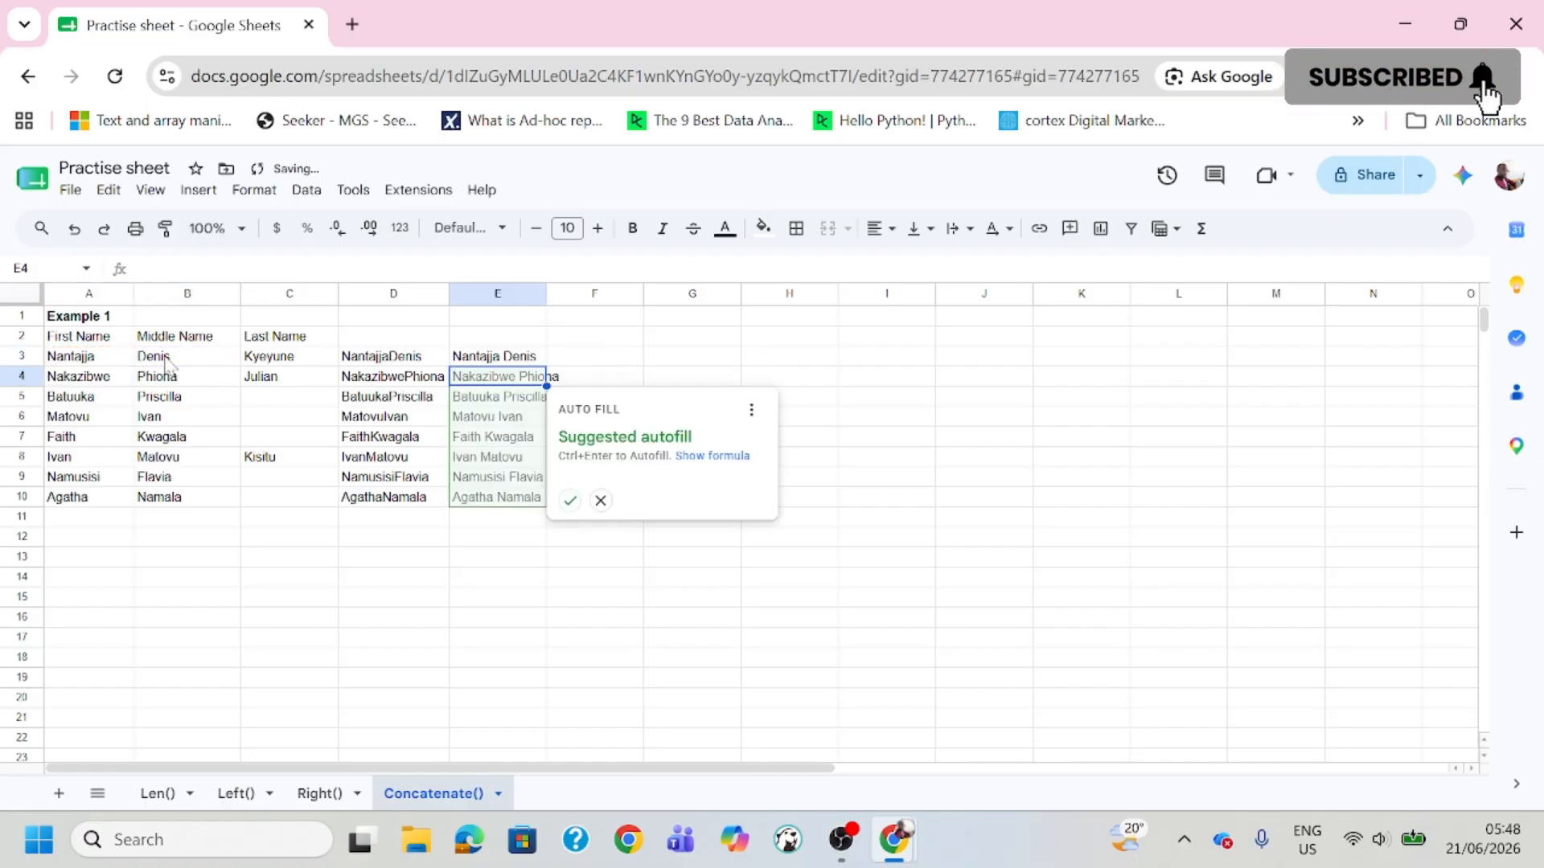
Step: Accept the suggested autofill for E4:E10 and fit column E's width to the spaced names
left_click(569, 500)
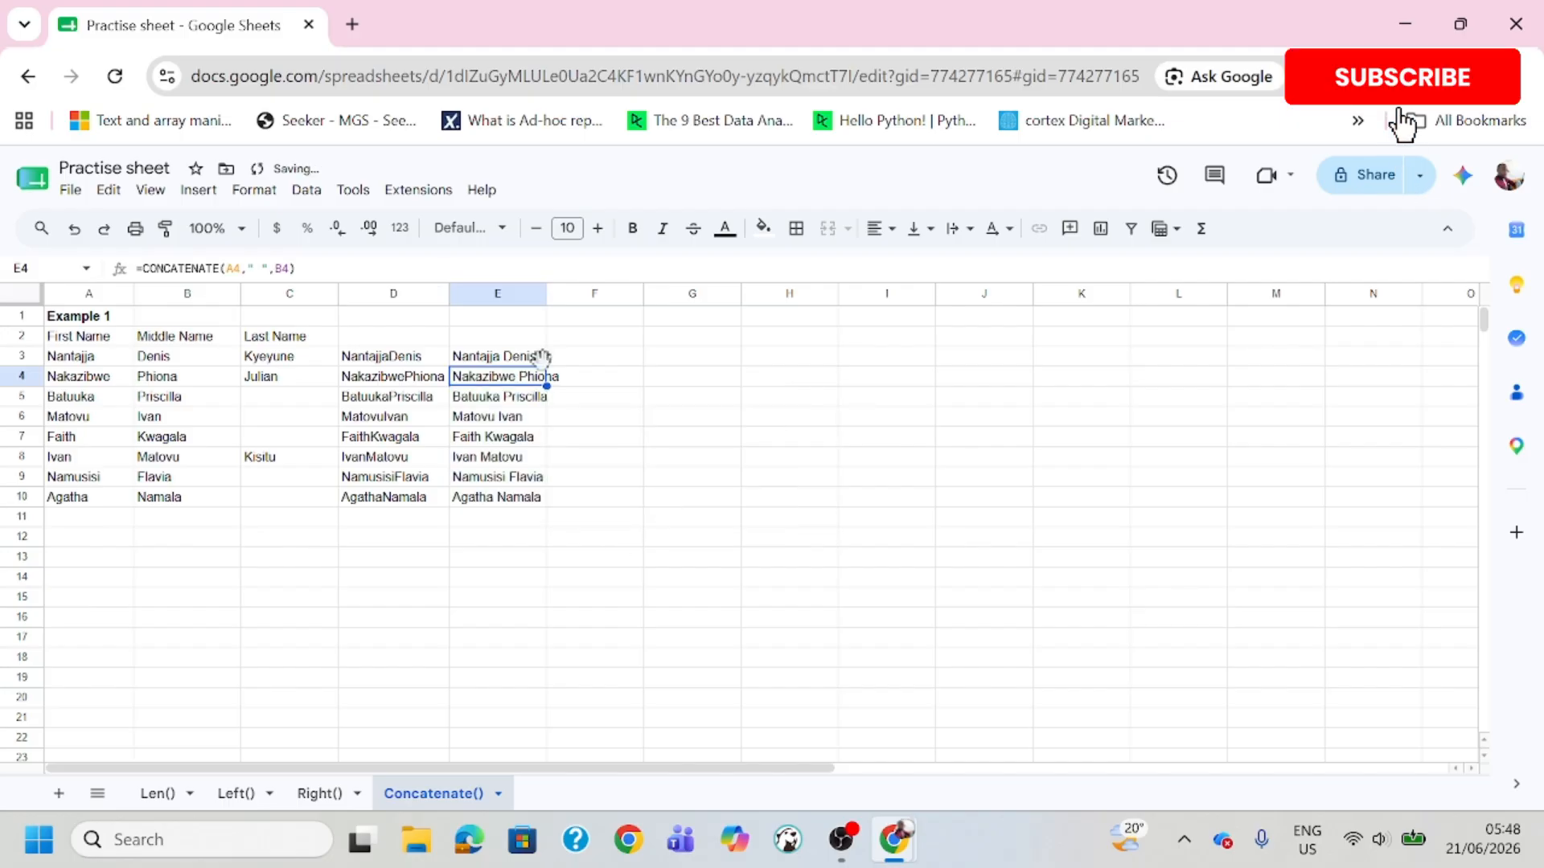
double_click(550, 292)
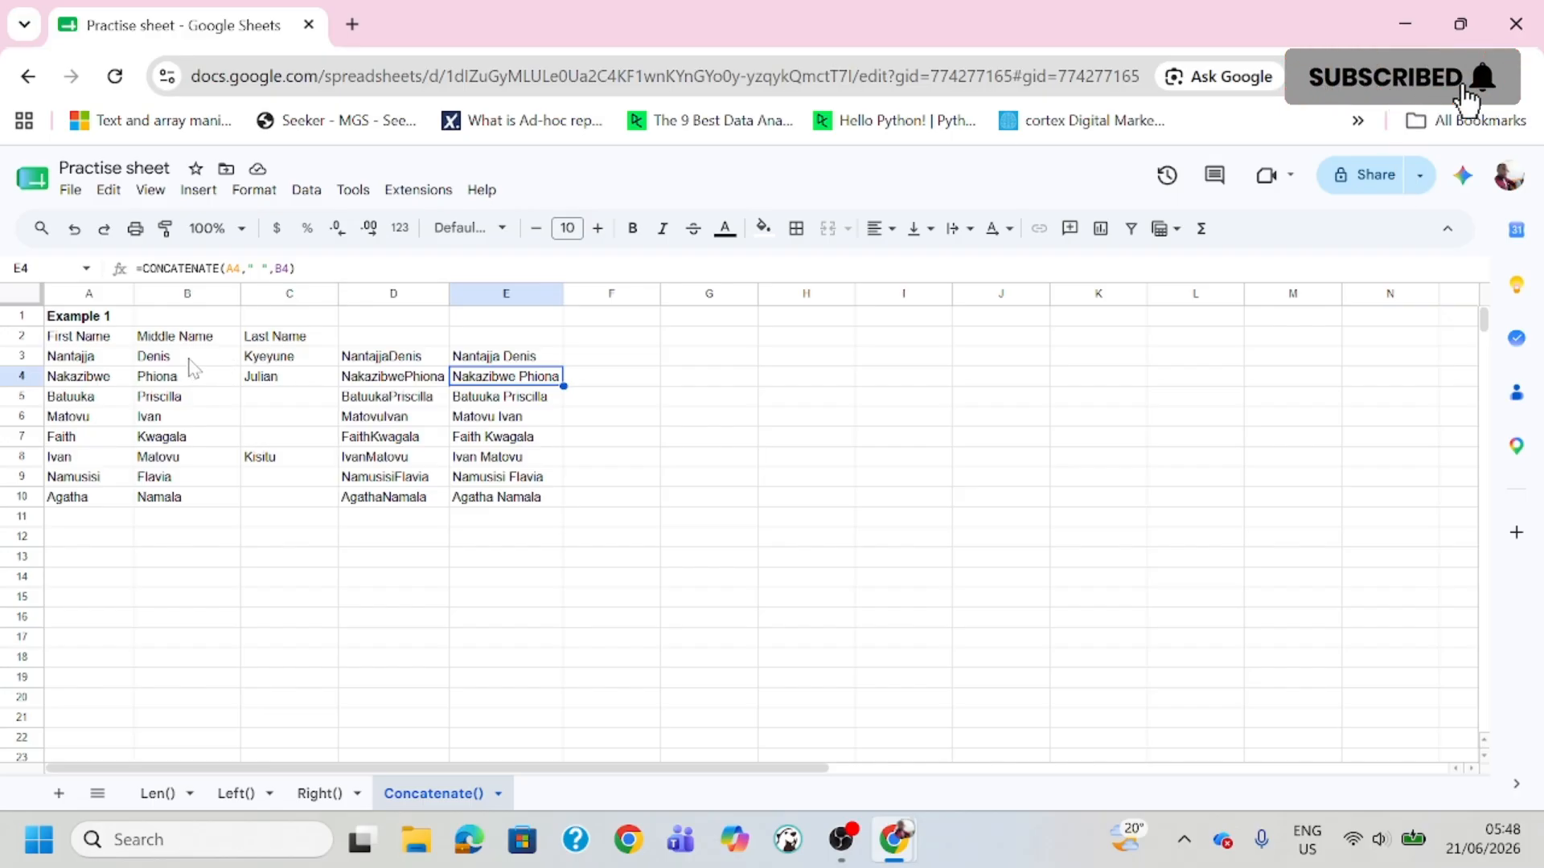
left_click(486, 397)
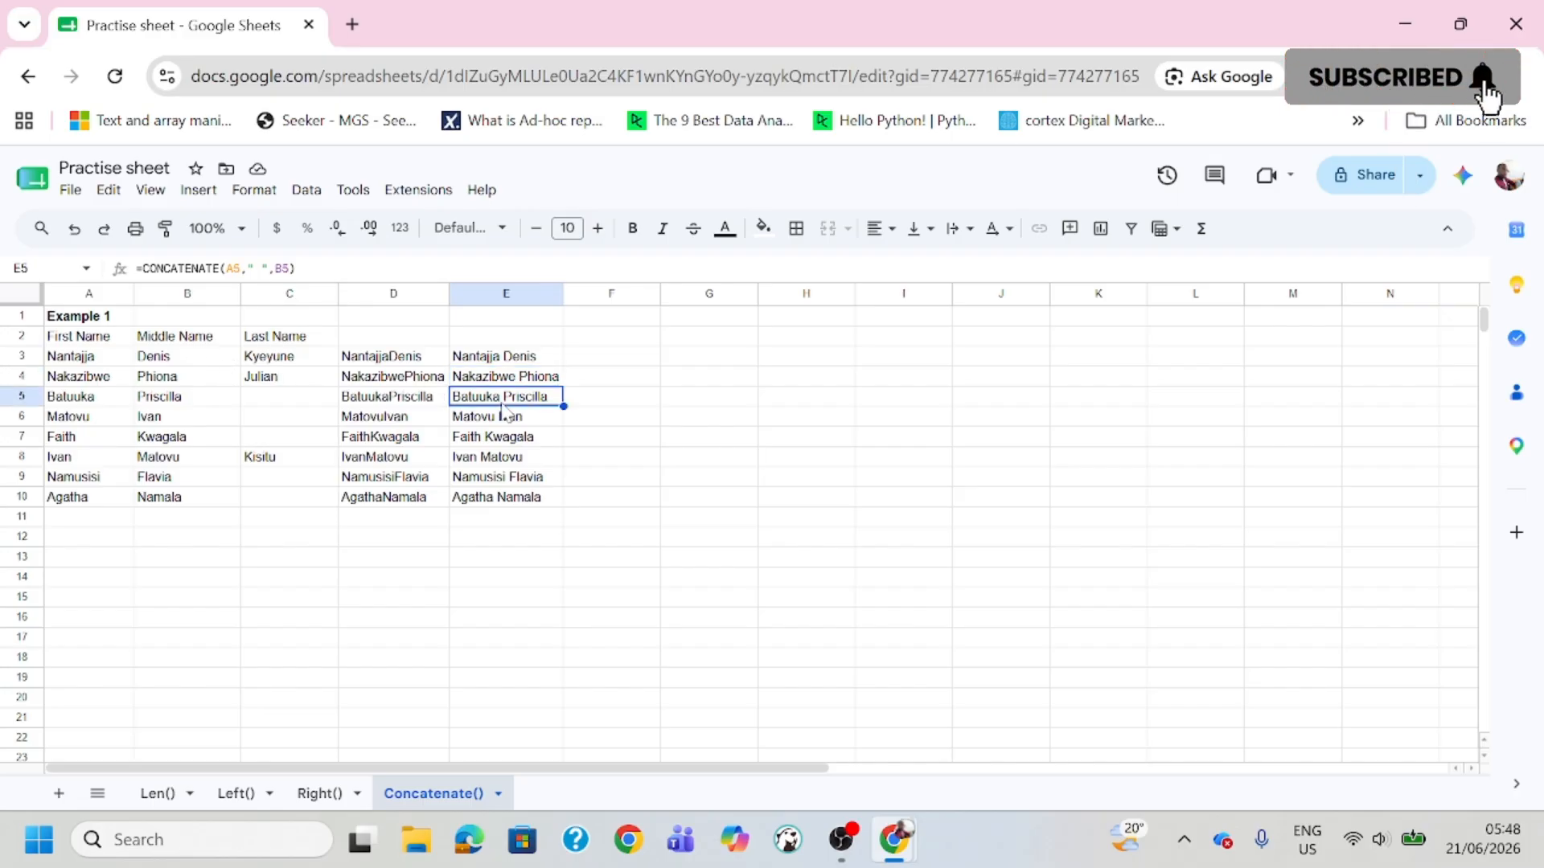
left_click(371, 382)
left_click(490, 379)
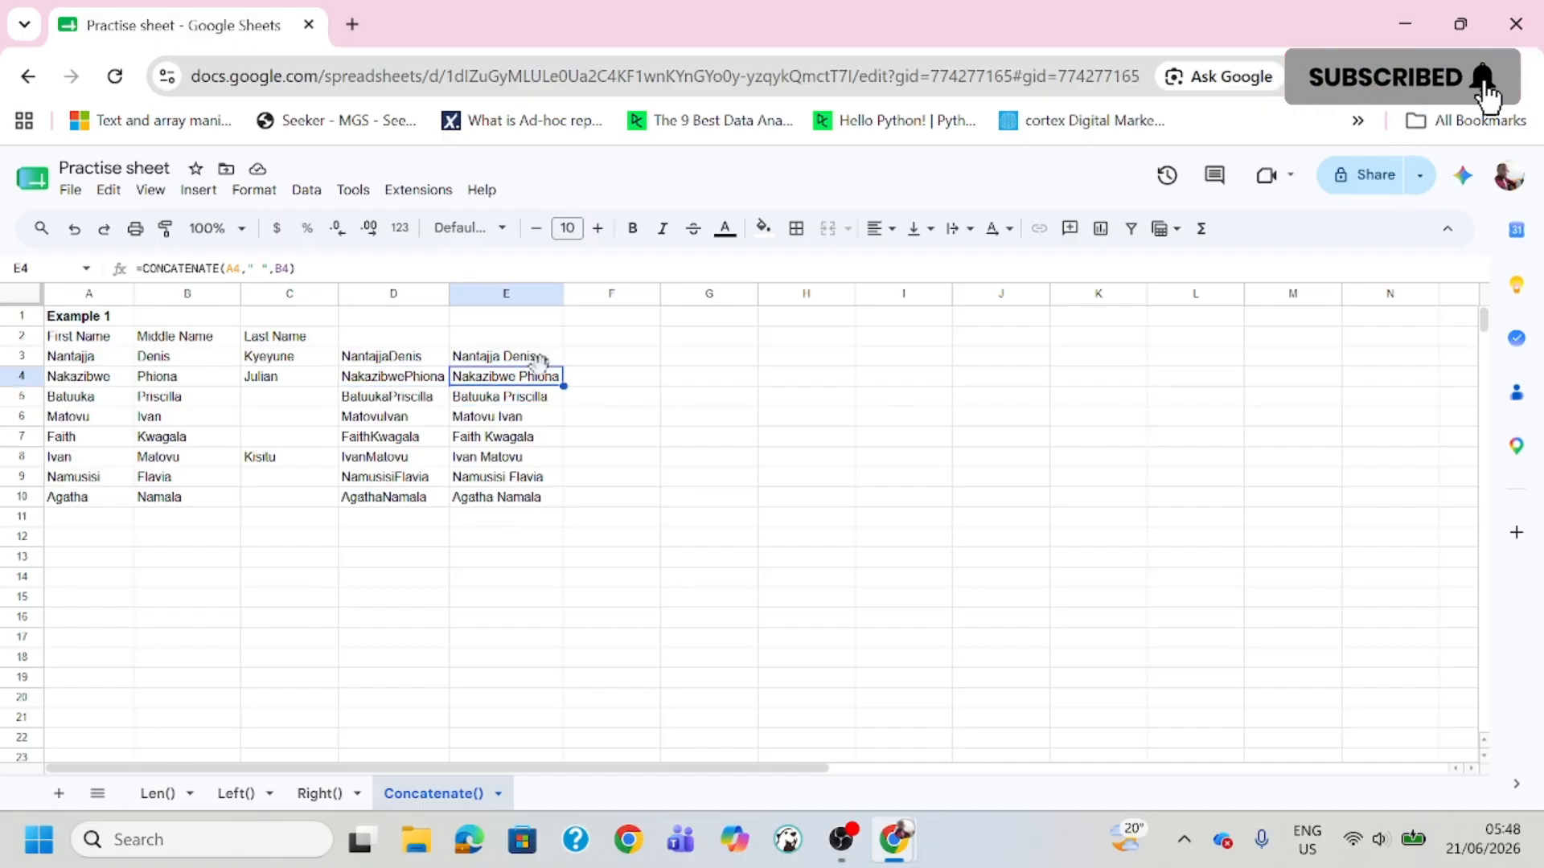
Step: Start a CONCATENATE formula in F3 with the first name in A3 followed by a " " space separator
left_click(604, 360)
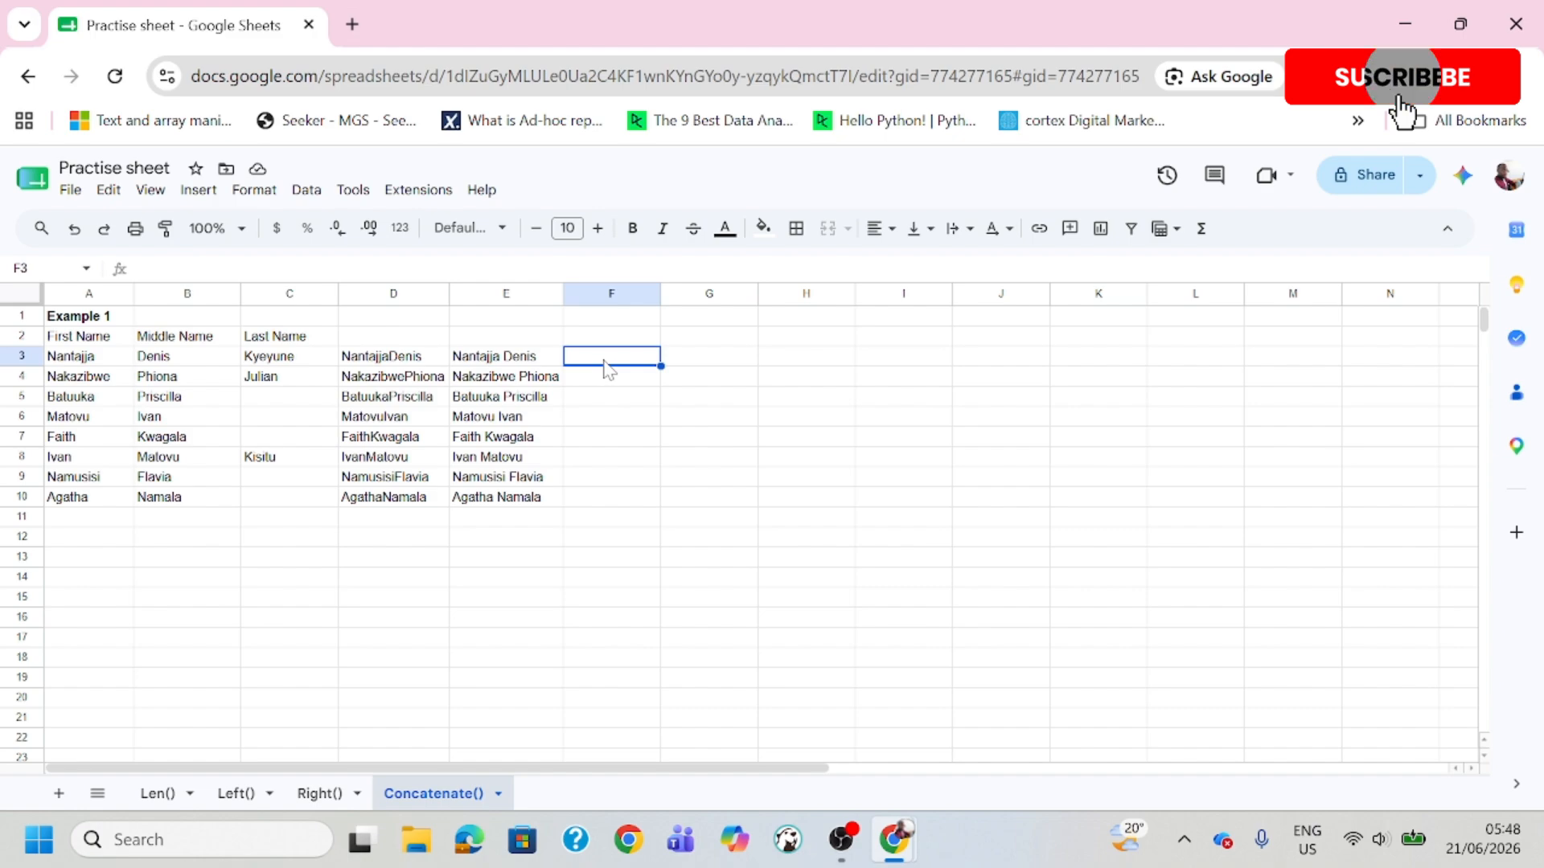
type("=")
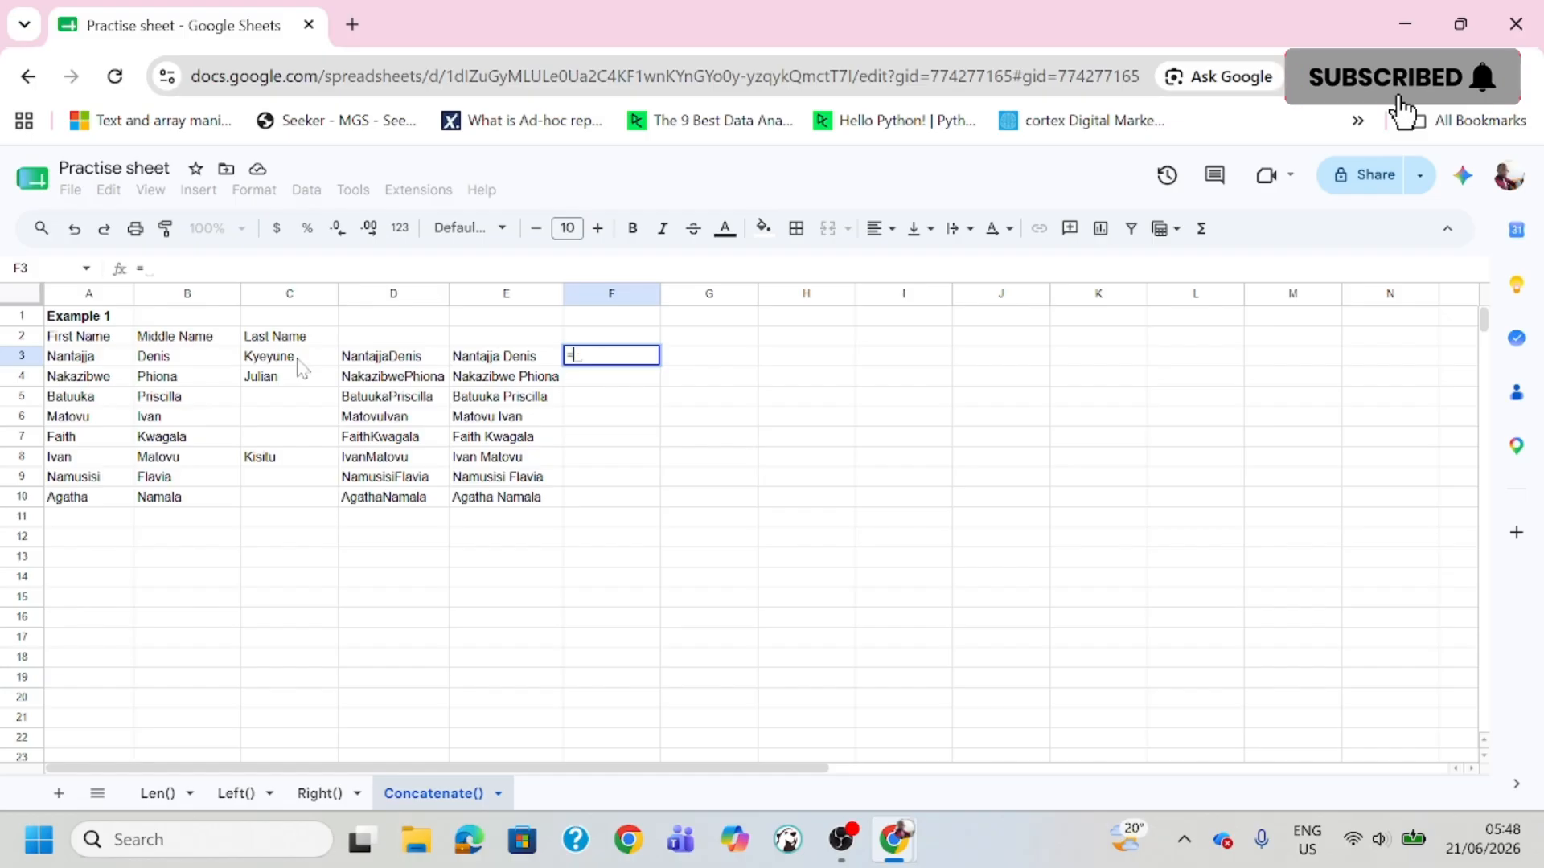
type("conc")
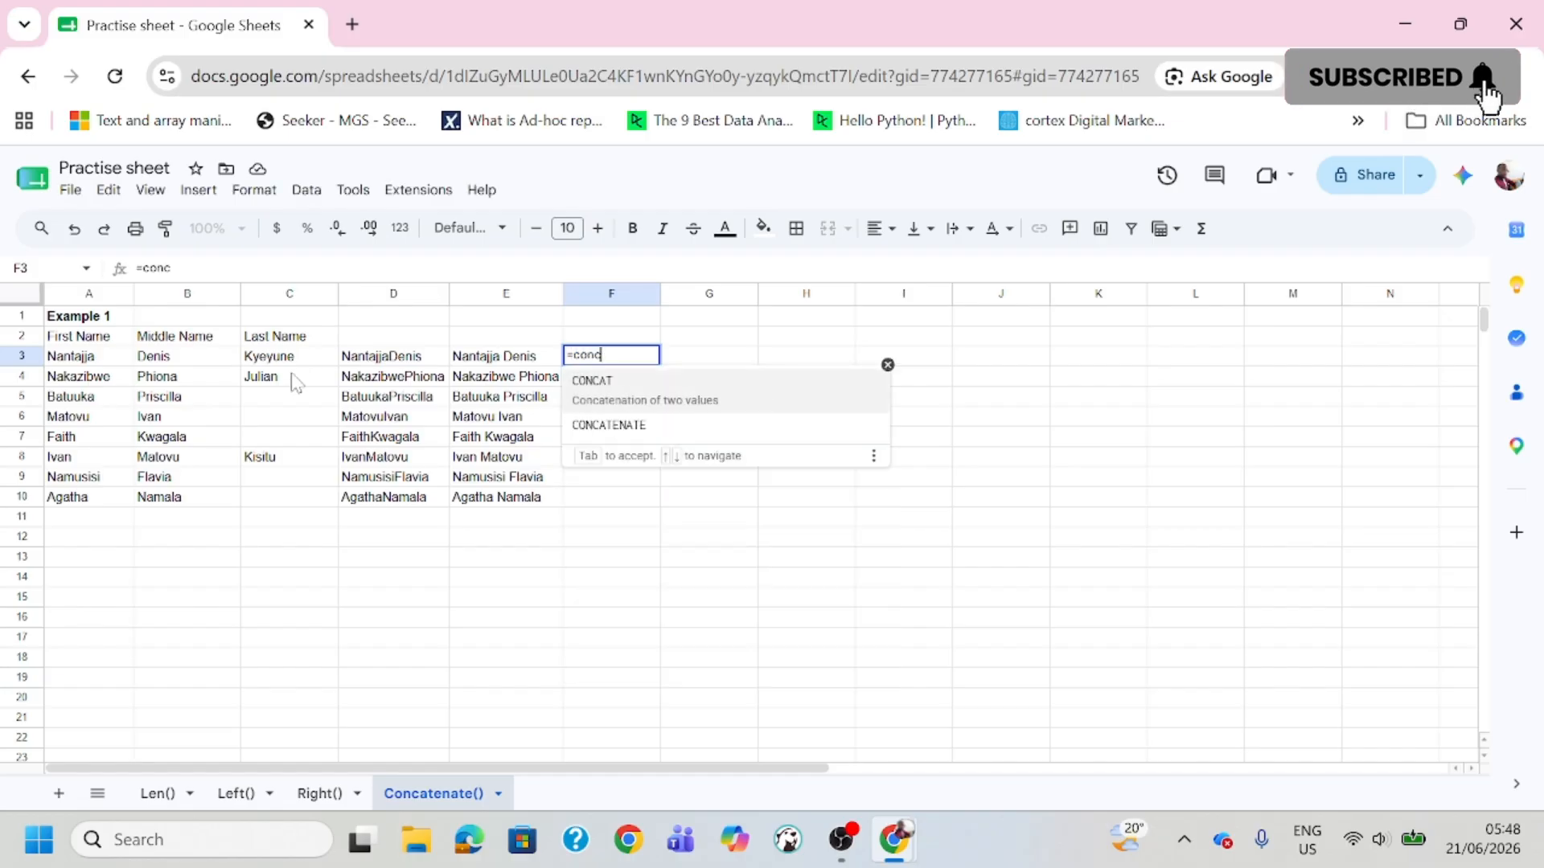
key("Tab")
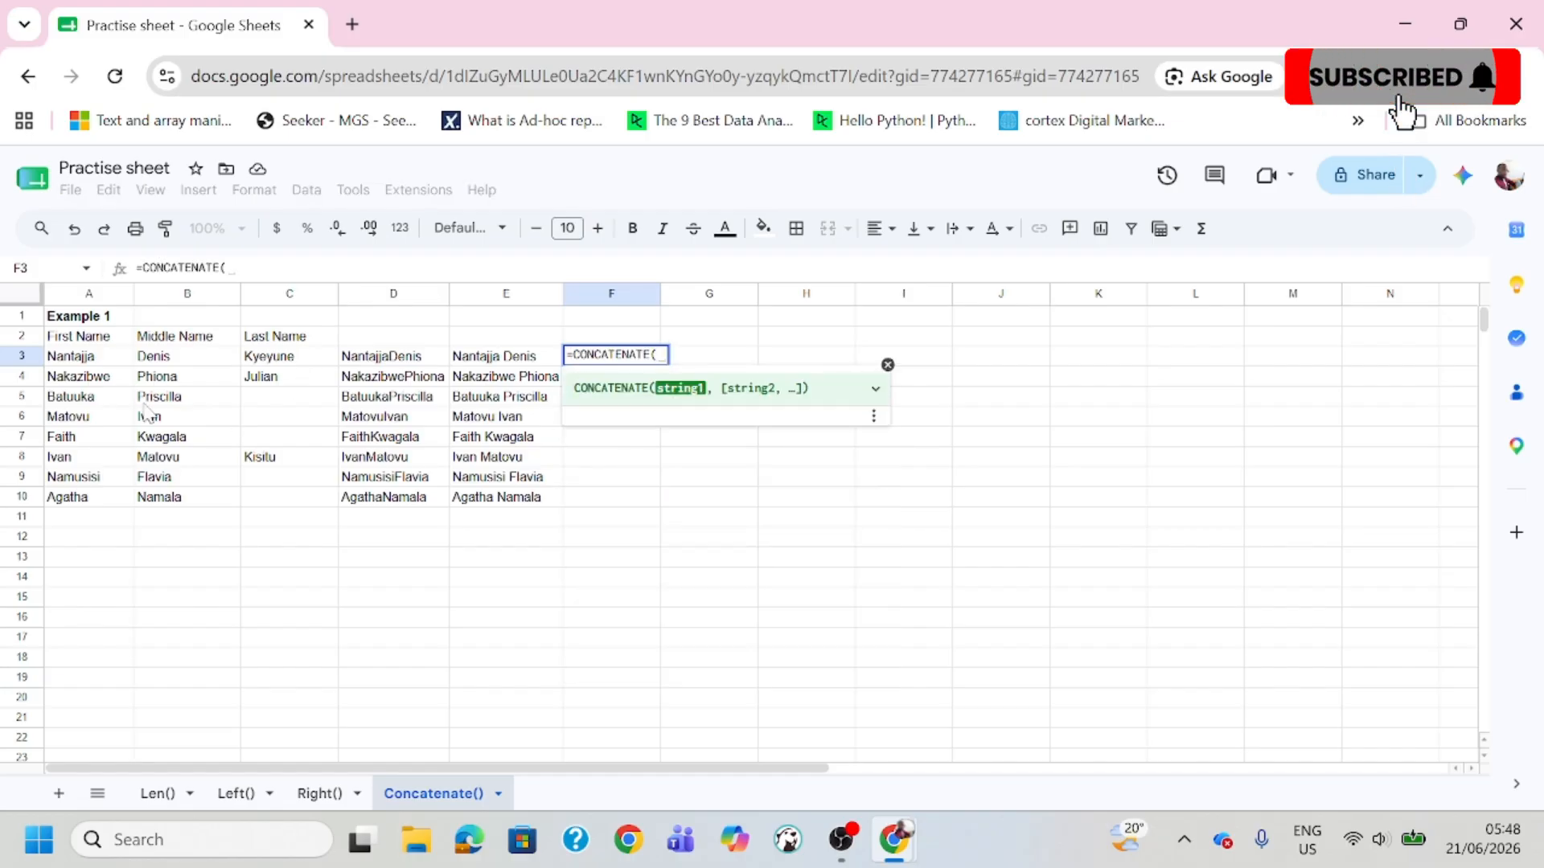
left_click(84, 361)
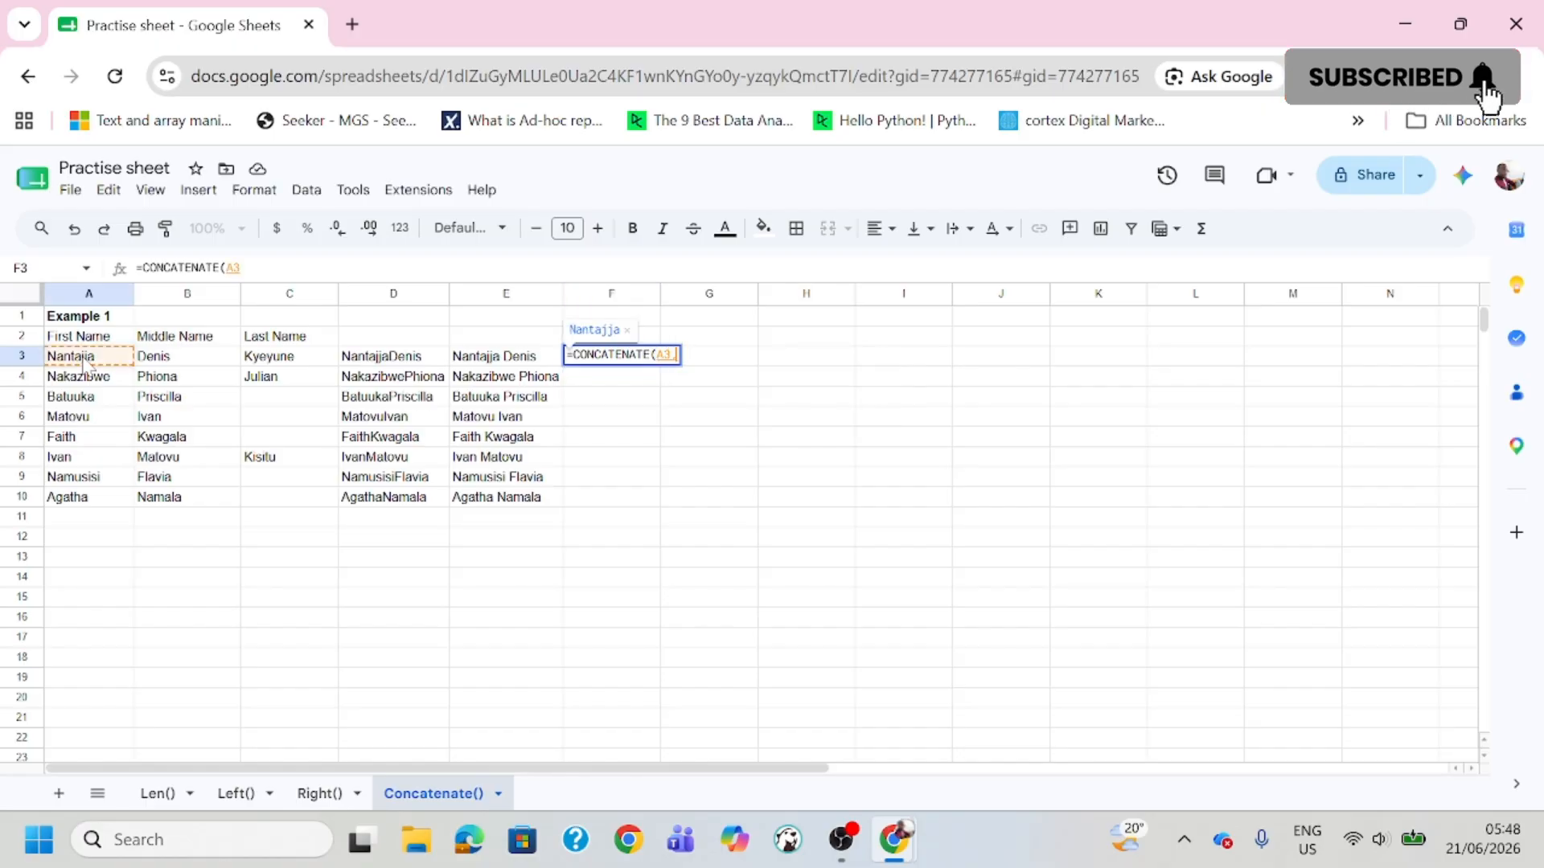
type(",\"")
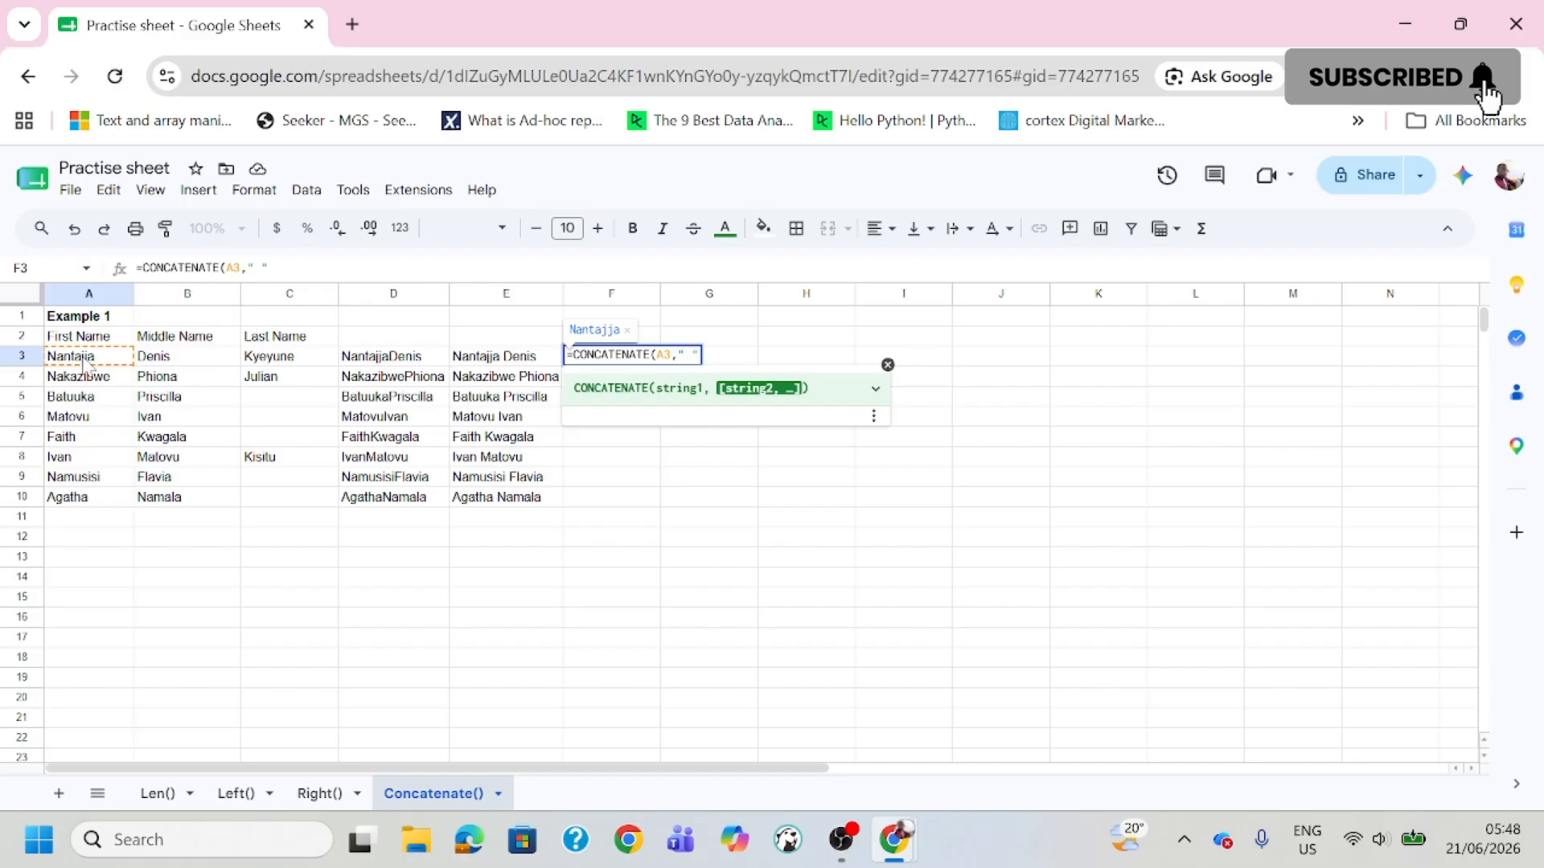
type(",")
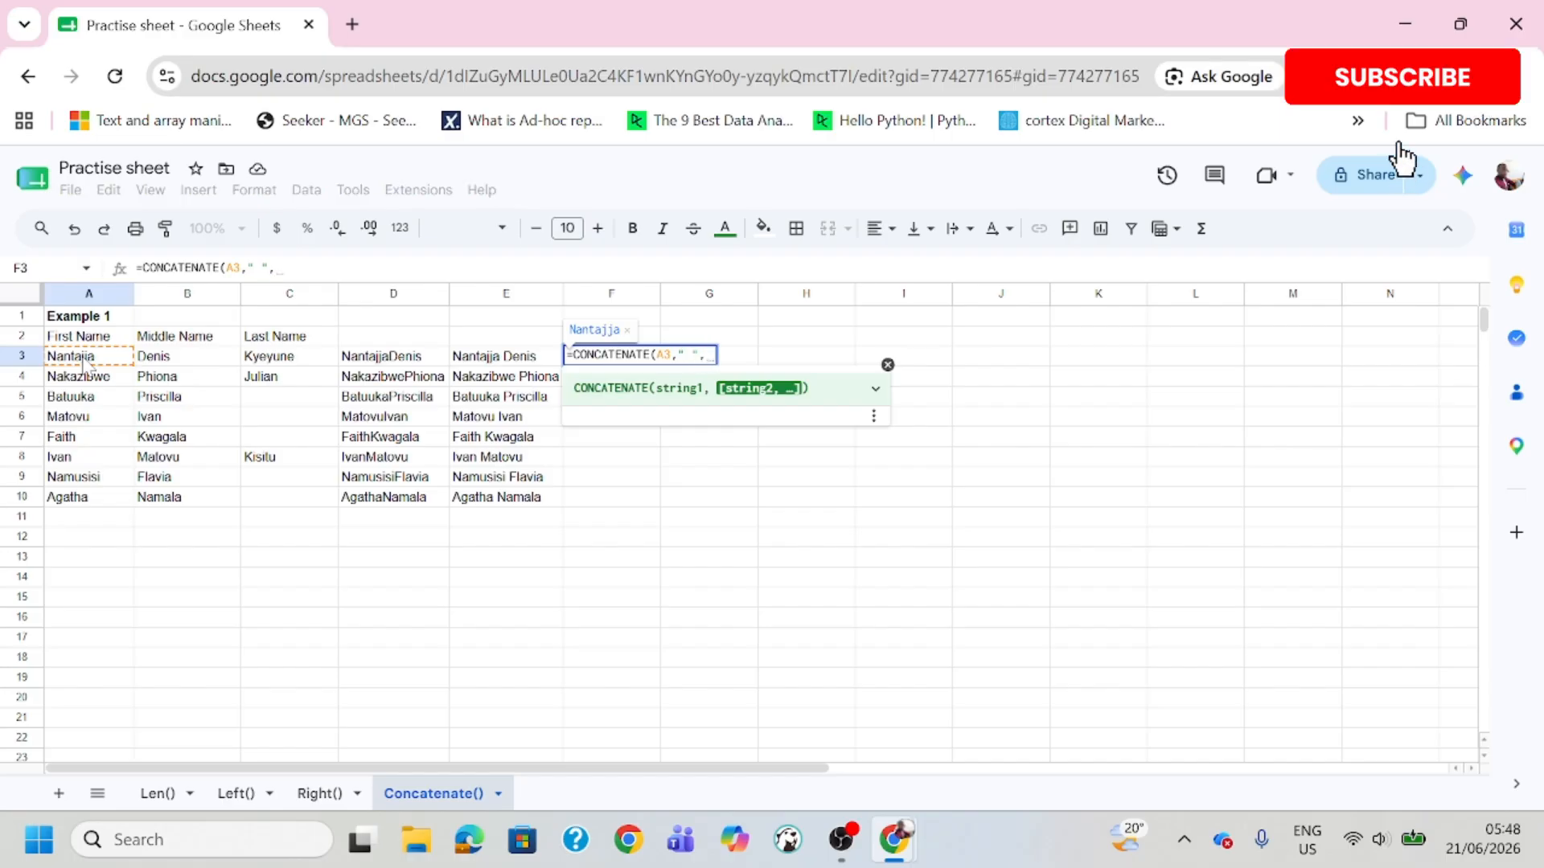
Step: Complete F3 as =CONCATENATE(A3," ",B3," ",C3) to join the first, middle and last names with spaces
left_click(189, 364)
type(",")
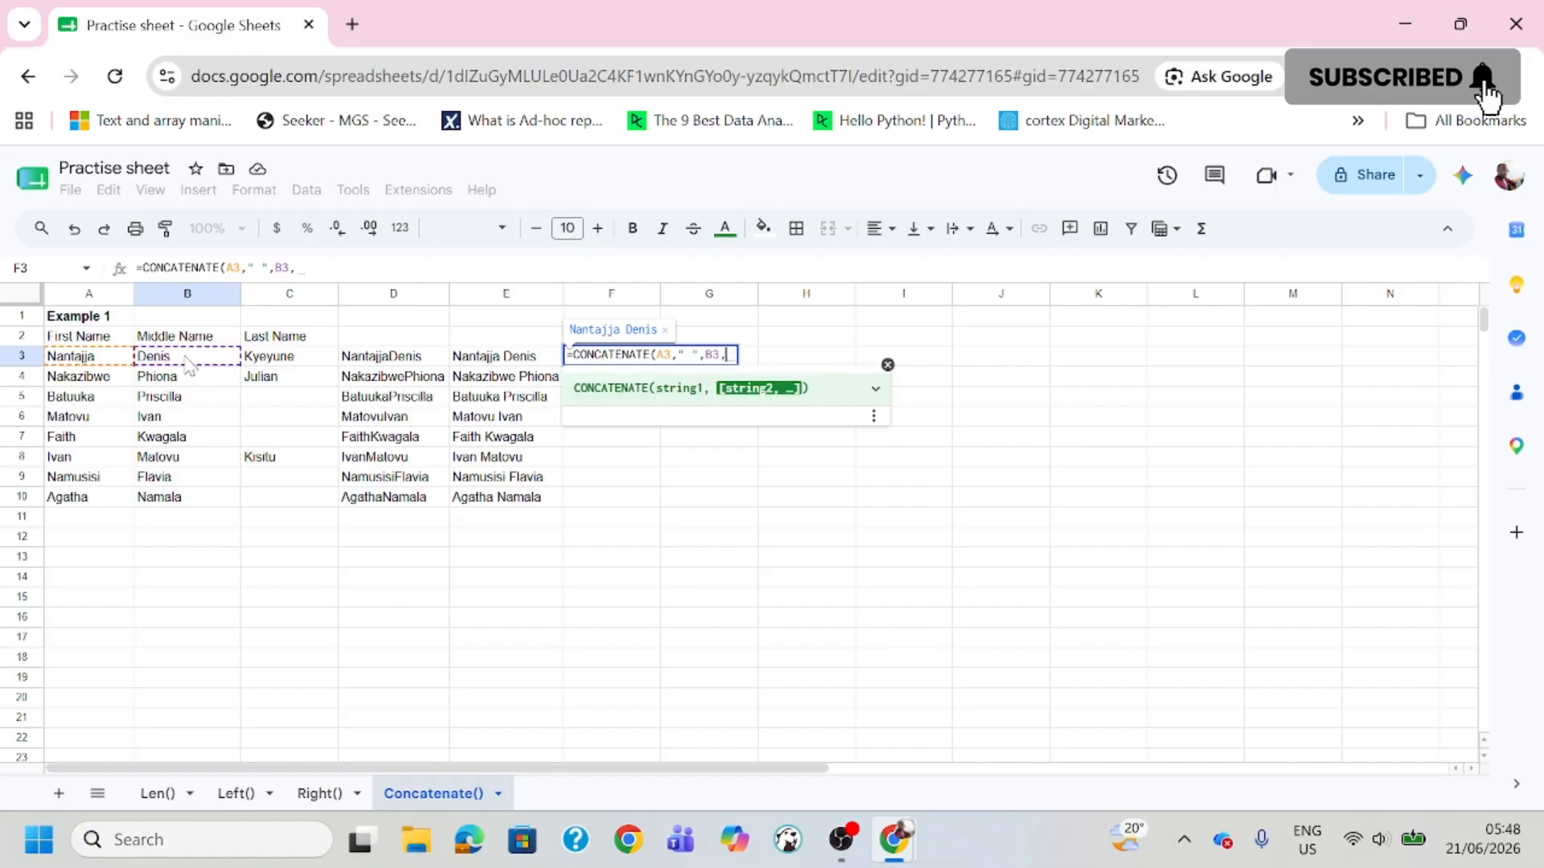
type("\" \"")
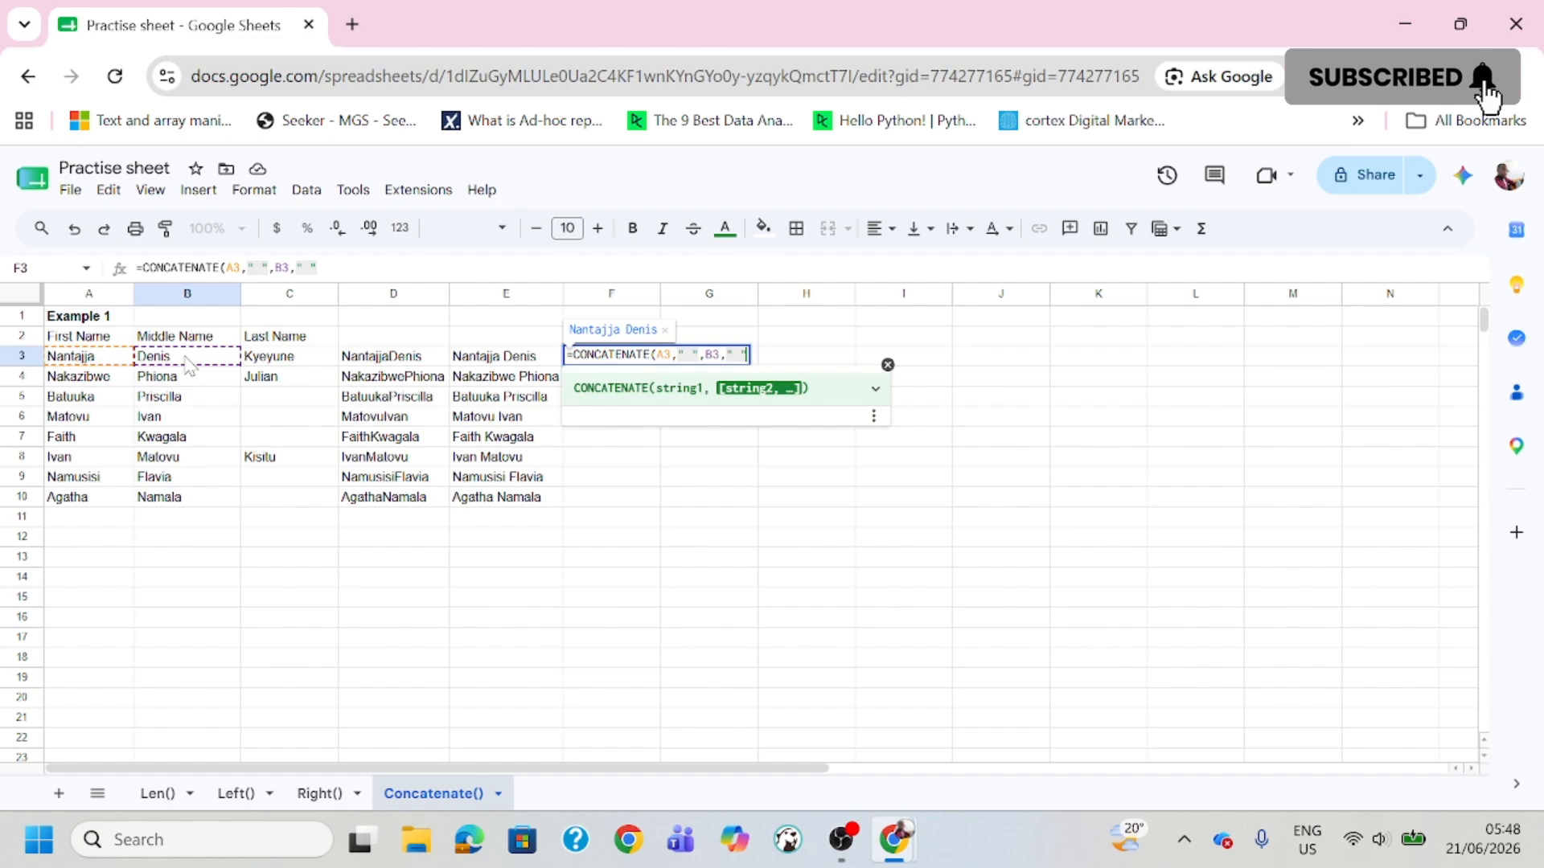
type(",")
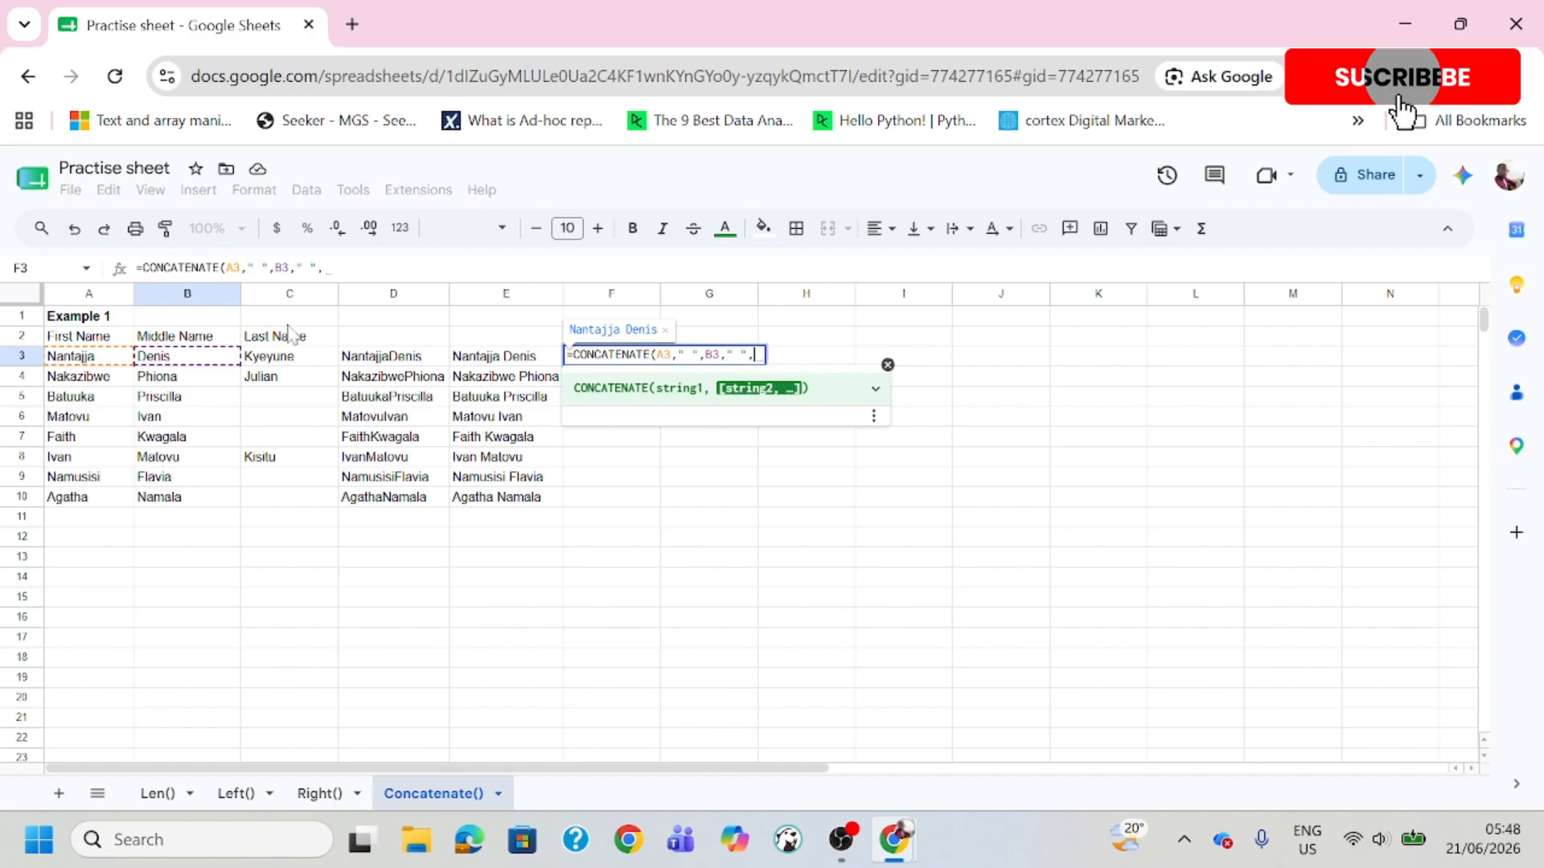
left_click(289, 360)
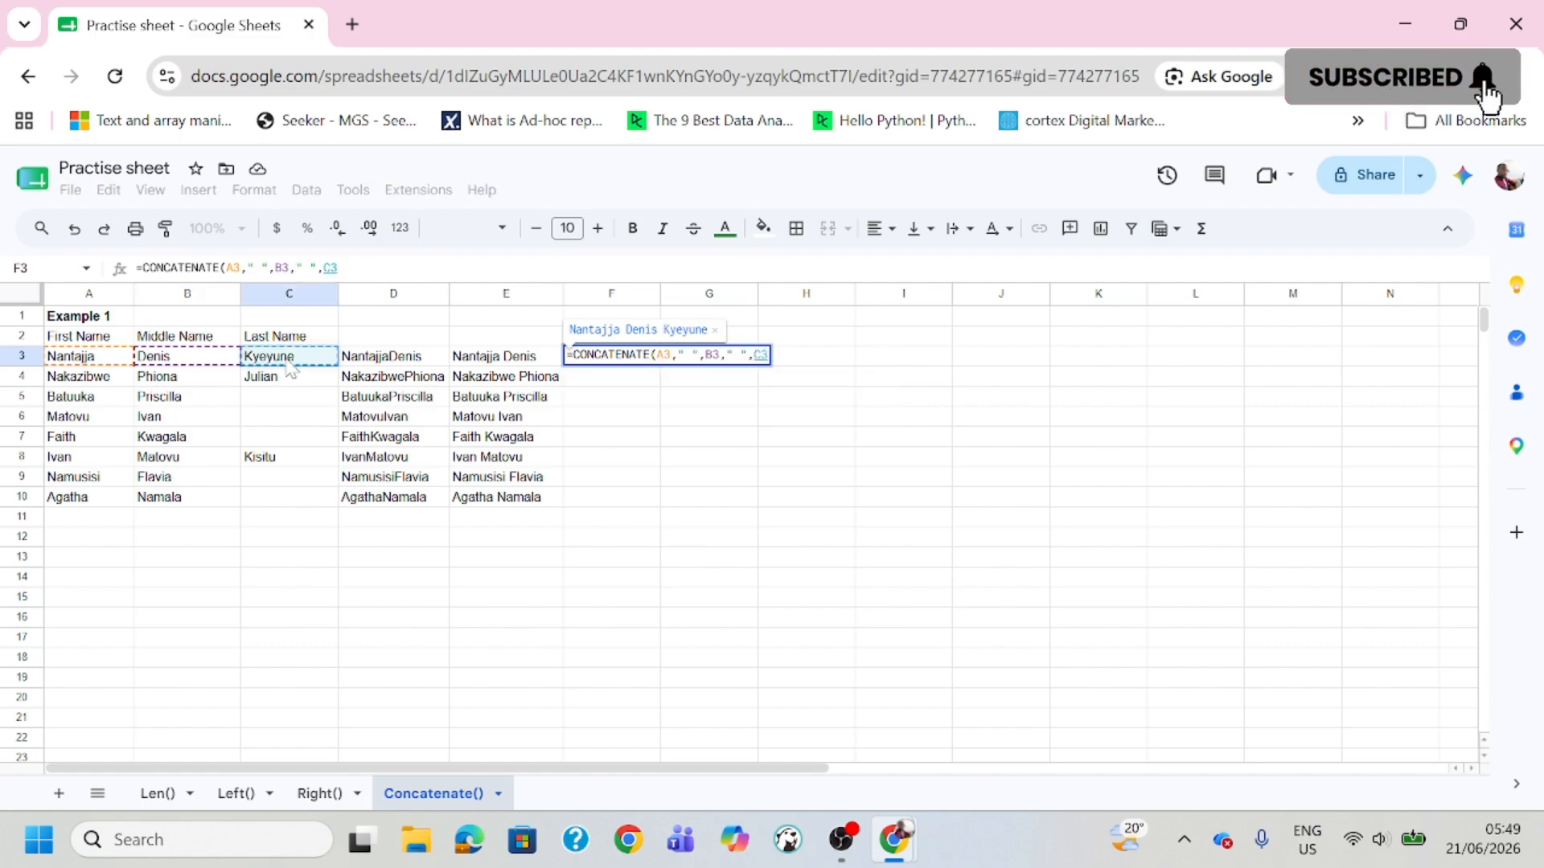
type(")")
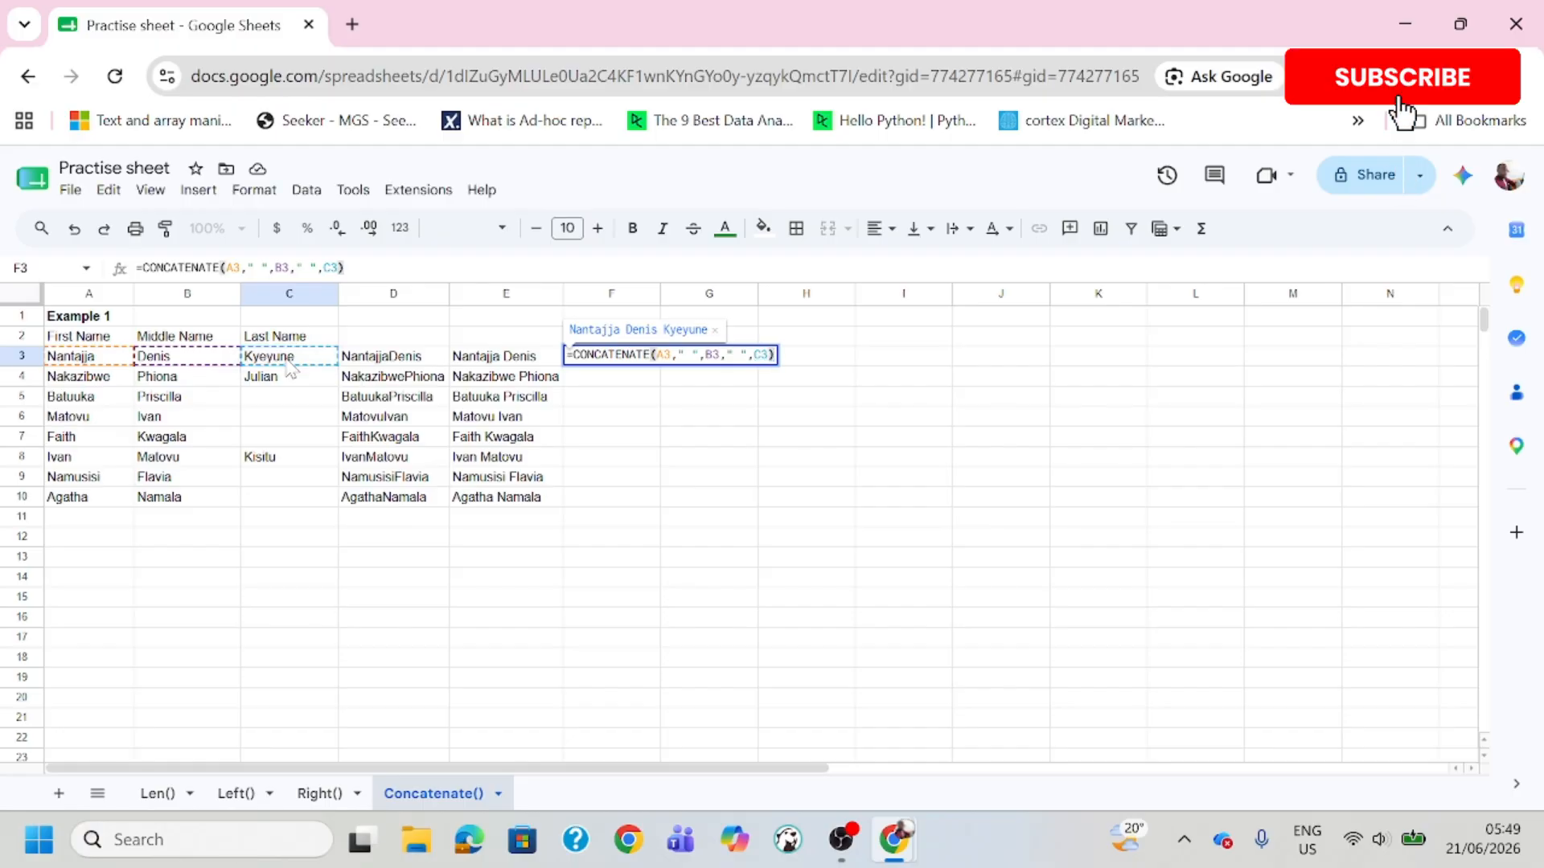
key("Return")
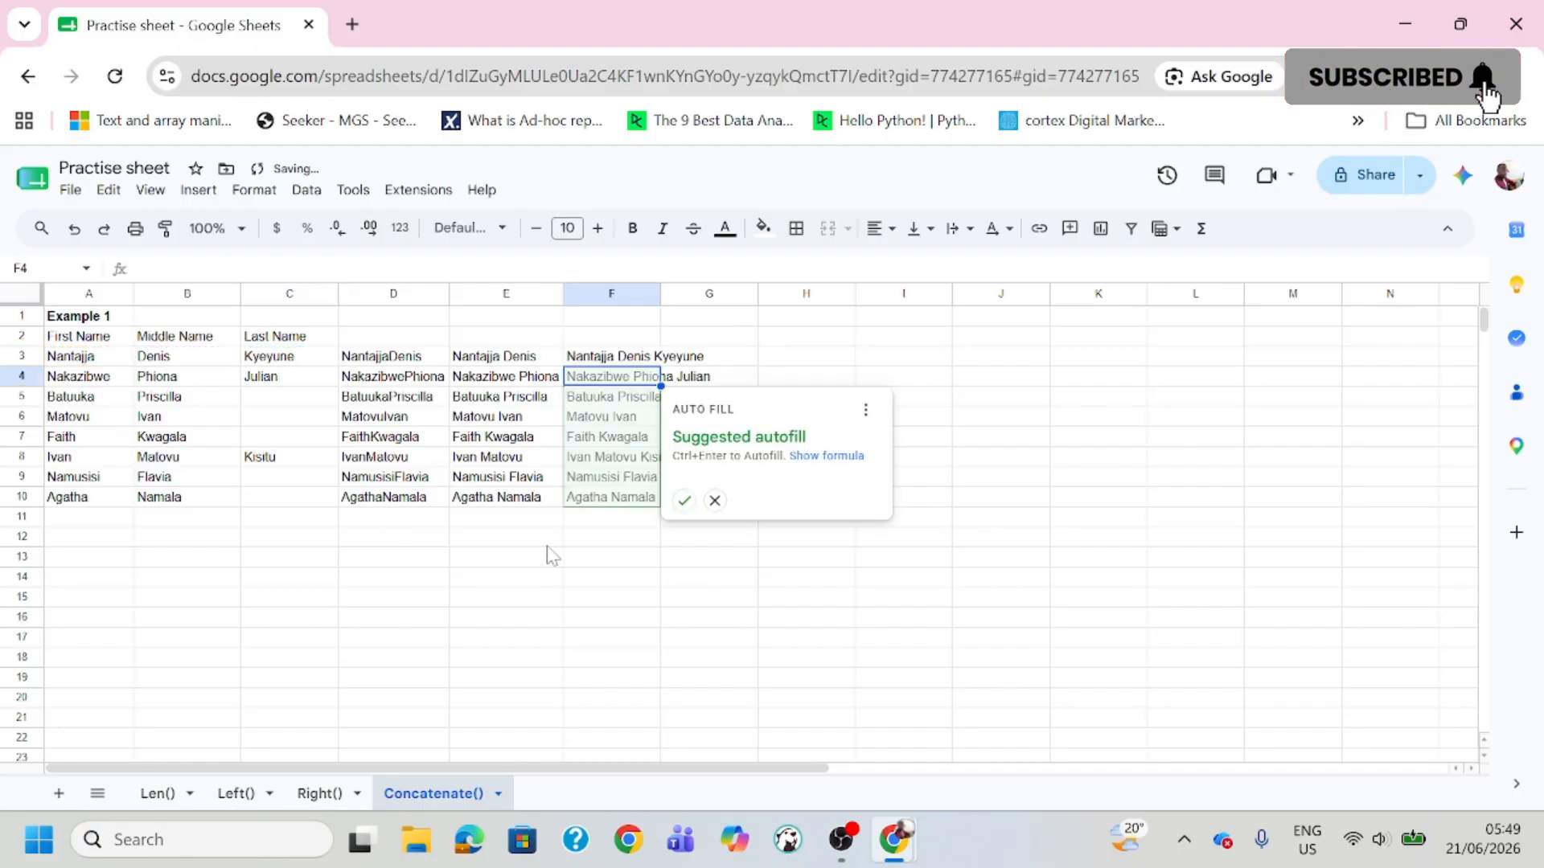
Step: Accept the suggested autofill for F4:F10 and fit column F's width to the full names
left_click(683, 501)
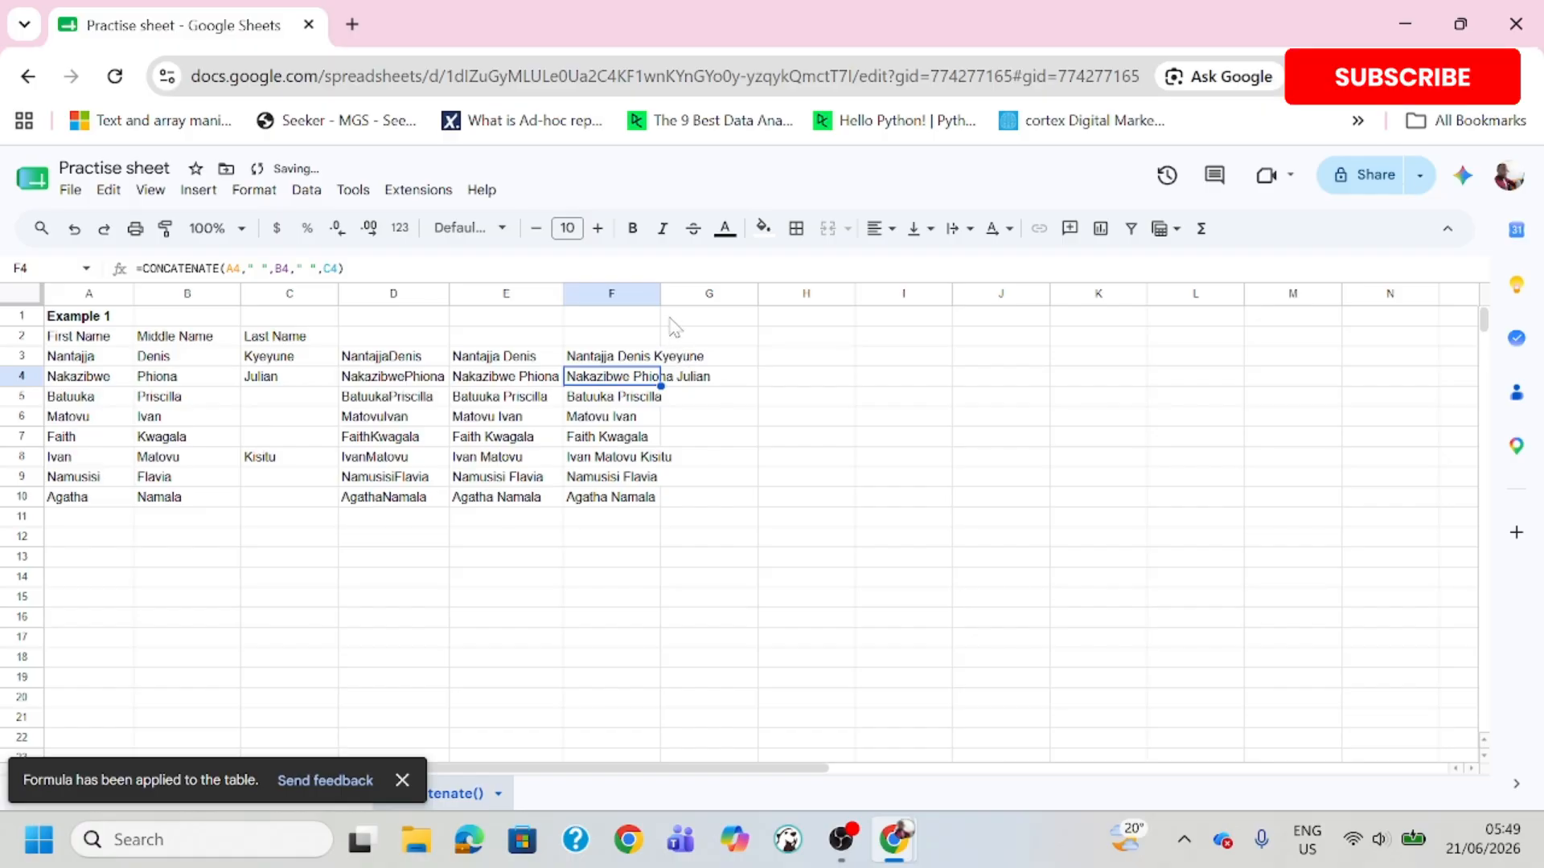
double_click(661, 295)
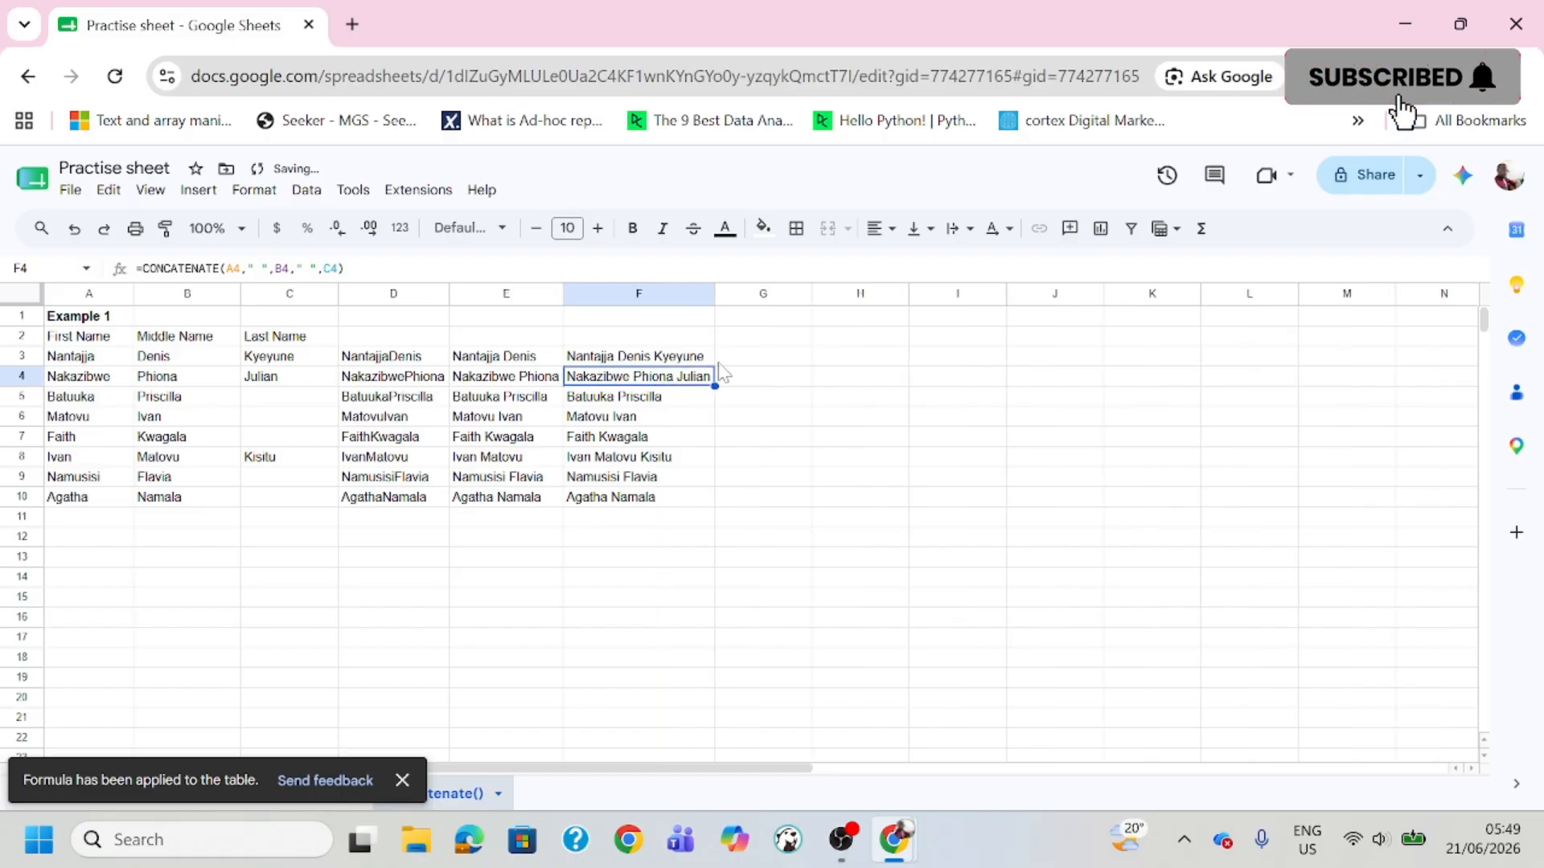
Step: Examine the joined full names and their formulas in F3:F10, and the unspaced version in D4
left_click(680, 364)
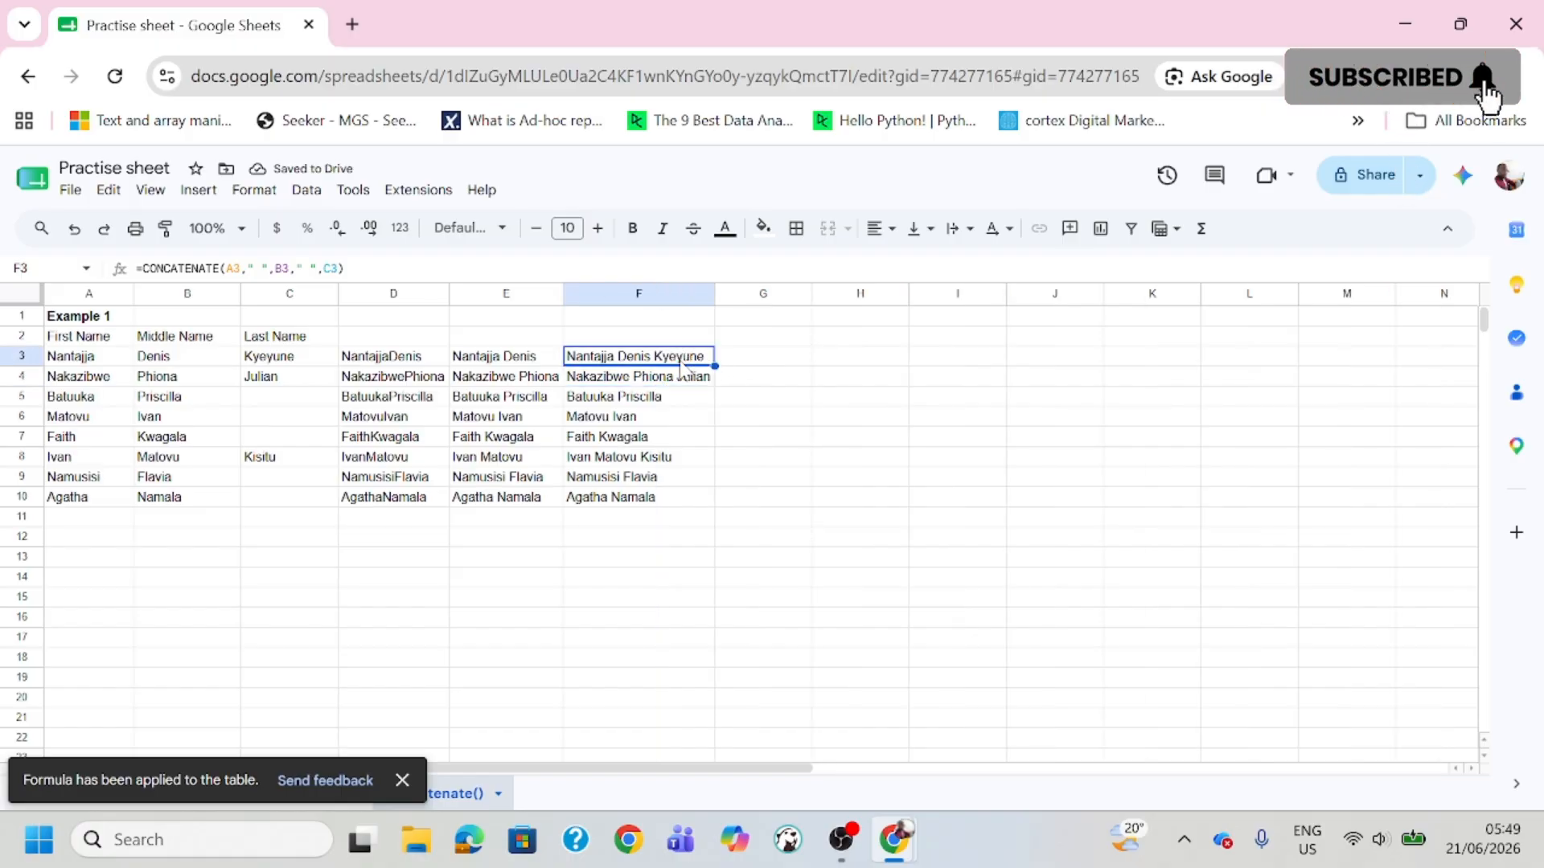
key("Down")
key("Down")
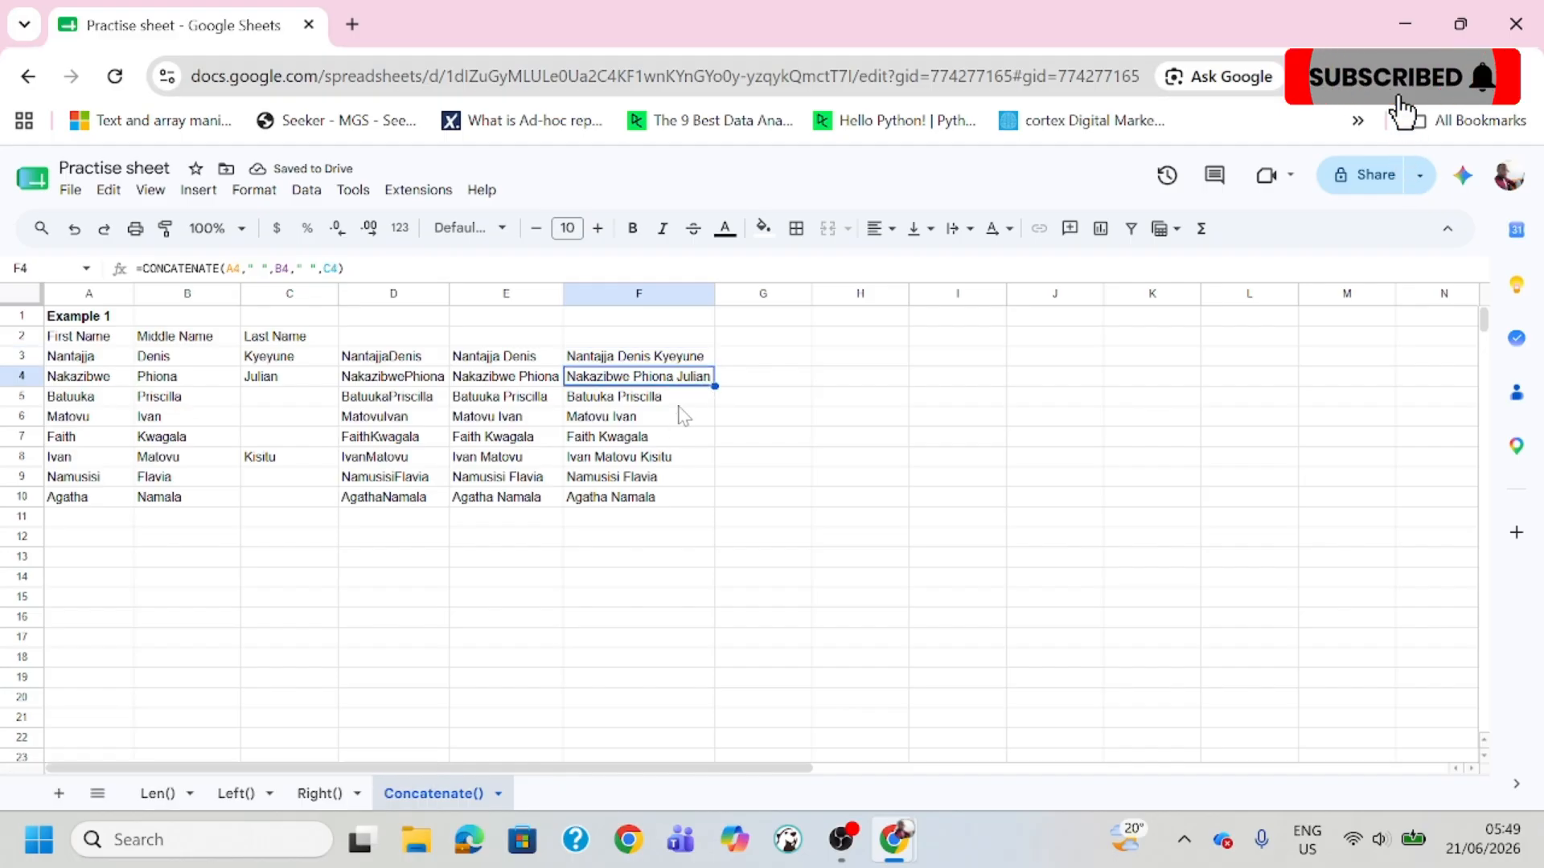
key("Down")
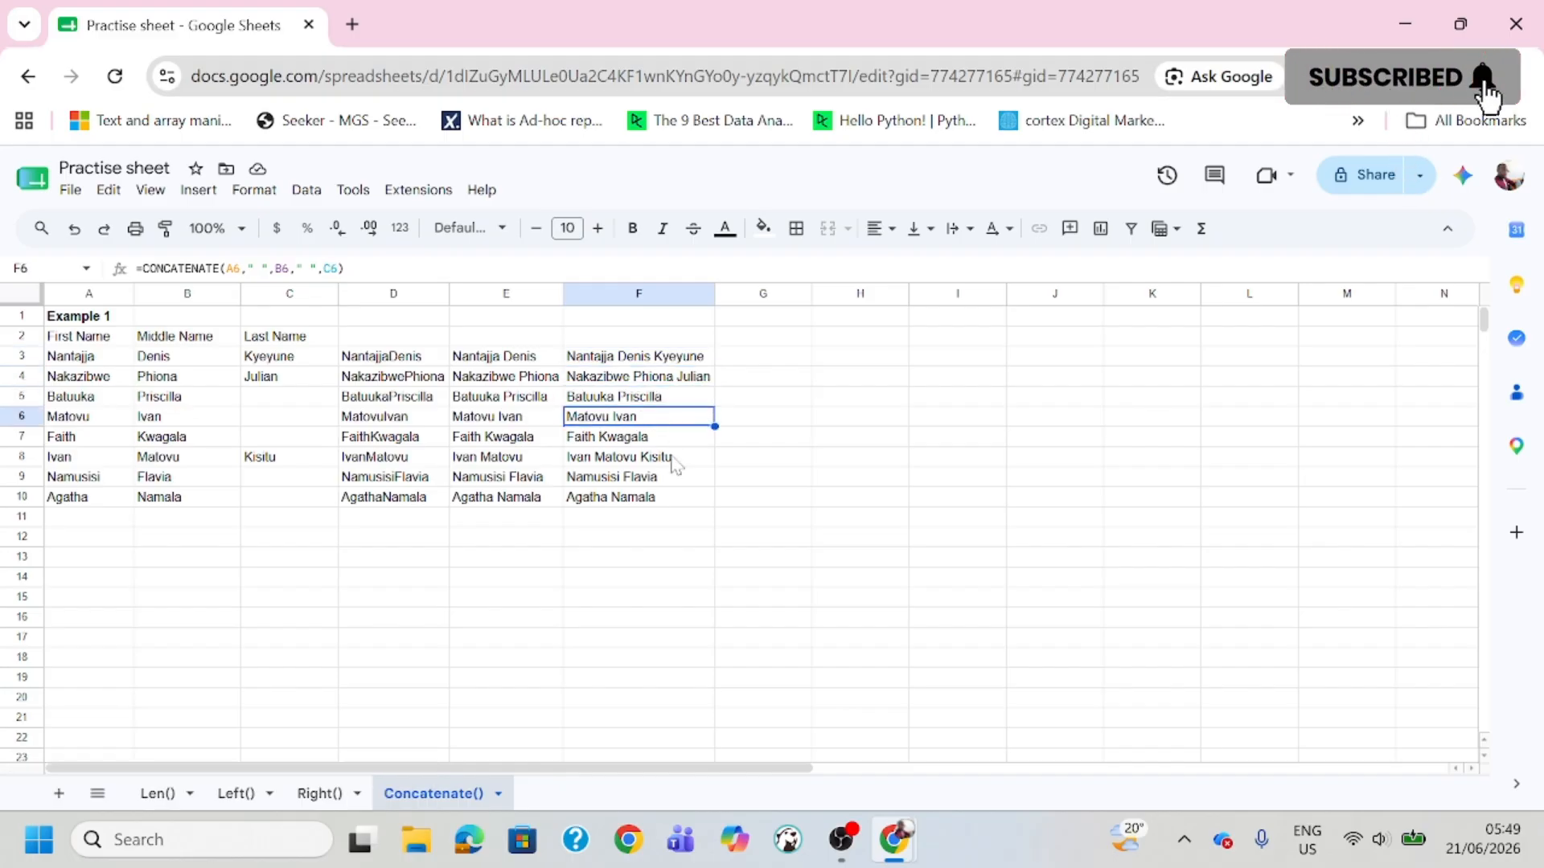
left_click(674, 460)
left_click(662, 500)
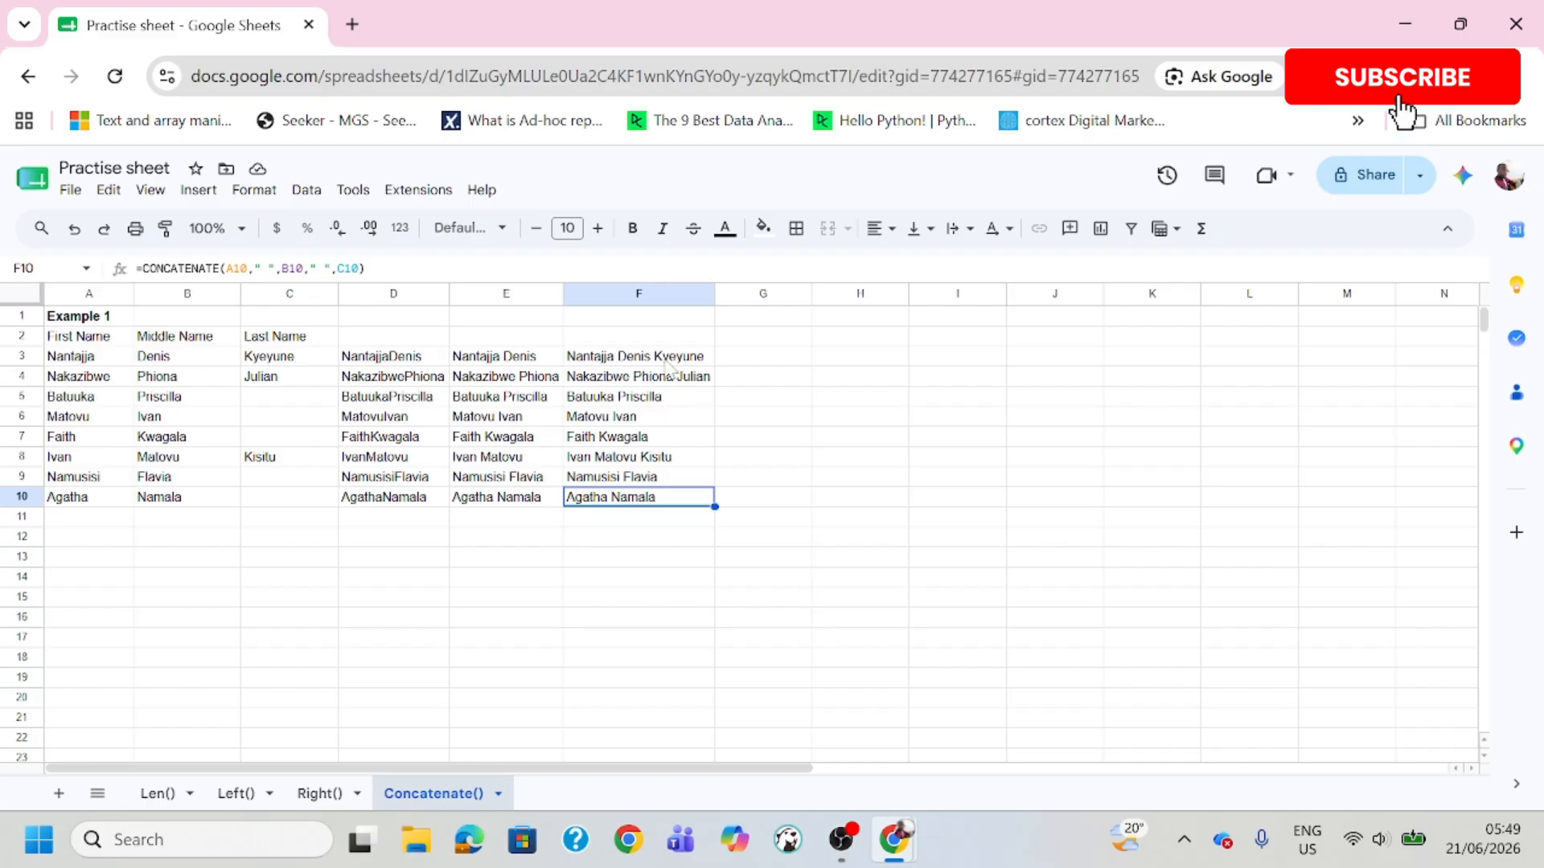
left_click_drag(667, 357, 708, 524)
left_click(727, 503)
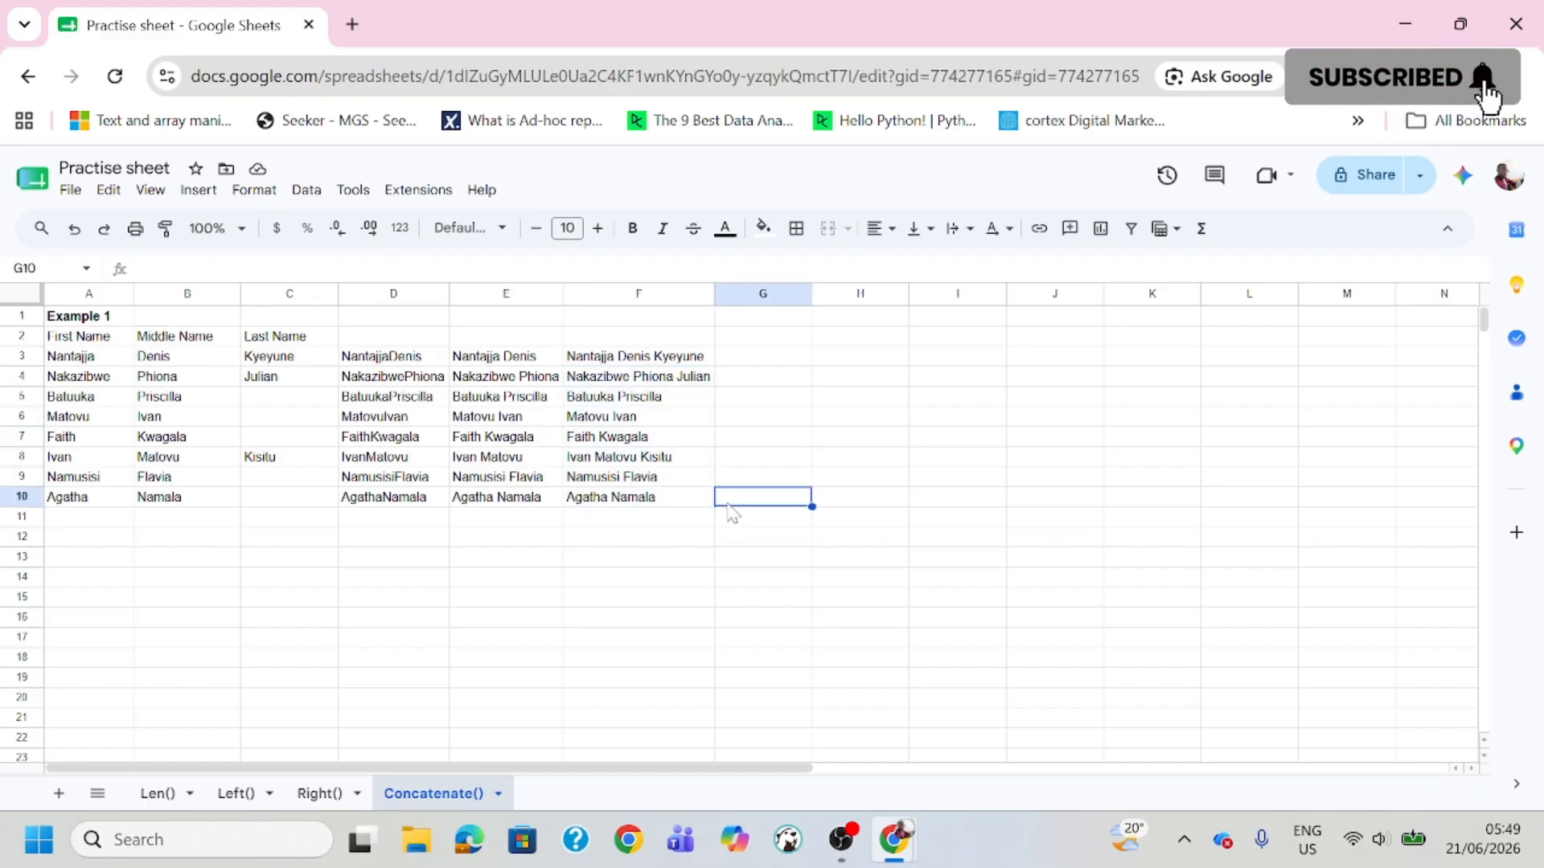
left_click(416, 380)
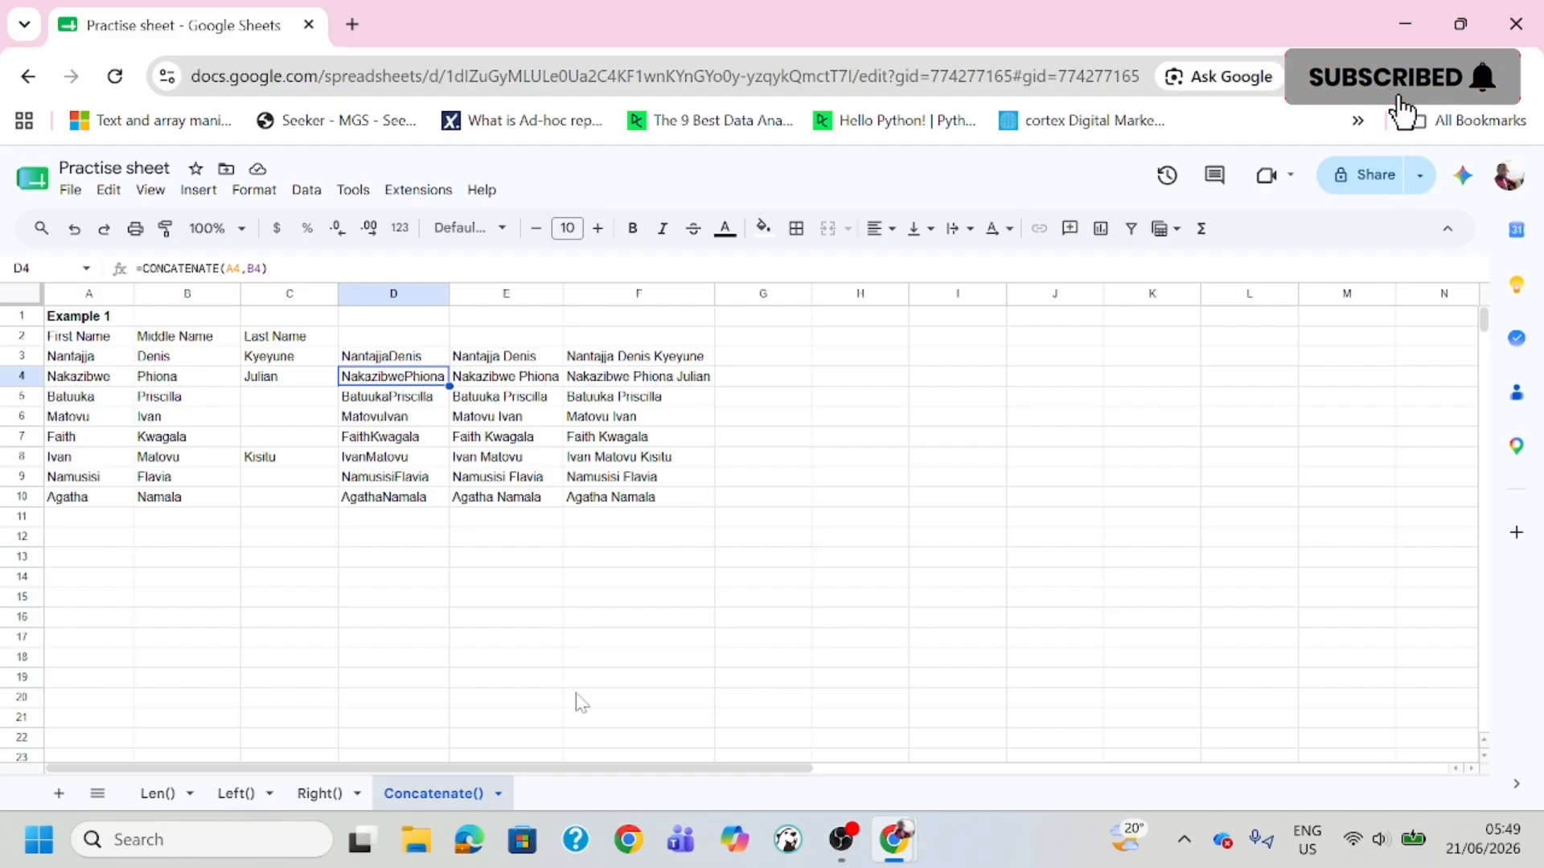
left_click(539, 580)
left_click(582, 579)
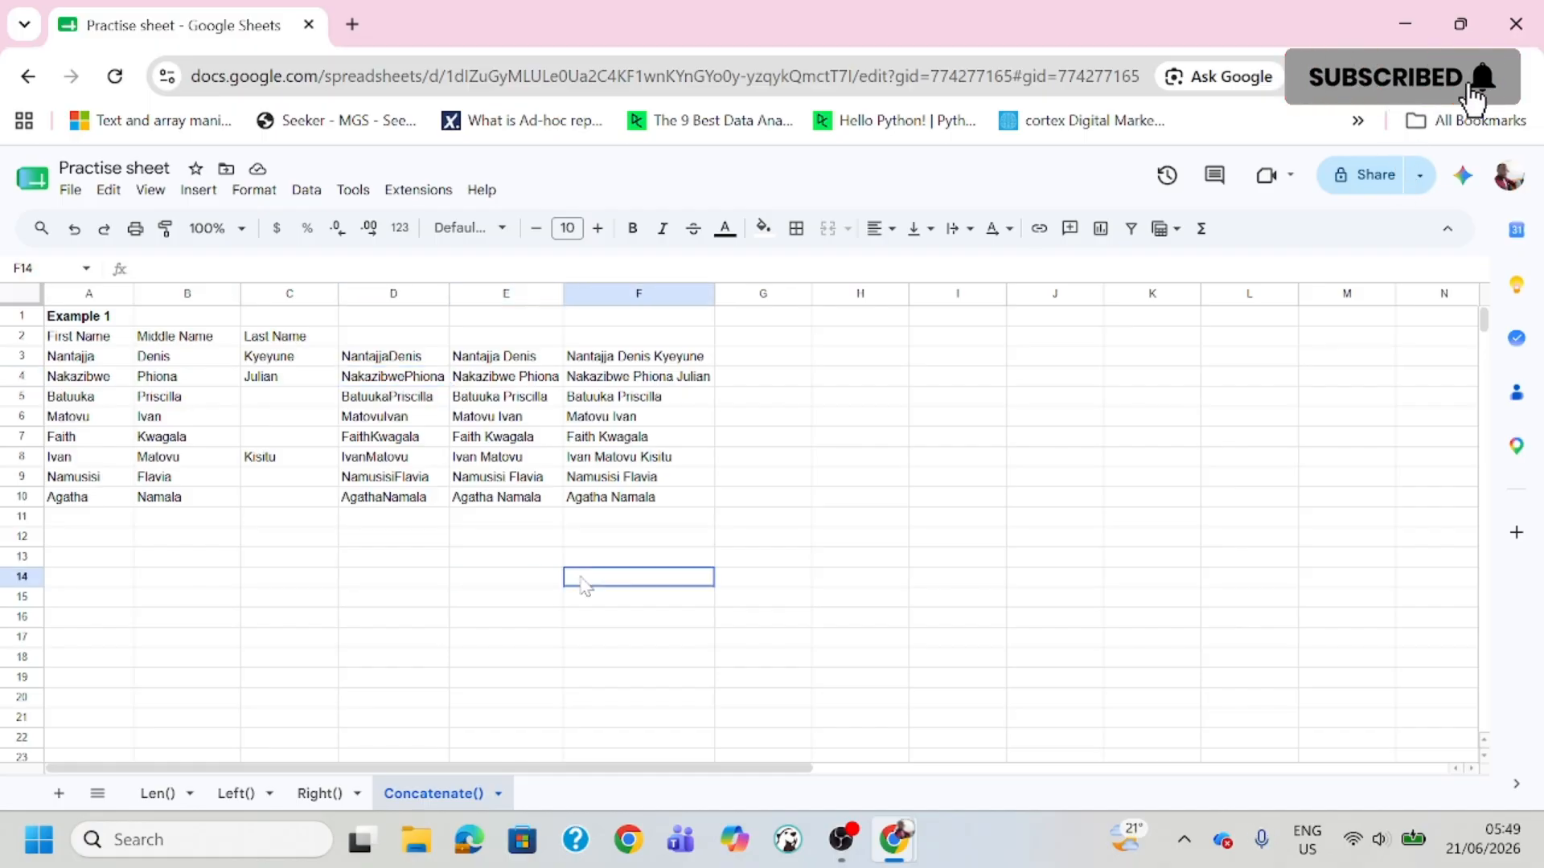
left_click(557, 585)
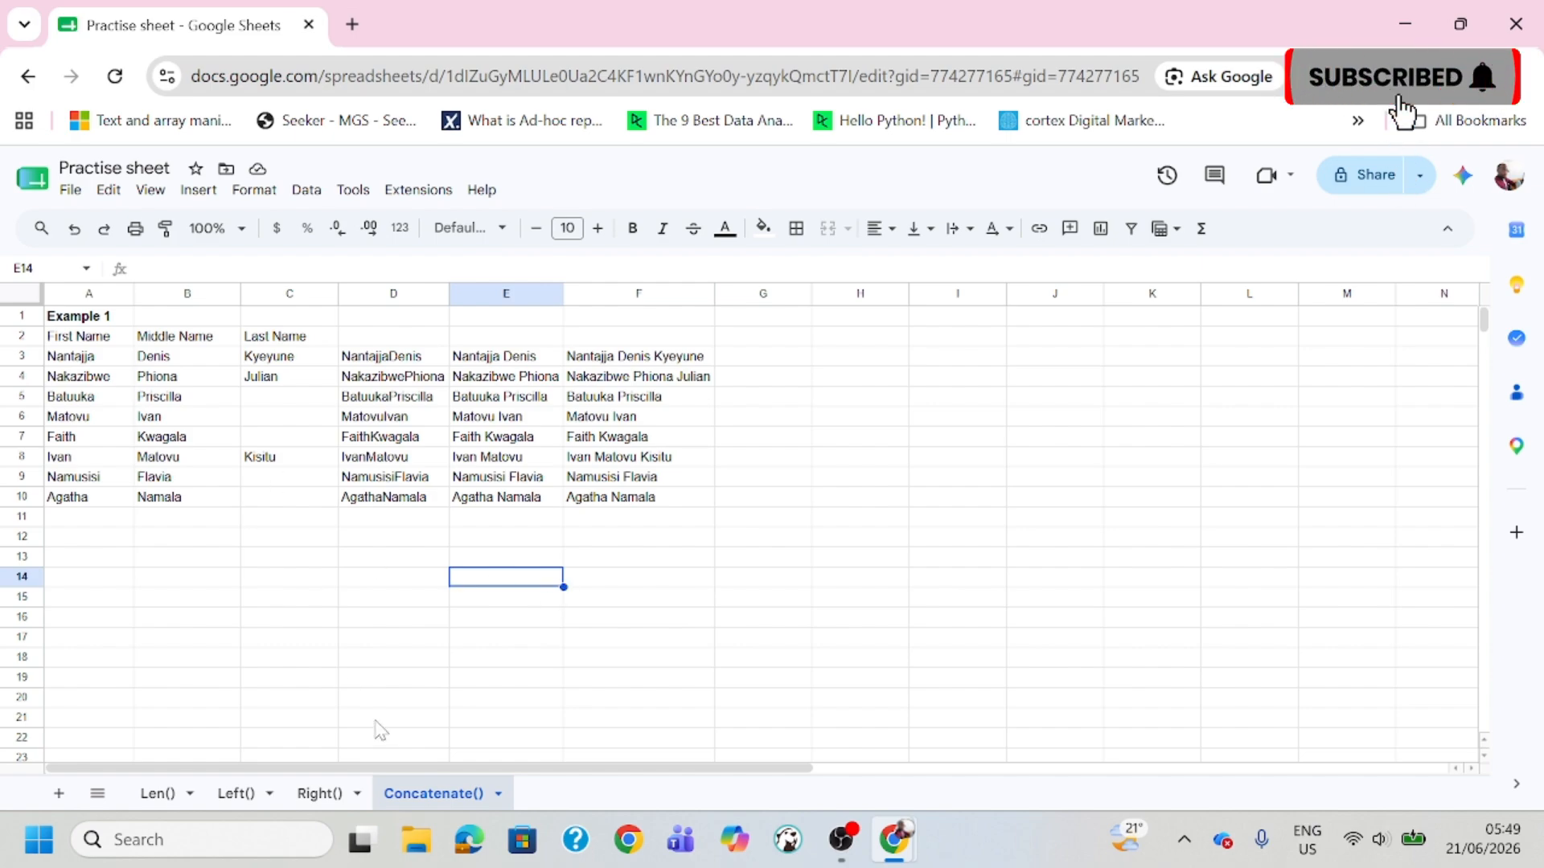
Step: On the Right() sheet, look up the REGEX functions suggested for =reg in E13 and discard the entry
left_click(322, 793)
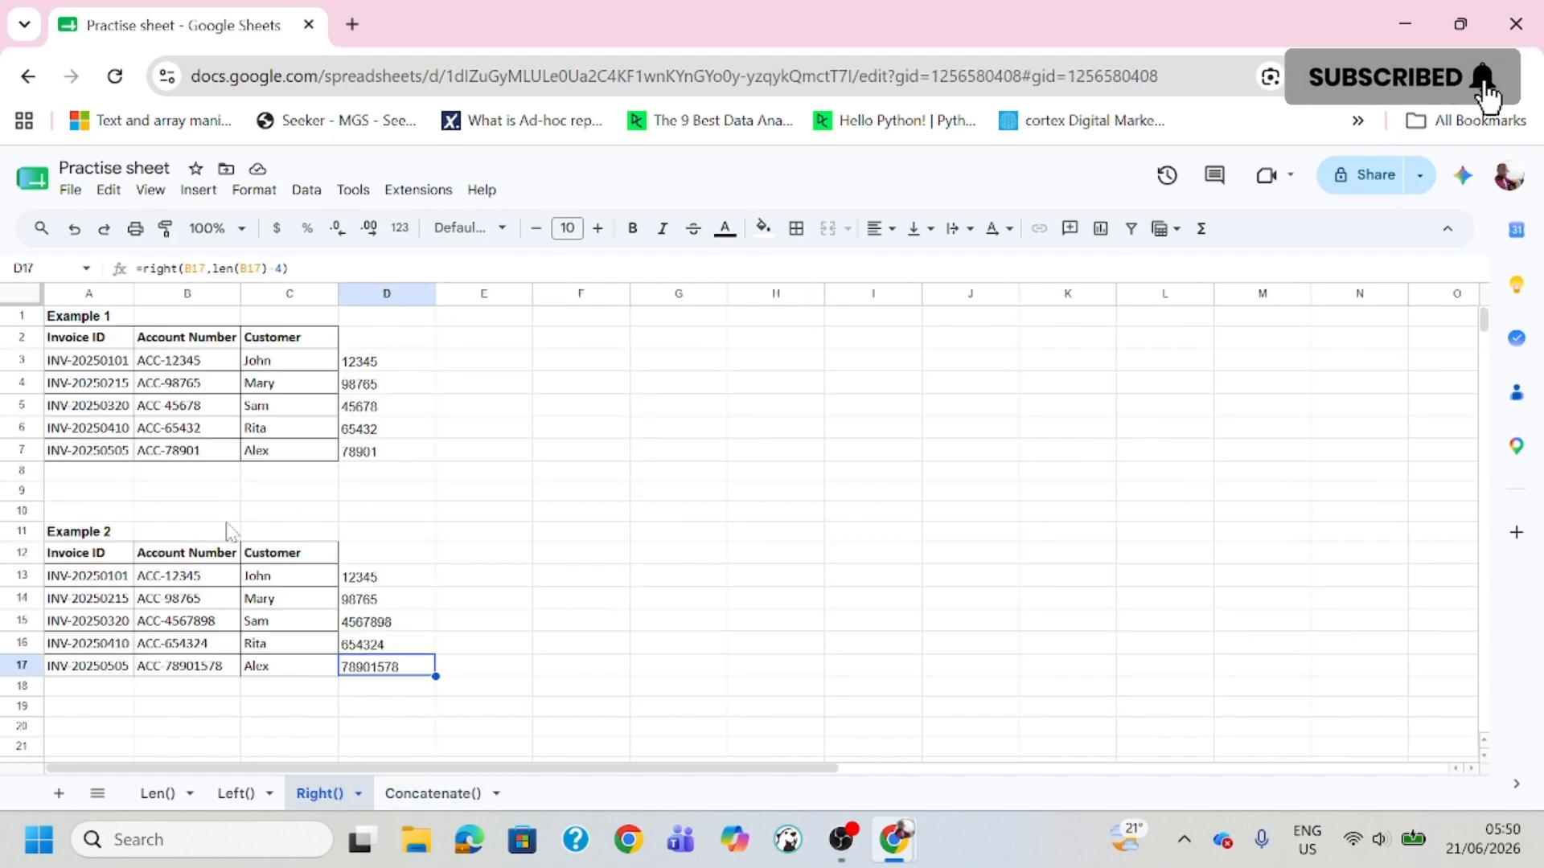
left_click(385, 577)
left_click(459, 579)
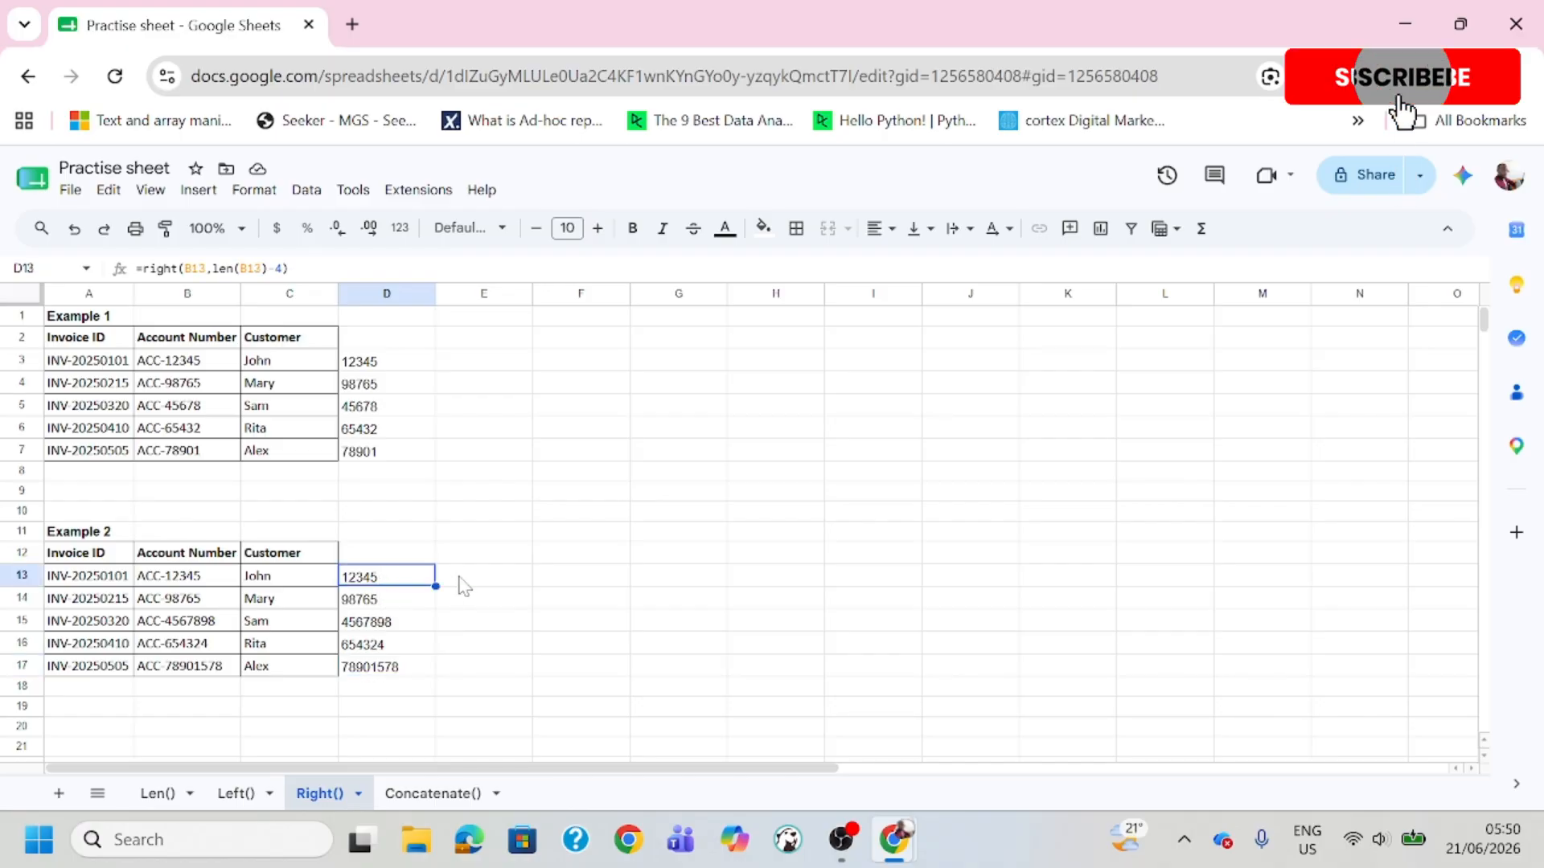
type("=re")
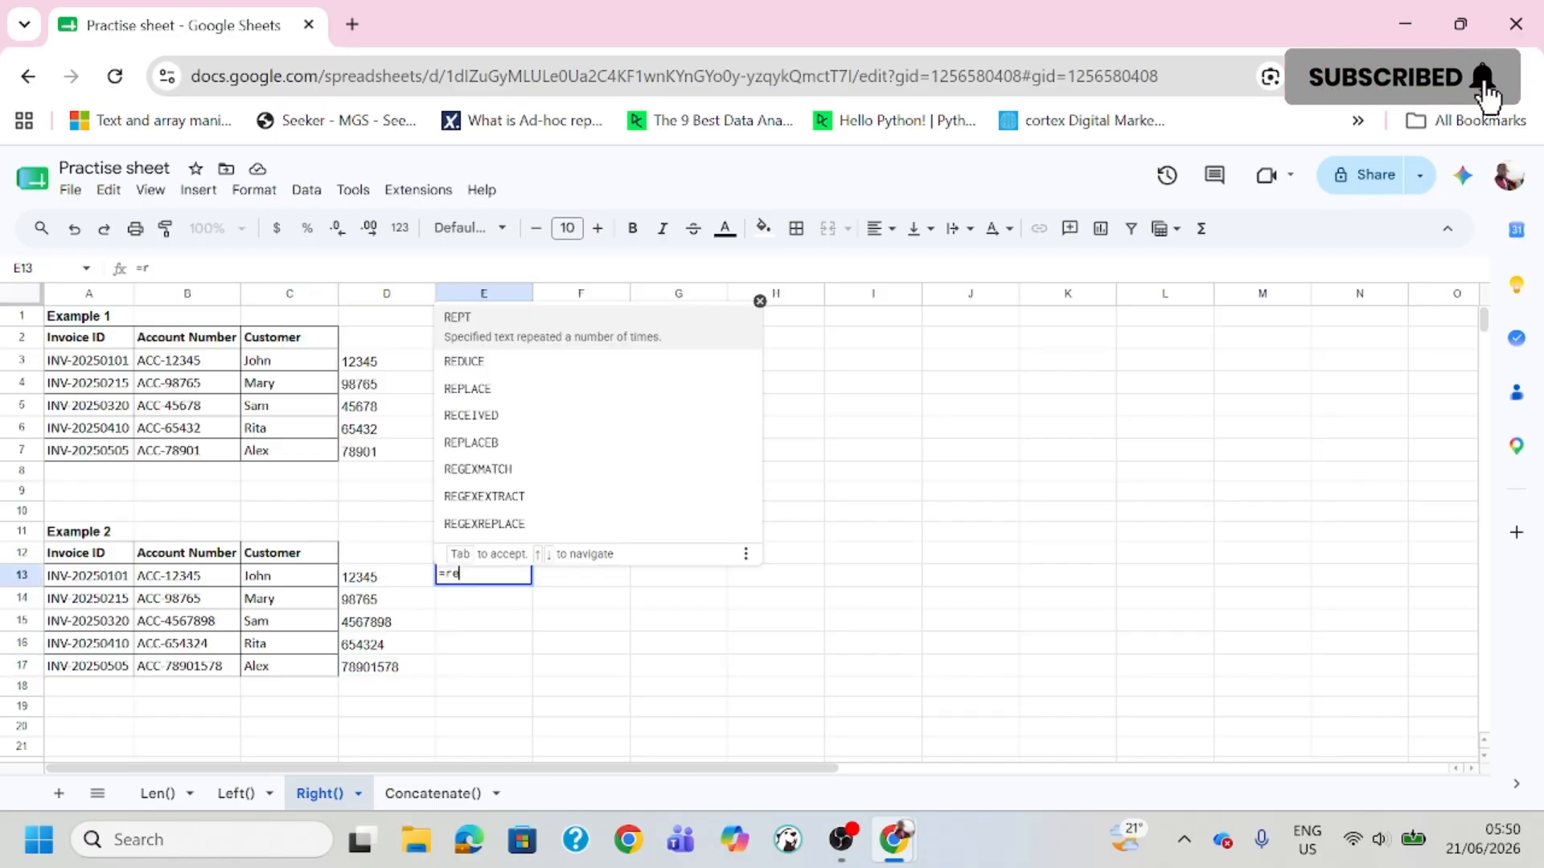
type("g")
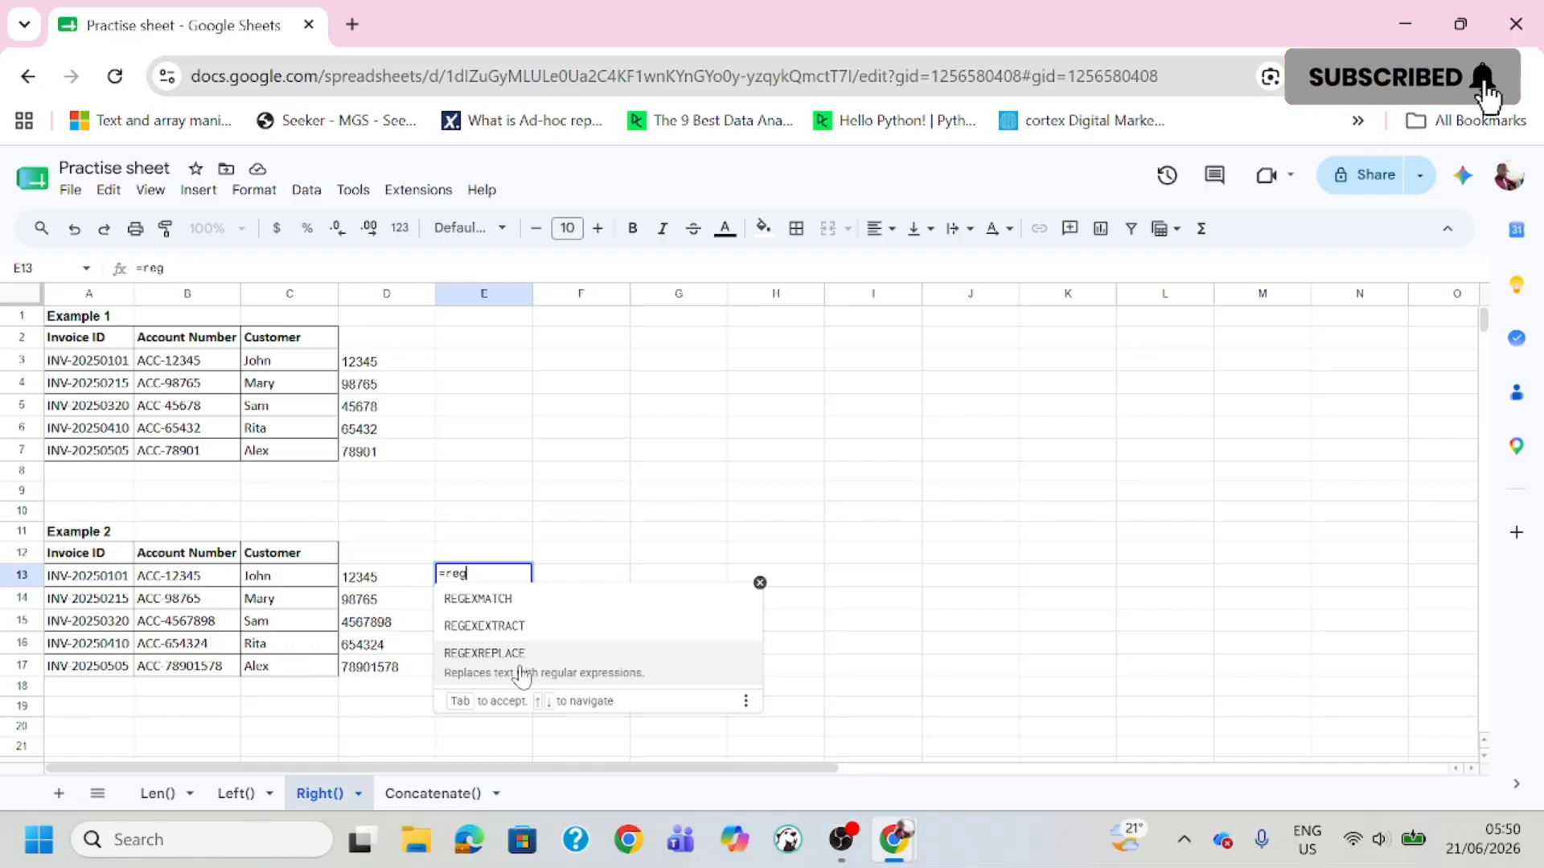
key("BackSpace")
key("BackSpace")
key("BackSpace")
key("BackSpace")
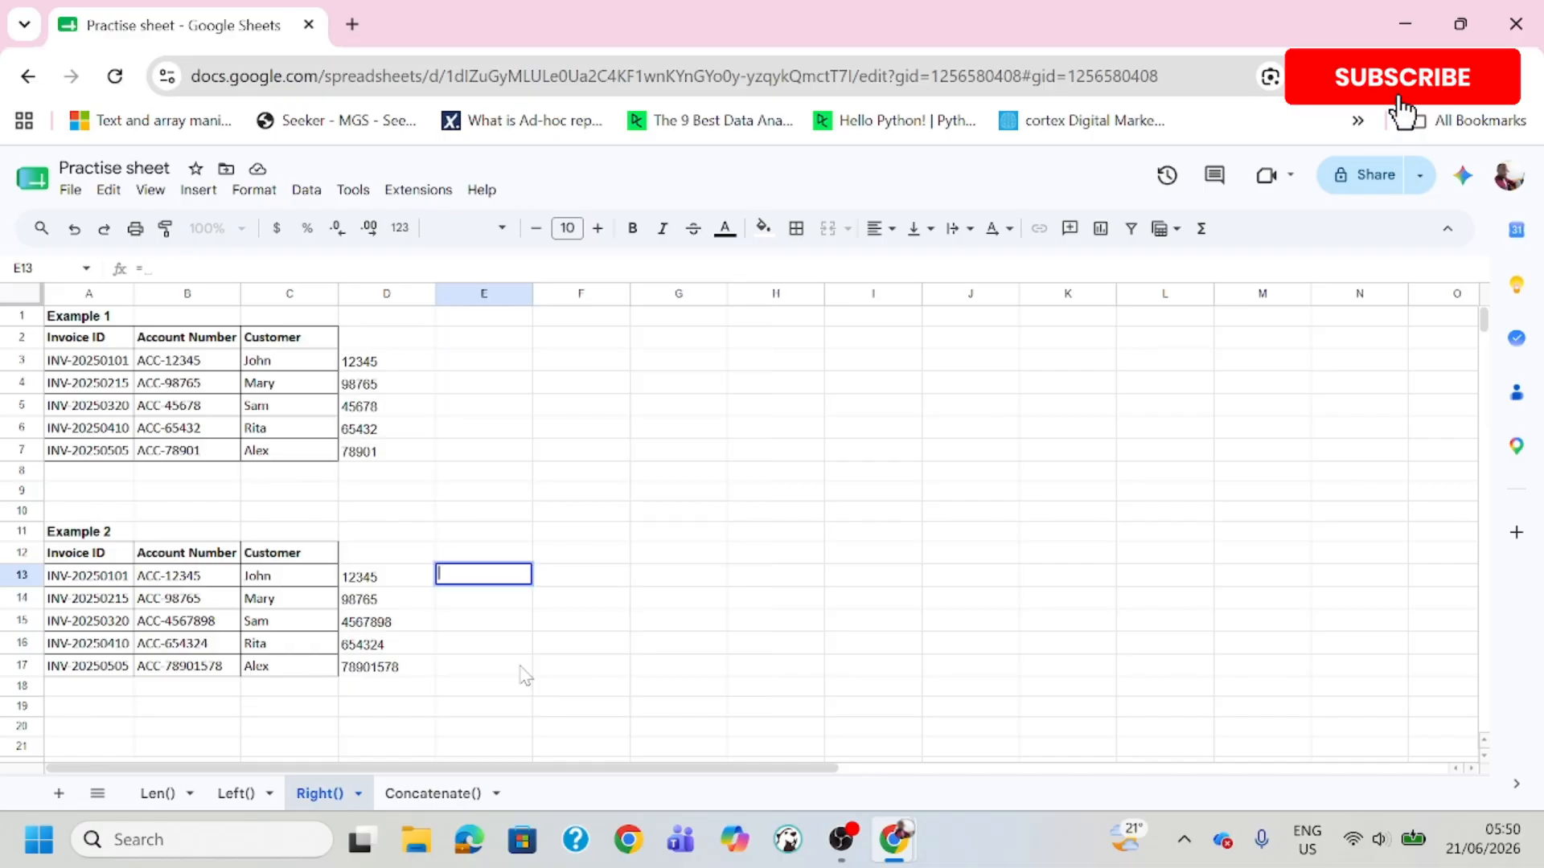
left_click(615, 604)
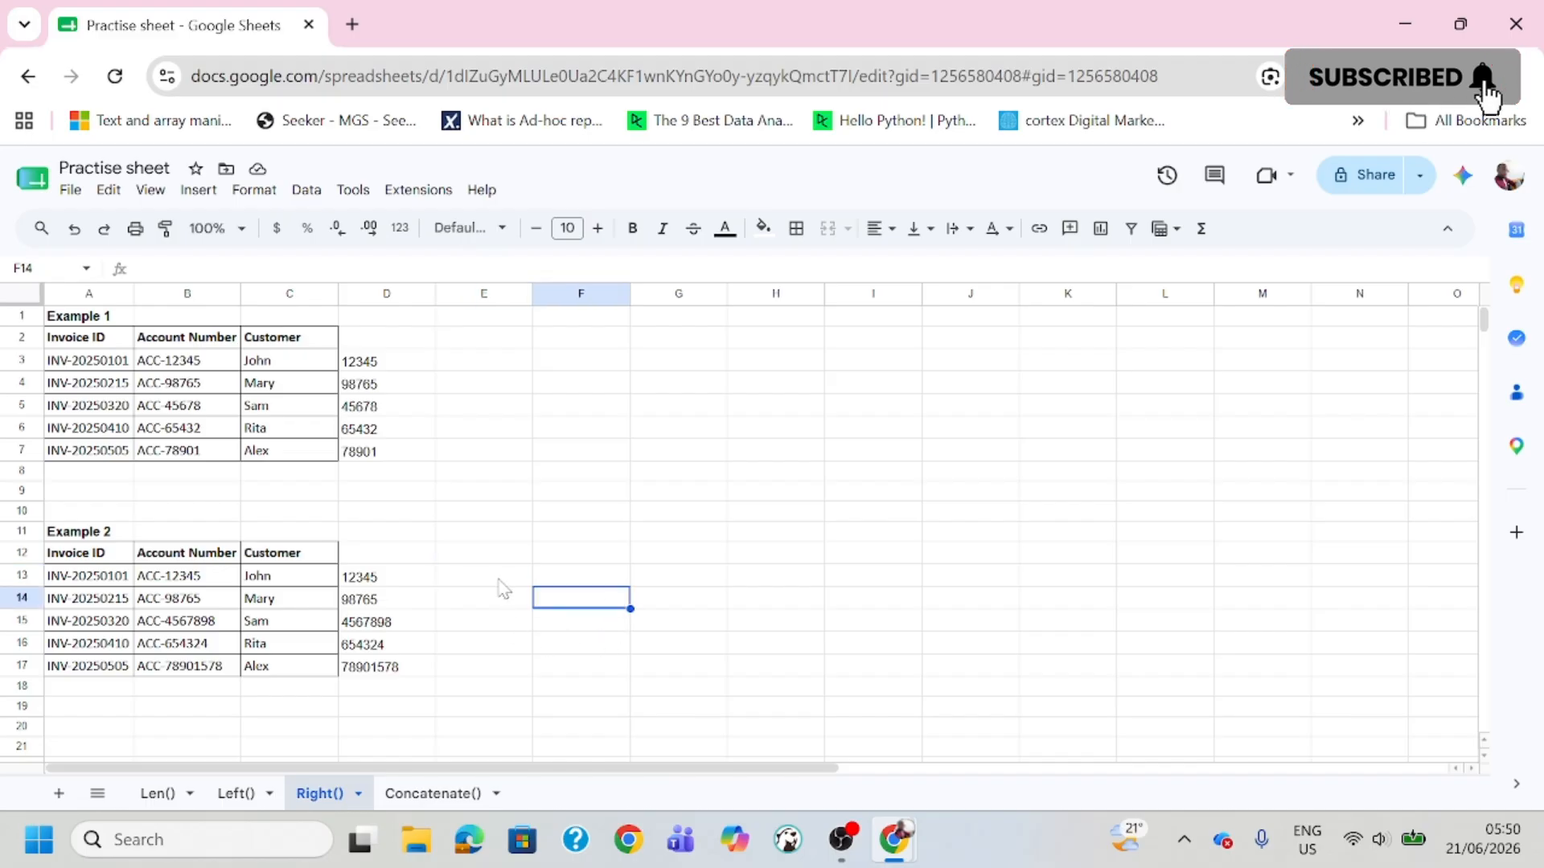